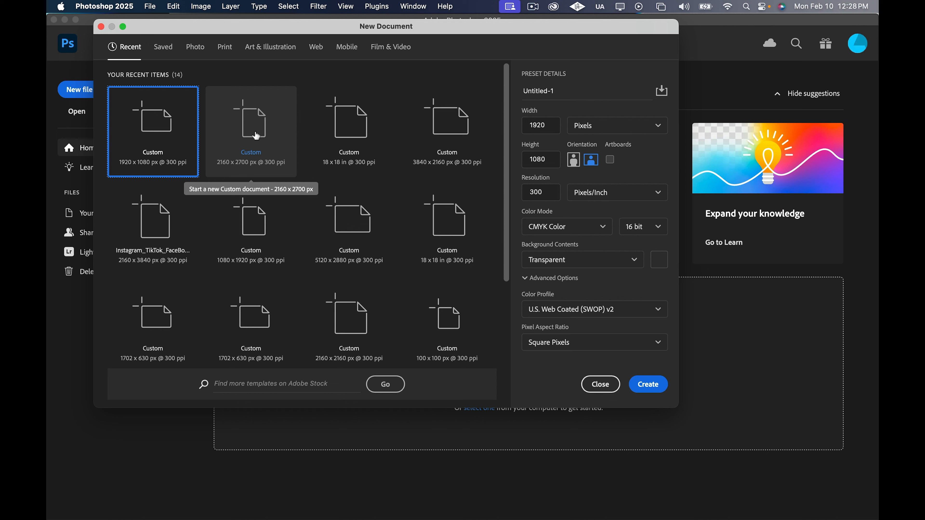
Create a 2160 x 2700 px document at 300 ppi and place IMG_0182.JPG in it as an embedded image
left_click(255, 138)
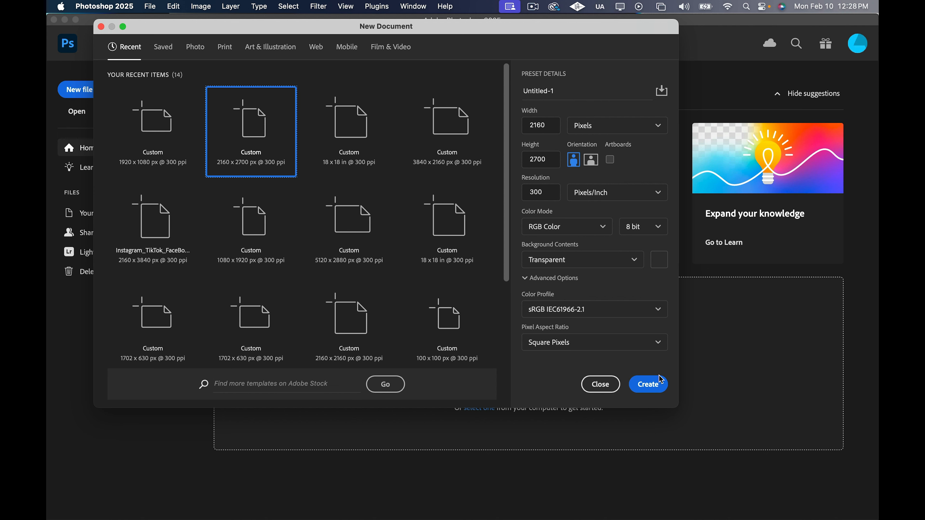
left_click(656, 382)
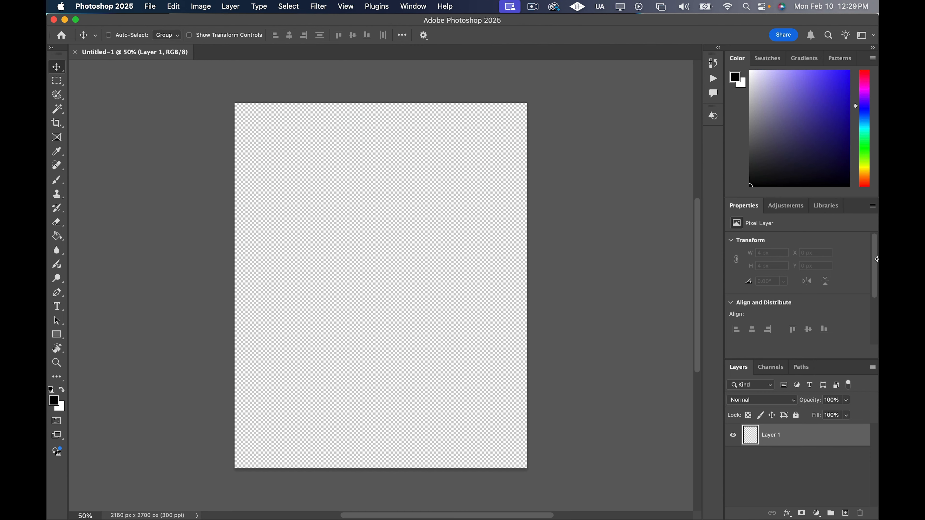
left_click(150, 7)
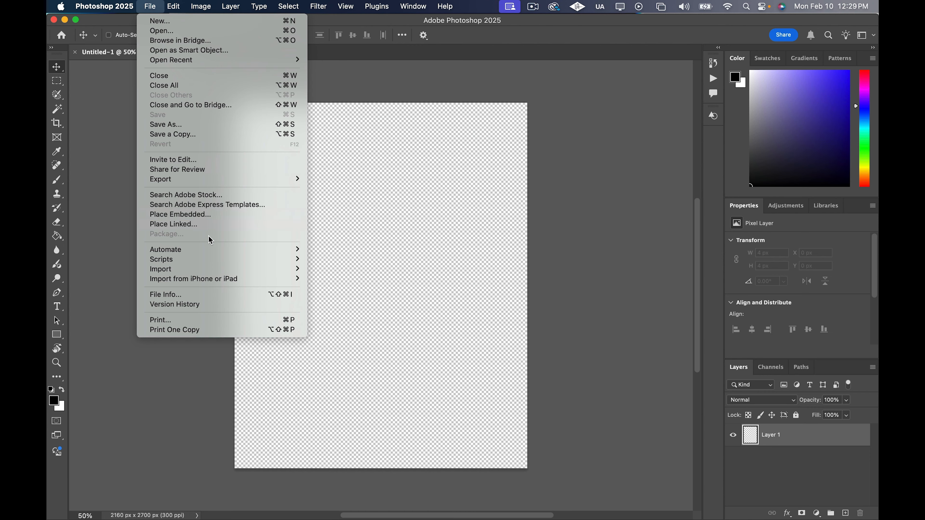
left_click(197, 215)
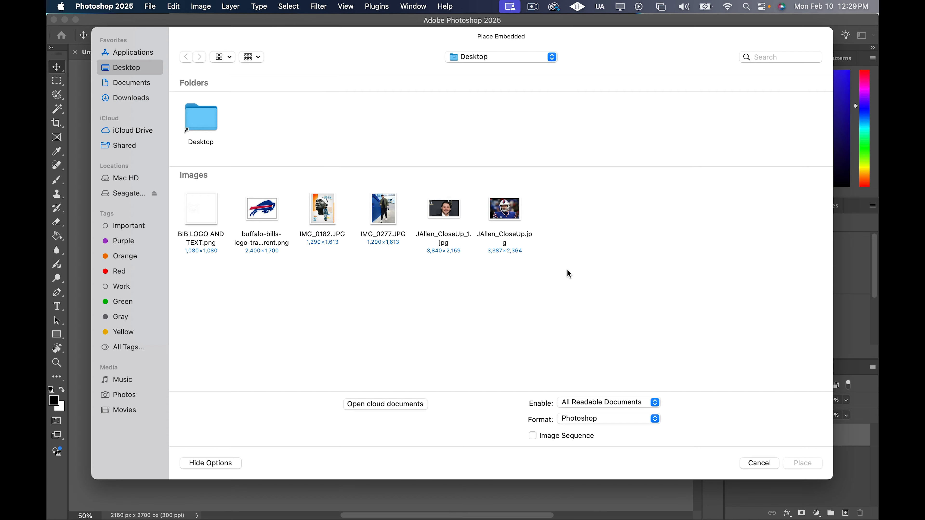
left_click(320, 211)
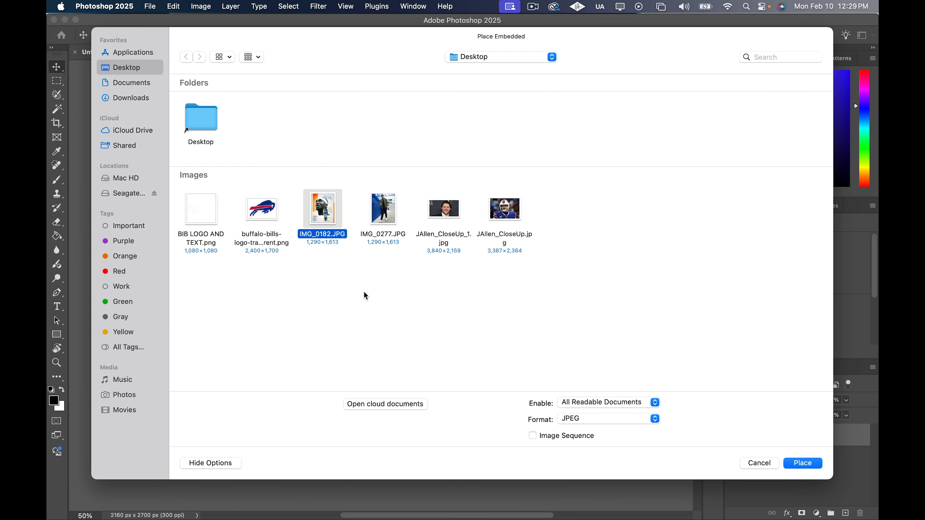
left_click(810, 463)
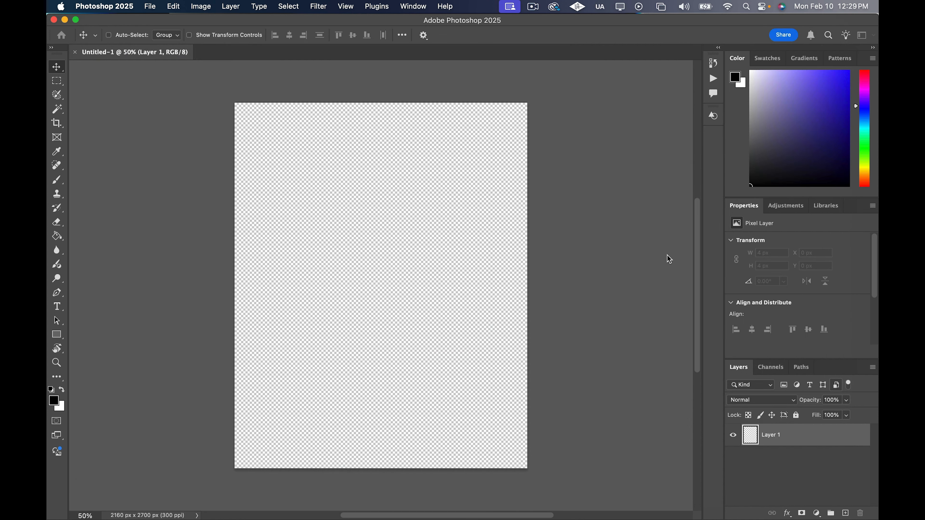
key("Return")
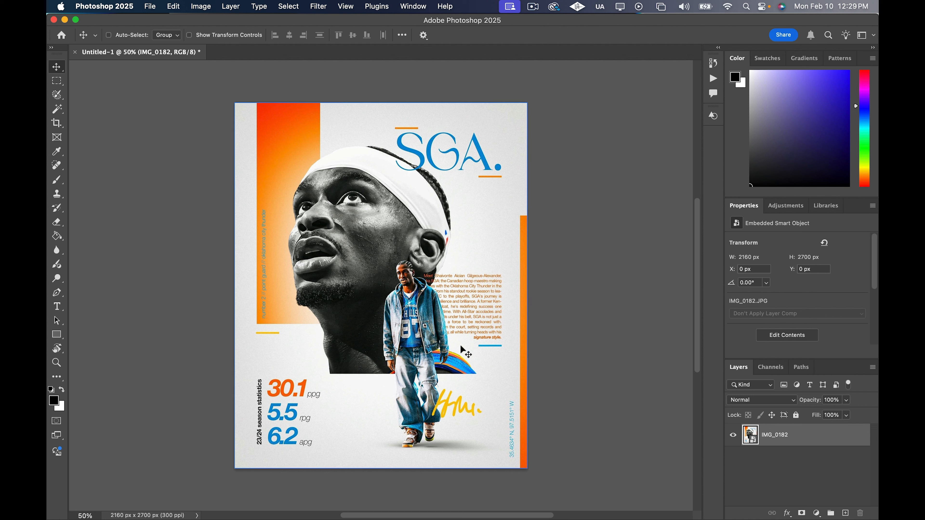
Add a Solid Color fill layer in off-white #f4f4f4 above the reference poster
left_click(830, 472)
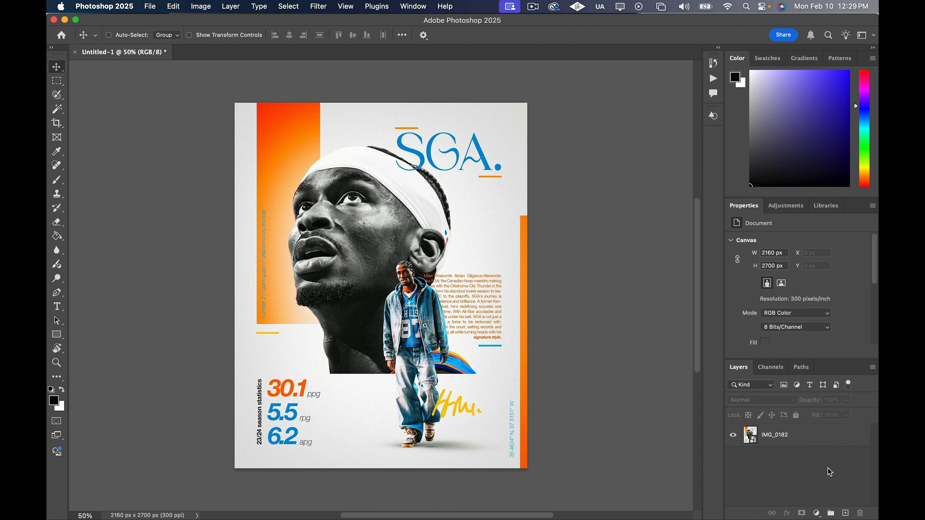
left_click(817, 513)
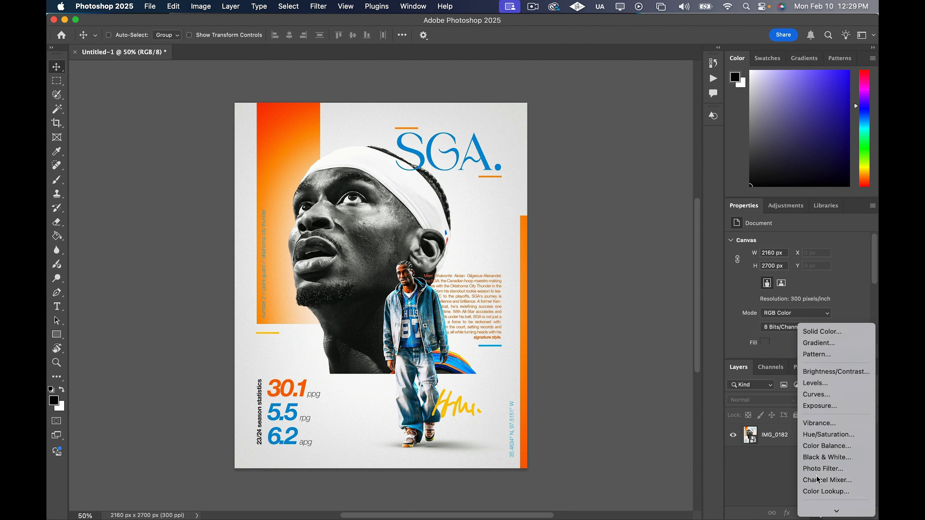
left_click(837, 338)
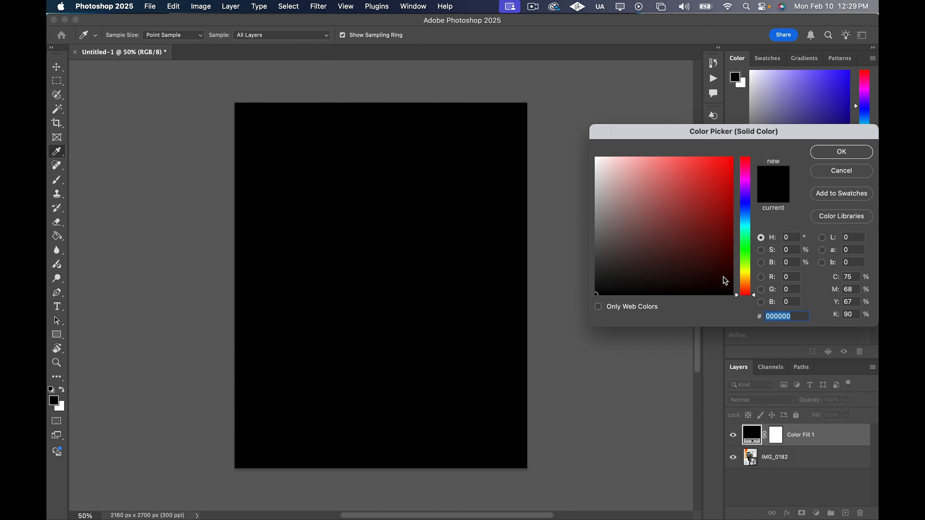
left_click_drag(606, 175, 593, 163)
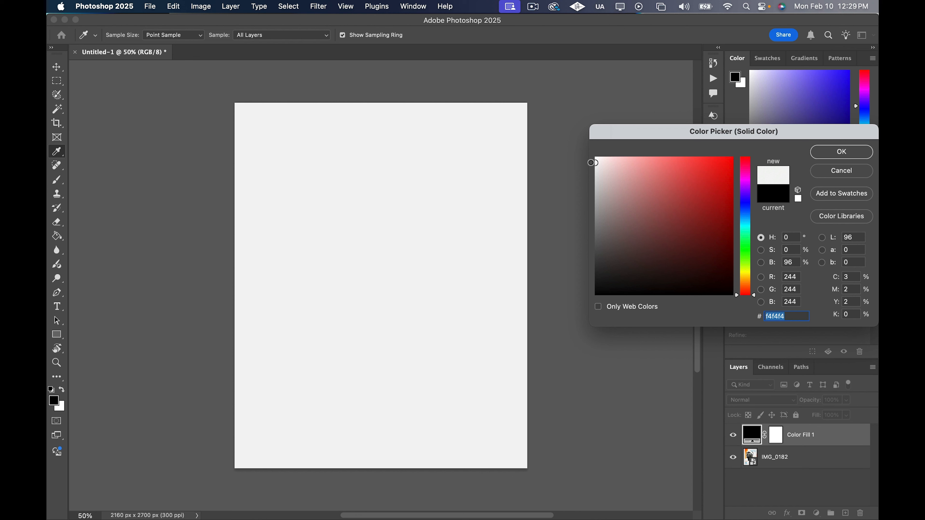
left_click(852, 154)
key("v")
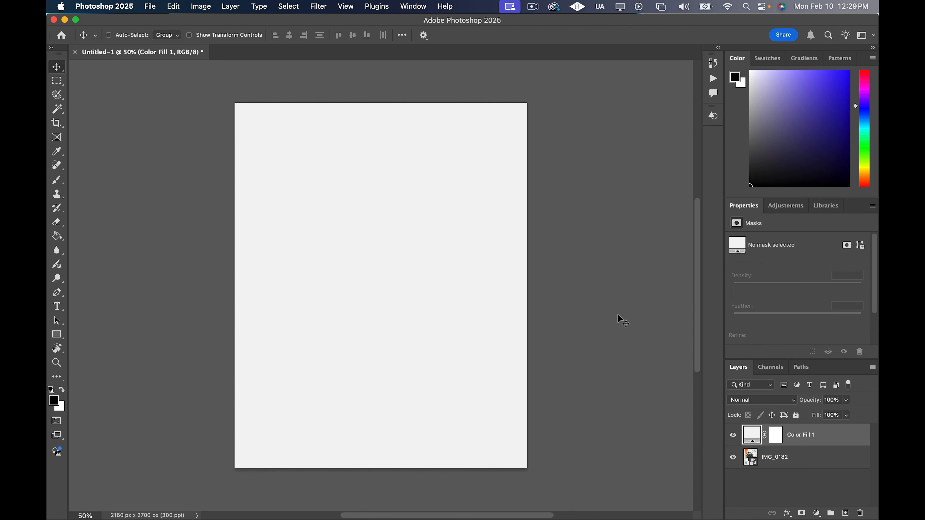
Toggle the off-white fill layer to compare it with the poster, leaving the fill layer hidden
left_click(733, 436)
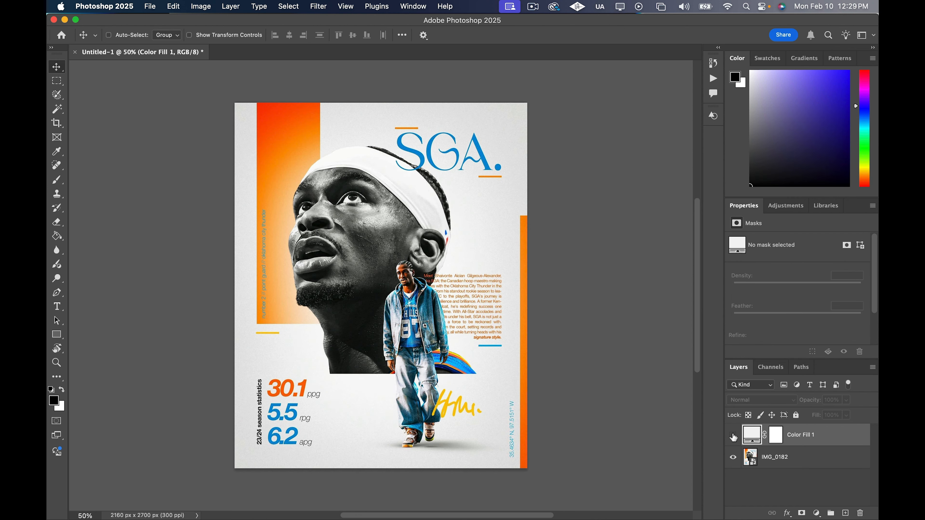
left_click(733, 436)
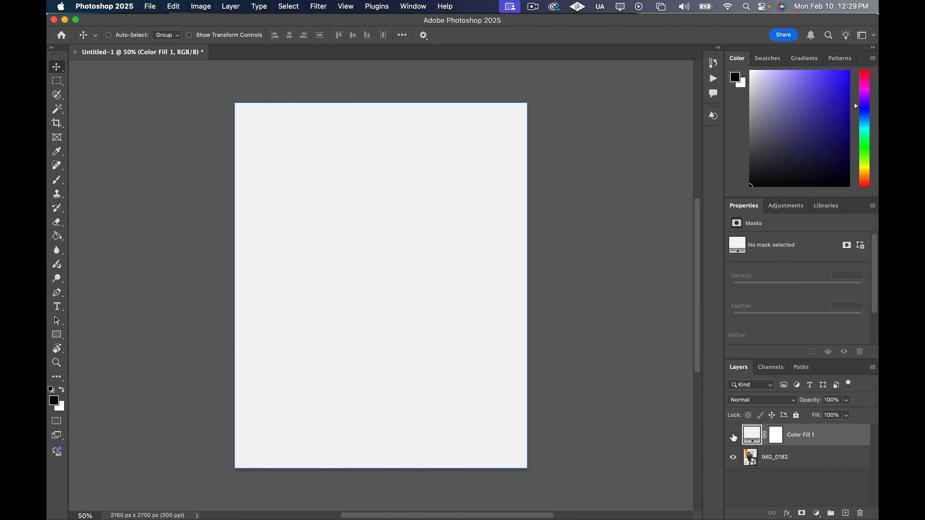
left_click(733, 437)
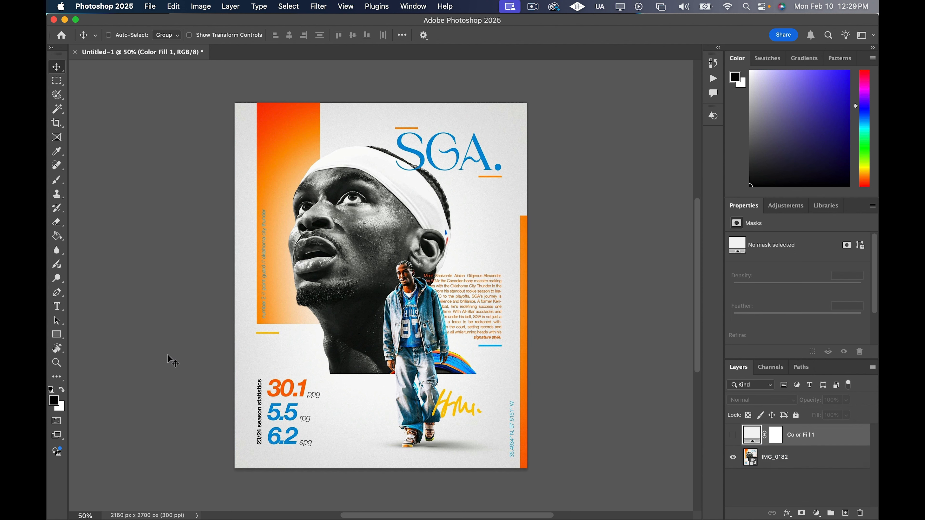
Draw a rectangle about 465 x 1644 px over the poster's large orange block and fill it with dark blue
key("u")
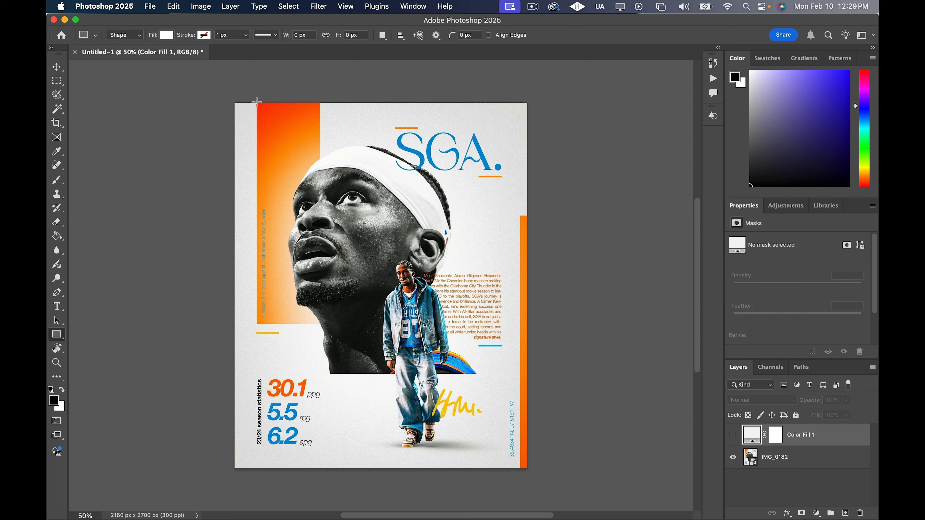
left_click_drag(257, 100, 320, 323)
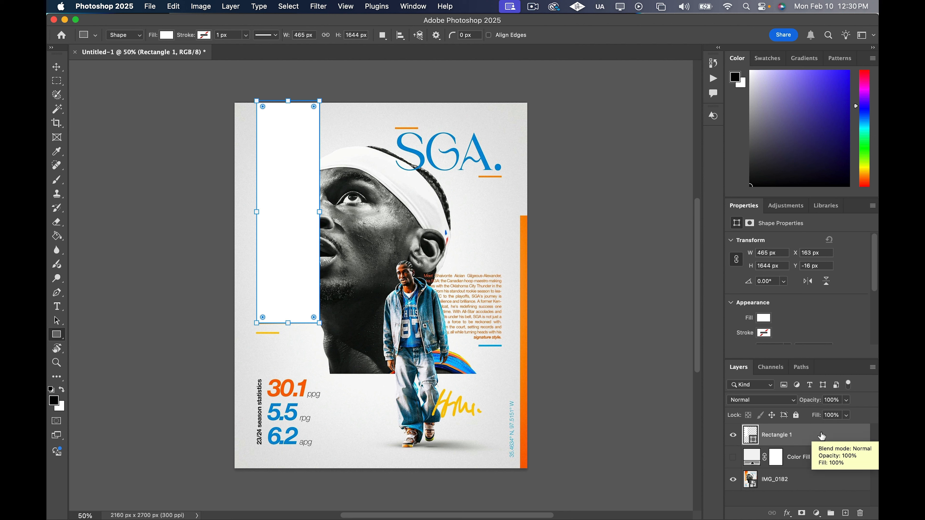
left_click(763, 319)
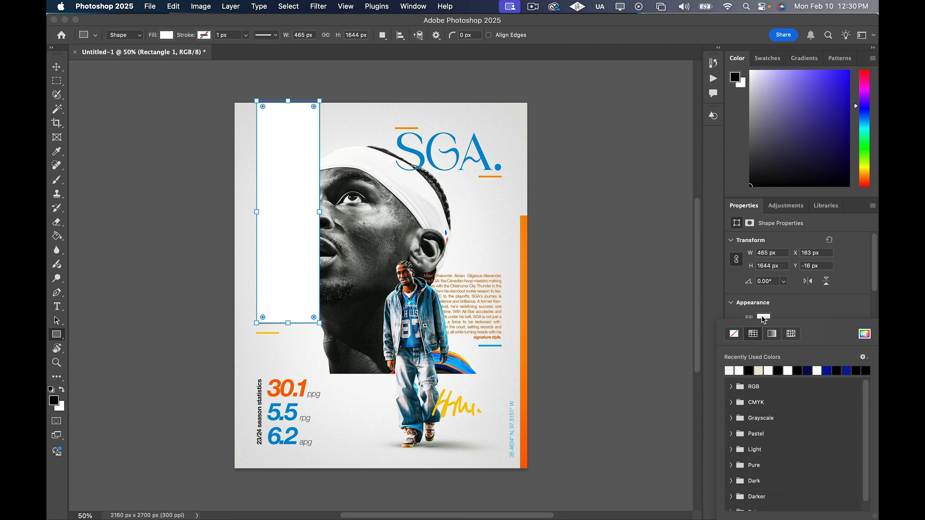
left_click(848, 370)
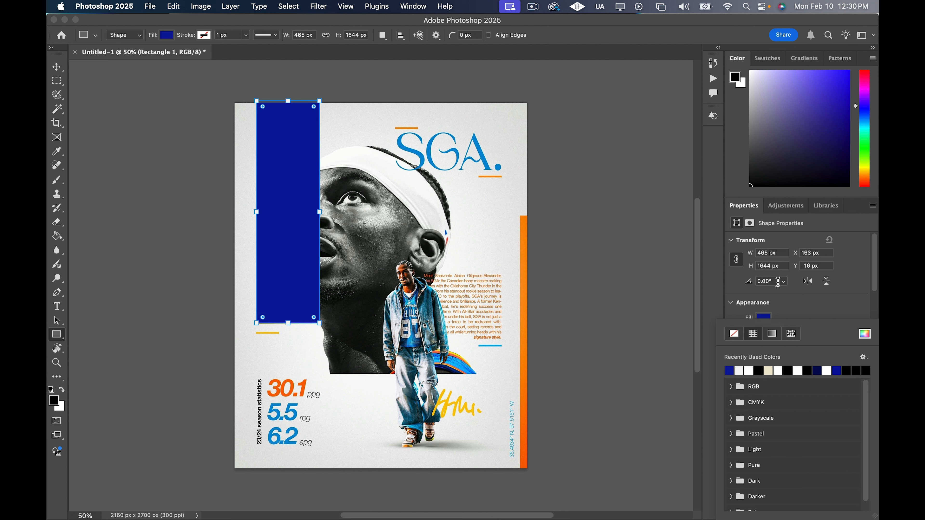
left_click(806, 306)
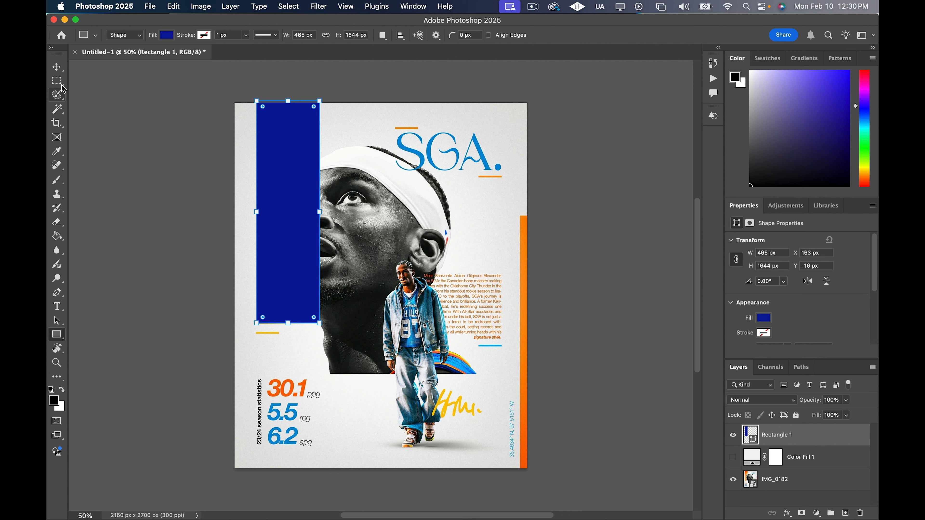
Rename the blue rectangle's layer to Top Rectangle
key("v")
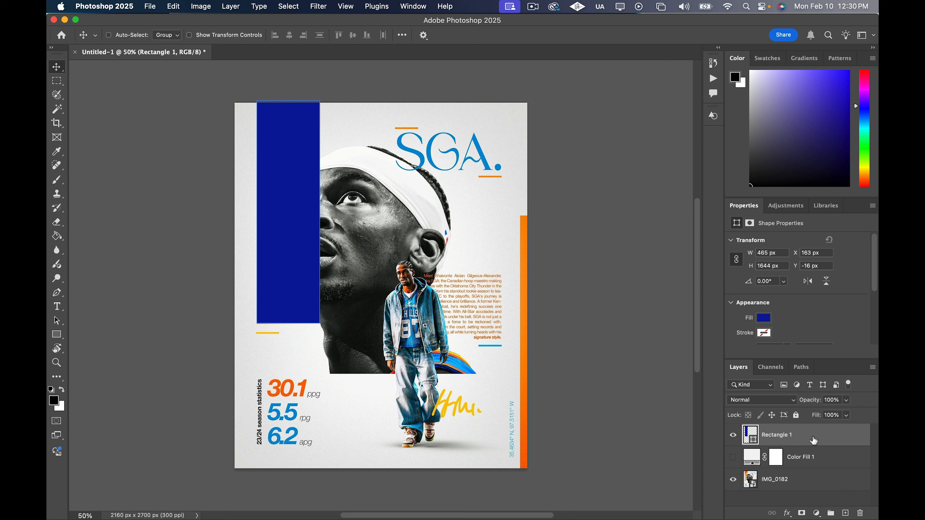
double_click(783, 434)
type("Top Rectangle")
key("Return")
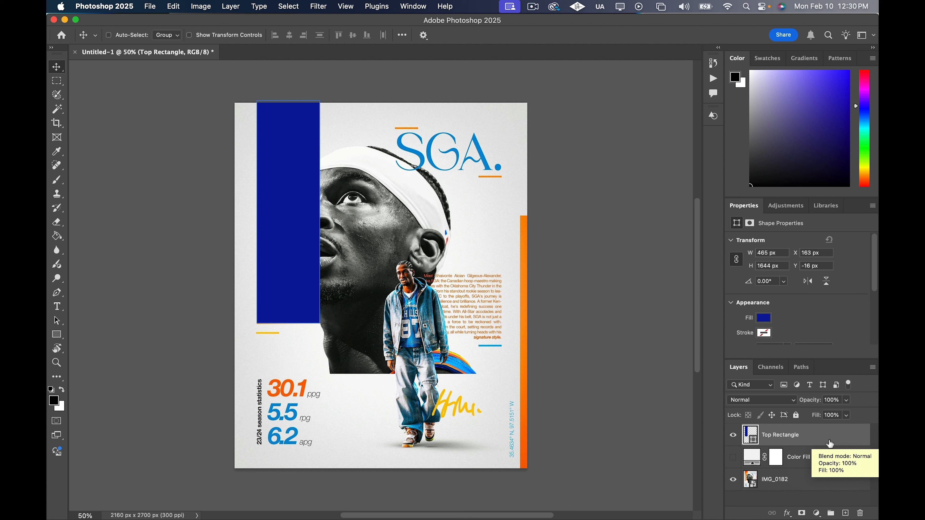
Duplicate the Top Rectangle layer and move the copy to the canvas's right edge, level with the top of the orange strip
key("super+j")
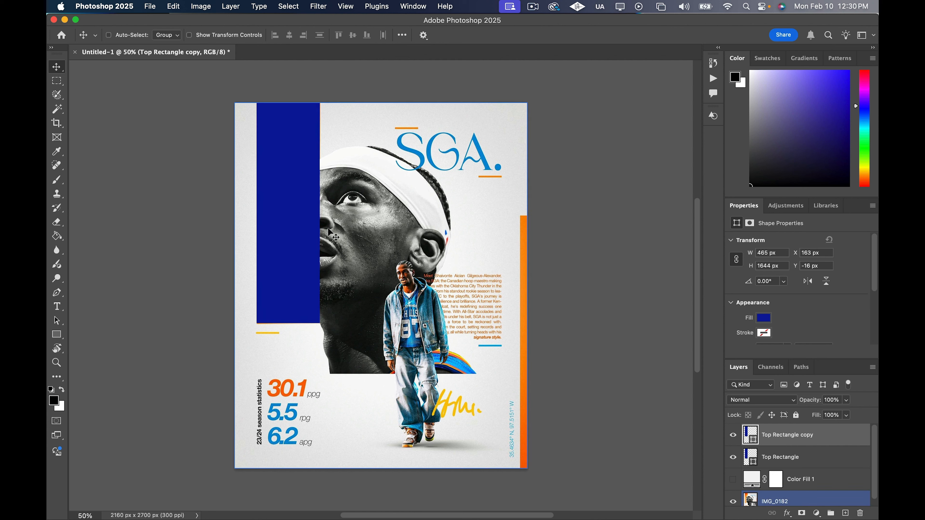
left_click_drag(292, 222, 494, 334)
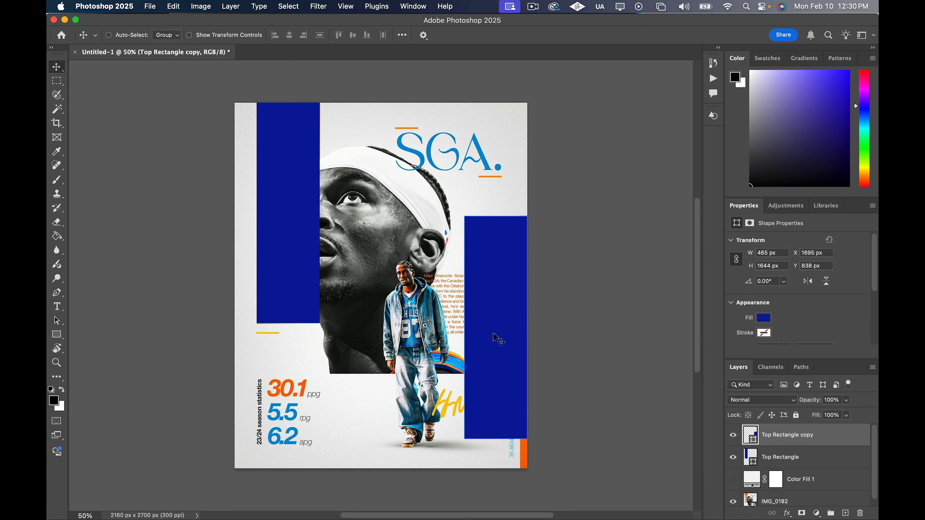
Free-transform the rectangle copy into a strip about 54 x 1868 px that covers the orange strip down to the canvas's bottom edge
key("super+t")
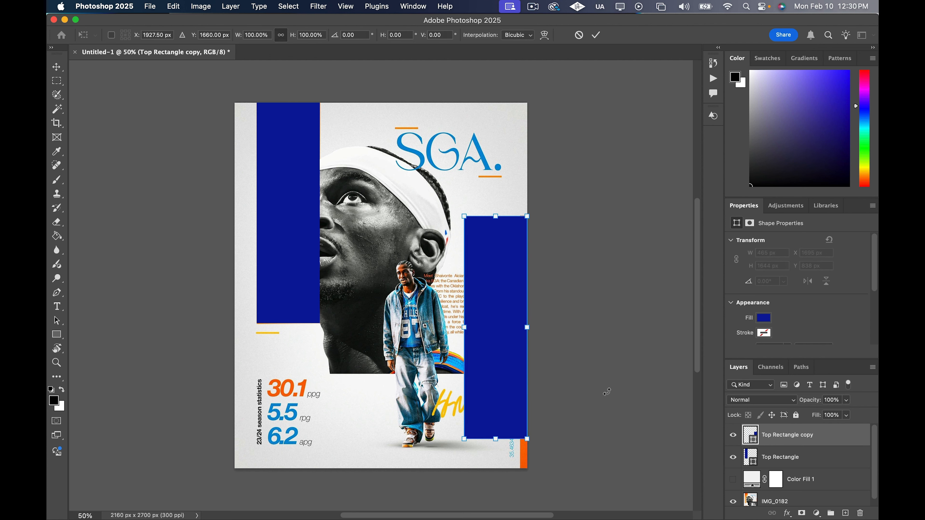
scroll(499, 374, "up", 5)
scroll(488, 341, "down", 5)
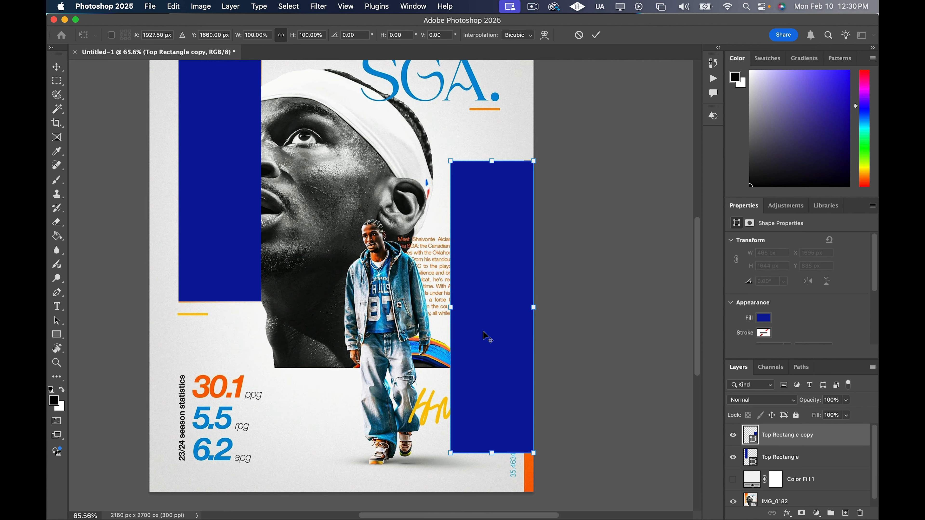
left_click_drag(461, 309, 524, 306)
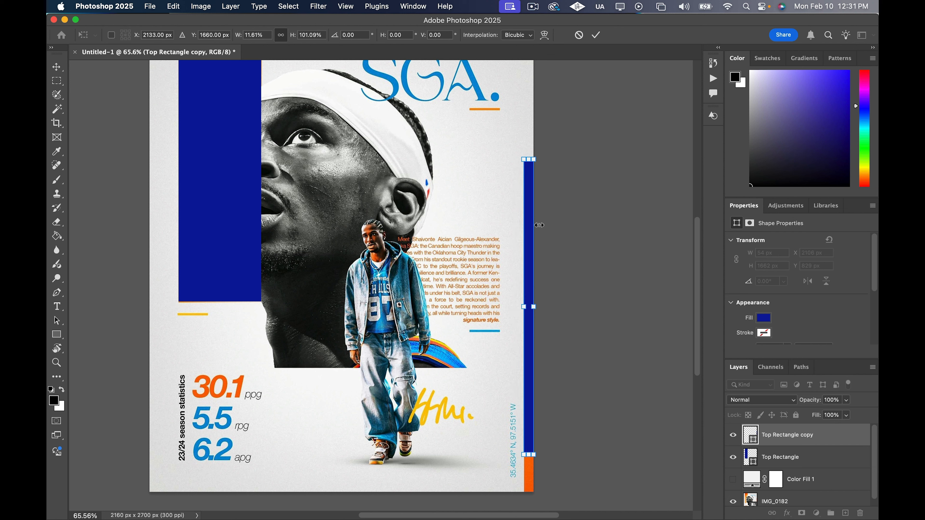
mouse_move(529, 160)
left_mouse_down()
mouse_move(530, 150)
mouse_move(531, 168)
mouse_move(523, 148)
left_mouse_up()
scroll(531, 158, "up", 5)
scroll(532, 166, "up", 1)
scroll(543, 261, "down", 15)
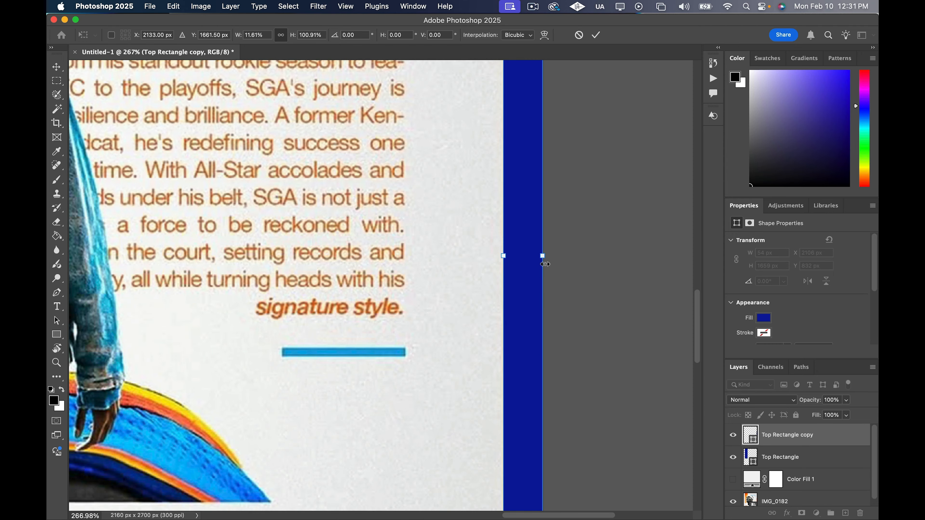
left_click_drag(521, 192, 528, 342)
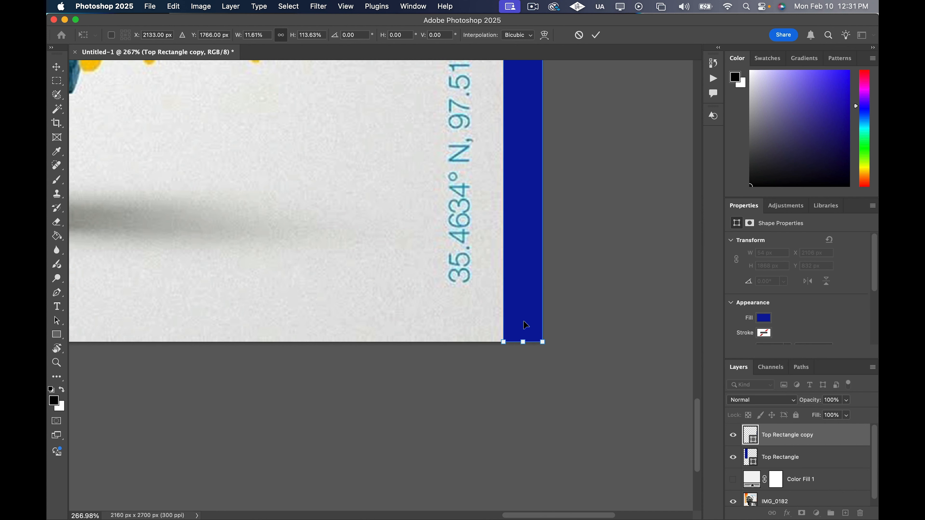
scroll(477, 248, "up", 5)
key("super+minus")
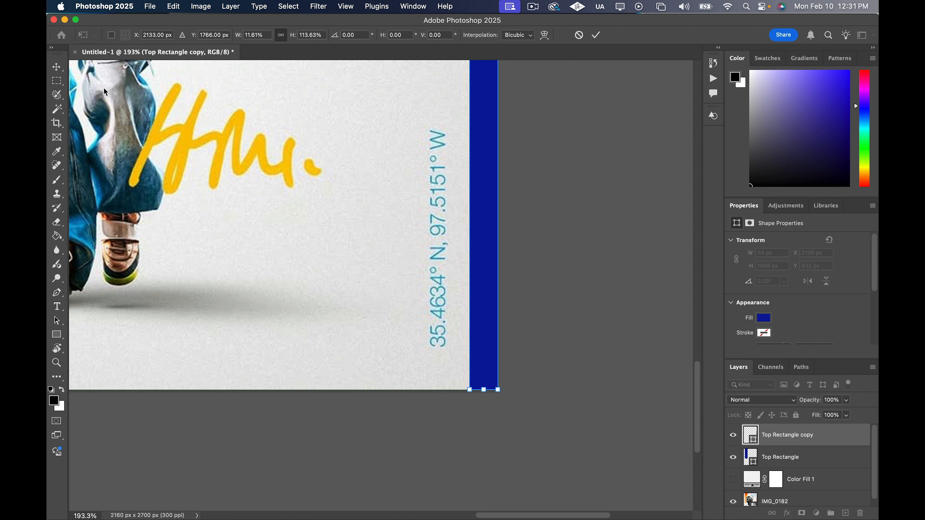
left_click(56, 67)
scroll(353, 271, "down", 3)
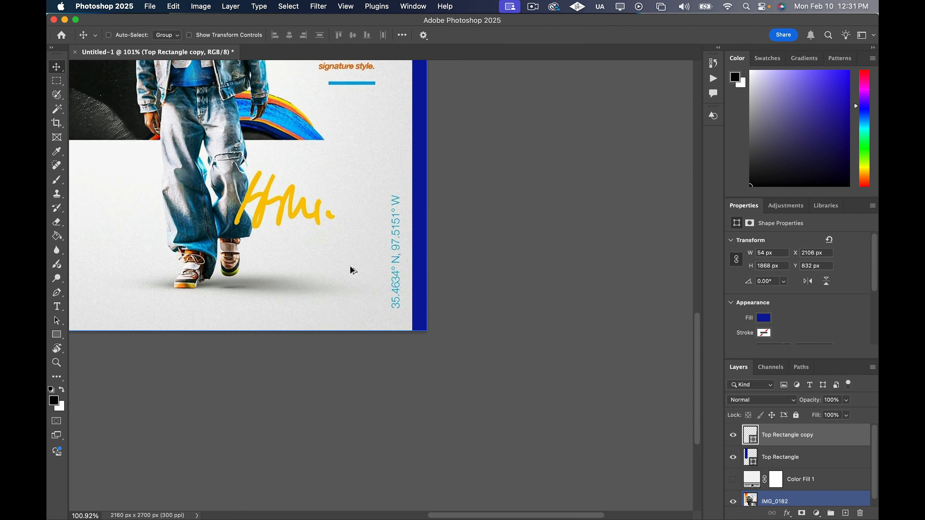
scroll(353, 270, "down", 6)
key("super")
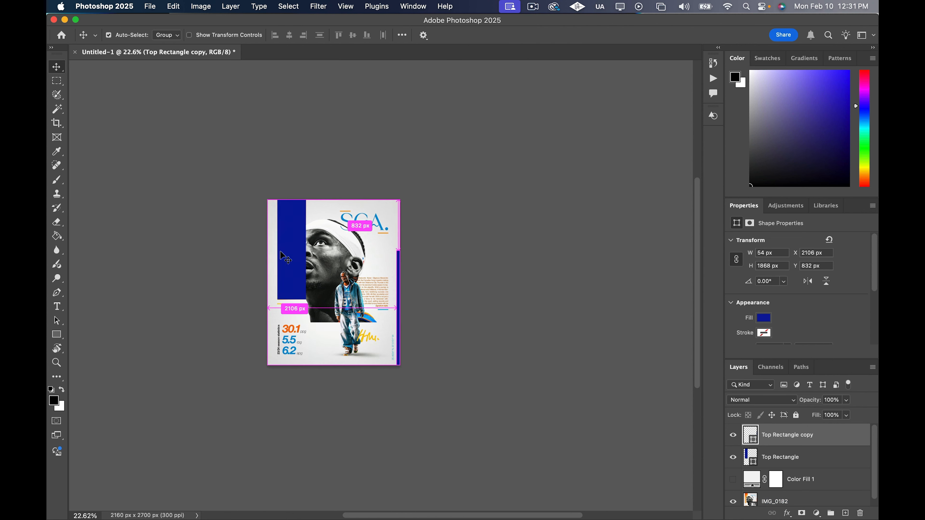
scroll(280, 251, "left", 2)
scroll(348, 262, "up", 4)
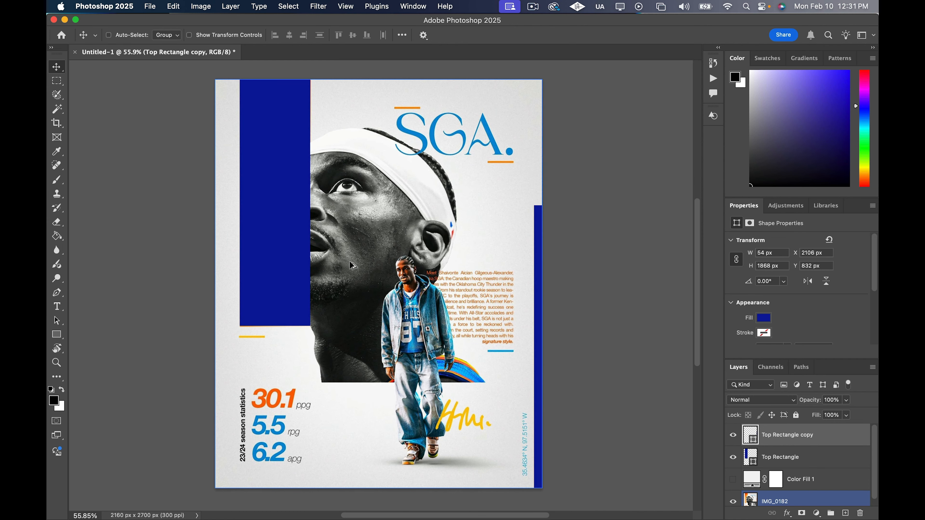
scroll(352, 266, "down", 1)
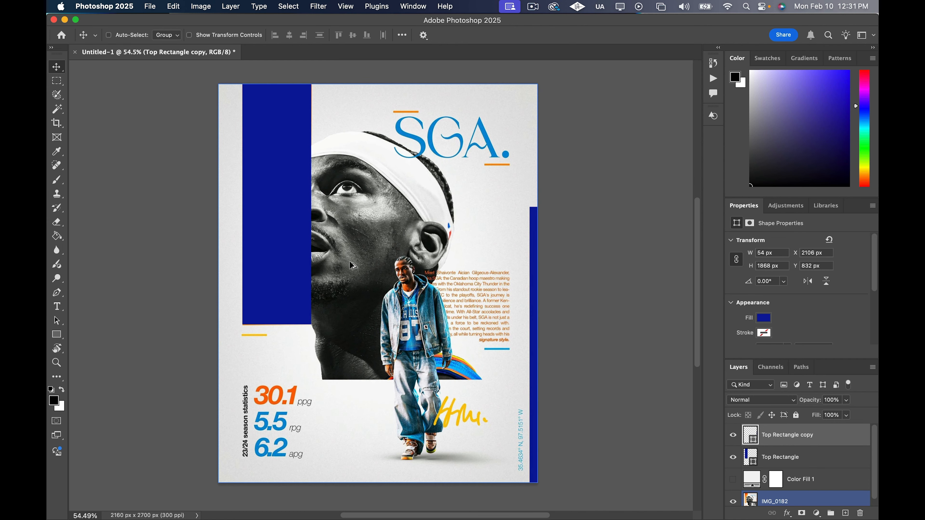
scroll(352, 266, "up", 1)
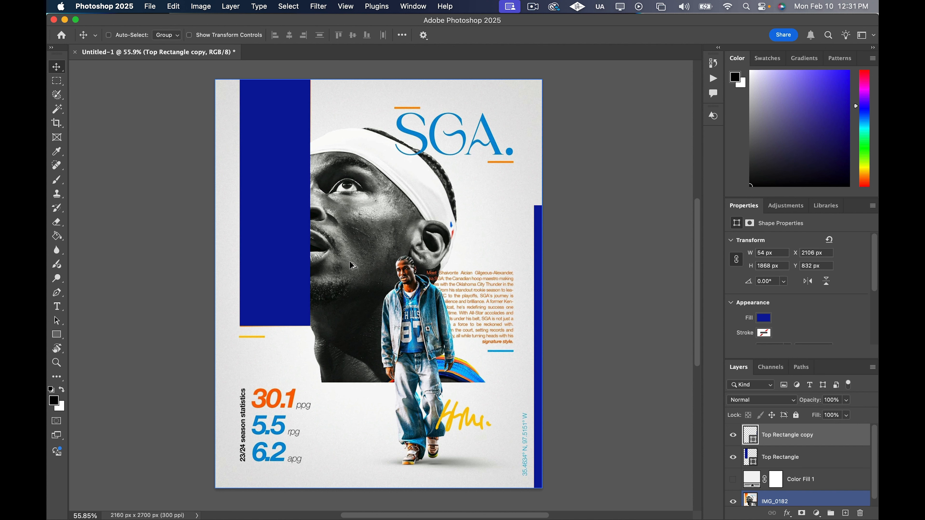
Move the Top Rectangle copy layer below Top Rectangle and rename it Lower Rectangle
scroll(353, 266, "up", 1)
scroll(353, 266, "down", 1)
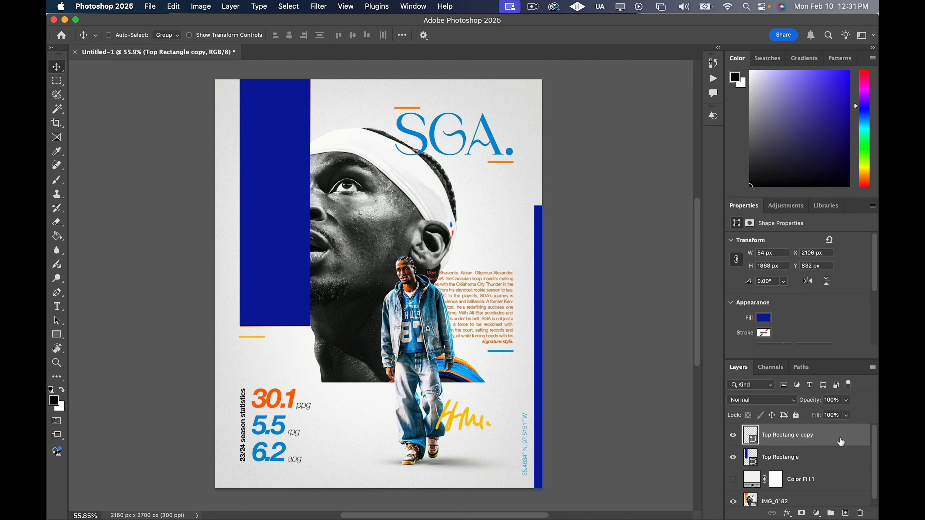
left_click_drag(840, 441, 840, 465)
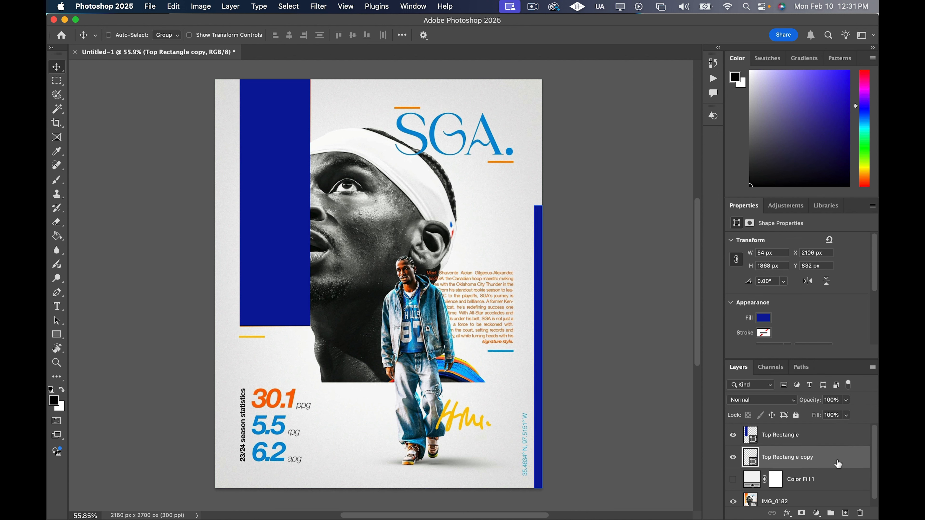
double_click(782, 457)
type("Lower Rectangle")
key("Return")
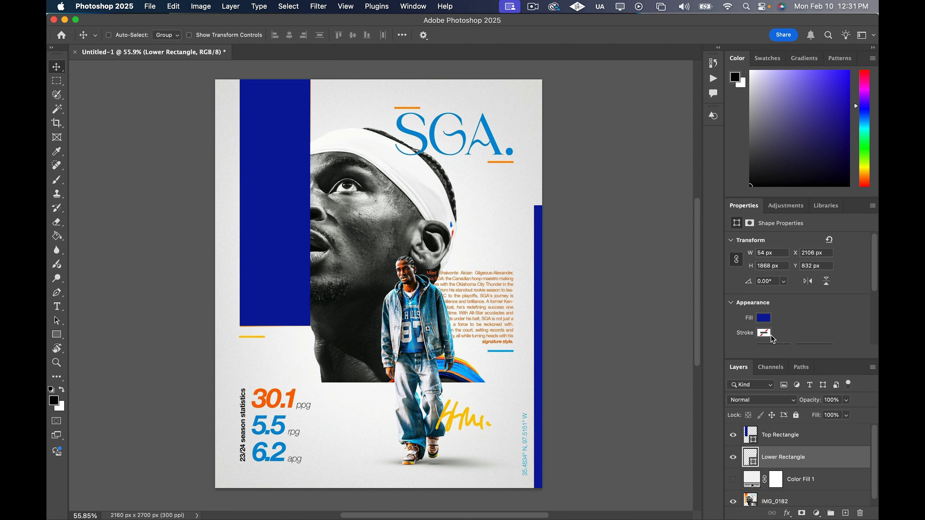
Change the Top Rectangle shape's fill to the red d41111
left_click(828, 434)
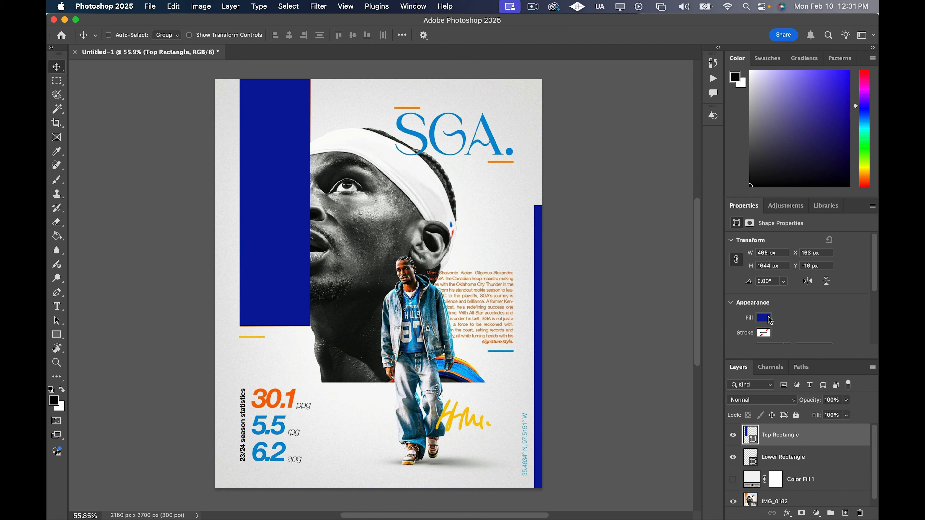
left_click(764, 318)
left_click(860, 335)
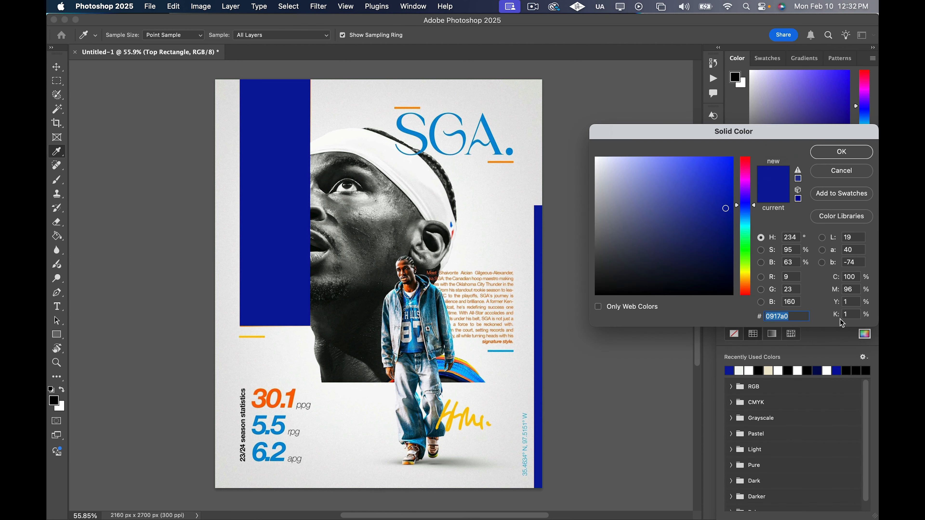
left_click(747, 173)
left_click_drag(748, 175, 751, 156)
left_click(721, 177)
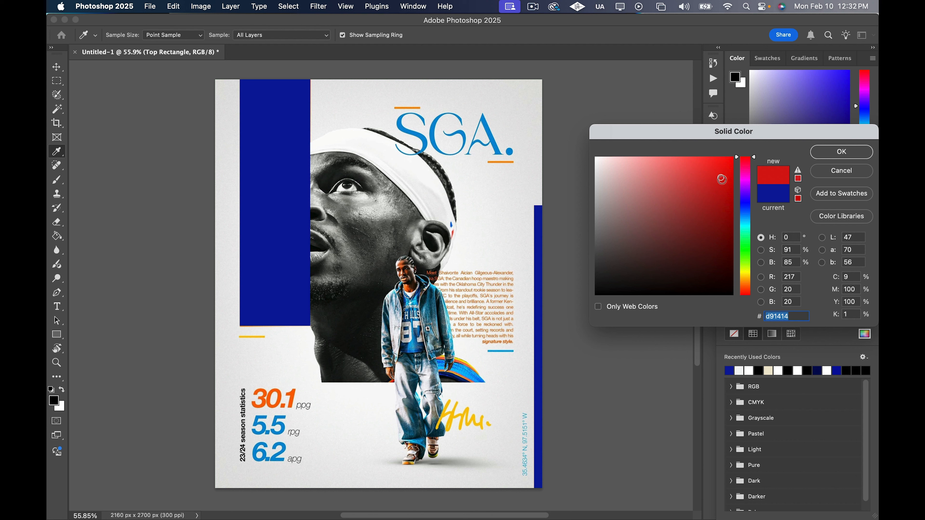
left_click(722, 180)
left_click(831, 152)
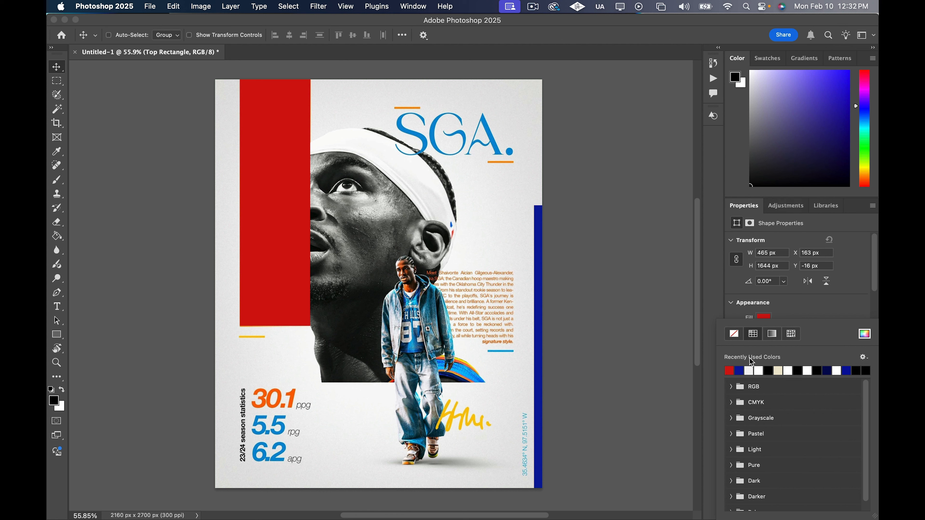
Copy the hex code d41111 from the Top Rectangle's fill and apply it as the Lower Rectangle's fill
left_click(864, 334)
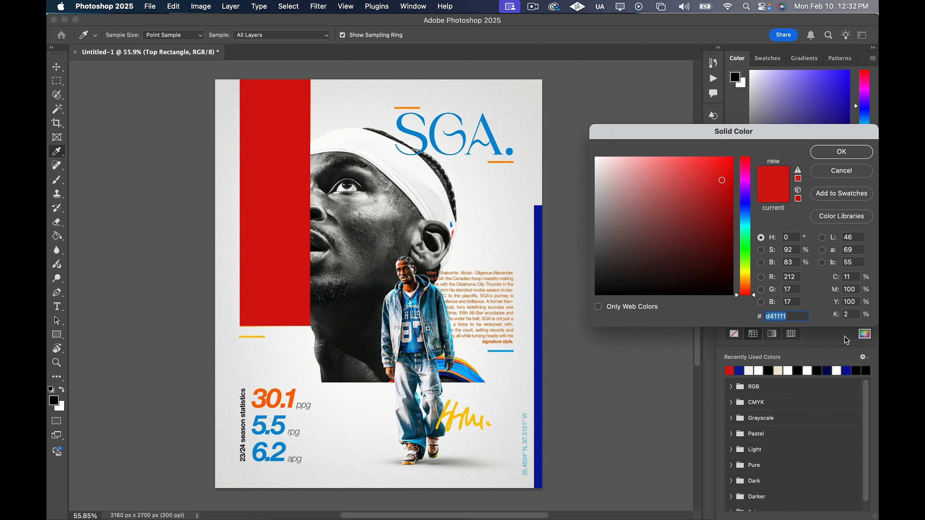
right_click(777, 316)
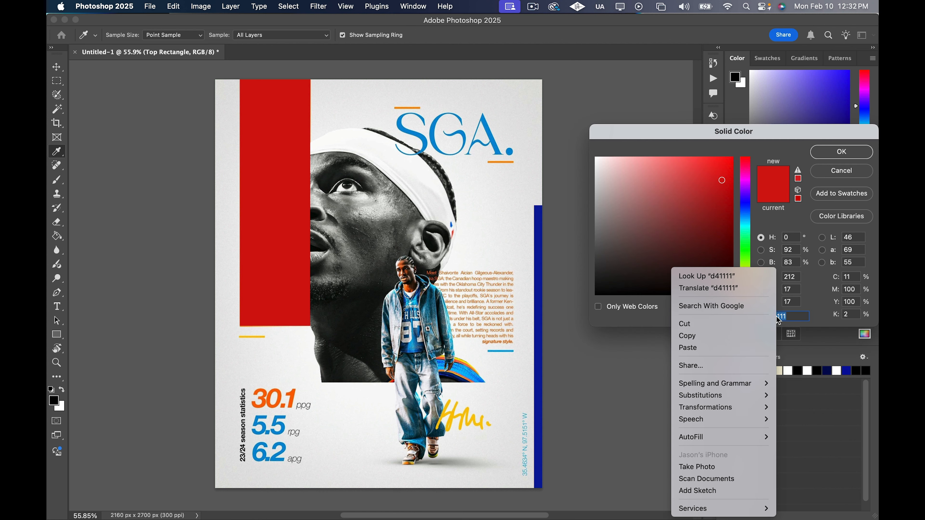
left_click(724, 334)
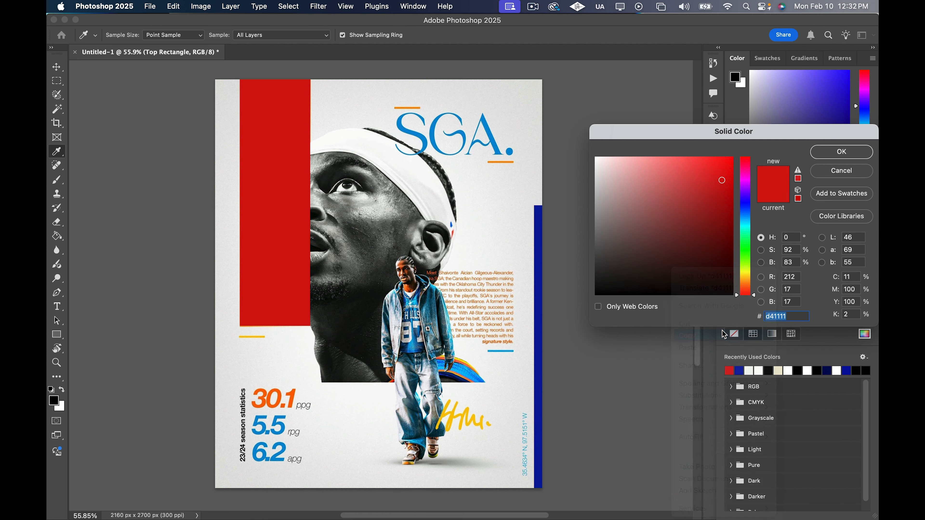
left_click(833, 154)
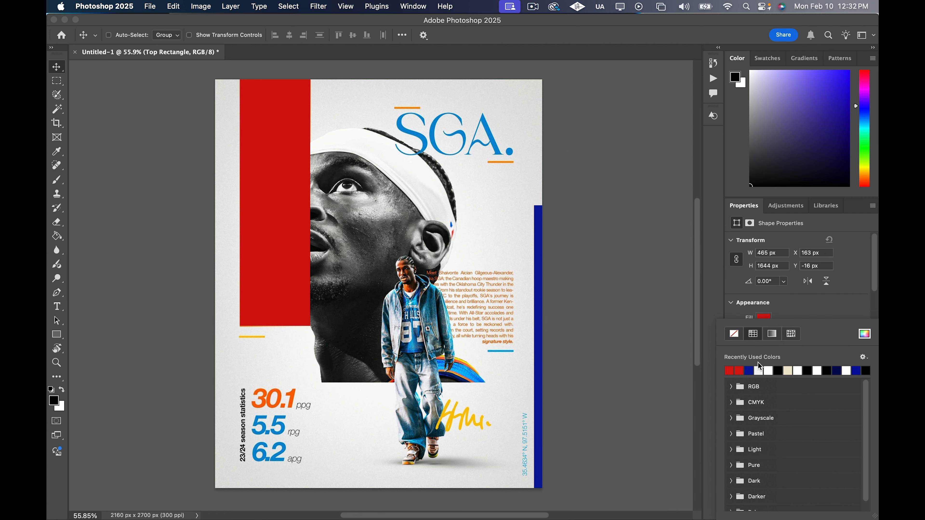
left_click(869, 273)
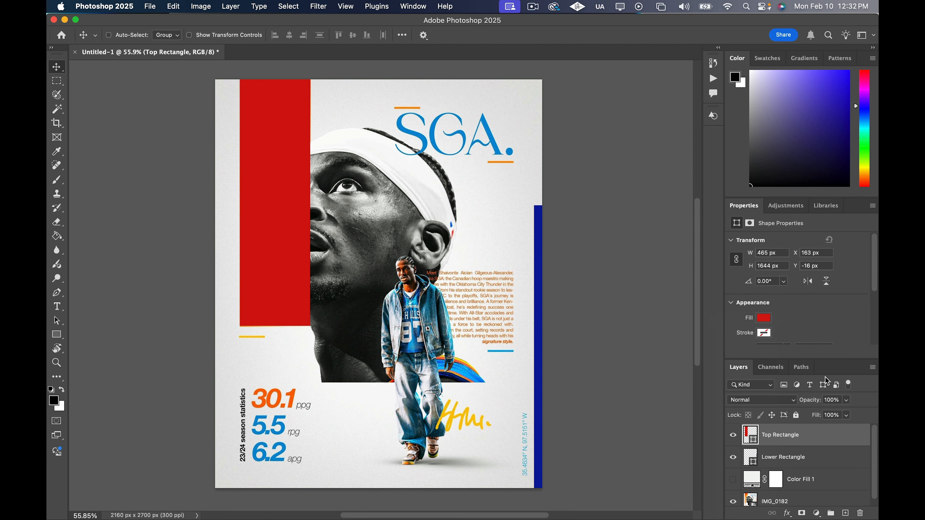
left_click(798, 458)
left_click(765, 319)
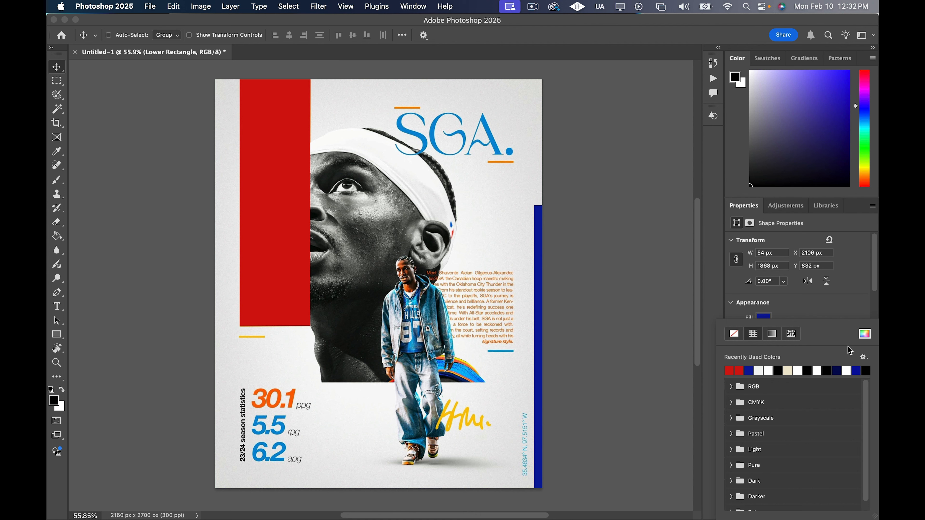
left_click(864, 334)
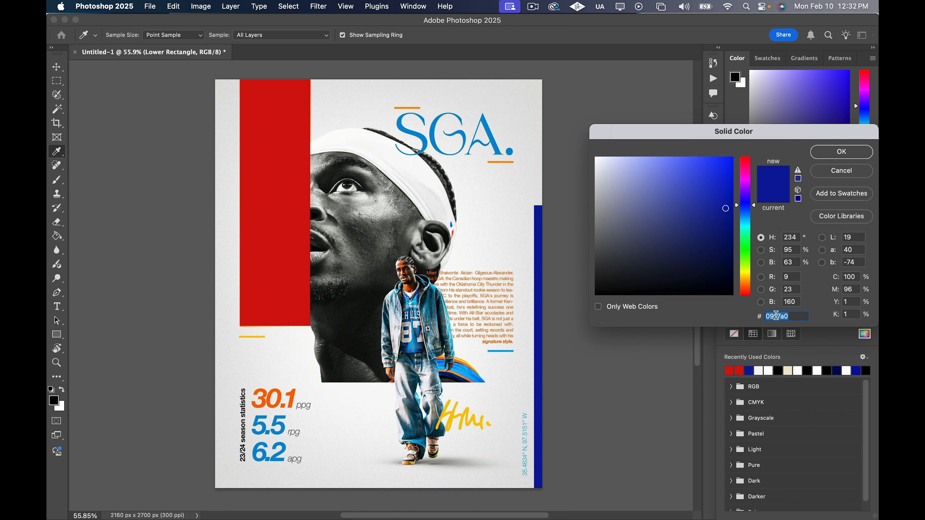
key("super+v")
left_click(822, 160)
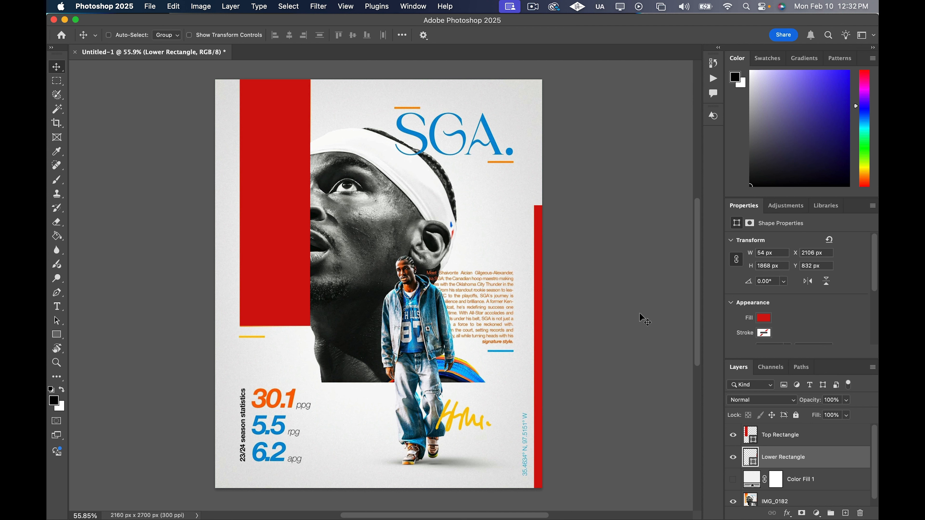
Toggle the visibility of both rectangles and the Color Fill 1 layer to compare the new shapes with the reference poster
left_click(733, 435)
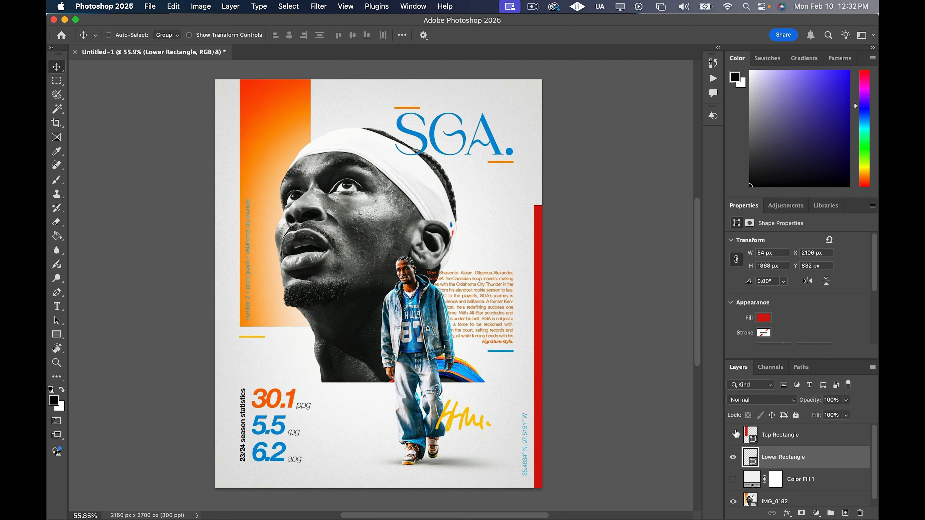
left_click(734, 434)
left_click(735, 458)
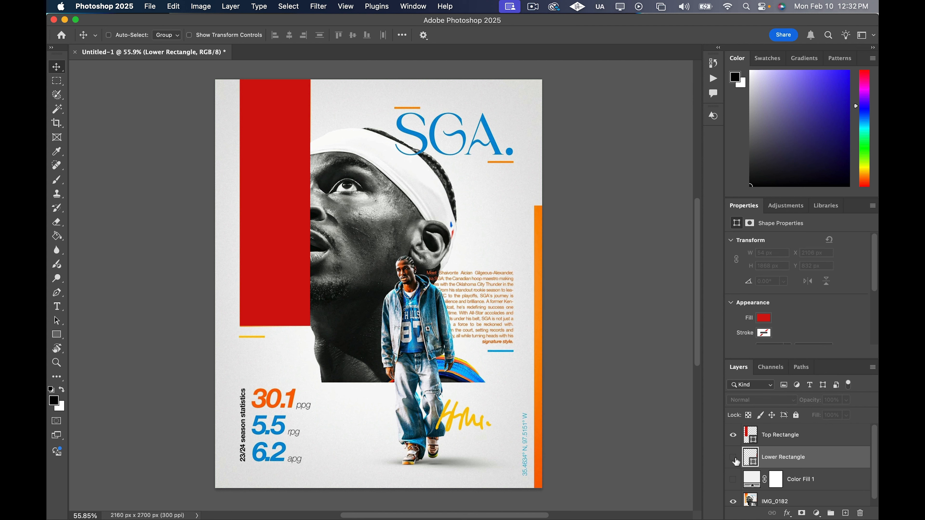
left_click(734, 458)
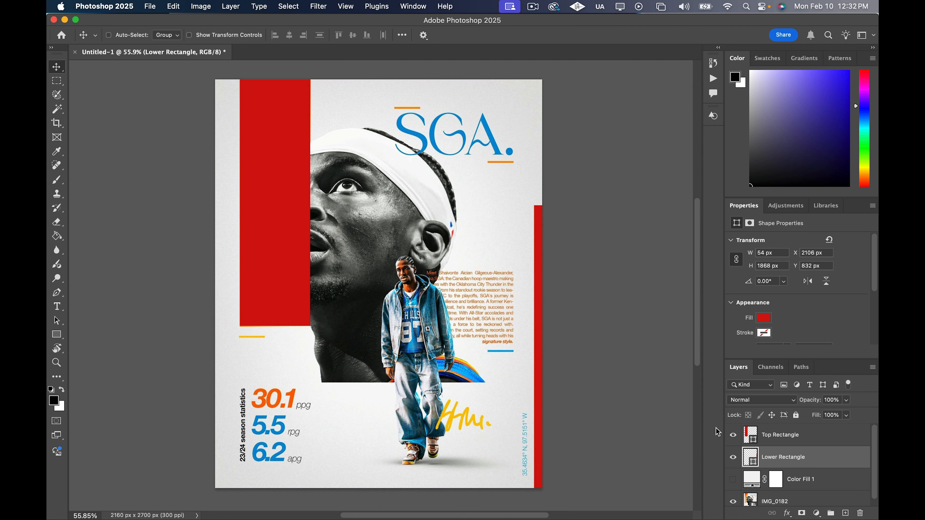
left_click(734, 480)
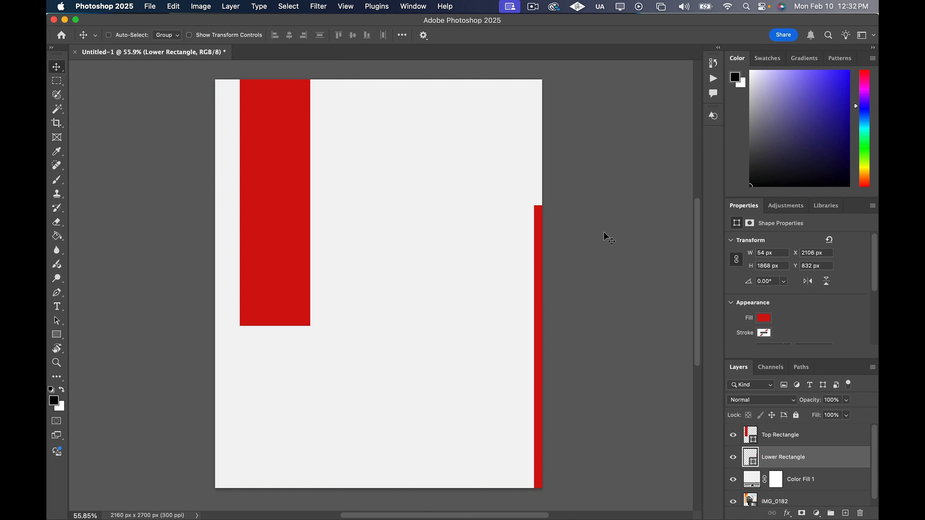
scroll(605, 233, "down", 1)
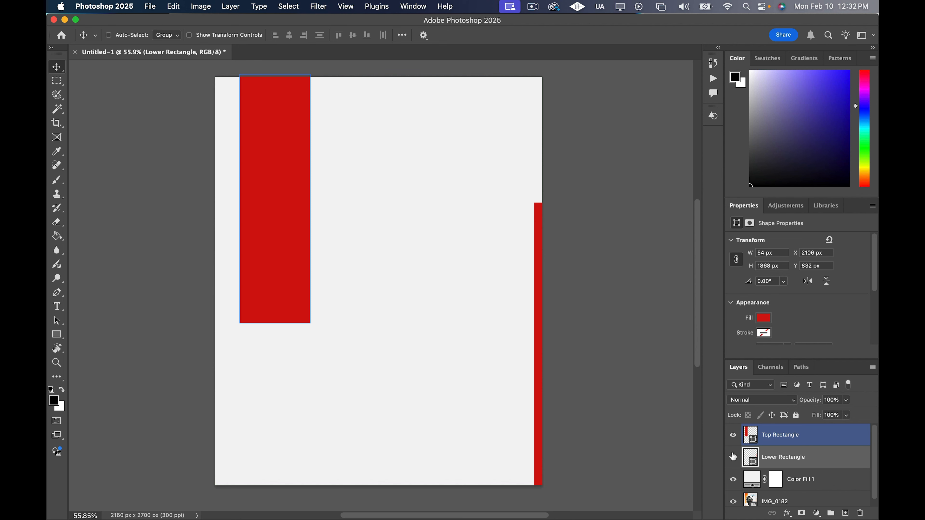
left_click(733, 479)
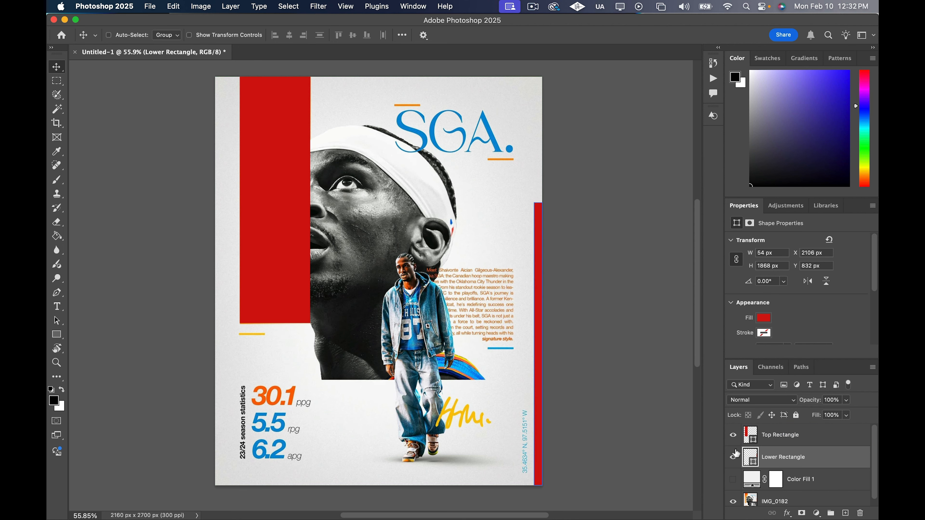
left_click(733, 435)
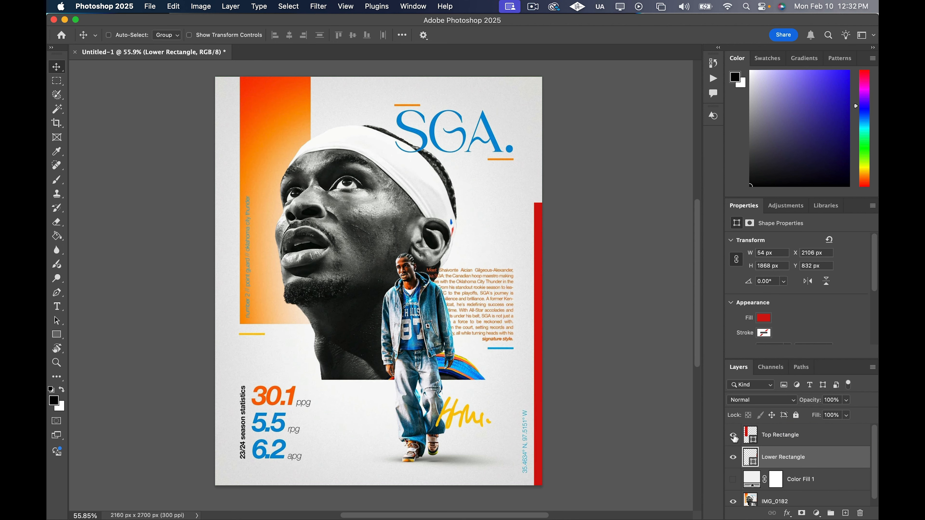
left_click(733, 436)
left_click(733, 436)
left_click(734, 436)
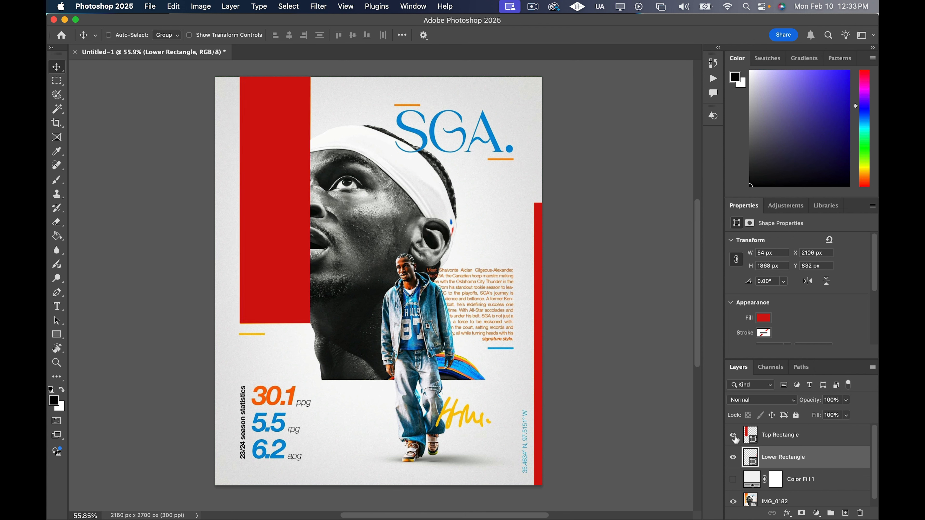
Add a linear dark-red-to-red Gradient Overlay to Top Rectangle with Reverse enabled, so the dark end is at the top
left_click(850, 441)
double_click(864, 440)
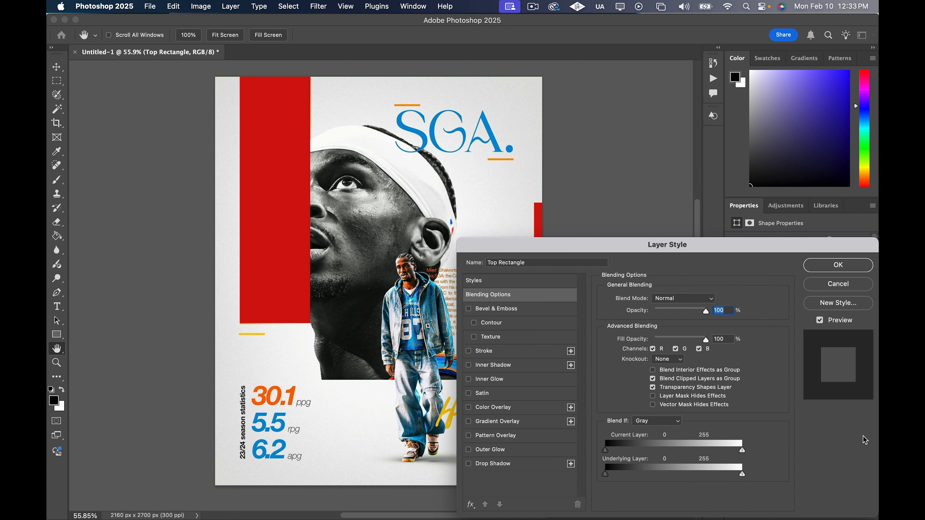
left_click(511, 423)
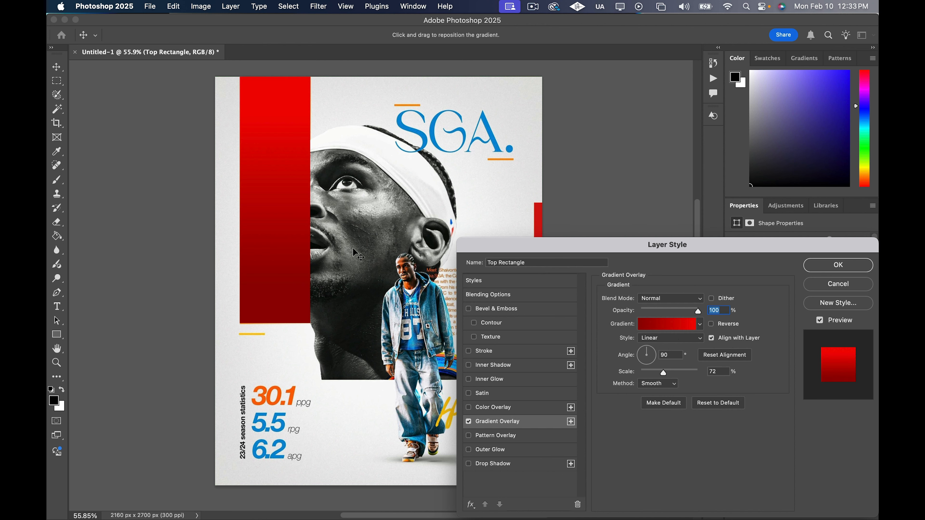
left_click(713, 327)
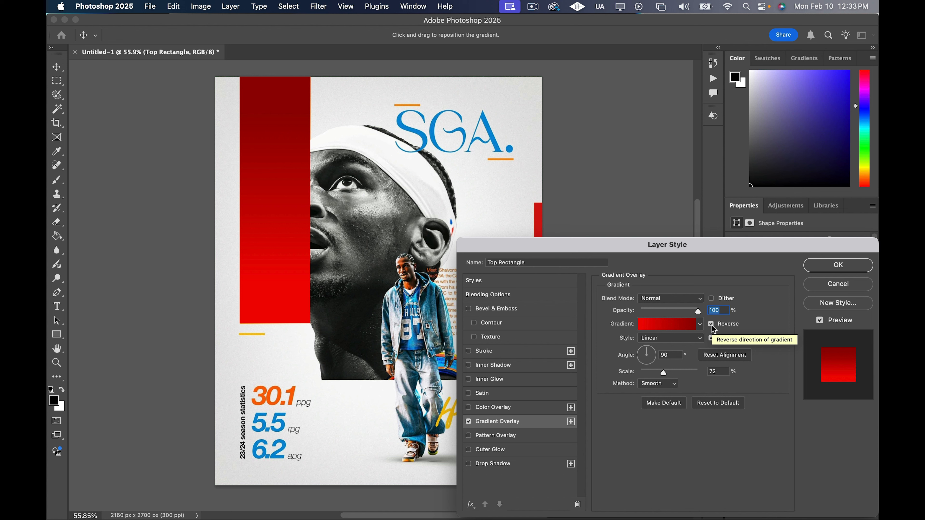
left_click(838, 266)
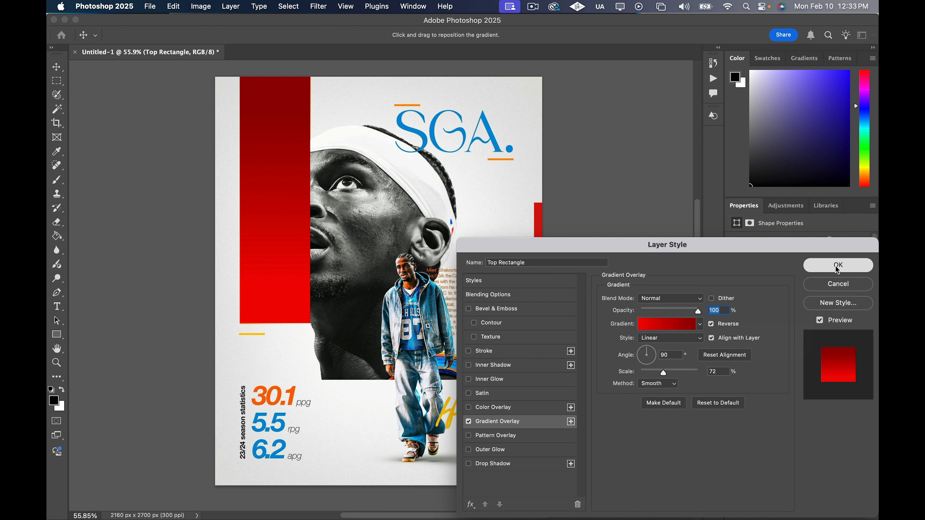
Compare Lower Rectangle with the reference strip and give it the same red Gradient Overlay with Reverse turned off
left_click(738, 482)
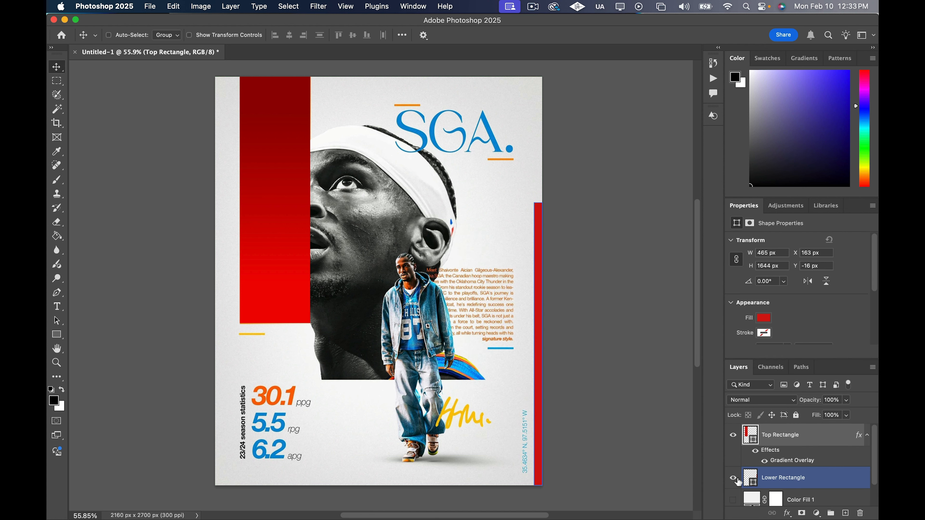
left_click(734, 479)
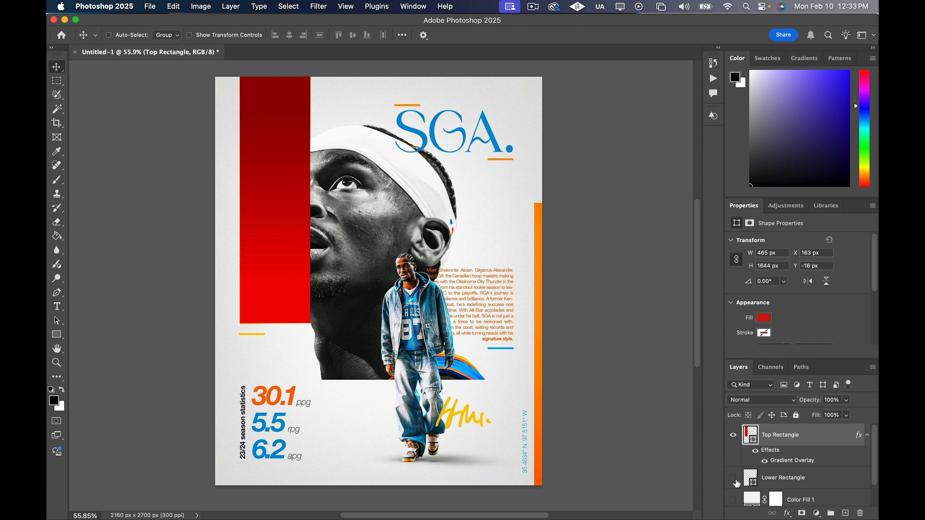
left_click(734, 479)
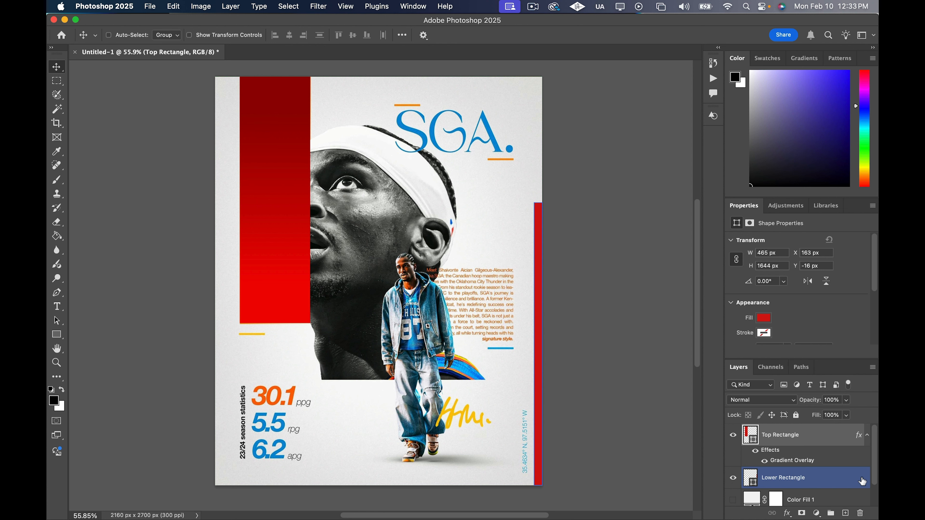
double_click(862, 482)
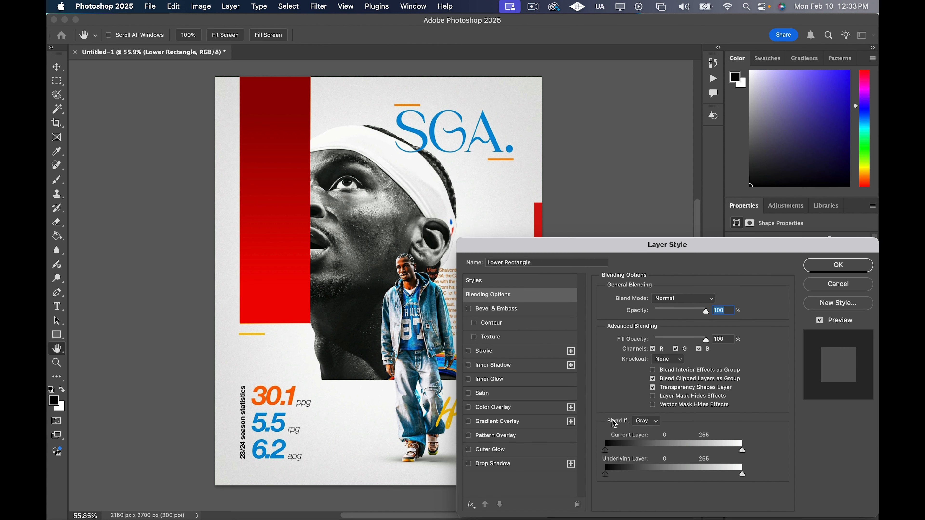
left_click(519, 426)
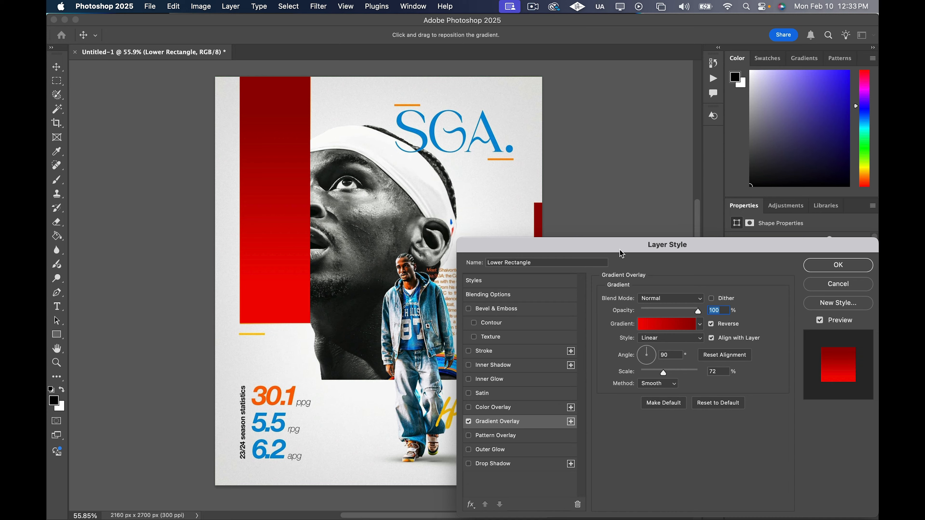
left_click_drag(621, 251, 243, 159)
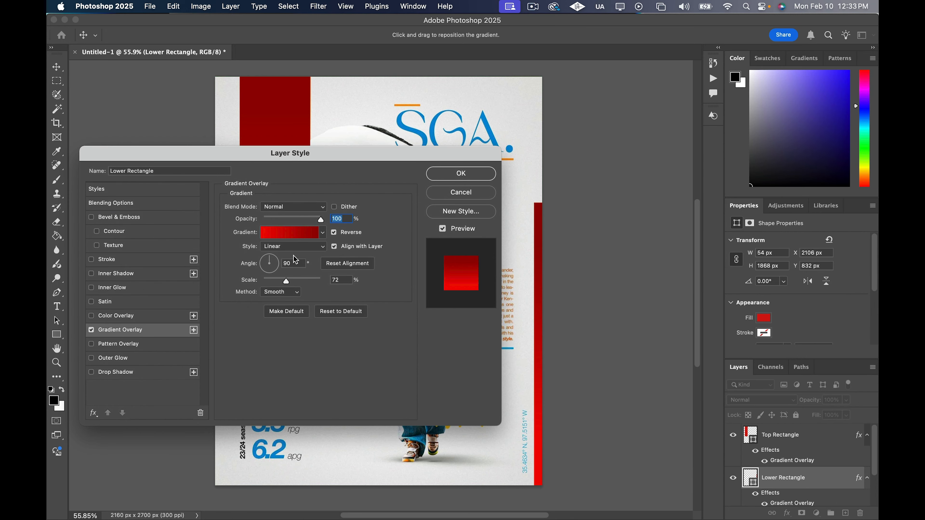
left_click(335, 233)
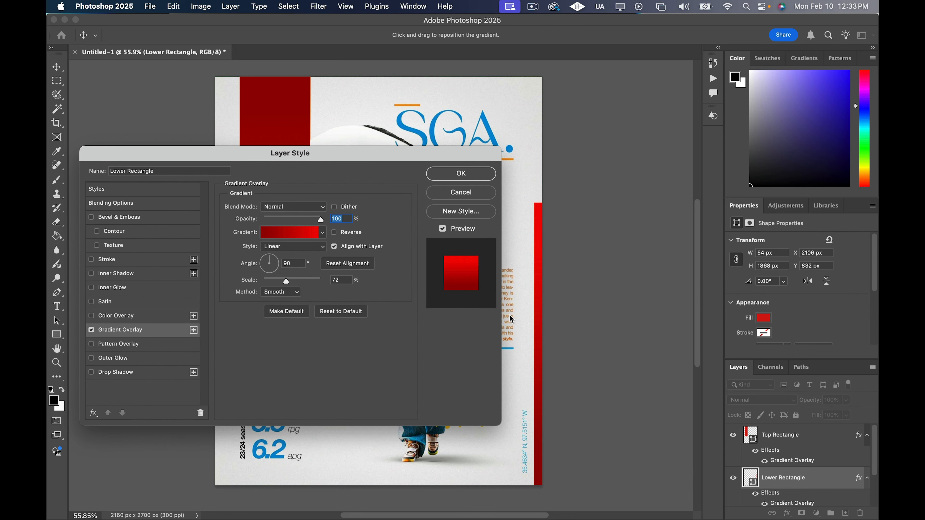
left_click(456, 175)
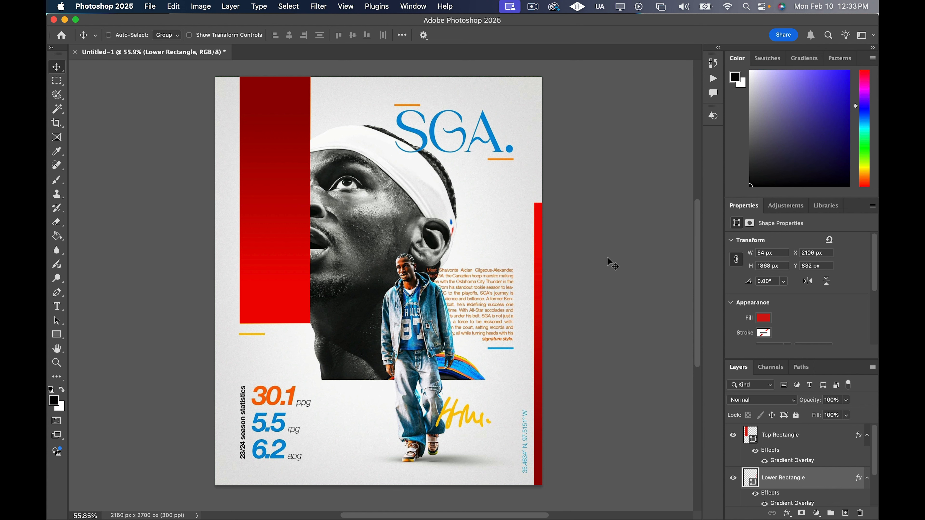
Collapse the effects lists of both rectangles and toggle the Color Fill 1 layer to compare the shapes with the reference poster
left_click(869, 437)
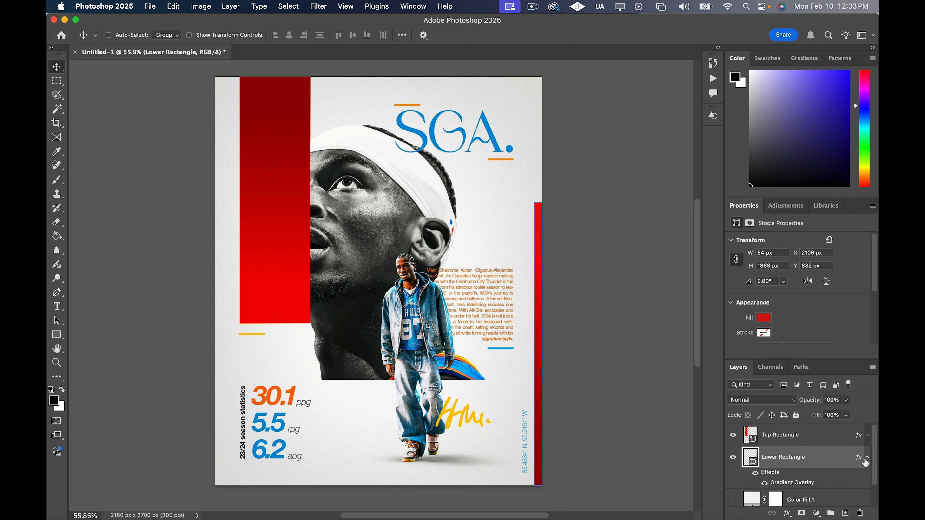
left_click(869, 460)
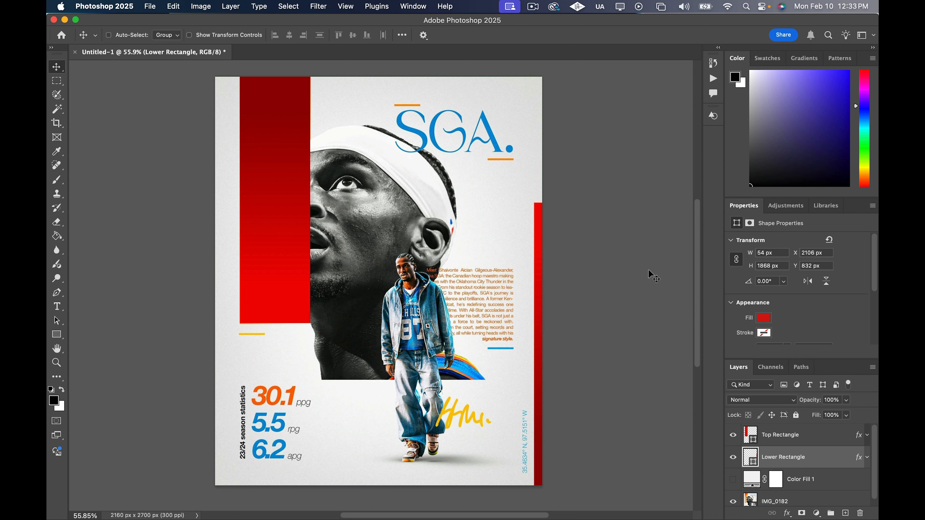
left_click(733, 481)
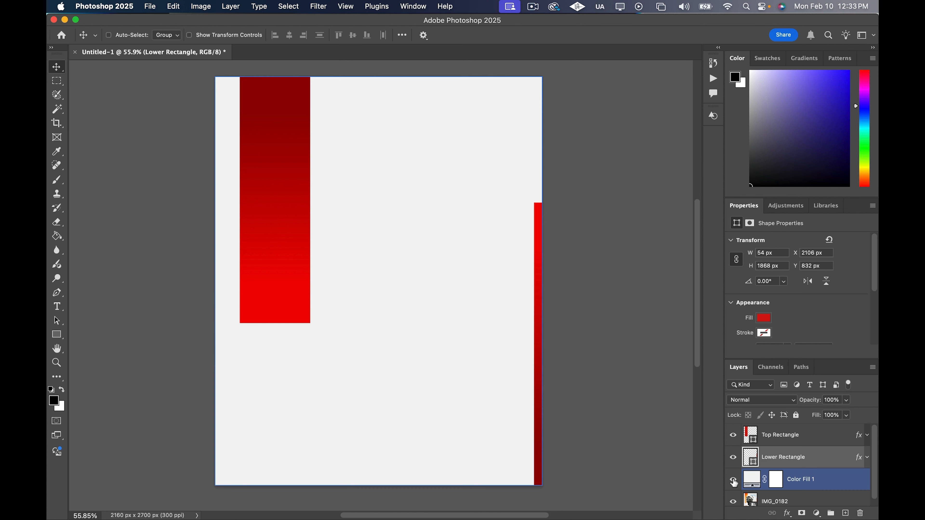
left_click(733, 481)
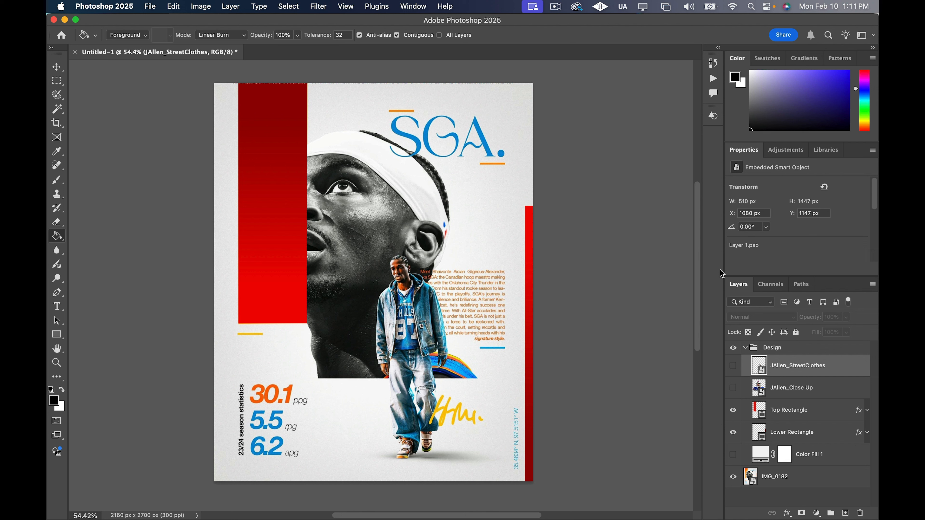
Show the JAllen_Close Up and Color Fill 1 layers, keeping JAllen_StreetClothes hidden after a brief check
left_click(734, 366)
left_click(733, 388)
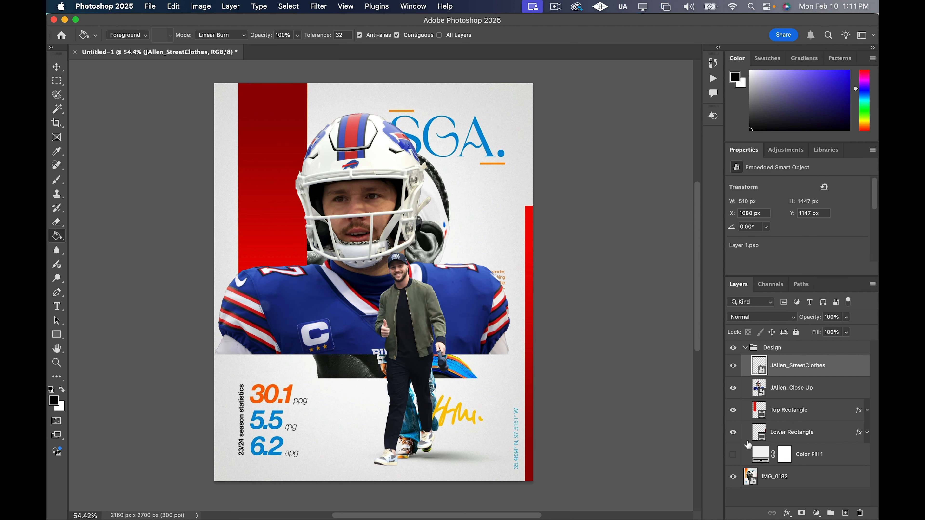
left_click(733, 455)
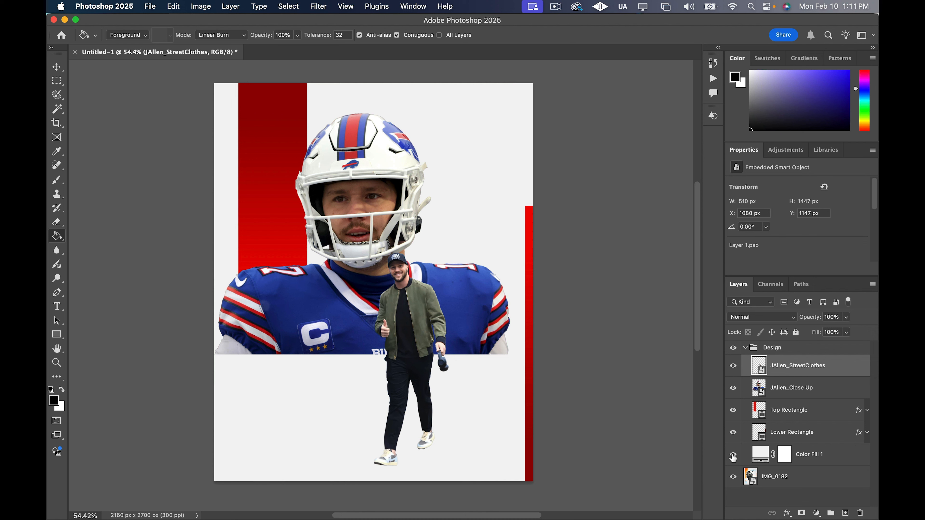
left_click(734, 368)
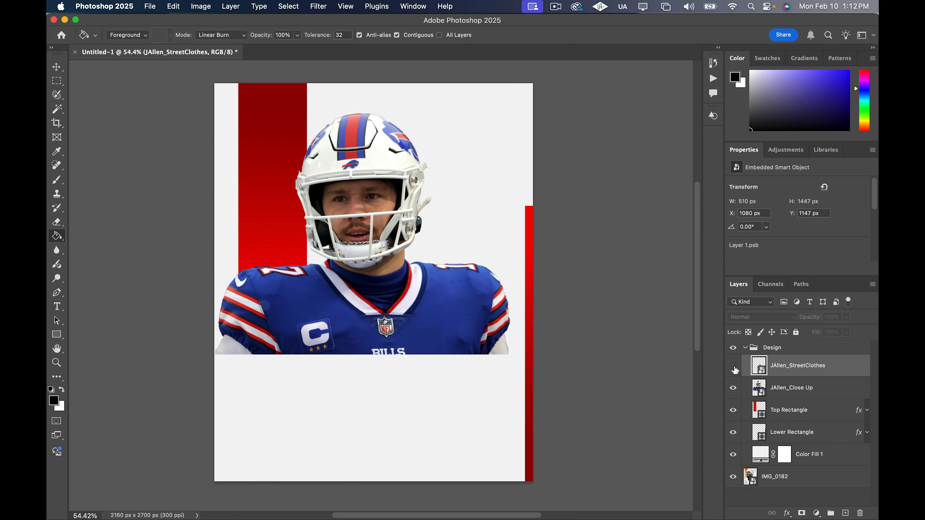
Turn the JAllen_Close Up smart object black and white using a Camera Raw Filter with Saturation at -100
left_click(848, 388)
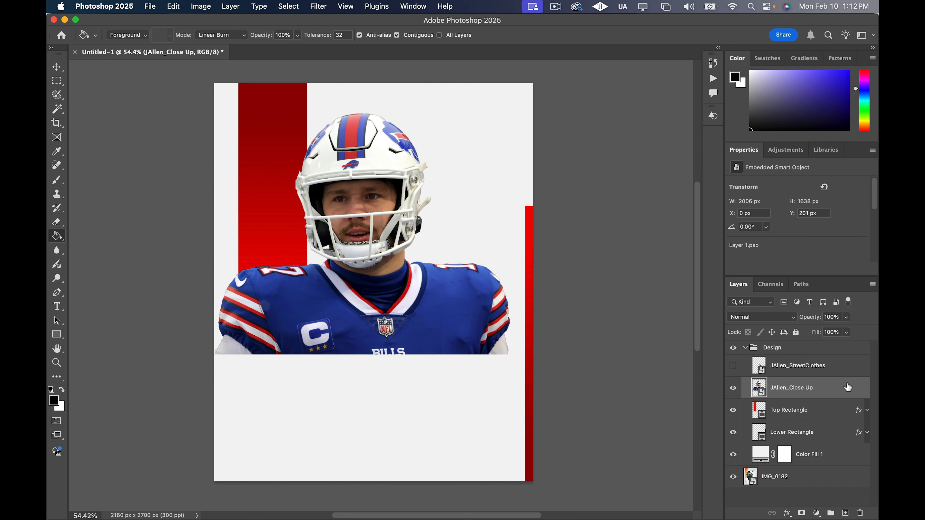
right_click(839, 388)
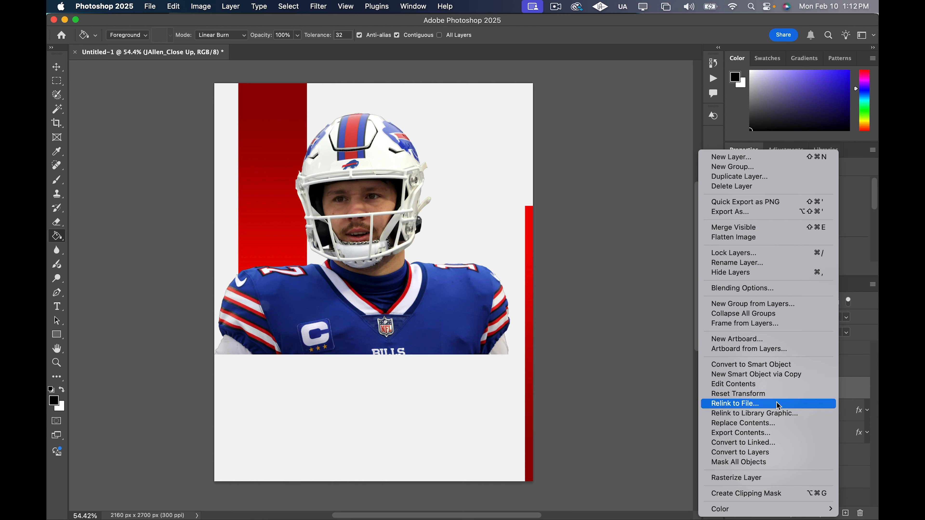
left_click(639, 357)
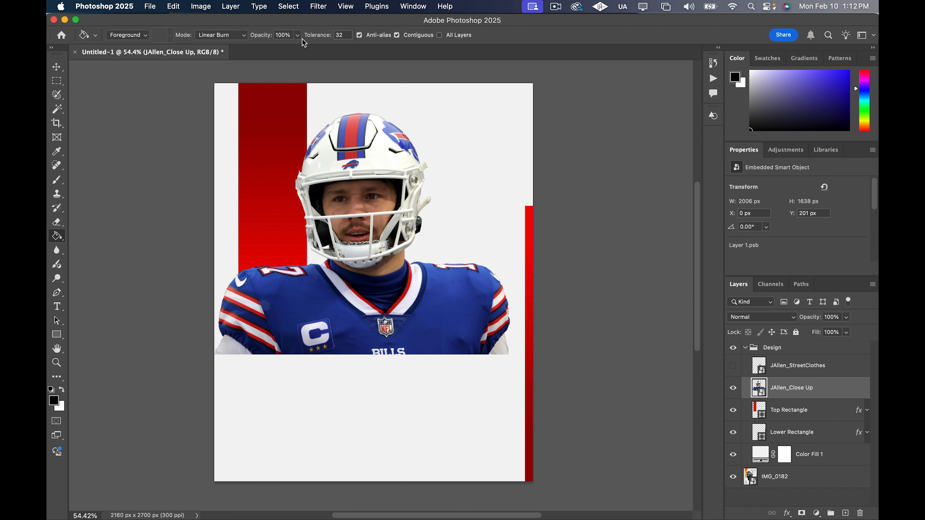
left_click(321, 7)
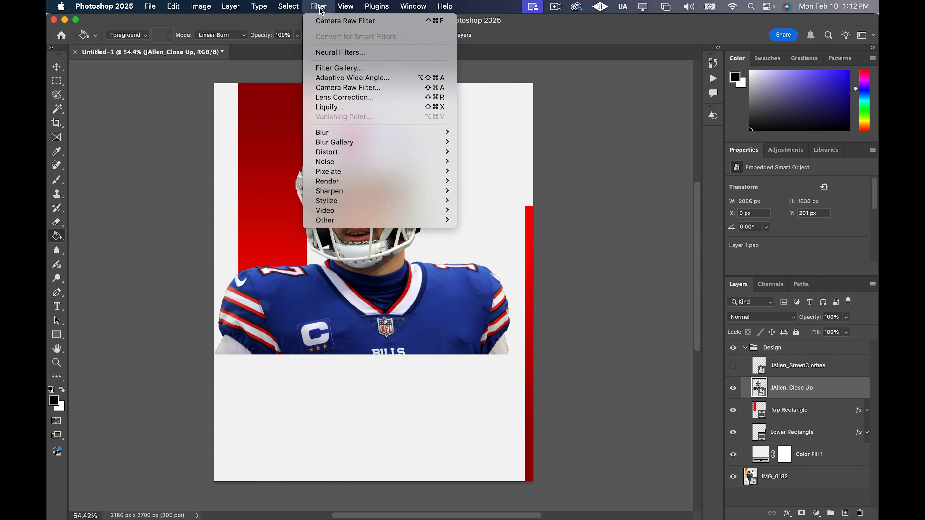
left_click(328, 22)
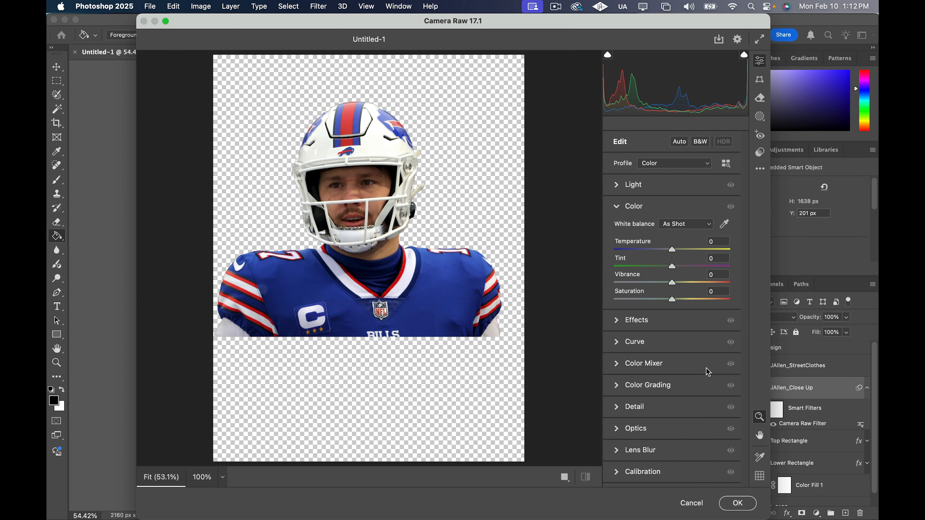
left_click(618, 323)
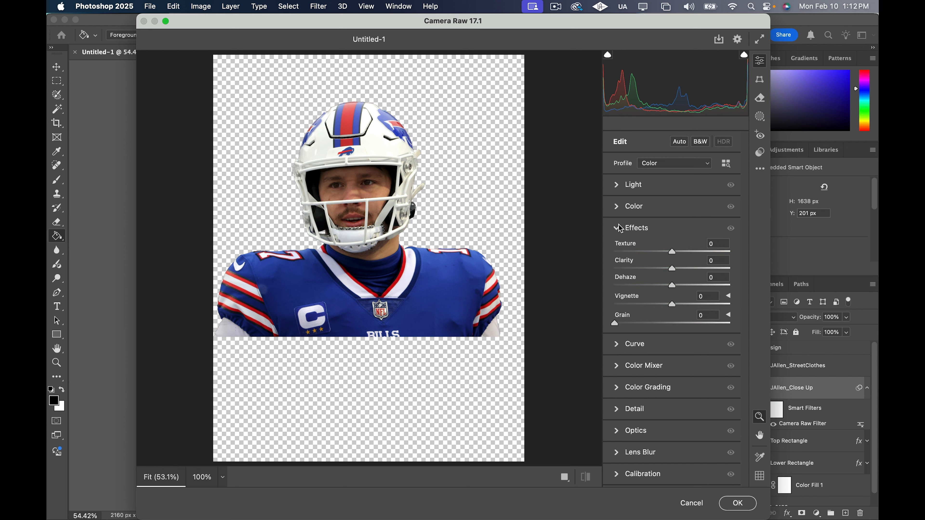
left_click(617, 208)
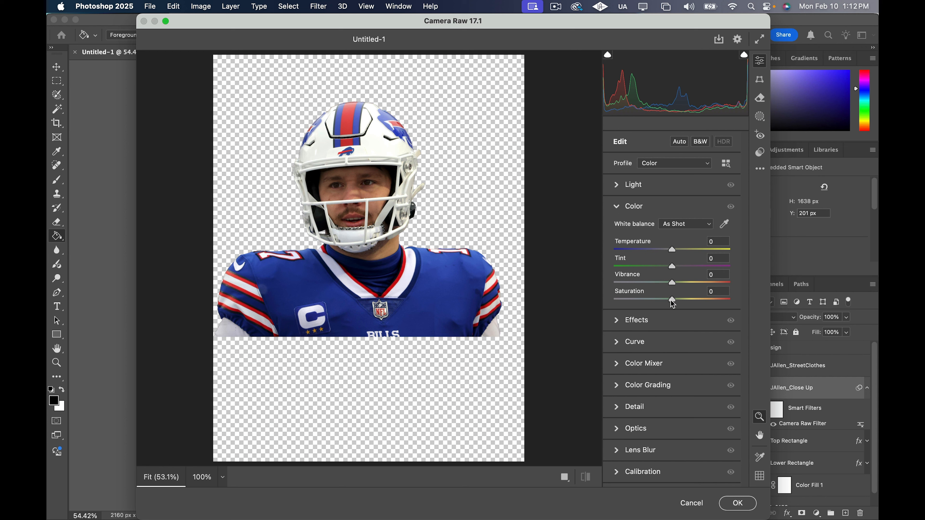
left_click_drag(673, 303, 615, 299)
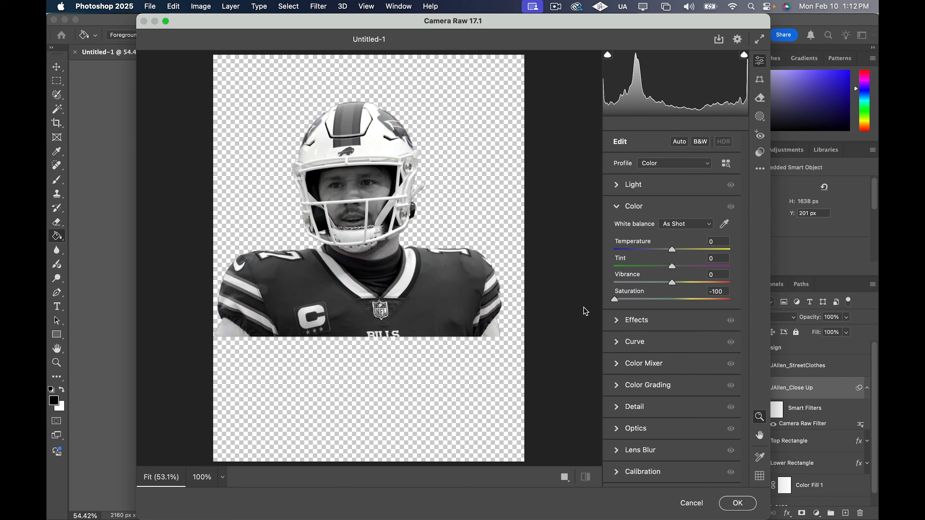
left_click(738, 504)
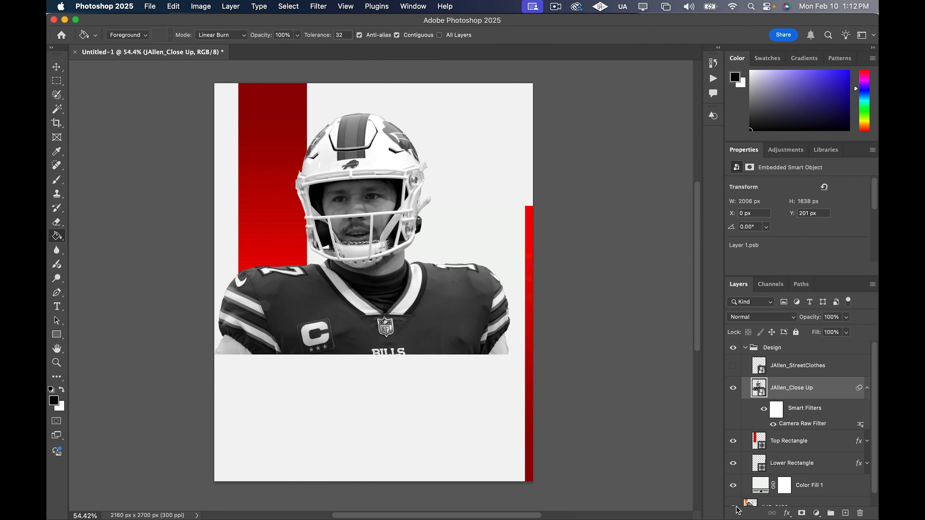
left_click(868, 389)
left_click(867, 388)
left_click(775, 412)
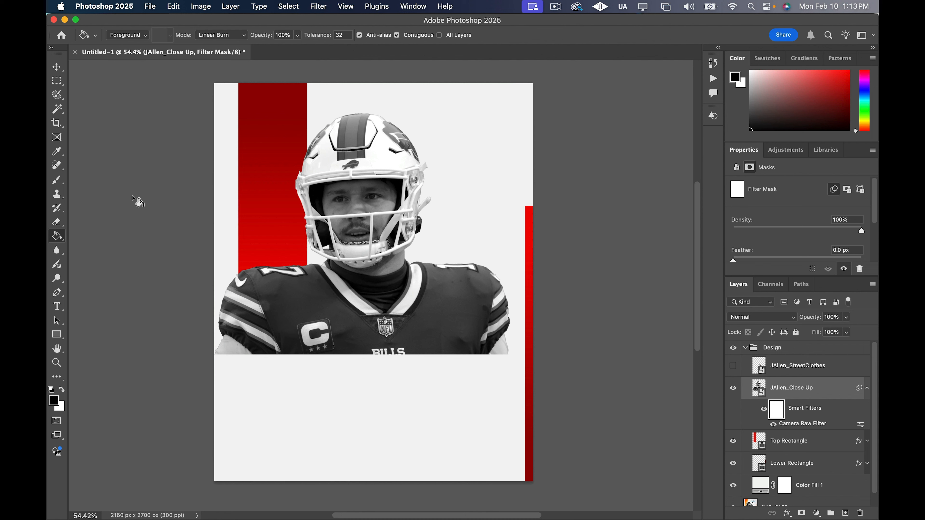
key("p")
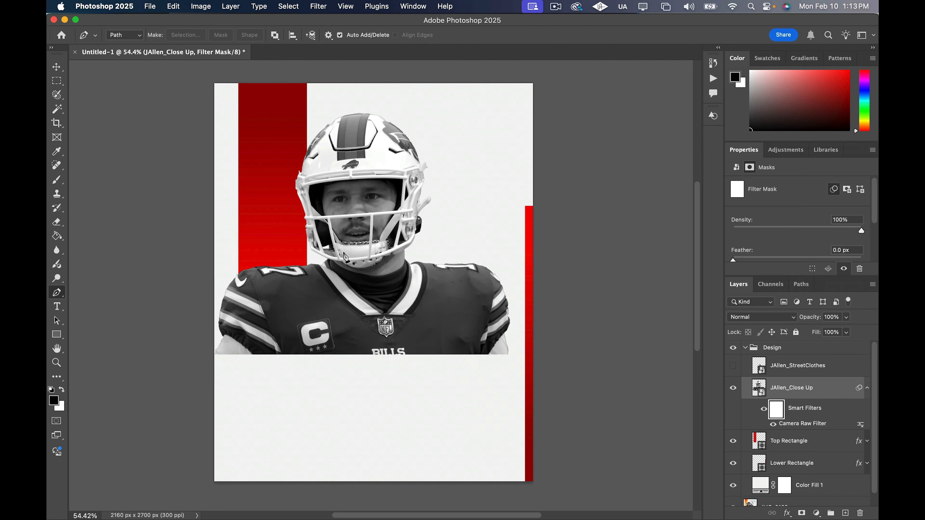
scroll(328, 264, "up", 5)
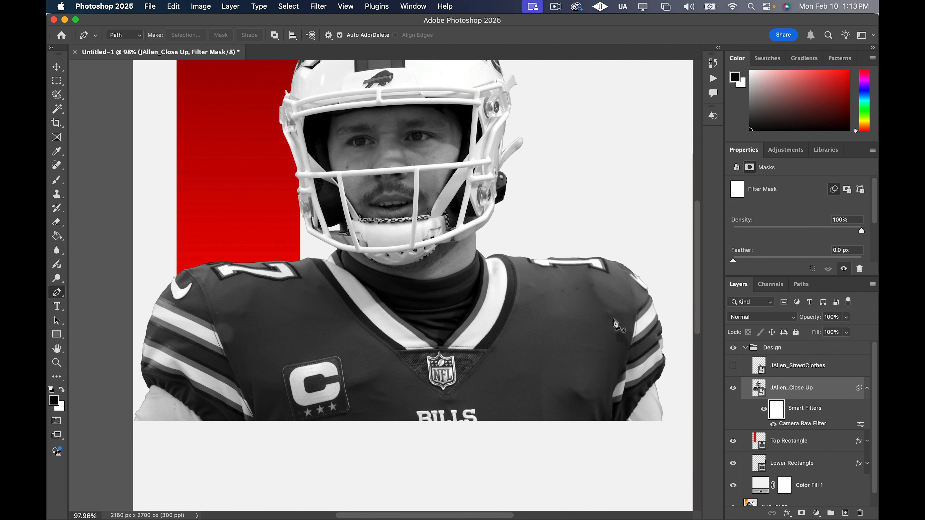
scroll(494, 233, "up", 3)
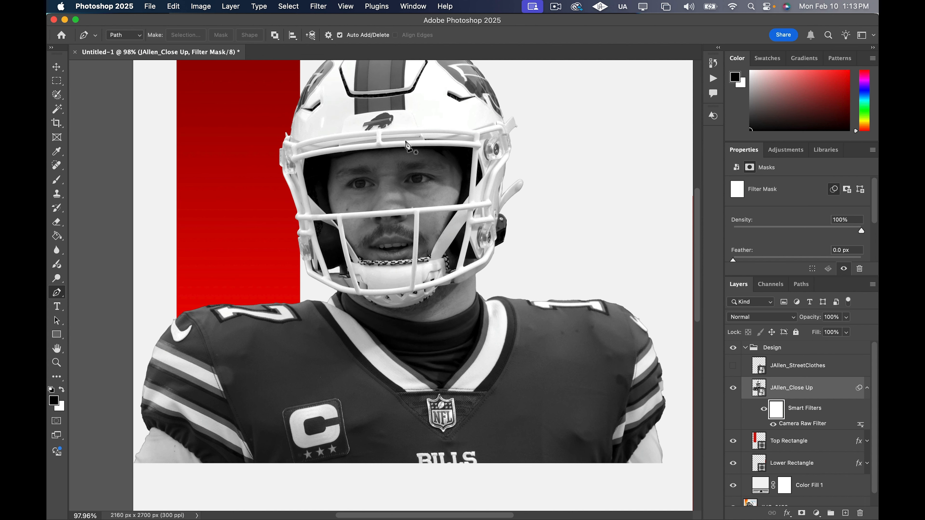
scroll(404, 138, "up", 5)
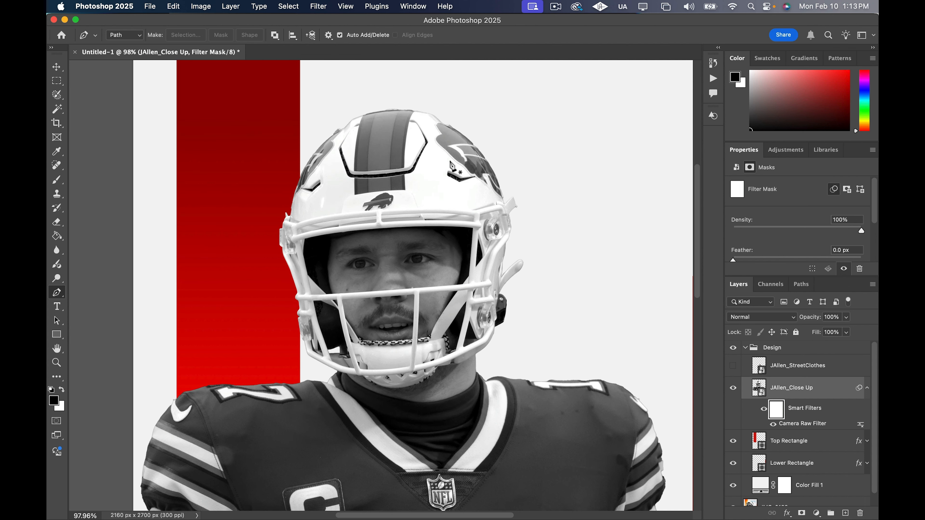
scroll(466, 316, "down", 3)
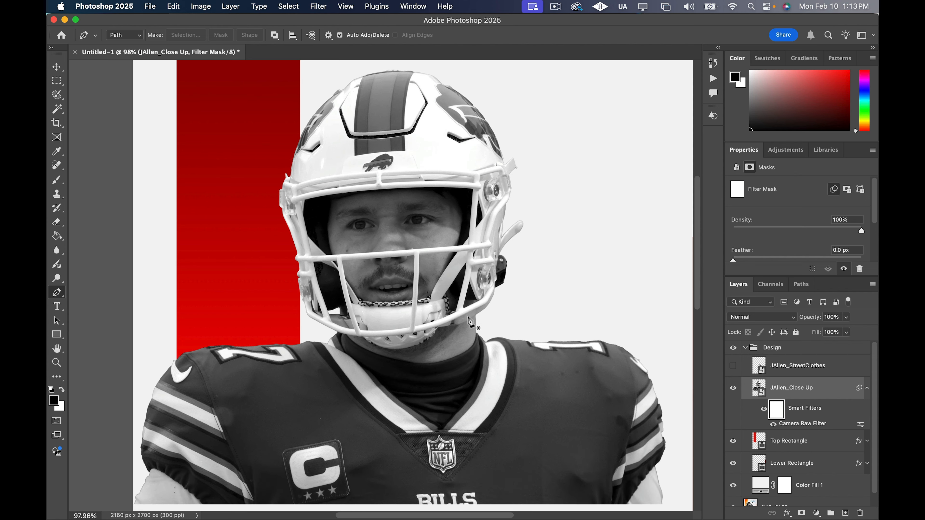
scroll(505, 379, "down", 5)
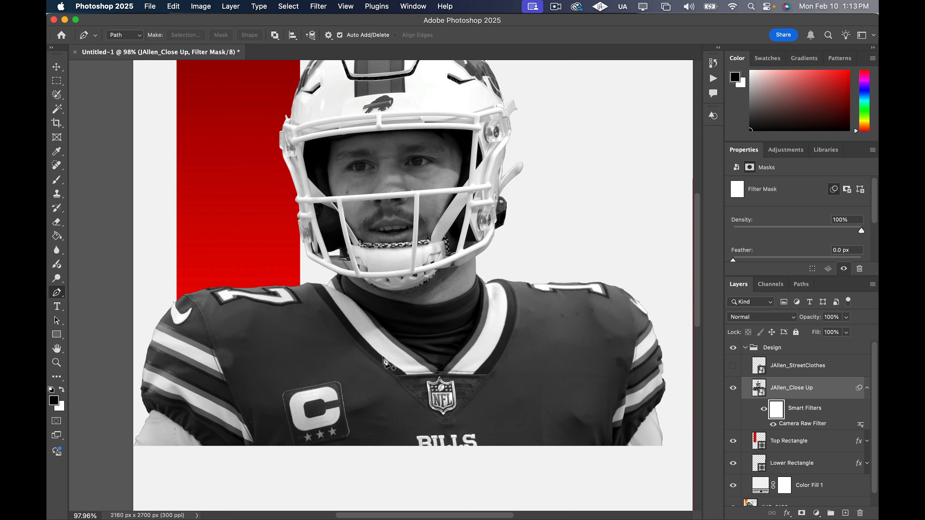
Trace a pen path from the right side of the neck down the inner collar edge to the point of the V
scroll(355, 324, "up", 5)
scroll(573, 266, "up", 5)
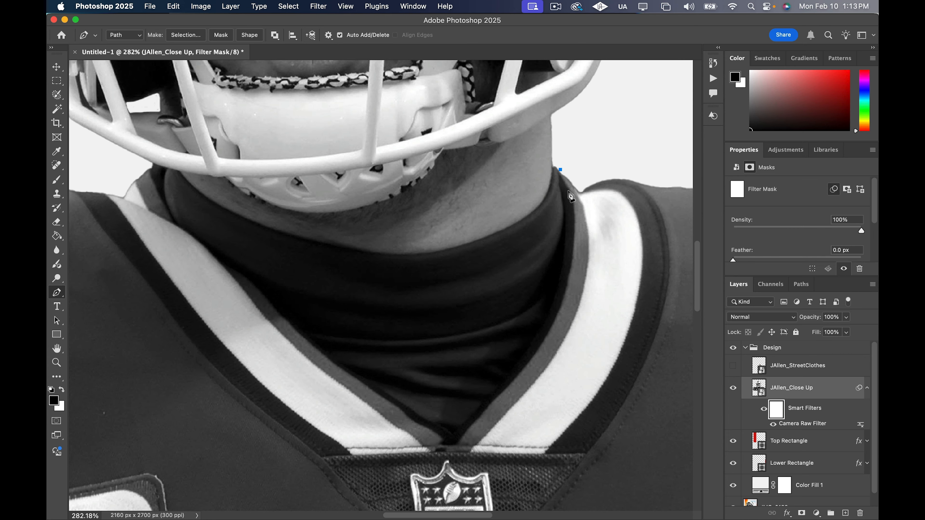
left_click(569, 191)
left_click(575, 226)
key("super+z")
left_click_drag(574, 222, 570, 232)
left_click(568, 191, "alt")
left_click_drag(559, 308, 556, 315)
scroll(540, 343, "down", 3)
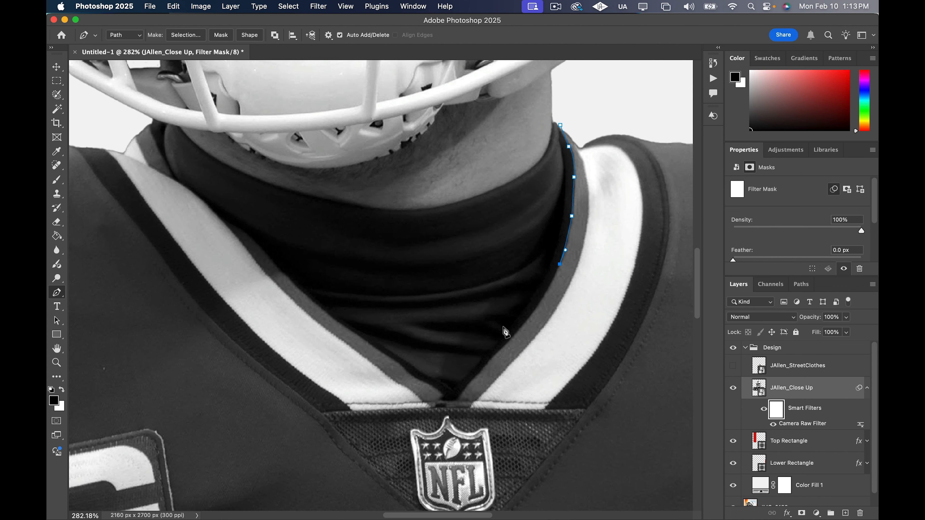
left_click_drag(504, 348, 474, 369)
left_click(455, 401)
left_click(447, 398)
Continue the jersey path up the inner edge of the left side of the collar to the neck
left_click(434, 389)
left_click(396, 360)
left_click(355, 332)
left_click(300, 289)
left_click(240, 232)
left_click(204, 204)
left_click(183, 186)
left_click(166, 165)
left_click(151, 134)
left_click(145, 119)
Extend the jersey path loosely around the outside of the left shoulder to the start of the sleeve cuff
scroll(186, 197, "left", 5)
left_click(320, 122)
left_click(196, 156)
left_click(169, 210)
scroll(160, 321, "up", 5)
left_click(142, 298)
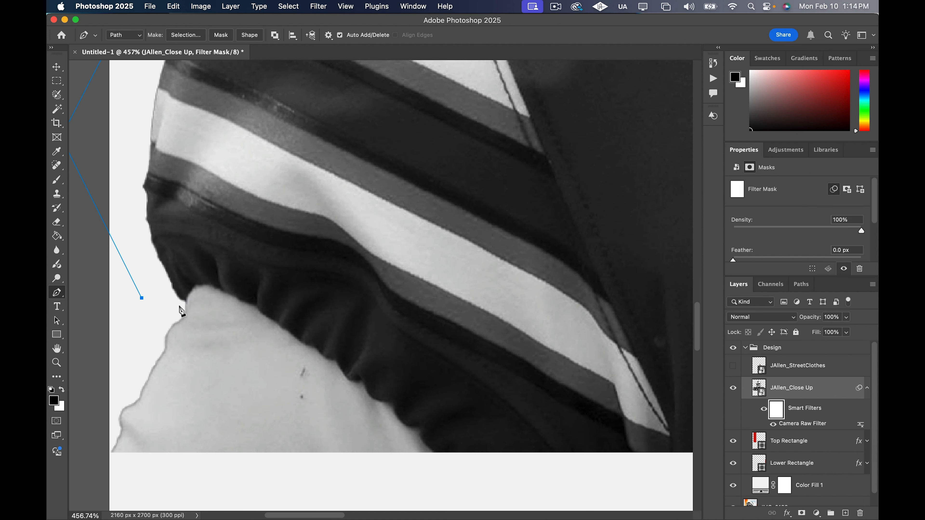
left_click(179, 306)
left_click(186, 301)
Trace the jersey path along the left sleeve cuff, keeping the bare arm outside, down to the photo's lower edge
left_click_drag(207, 284, 223, 287)
left_click(229, 294)
left_click(252, 307)
left_click(362, 380)
left_click(370, 395)
left_click_drag(390, 403, 430, 428)
left_click(402, 422)
left_click(423, 441)
left_click(431, 452)
left_click(438, 462)
Run the jersey path just below the photo's lower edge across to the right sleeve
scroll(439, 465, "down", 5)
left_click(349, 481)
left_click(498, 478)
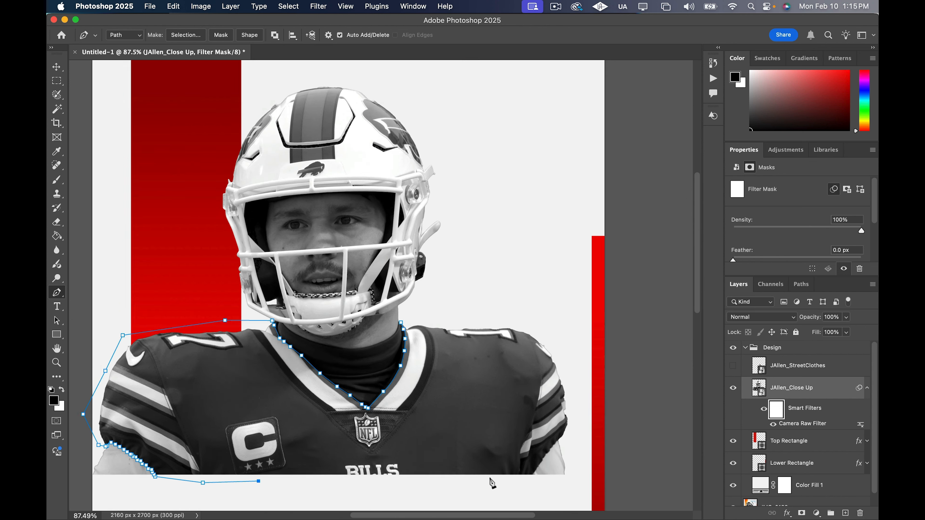
left_click(516, 481)
scroll(534, 480, "up", 10)
left_click(517, 480)
Trace the jersey path upward along the right sleeve cuff, leaving the bare arm outside
left_click(526, 465)
left_click(530, 452)
left_click(555, 414)
left_click(571, 395)
left_click(571, 389)
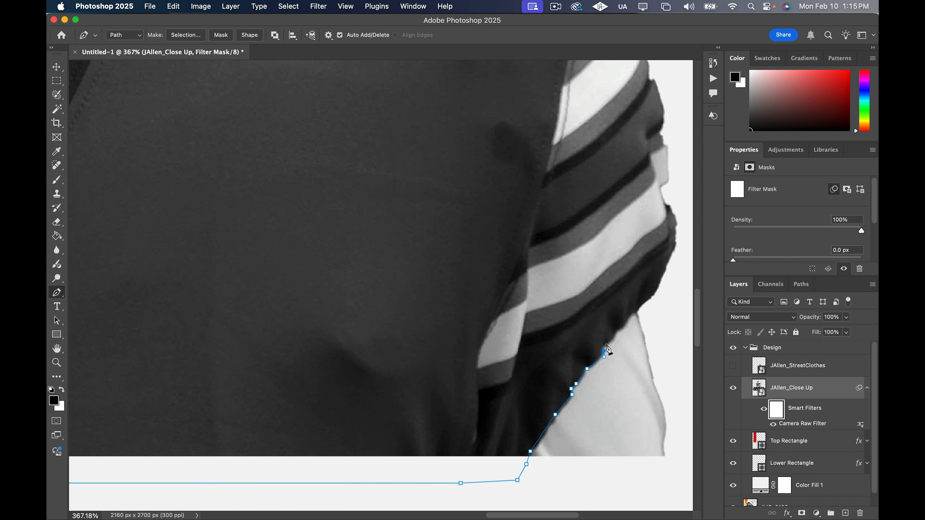
left_click(617, 329)
left_click(637, 312)
Carry the path loosely around the right shoulder and close it at its starting point by the neck
scroll(638, 316, "down", 6)
left_click(660, 249)
left_click(617, 111)
left_click(527, 98)
left_click(381, 106)
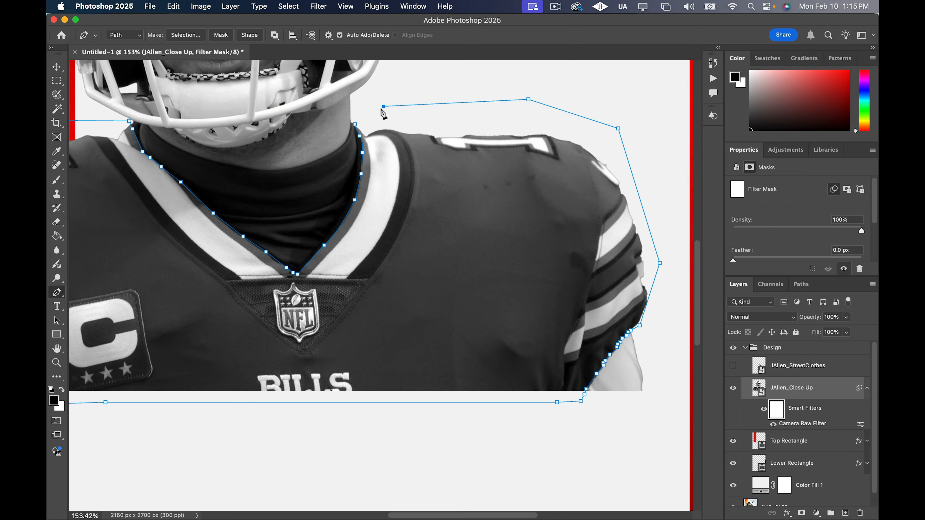
left_click(352, 124)
Start a second path on the helmet's right-side logo decal and trace its inner edge down toward the lower tip
scroll(284, 230, "up", 5)
scroll(359, 244, "left", 2)
scroll(415, 233, "up", 5)
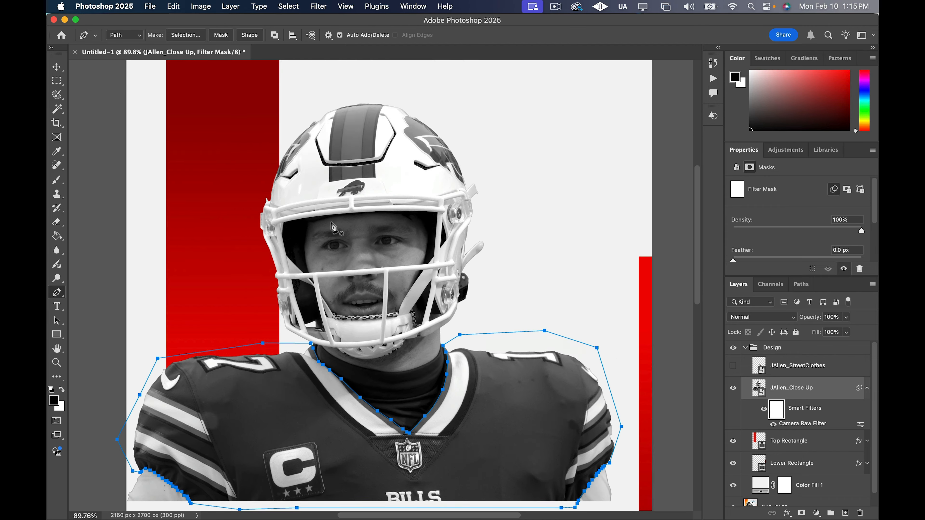
scroll(495, 223, "down", 1)
scroll(497, 222, "left", 4)
scroll(497, 221, "up", 8)
left_click(436, 105)
left_click(420, 105)
left_click(392, 96)
left_click(380, 103)
left_click(393, 128)
left_click(399, 141)
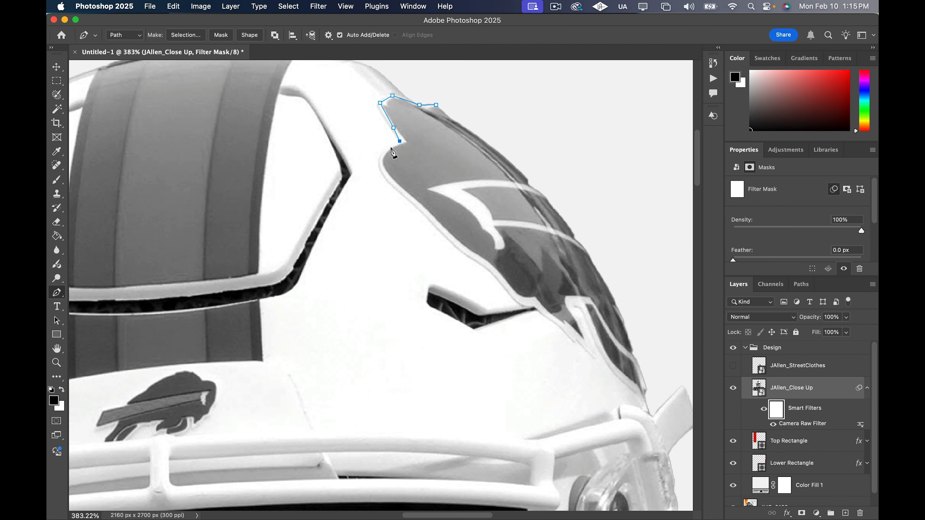
left_click_drag(384, 167, 389, 181)
left_click(398, 186)
left_click(426, 211)
left_click(460, 243)
left_click(485, 262)
left_click(516, 294)
left_click(552, 314)
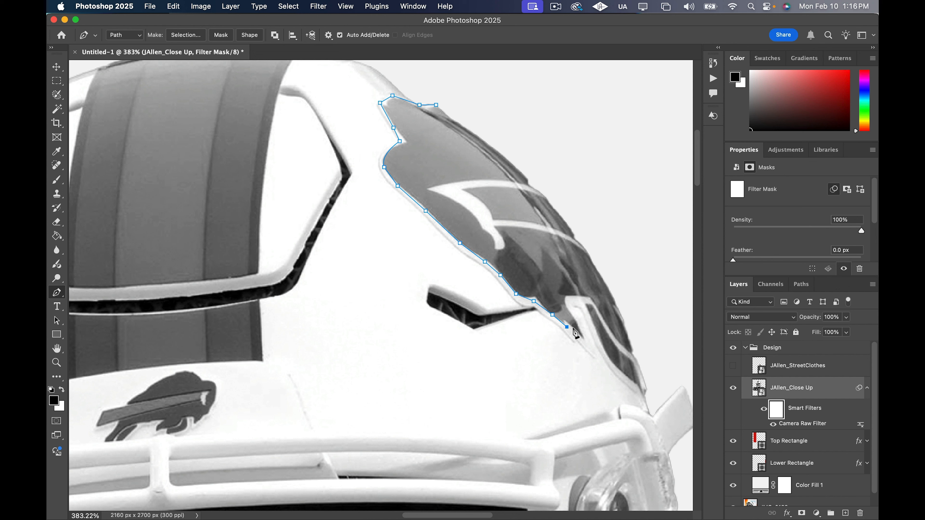
Finish the right helmet decal's path around its lower tips and back along the helmet's outer edge, closing the shape
left_click(582, 337)
left_click(584, 300)
left_click(589, 319)
left_click(612, 365)
left_click(639, 387)
left_click(636, 357)
left_click(605, 273)
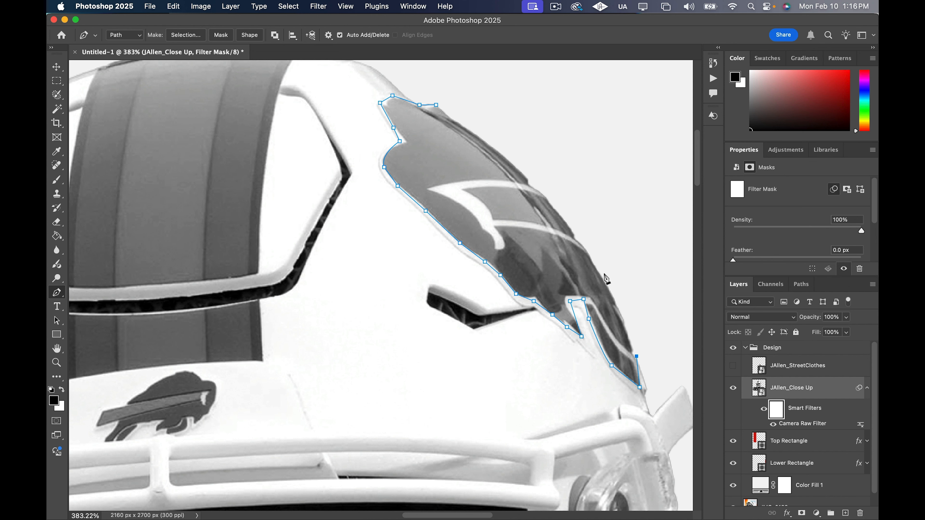
left_click(529, 139)
left_click(463, 108)
left_click(436, 105)
Draw a closed, curved pen path around the upper section of the helmet's centre stripe
scroll(436, 105, "left", 8)
scroll(363, 169, "up", 2)
left_click(383, 124)
left_click_drag(349, 342, 363, 418)
left_click(348, 342, "alt")
left_click(544, 327)
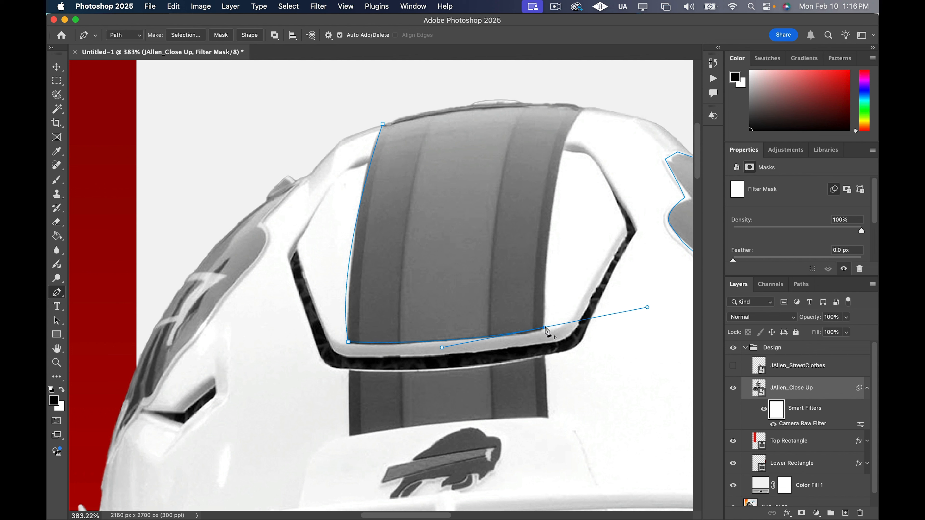
left_click_drag(585, 108, 632, 68)
left_click(584, 108, "alt")
left_click(508, 87)
left_click(415, 103)
left_click(382, 124)
scroll(383, 127, "left", 4)
scroll(384, 128, "down", 4)
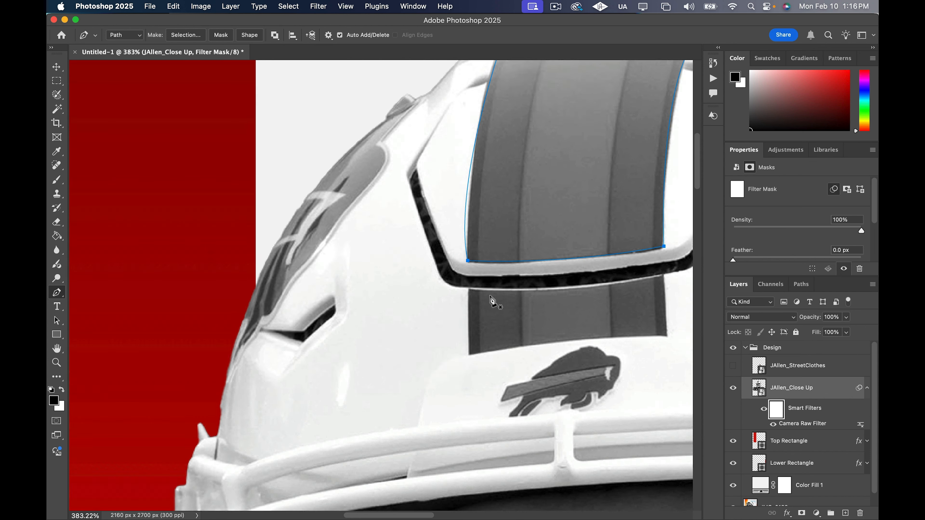
Trace a closed pen path around the lower section of the helmet's centre stripe, below the black bumper line
left_click(467, 253)
left_click(468, 320)
left_click(669, 302)
scroll(669, 303, "right", 4)
left_click(568, 239)
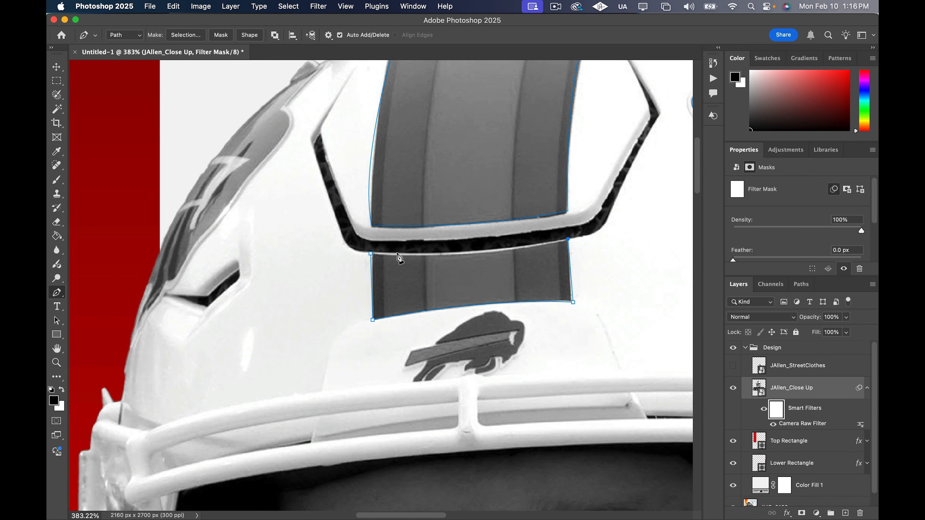
left_click_drag(370, 254, 286, 232)
Start a pen path on the helmet's left-side logo decal and trace its outer edge down to the lower tip
scroll(289, 295, "down", 5)
scroll(286, 292, "left", 4)
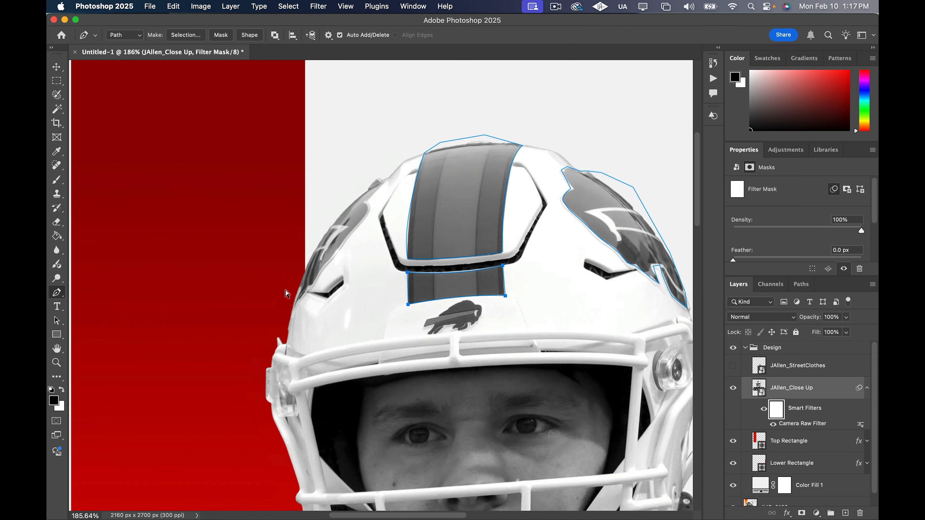
scroll(344, 292, "up", 2)
left_click(472, 152)
left_click(463, 163)
left_click(411, 218)
left_click(396, 238)
left_click(378, 288)
left_click(370, 310)
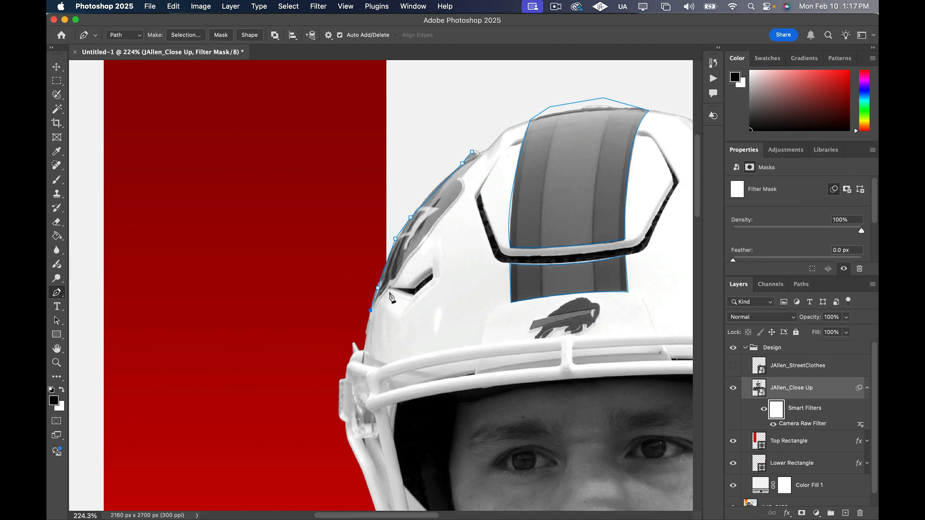
Finish the left helmet decal's path up along its inner edge and close it at its starting point
left_click(391, 290)
left_click(404, 273)
left_click(420, 252)
left_click(449, 210)
left_click(479, 153)
left_click(472, 152)
Start a pen path on the small buffalo logo at the helmet's front and trace along its back and head
scroll(511, 300, "down", 5)
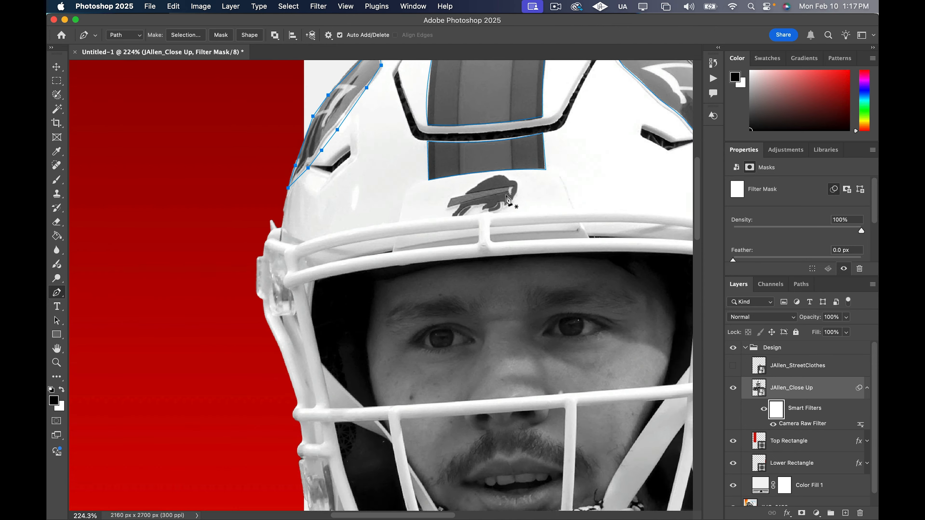
scroll(510, 197, "up", 5)
left_click(403, 197)
left_click(430, 175)
left_click(456, 155)
left_click(498, 147)
left_click(511, 155)
left_click(519, 161)
Carry the buffalo logo's path around its face and underside and close the shape
left_click(539, 166)
left_click(539, 186)
left_click(531, 213)
left_click(513, 233)
left_click(490, 241)
left_click(472, 248)
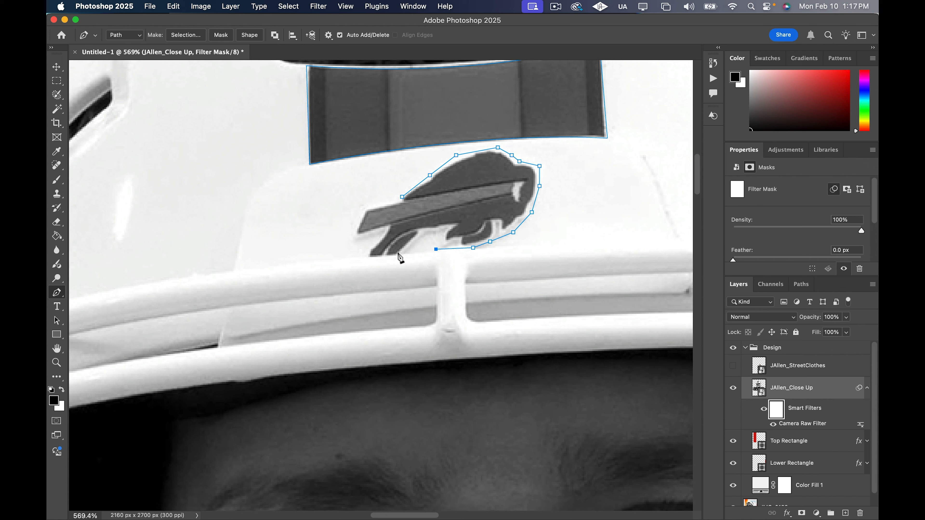
scroll(486, 210, "down", 8)
scroll(387, 213, "up", 1)
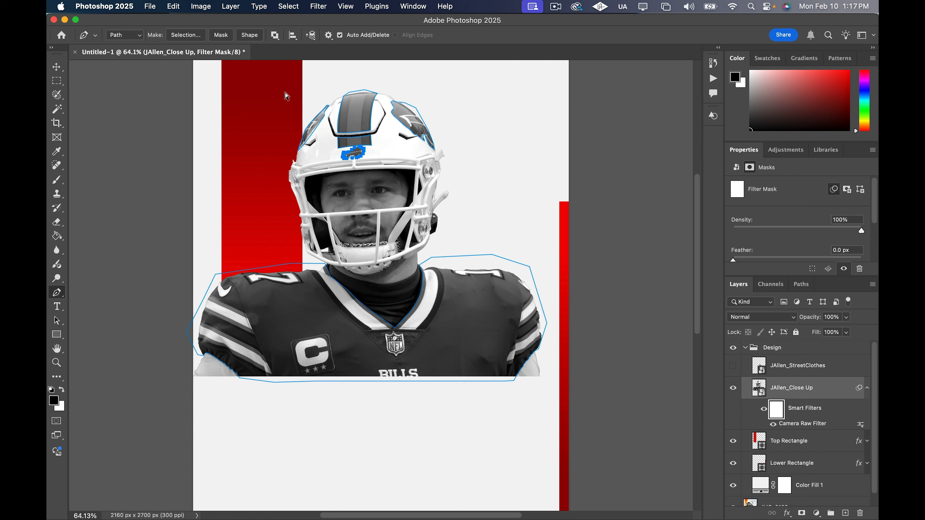
Select all the jersey and helmet paths and convert them into a new anti-aliased selection with a 0-pixel feather radius
left_click_drag(207, 79, 633, 462)
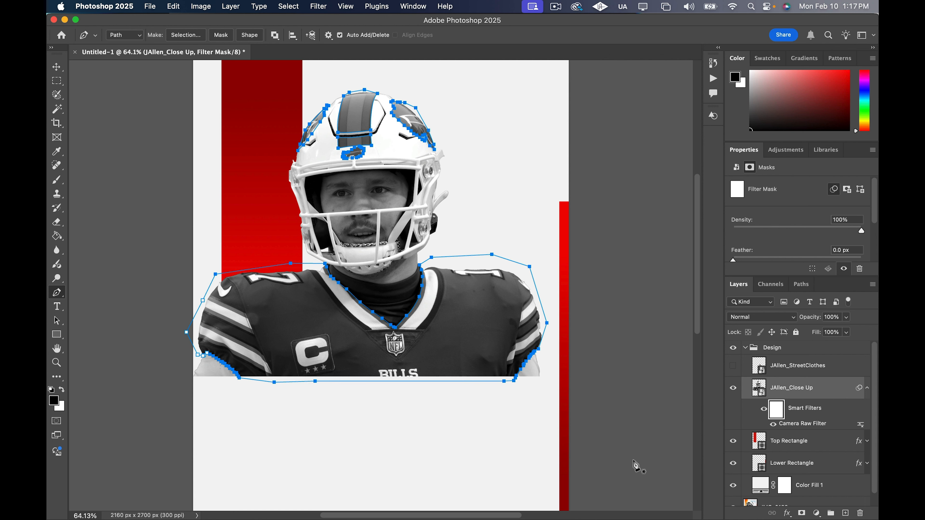
left_click_drag(138, 69, 664, 446)
right_click(457, 306)
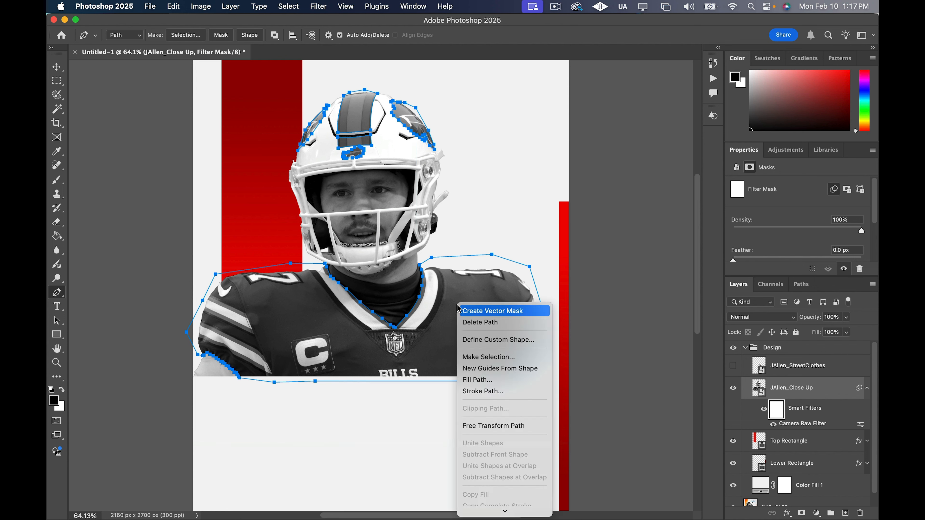
left_click(498, 358)
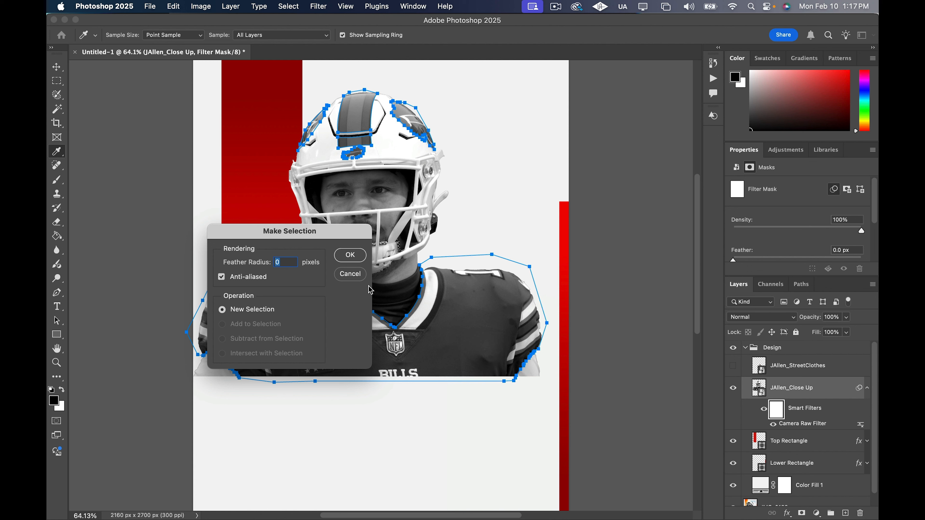
left_click(358, 260)
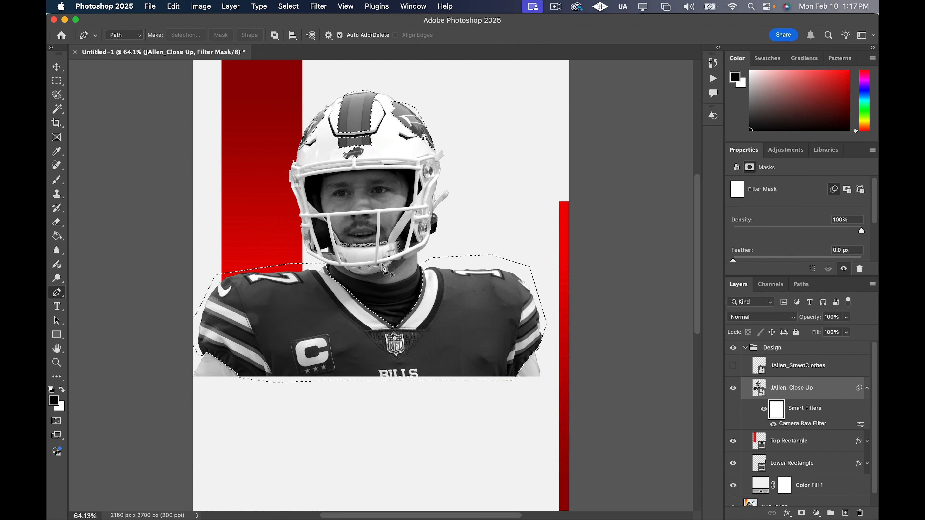
Fill the selected jersey and helmet areas with black on the close-up's filter mask using the Paint Bucket, then deselect
key("g")
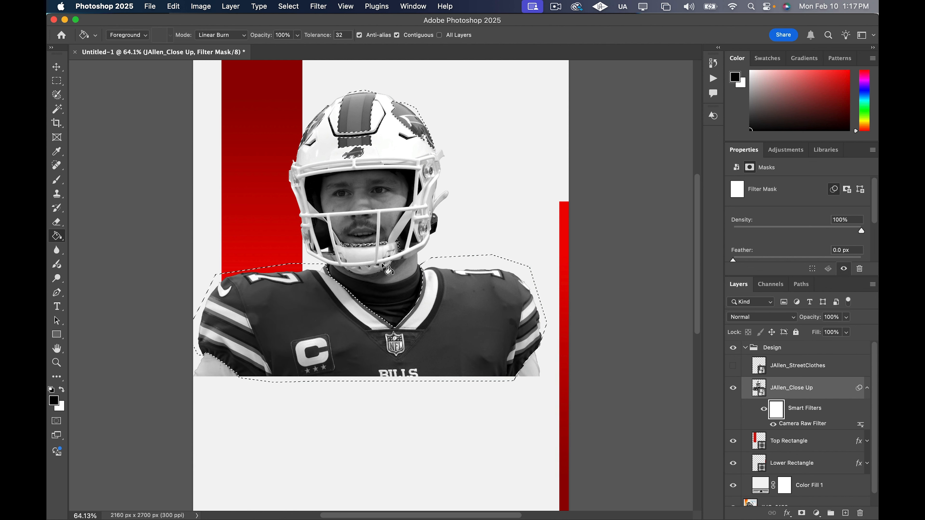
left_click(58, 238)
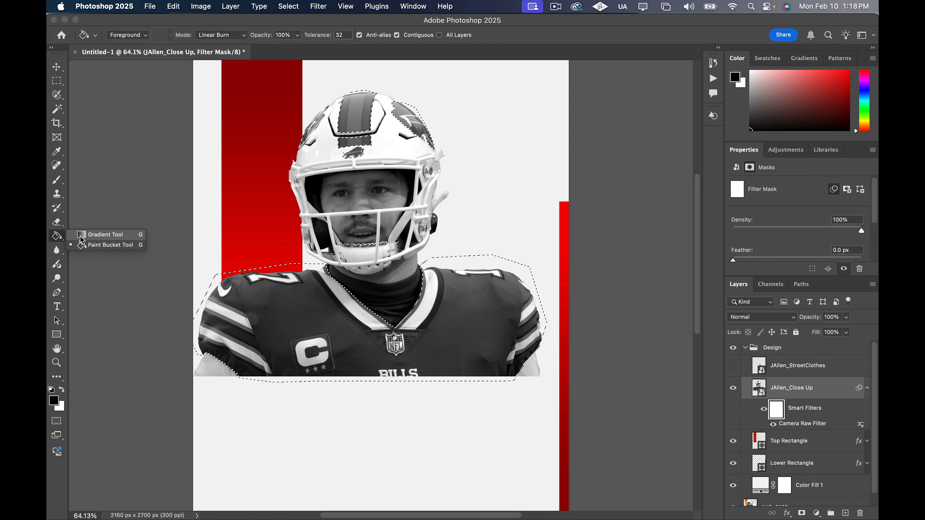
left_click(98, 247)
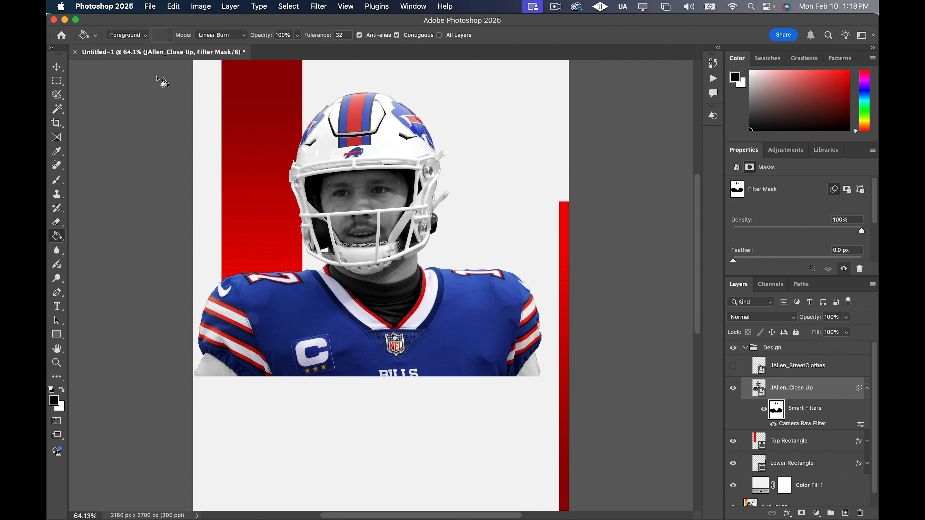
left_click(57, 67)
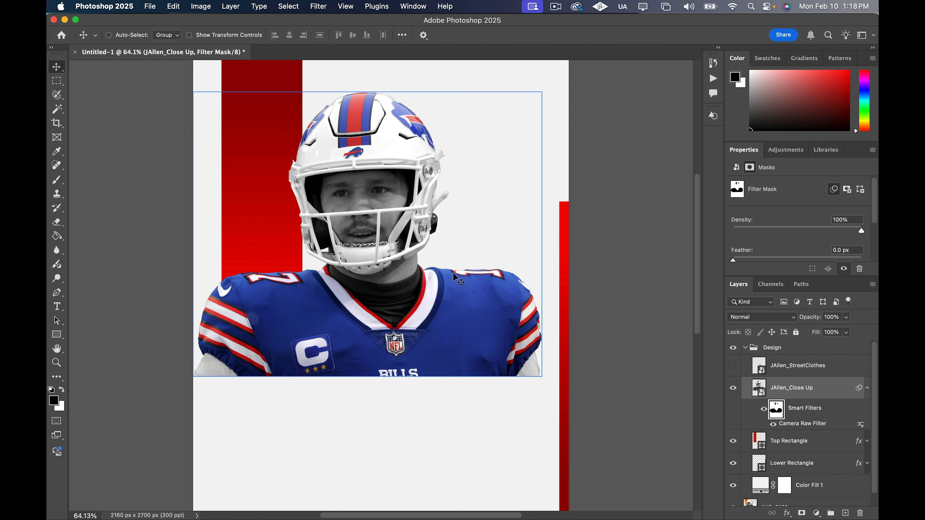
left_click(360, 419, "super")
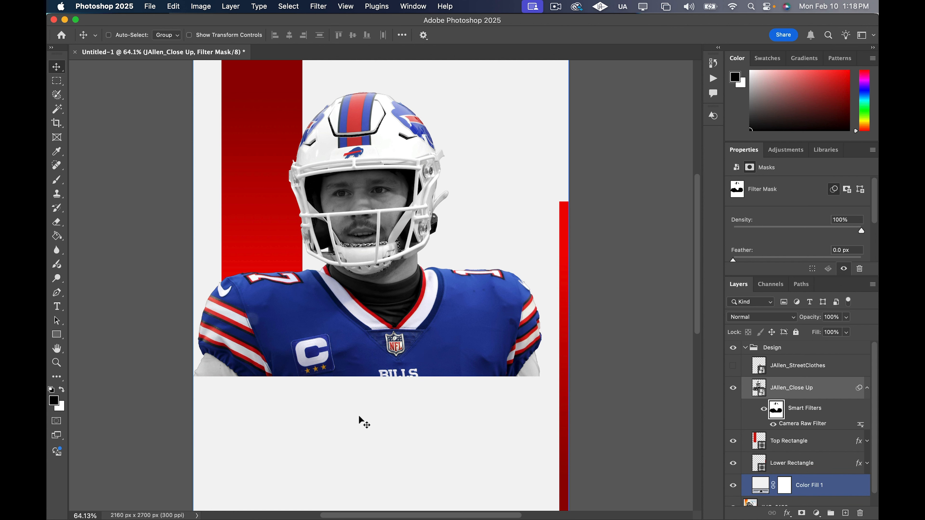
scroll(359, 416, "up", 3)
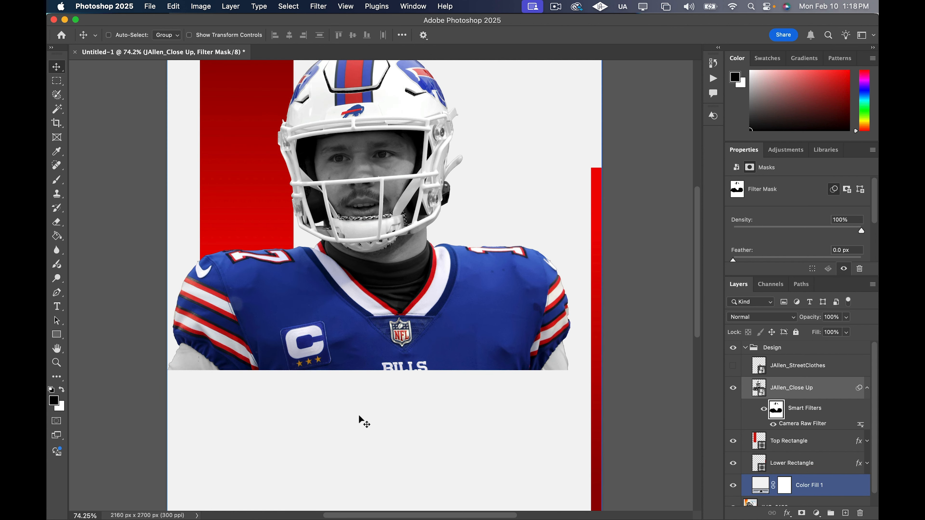
scroll(365, 410, "up", 3)
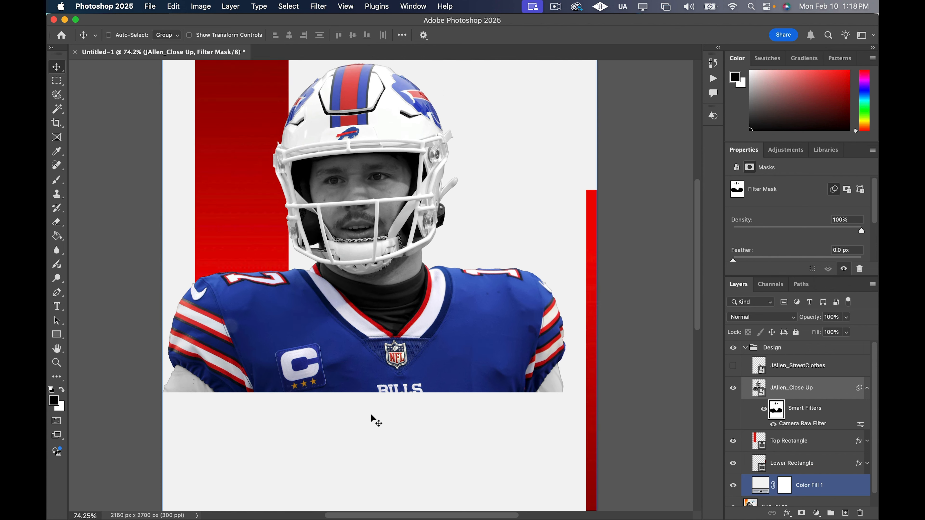
scroll(382, 416, "down", 3)
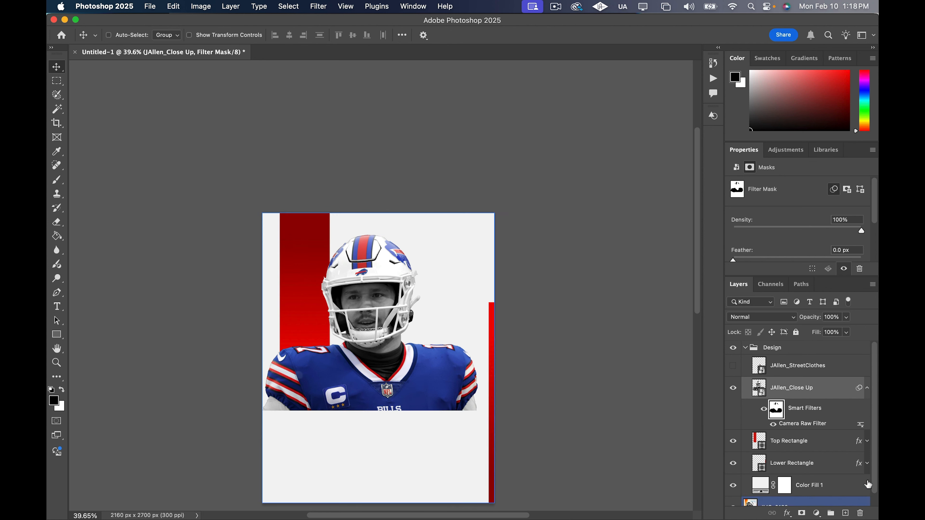
Convert the JAllen_Close Up layer with its masked smart filter into a new smart object
left_click(868, 389)
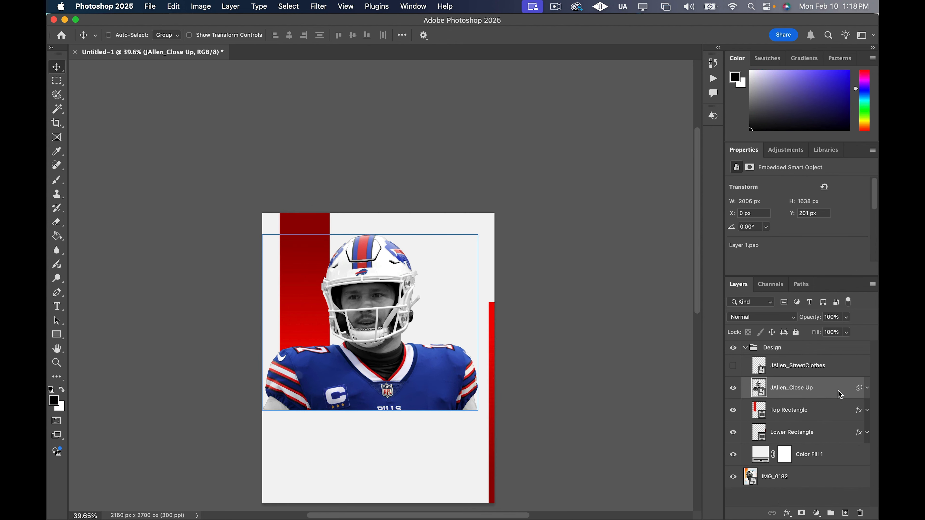
right_click(838, 391)
left_click(725, 365)
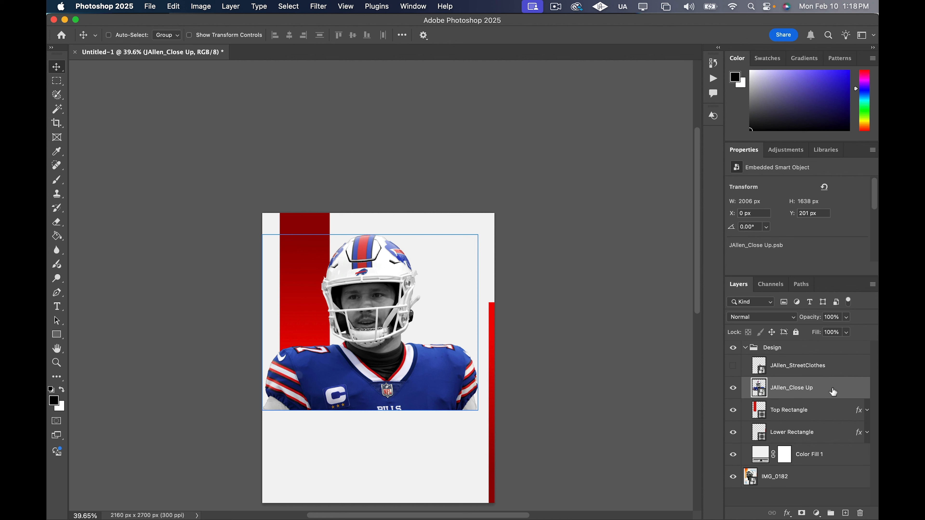
Open the Camera Raw Filter on JAllen_Close Up and set Shadows to +74 and Contrast to +40
key("shift+super+a")
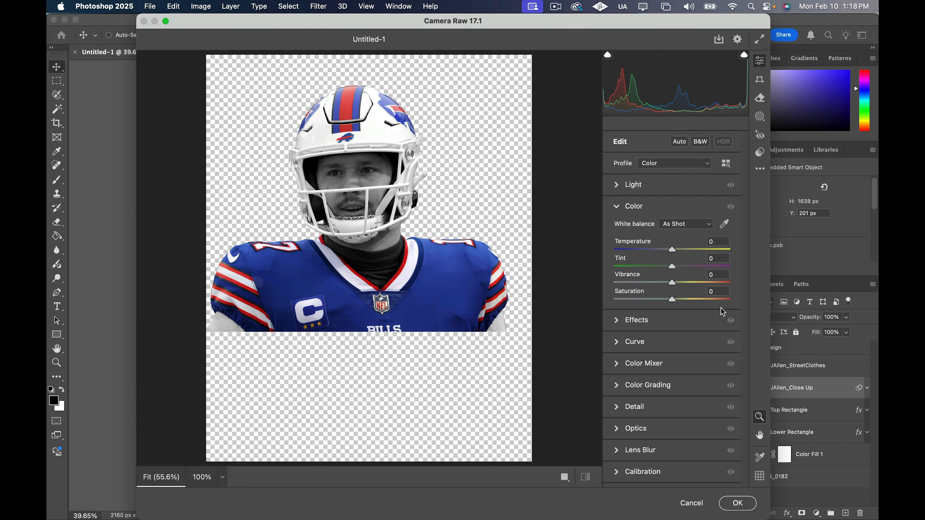
left_click(619, 189)
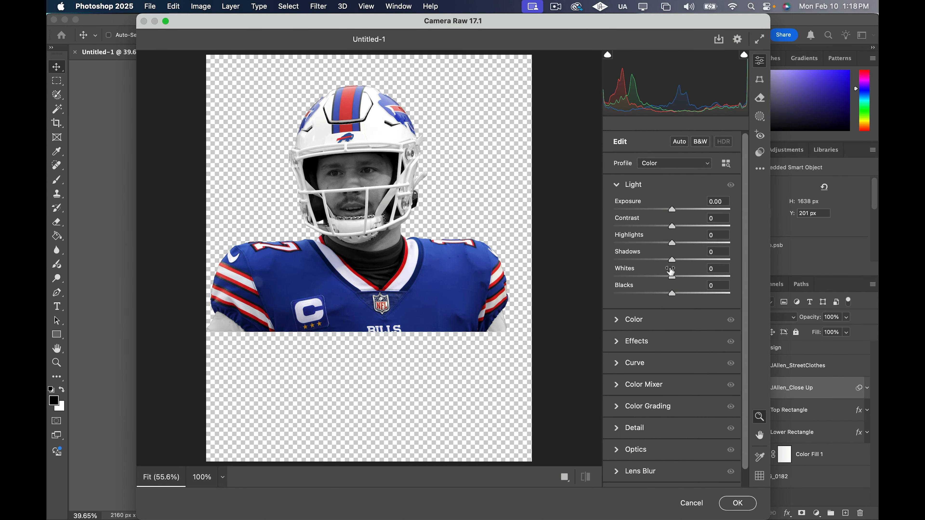
left_click_drag(672, 262, 716, 259)
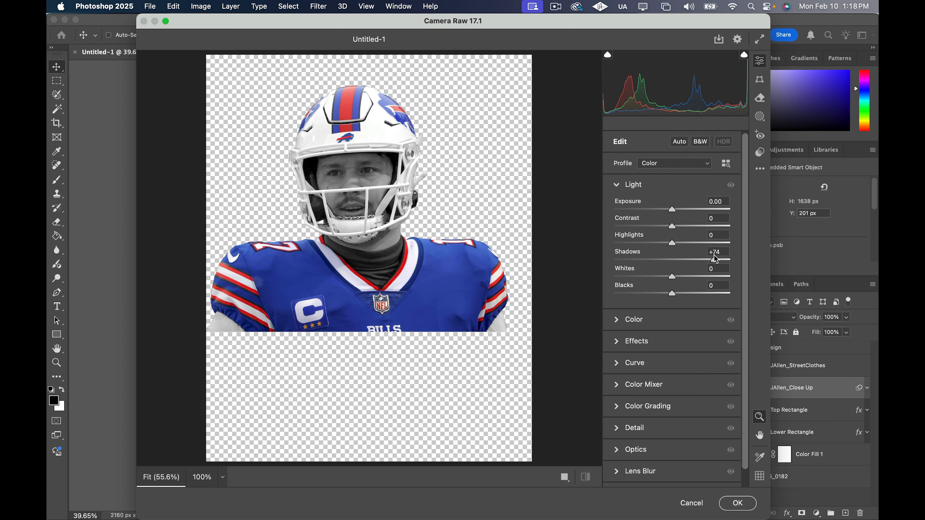
left_click_drag(673, 228, 697, 229)
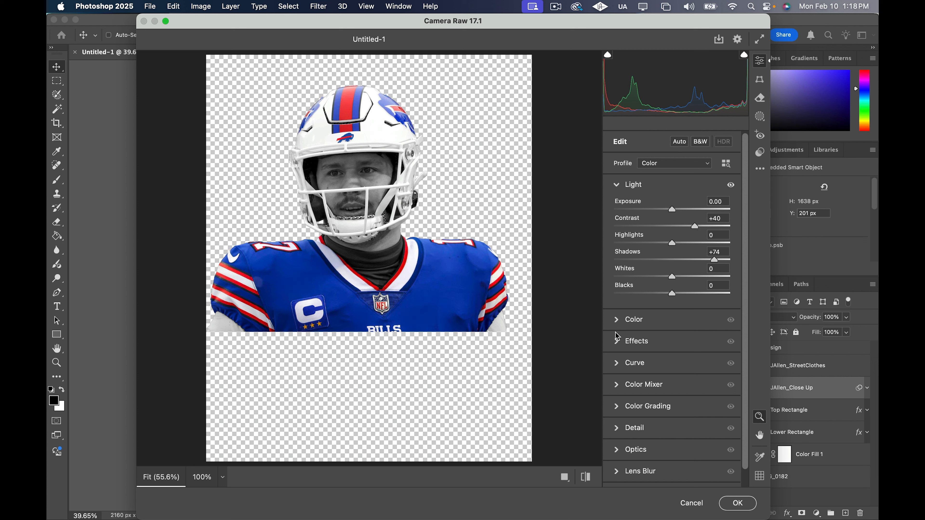
Set Clarity to +77, raise Texture slightly, and apply the Camera Raw Filter to the close-up
left_click(618, 344)
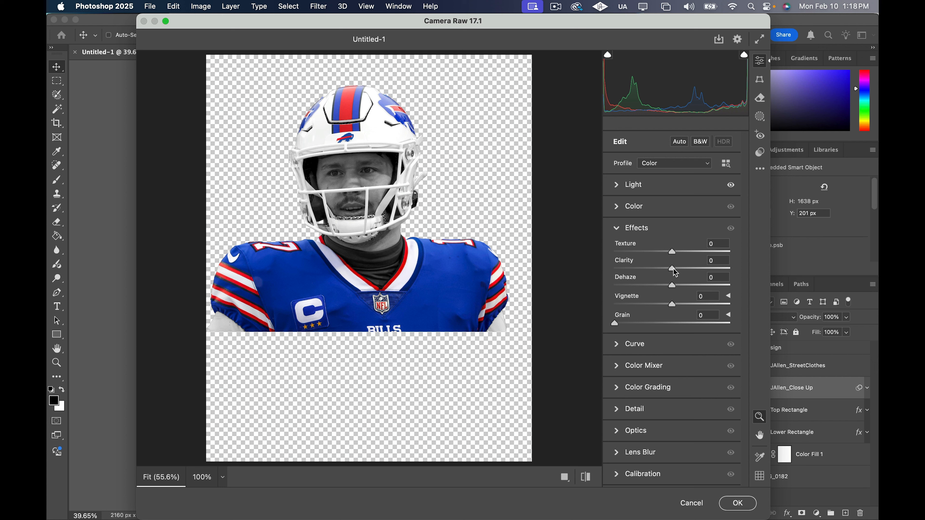
left_click_drag(673, 270, 718, 269)
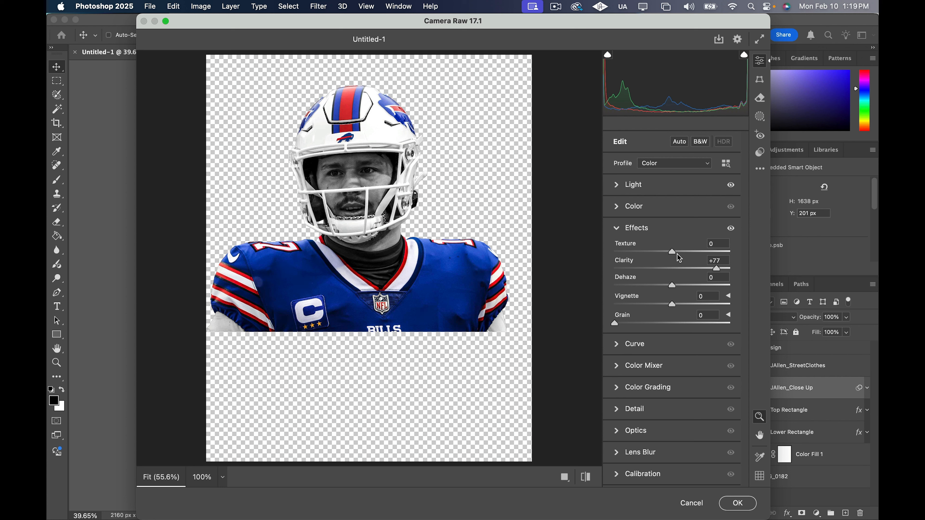
left_click_drag(673, 252, 684, 250)
left_click(738, 502)
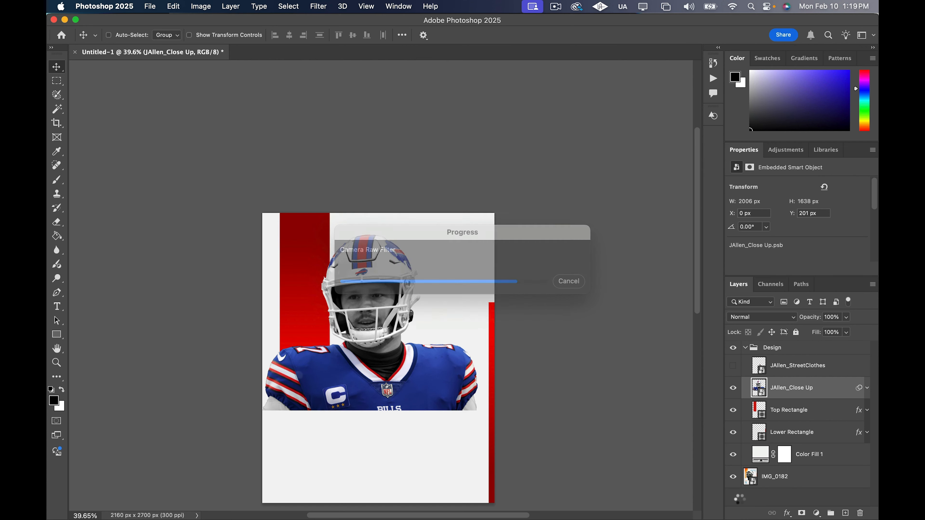
key("super+0")
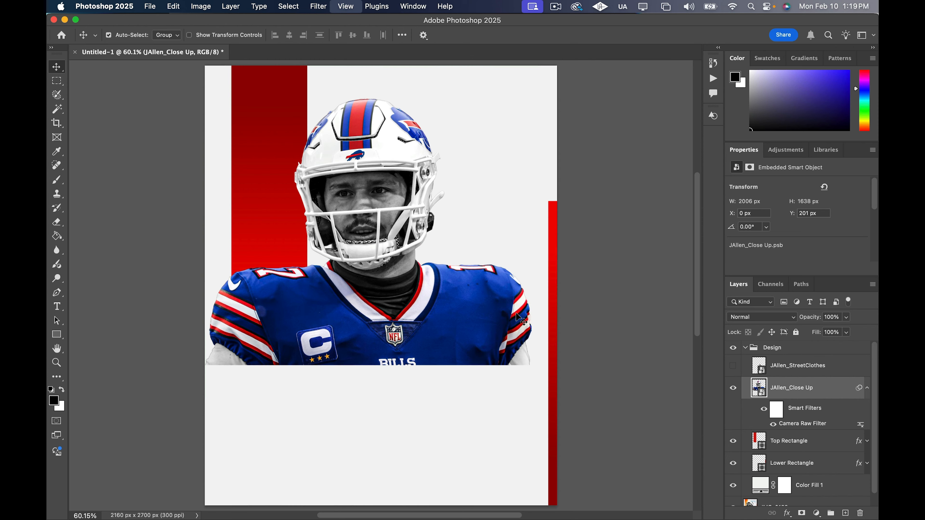
scroll(365, 271, "down", 1)
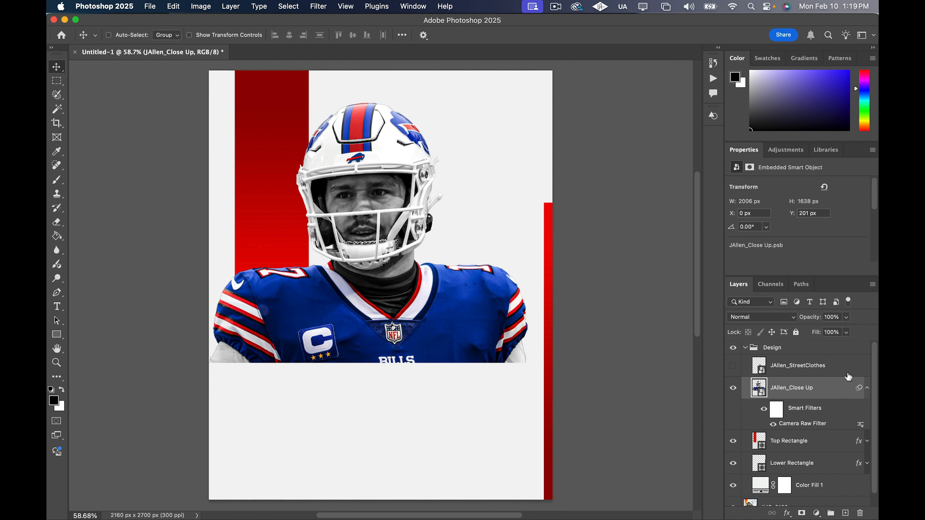
left_click(867, 389)
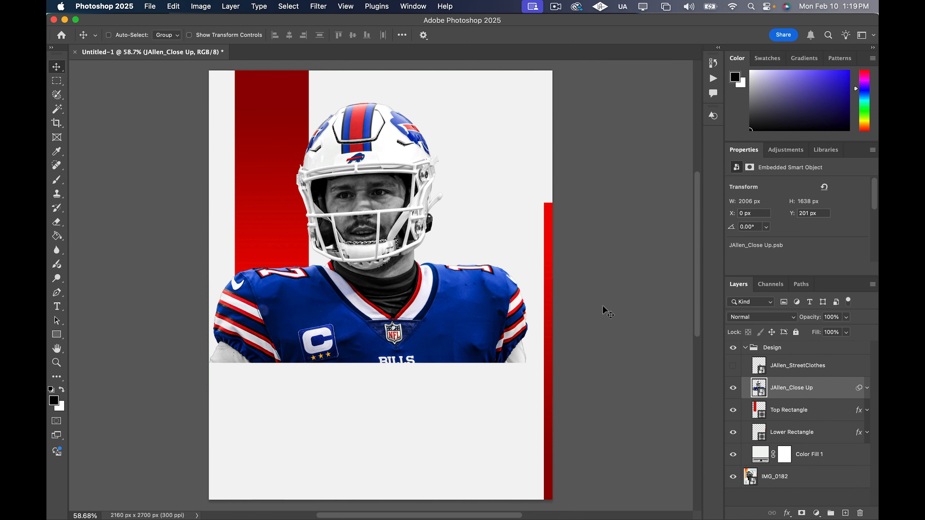
Make the JAllen_StreetClothes layer visible and select it
scroll(603, 306, "down", 1)
scroll(603, 307, "right", 1)
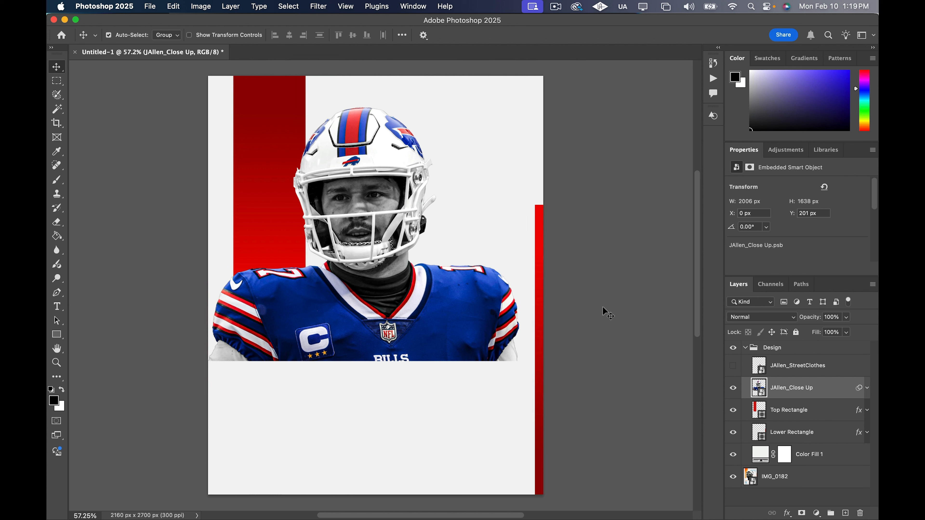
left_click(733, 366)
left_click(759, 376)
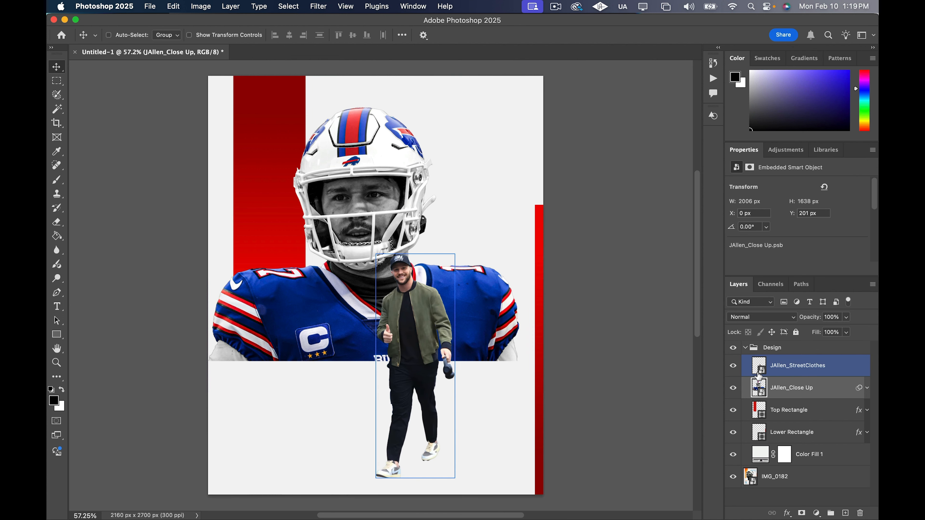
left_click(835, 374)
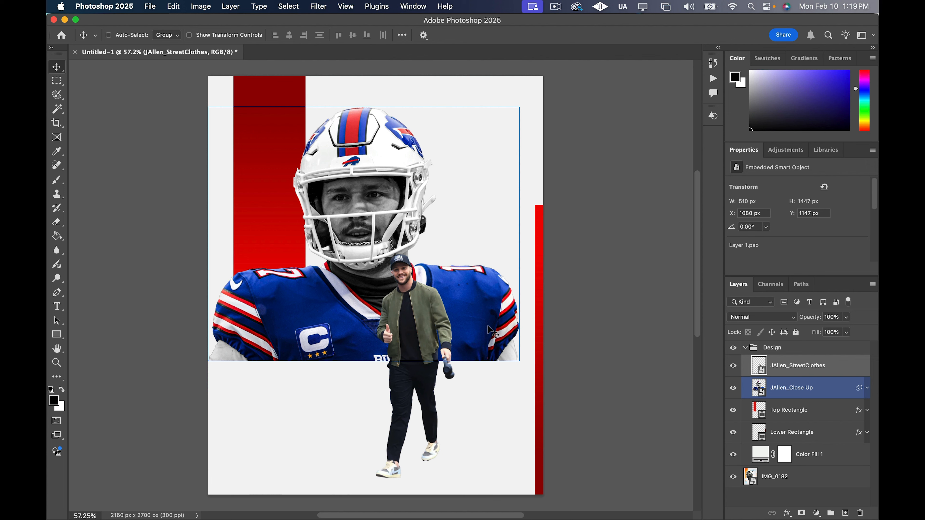
scroll(479, 291, "down", 1)
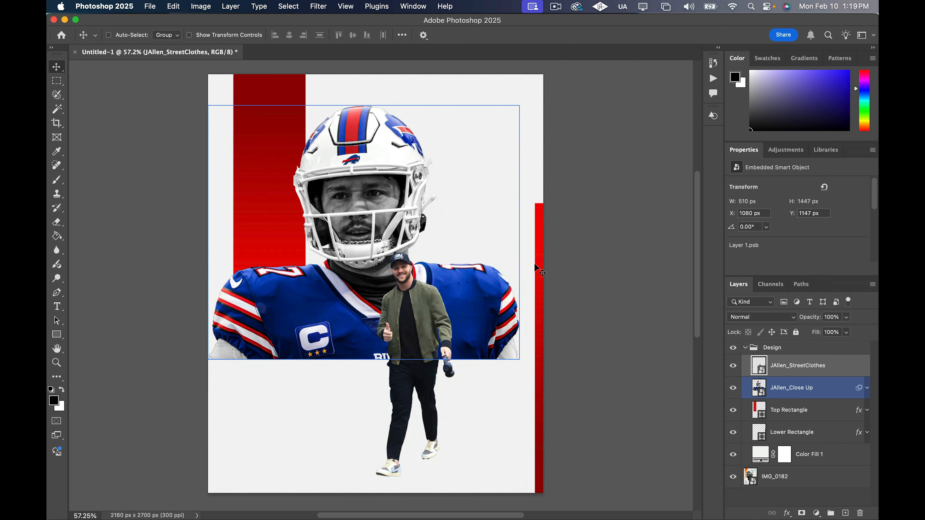
scroll(541, 278, "down", 1)
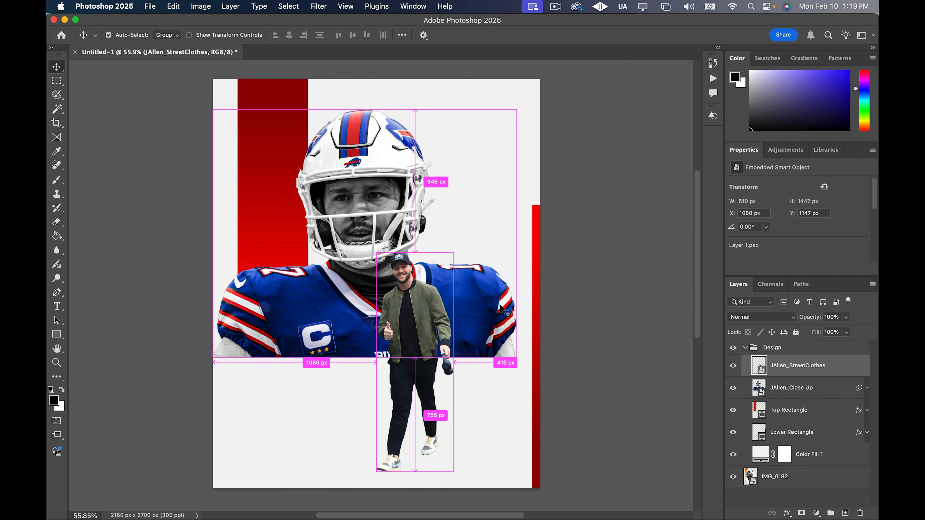
Open the Camera Raw Filter on JAllen_StreetClothes and set Shadows to +44 and Contrast to +50
scroll(489, 317, "right", 1)
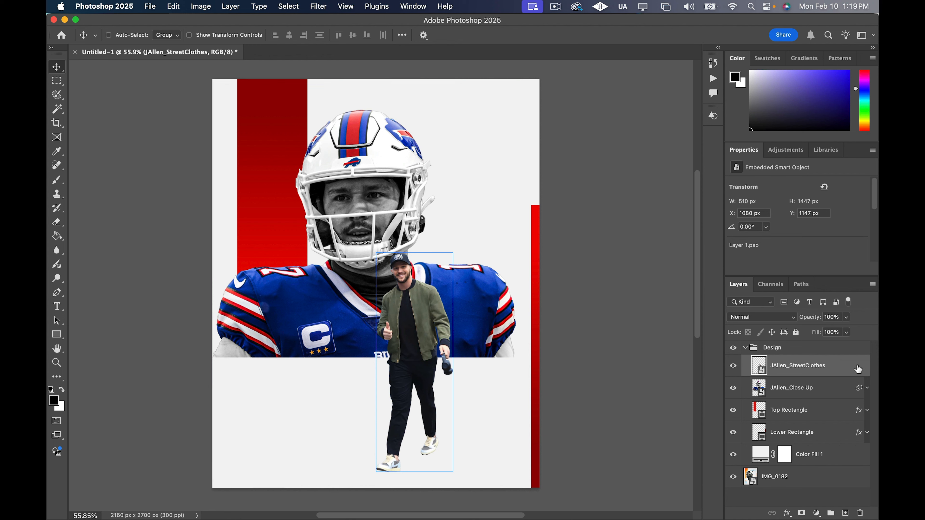
key("shift+super+a")
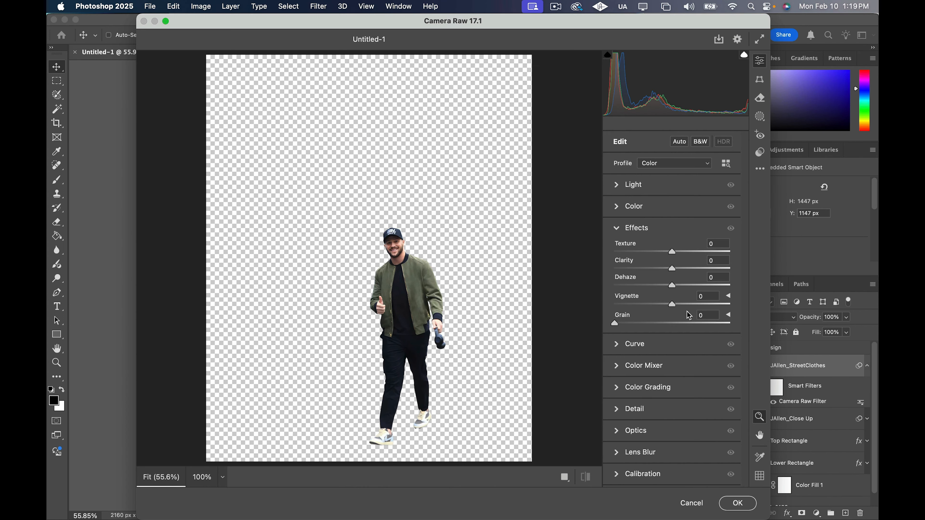
left_click(636, 196)
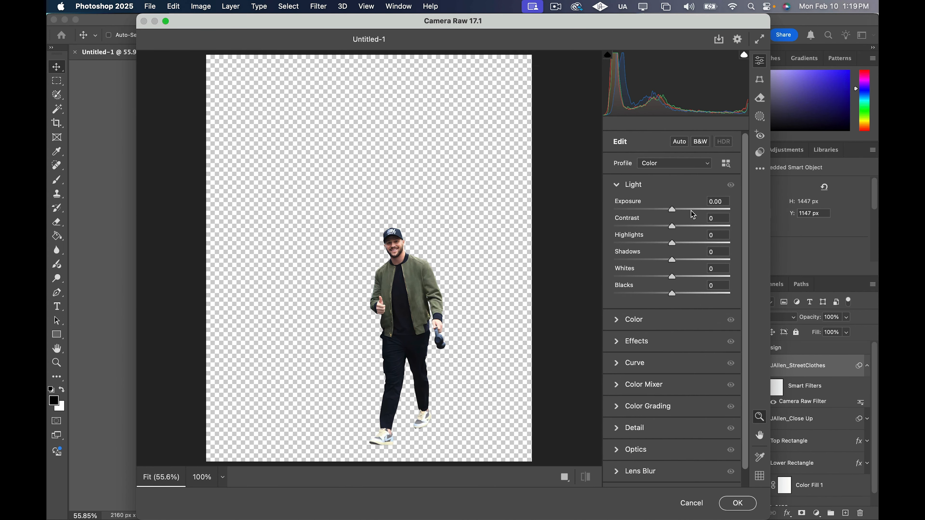
left_click_drag(673, 261, 699, 262)
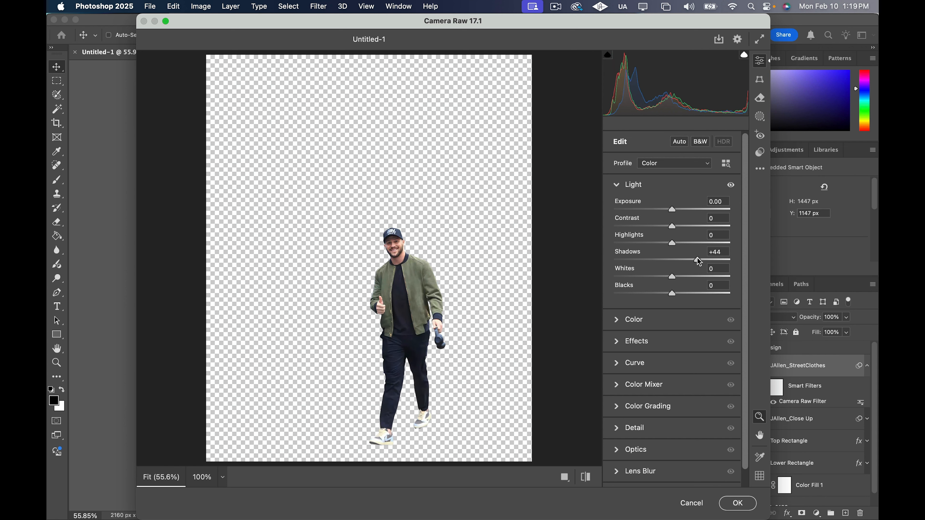
left_click_drag(675, 227, 703, 226)
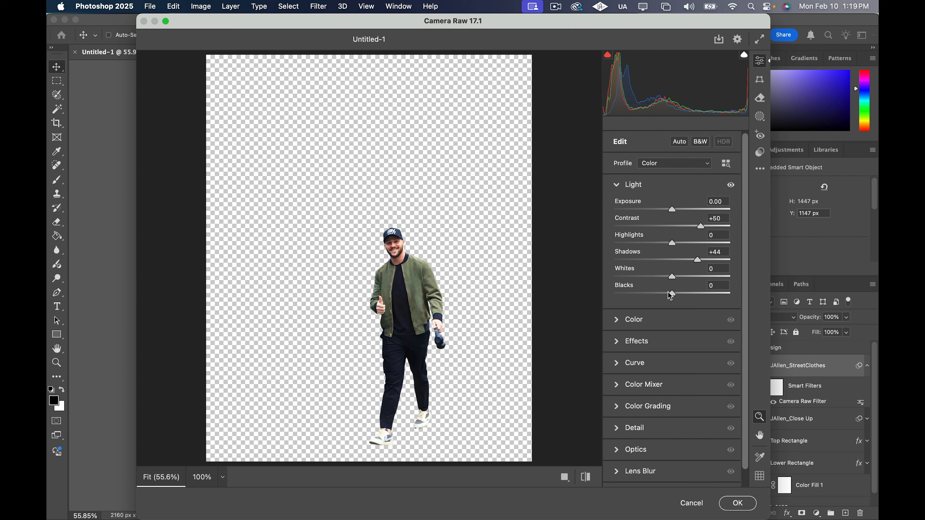
Set Clarity to +77 and Texture to +25, and apply the Camera Raw Filter to the street-clothes cutout
left_click(619, 346)
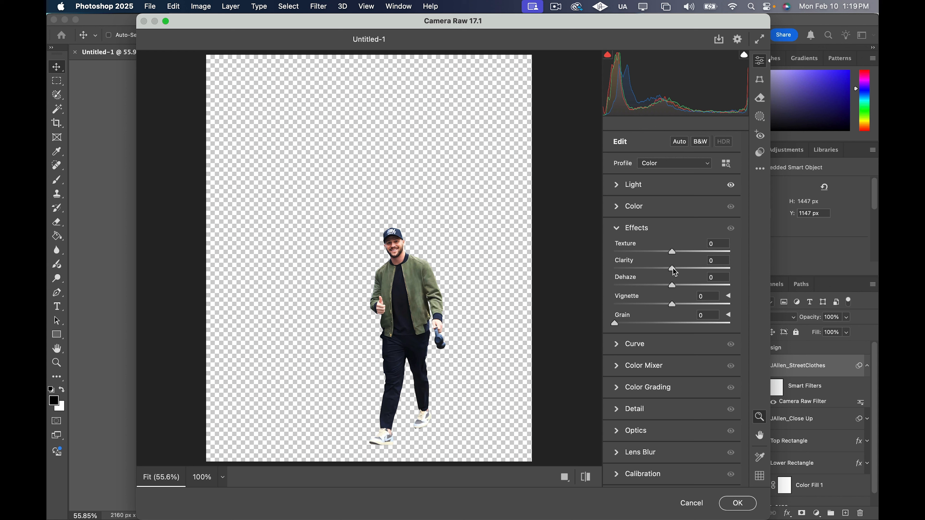
left_click_drag(675, 271, 686, 270)
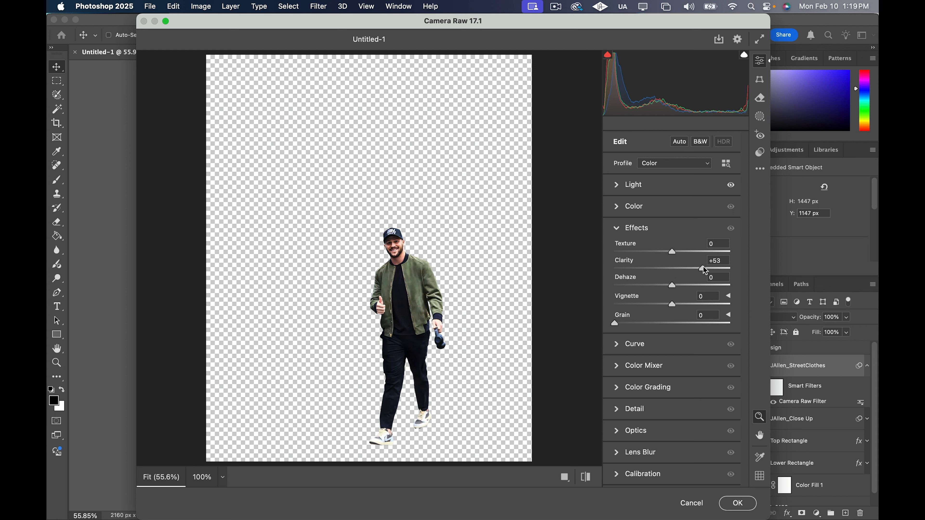
left_click_drag(704, 267, 686, 251)
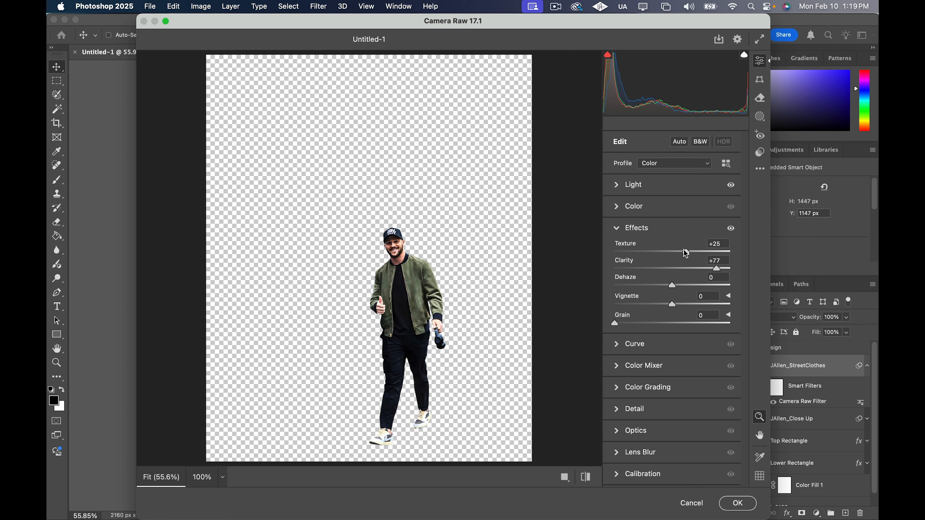
left_click(737, 503)
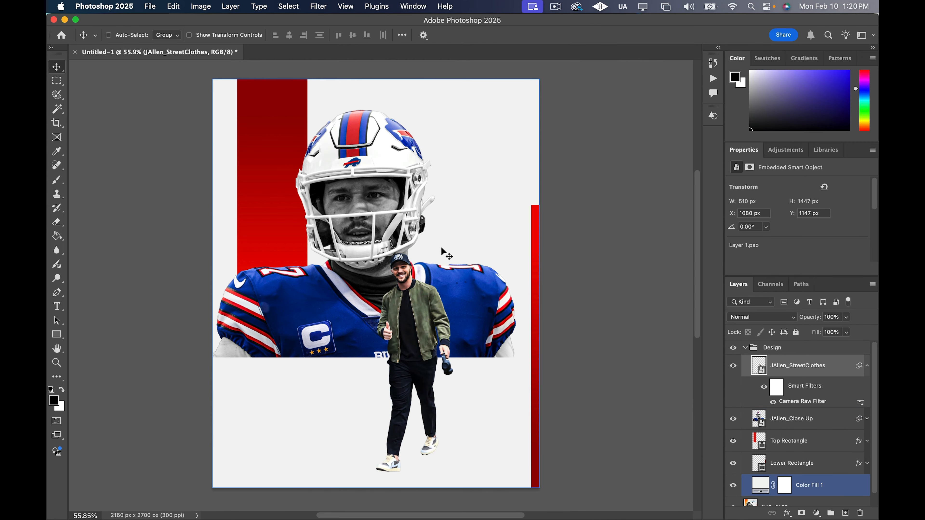
scroll(444, 253, "up", 2)
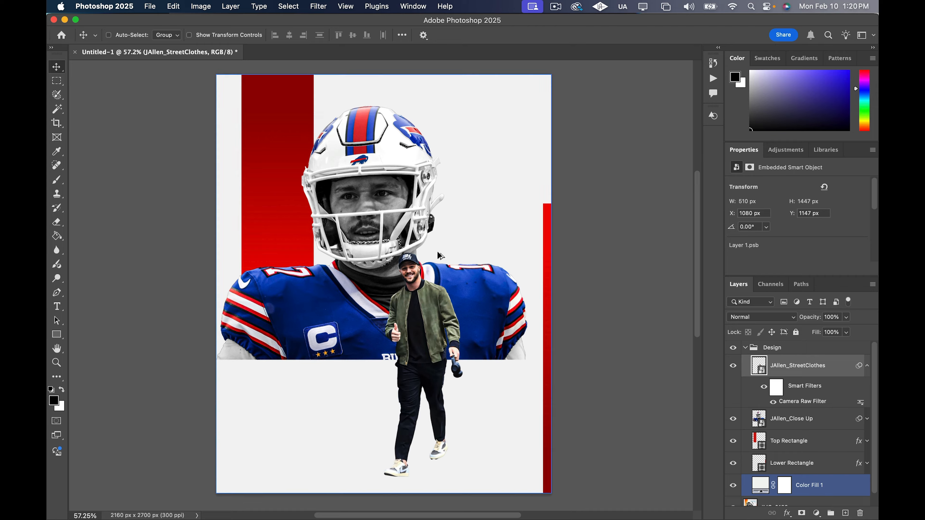
scroll(440, 256, "down", 1)
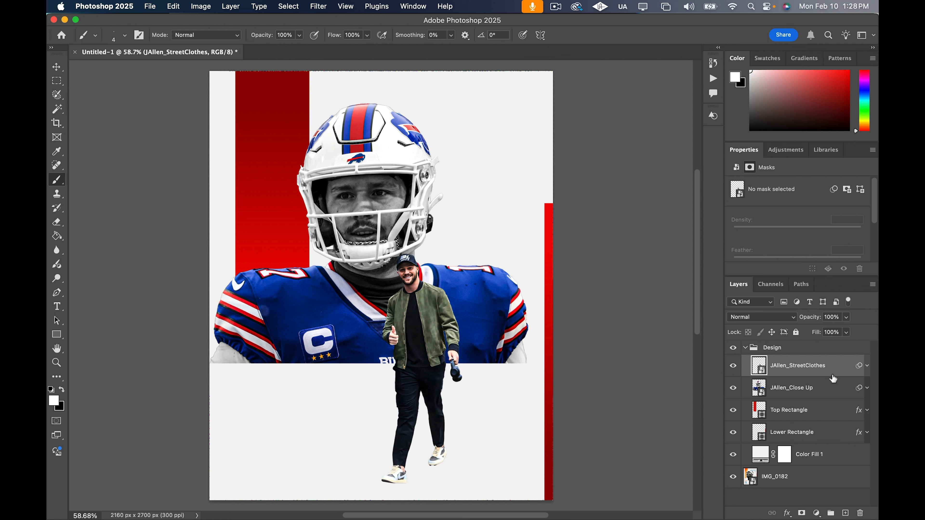
Hide the JAllen_StreetClothes layer and add a Curves adjustment layer directly above JAllen_Close Up
left_click(732, 368)
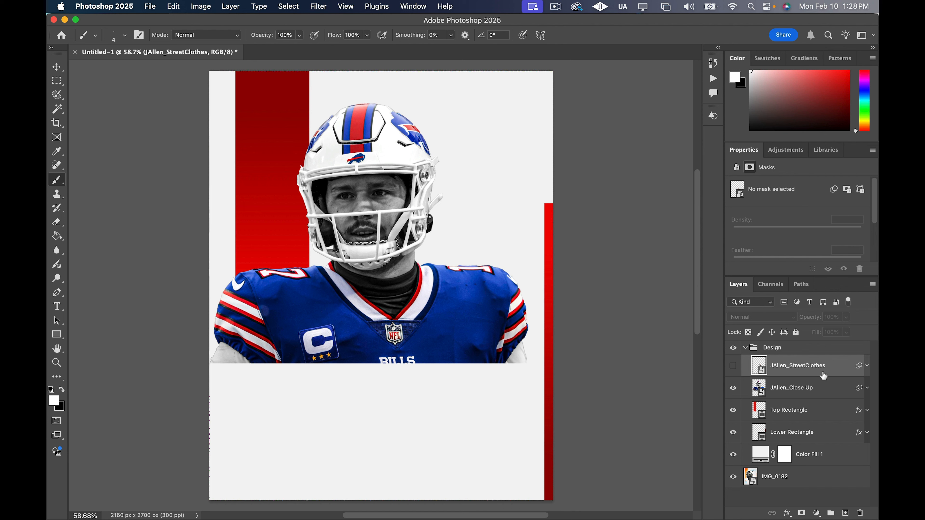
left_click(824, 388)
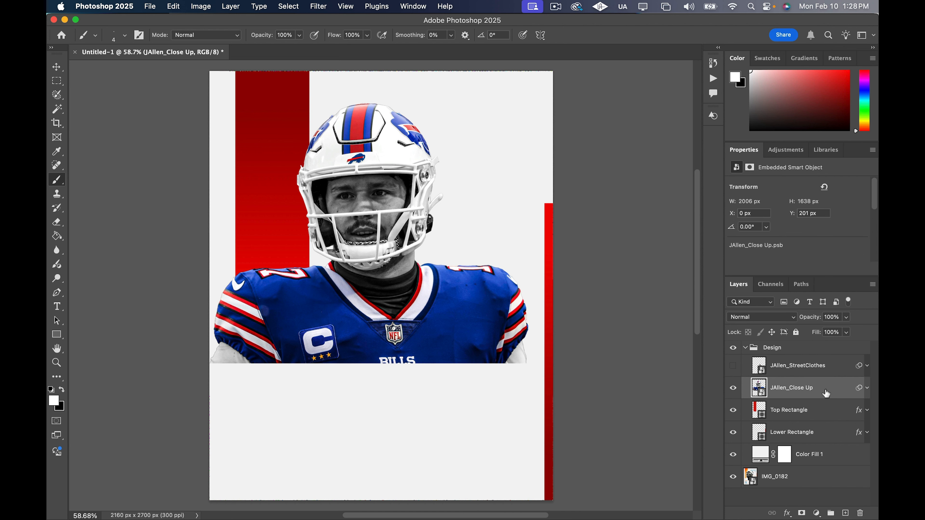
left_click(816, 513)
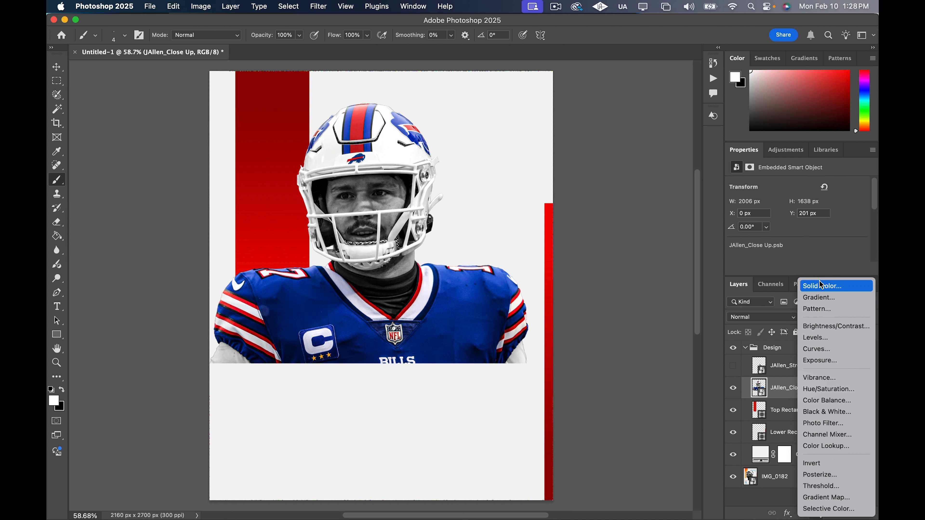
left_click(825, 354)
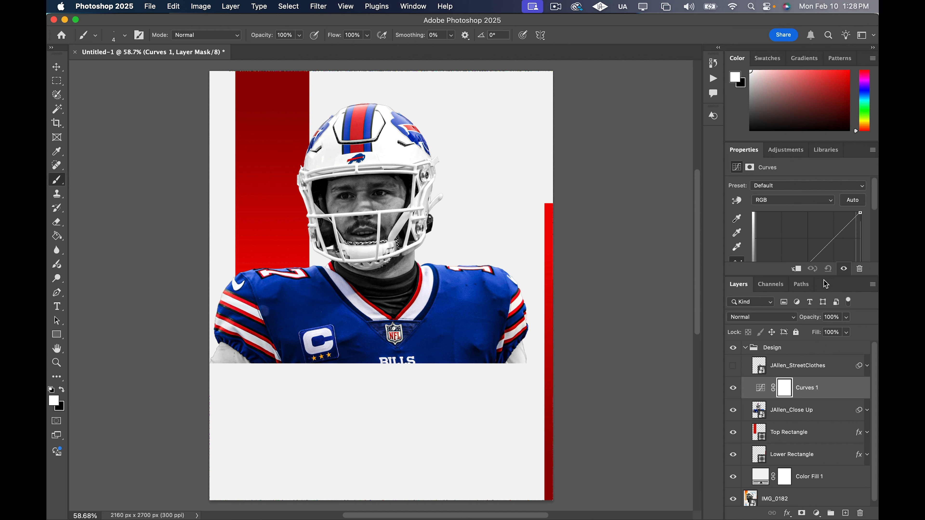
Brighten the image by moving the RGB curve's white point inward, and clip the Curves adjustment to JAllen_Close Up
left_click_drag(825, 278, 825, 346)
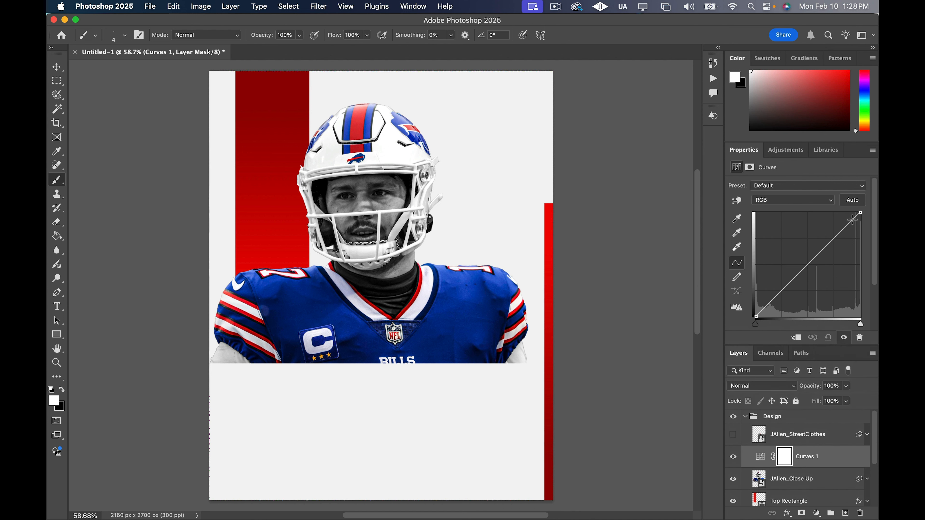
left_click_drag(861, 212, 830, 218)
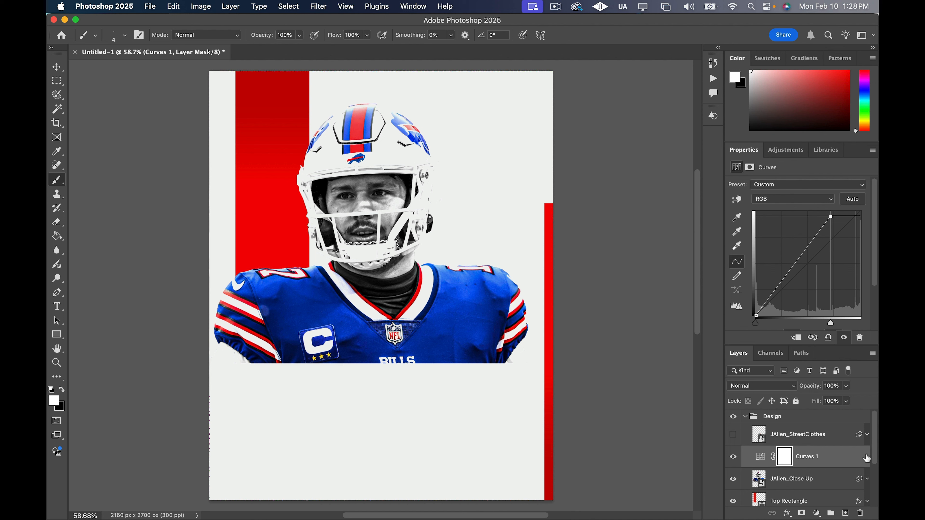
left_click(851, 463, "alt")
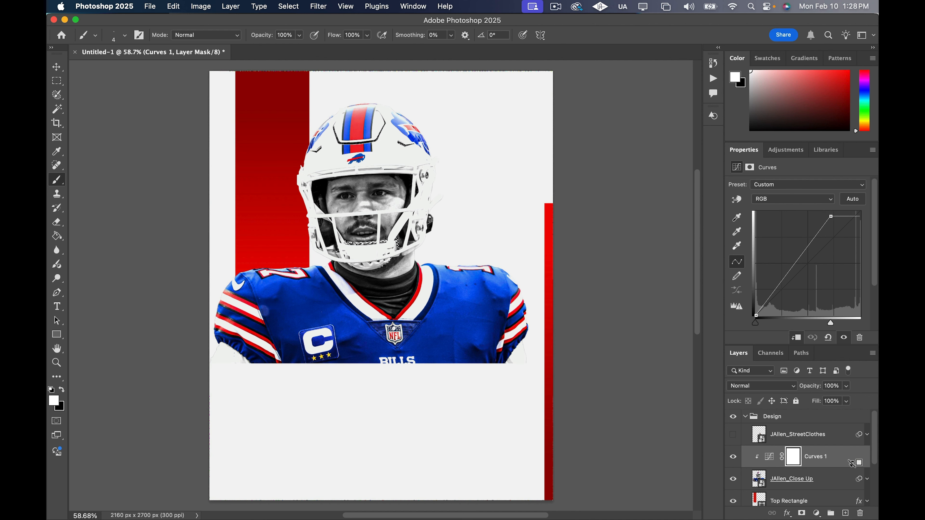
Invert the Curves 1 mask to black and set up a soft-edged brush with 18% flow
left_click(795, 461)
key("super+i")
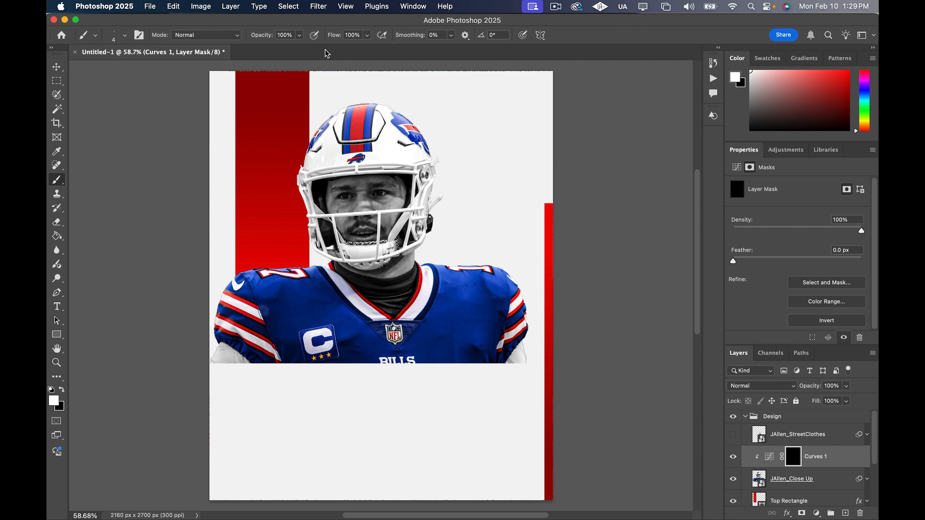
left_click(367, 36)
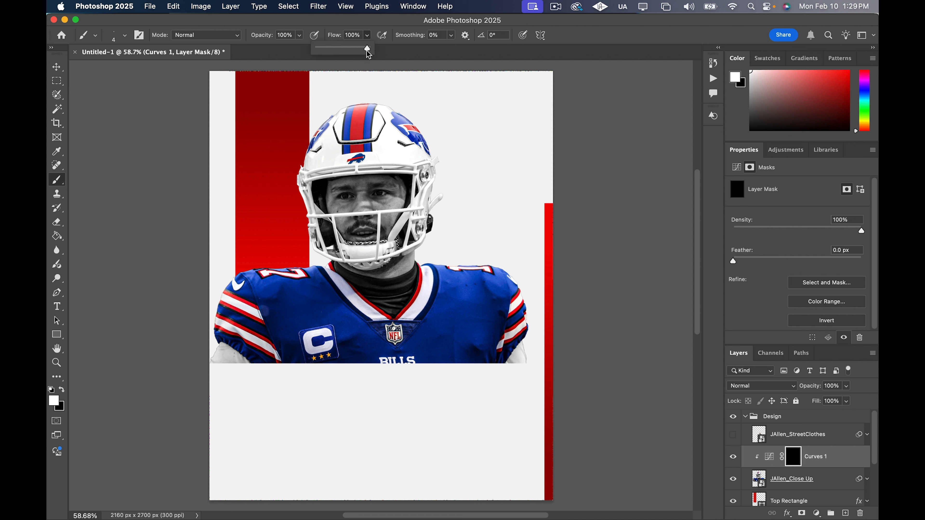
left_click_drag(368, 48, 346, 56)
left_click(125, 36)
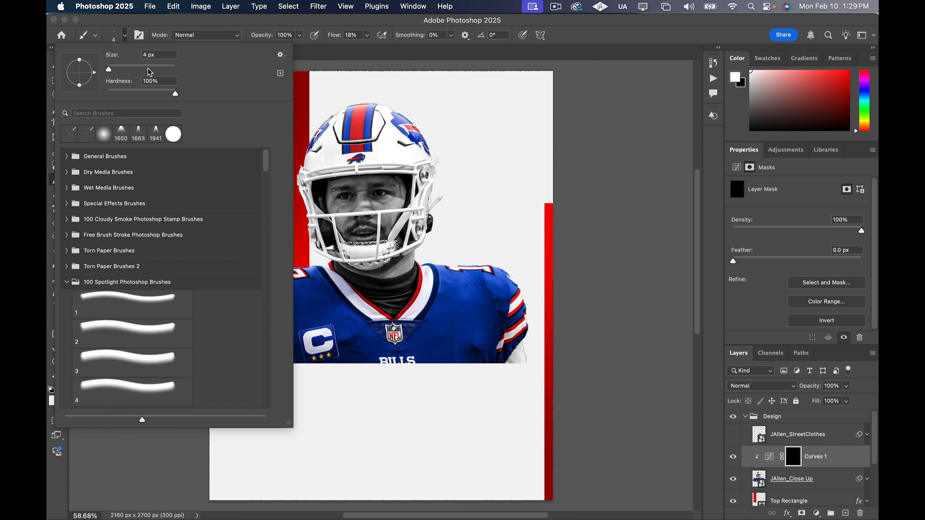
left_click(110, 90)
left_click(127, 40)
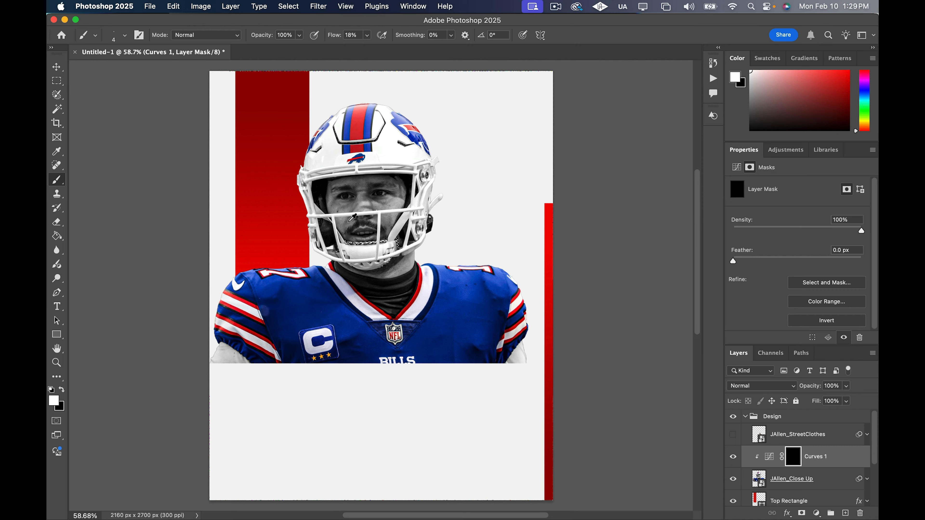
Paint white highlights on the Curves 1 mask over the nose, and over the cheek with a 40 px brush at 10% flow
scroll(352, 218, "up", 5)
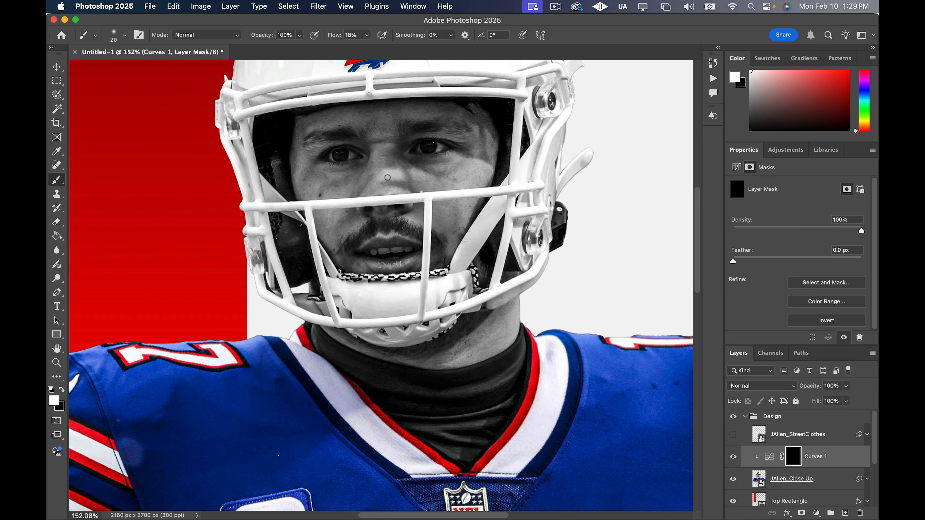
left_click_drag(383, 177, 395, 176)
key("bracketright")
key("bracketright")
key("bracketright")
key("bracketleft")
left_click(368, 35)
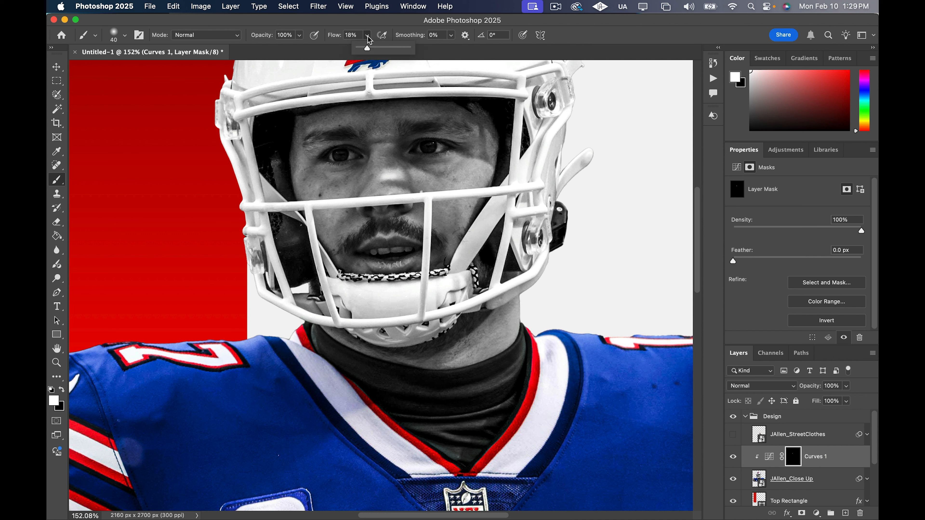
left_click_drag(366, 50, 362, 51)
mouse_move(486, 170)
left_mouse_down()
mouse_move(472, 167)
mouse_move(486, 175)
mouse_move(459, 183)
mouse_move(485, 179)
mouse_move(477, 182)
left_mouse_up()
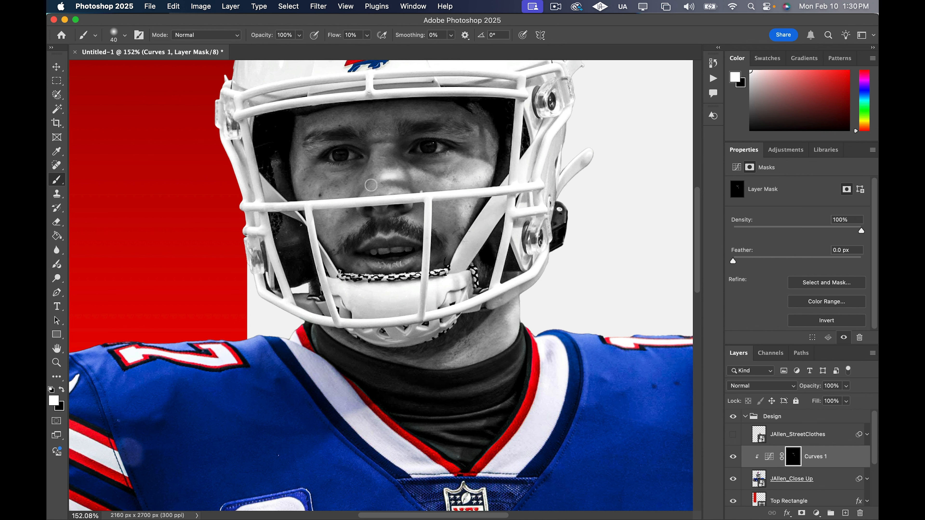
Reduce the brush to 10 px and paint highlights along the upper and lower lips on the Curves 1 mask
scroll(371, 186, "up", 1)
scroll(408, 244, "up", 6)
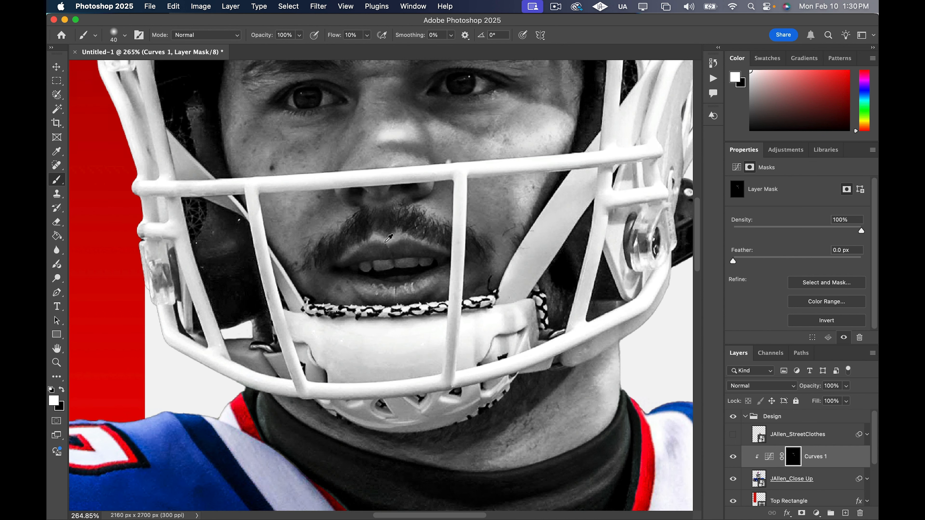
key("bracketleft")
key("bracketleft")
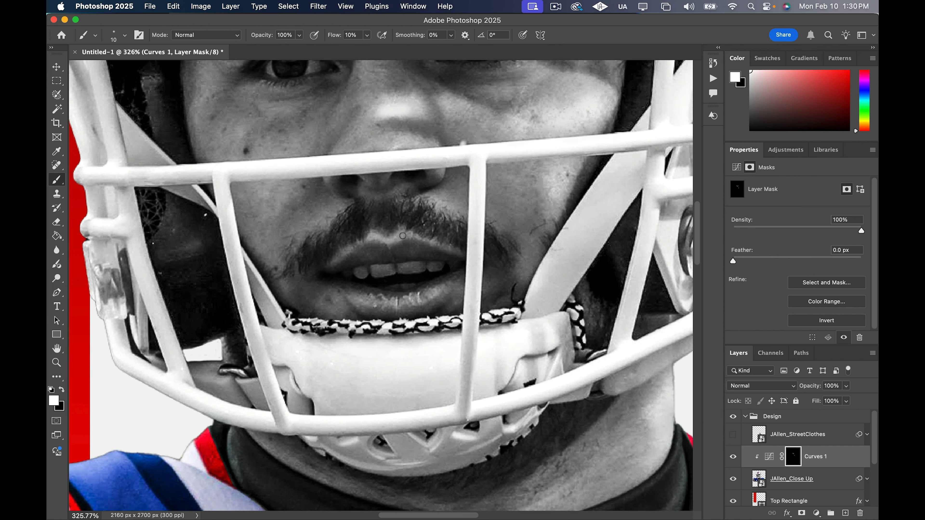
left_click_drag(375, 237, 426, 240)
left_click_drag(420, 301, 398, 302)
Compare the close-up with the Curves 1 highlights turned off and on, checking the face at several zoom levels
scroll(412, 253, "down", 8)
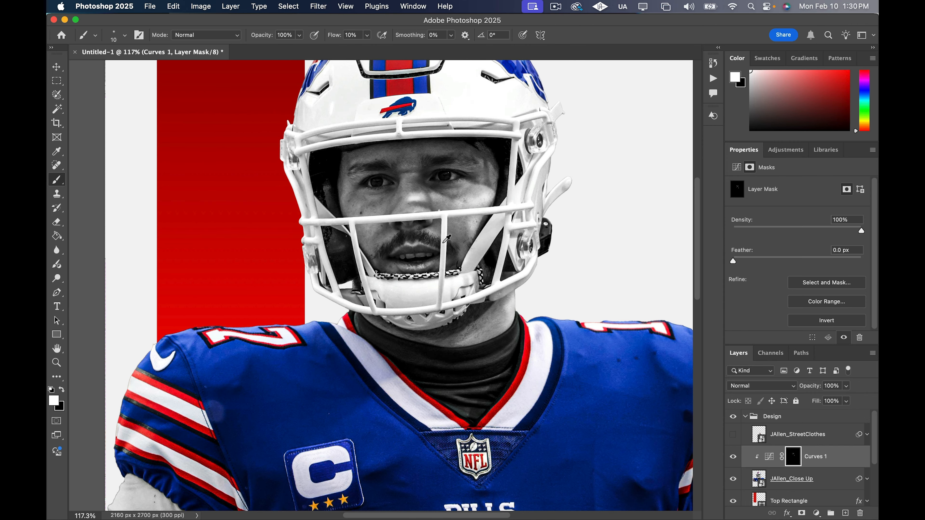
scroll(448, 238, "down", 3)
scroll(447, 249, "up", 3)
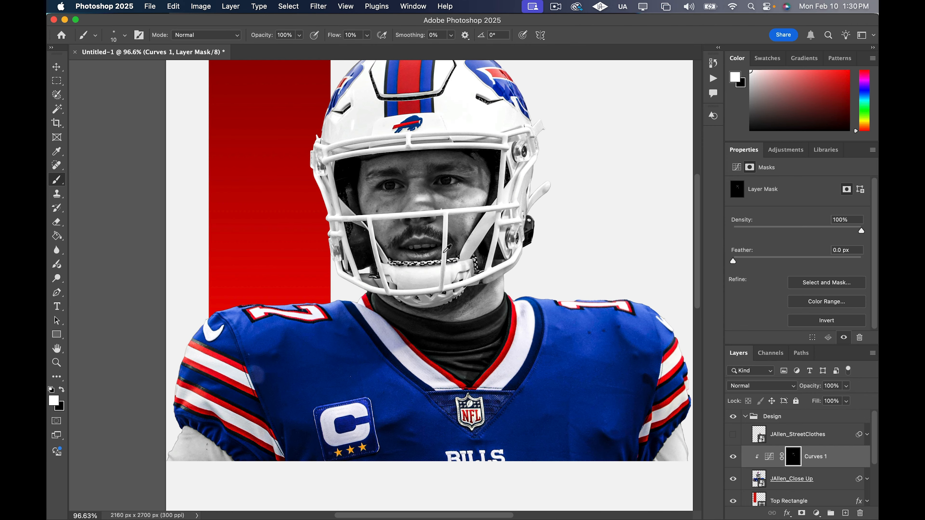
scroll(448, 248, "down", 1)
left_click(733, 459)
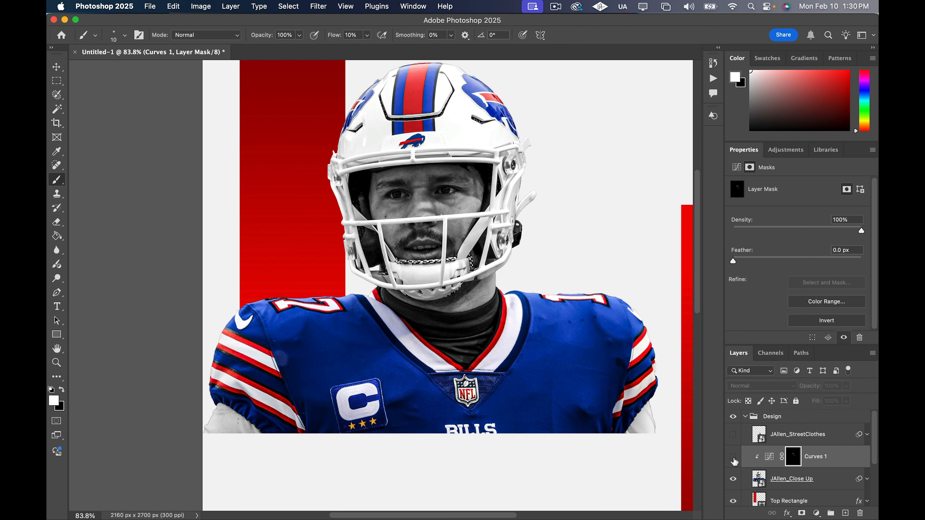
left_click(734, 459)
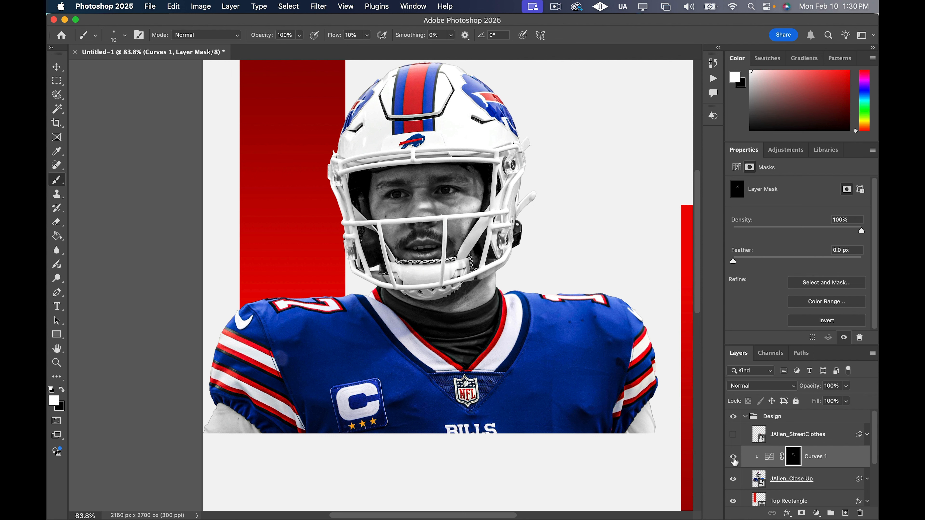
left_click(734, 460)
left_click(734, 459)
scroll(517, 319, "down", 5)
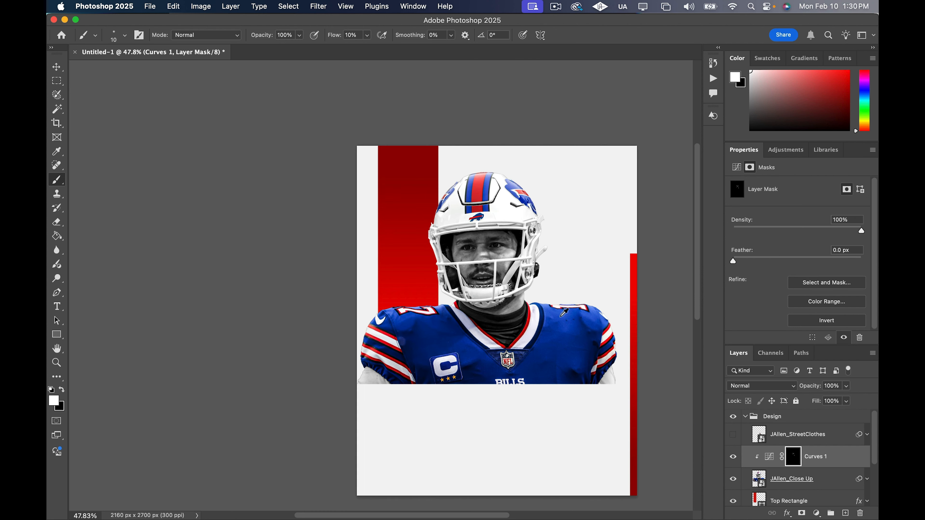
scroll(517, 319, "right", 2)
scroll(517, 319, "right", 1)
scroll(516, 320, "up", 10)
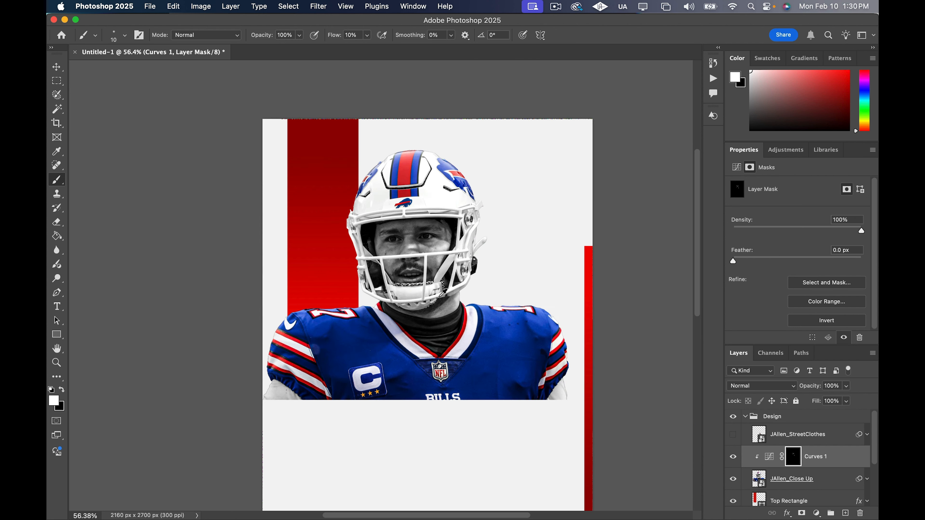
scroll(444, 291, "down", 3)
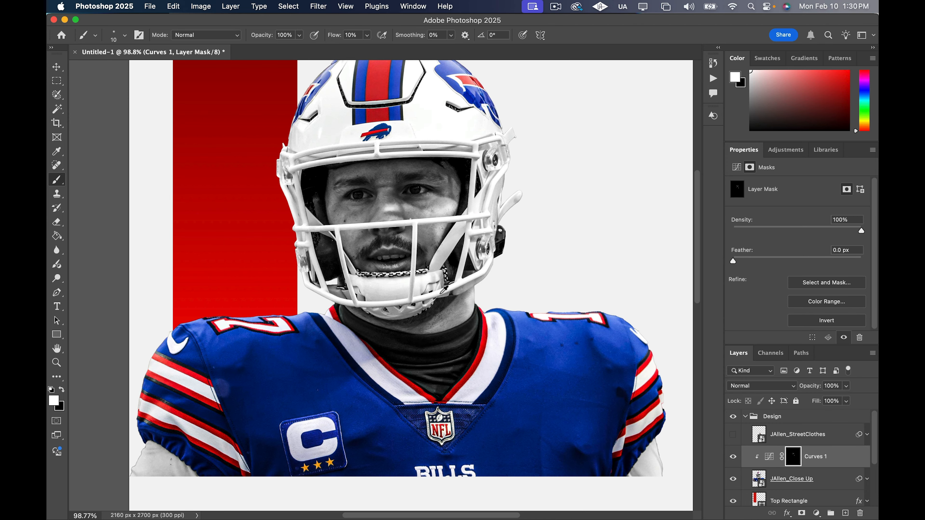
scroll(412, 229, "down", 2)
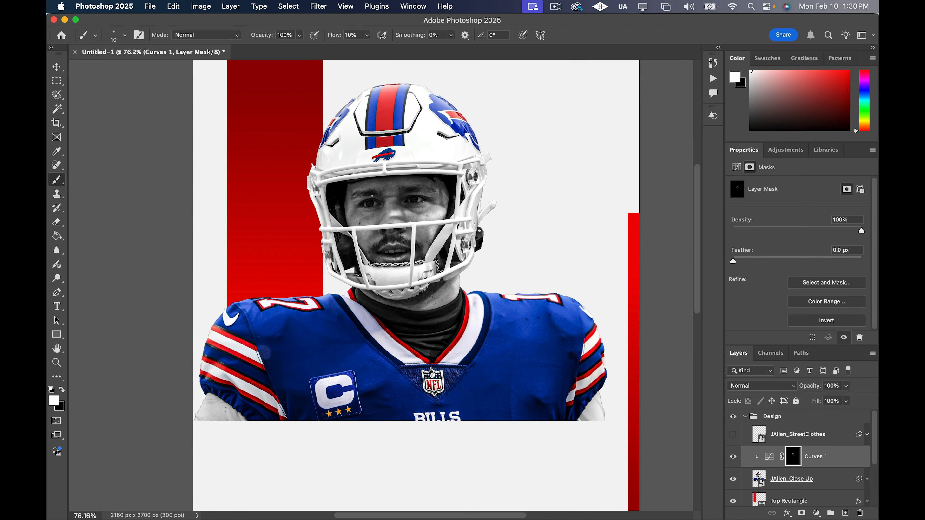
Enlarge the brush to 30 px and paint highlights on the Curves 1 mask over the jersey shoulder with the 7
scroll(364, 193, "up", 4)
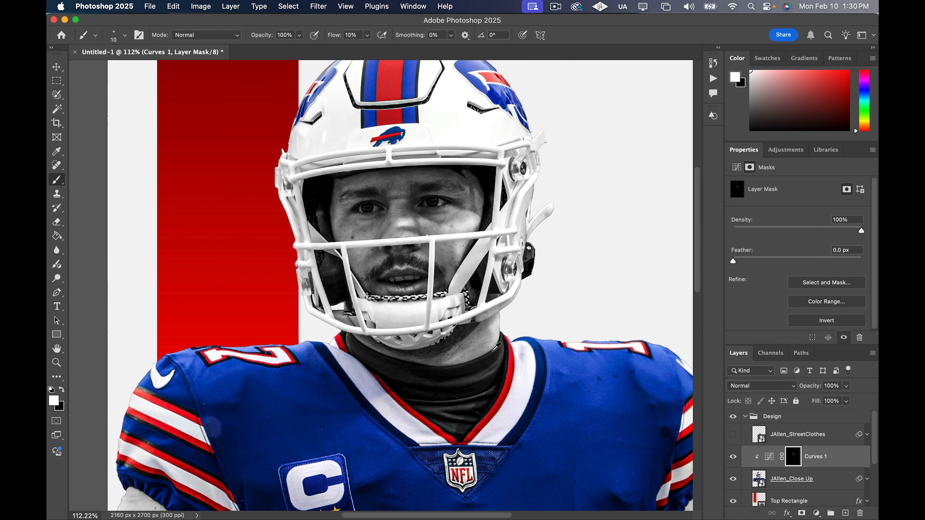
scroll(496, 349, "down", 1)
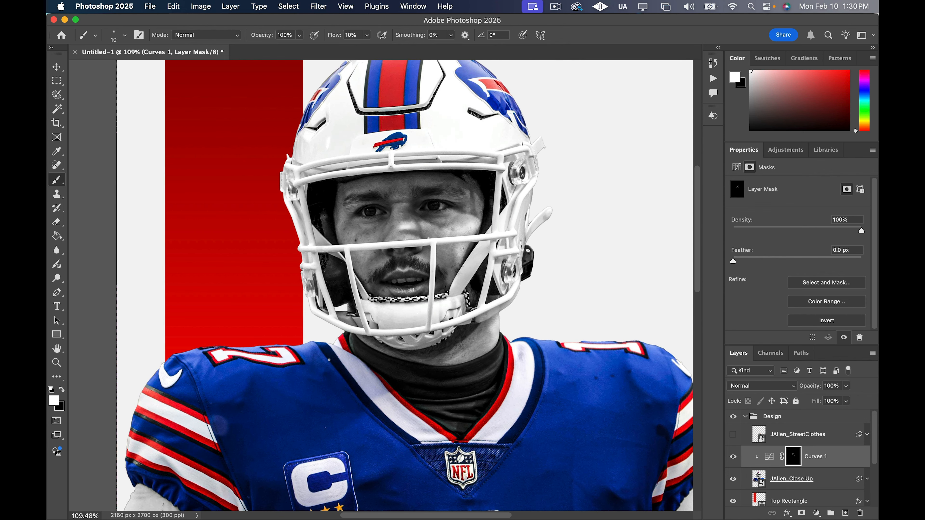
key("bracketright")
left_click_drag(271, 349, 185, 357)
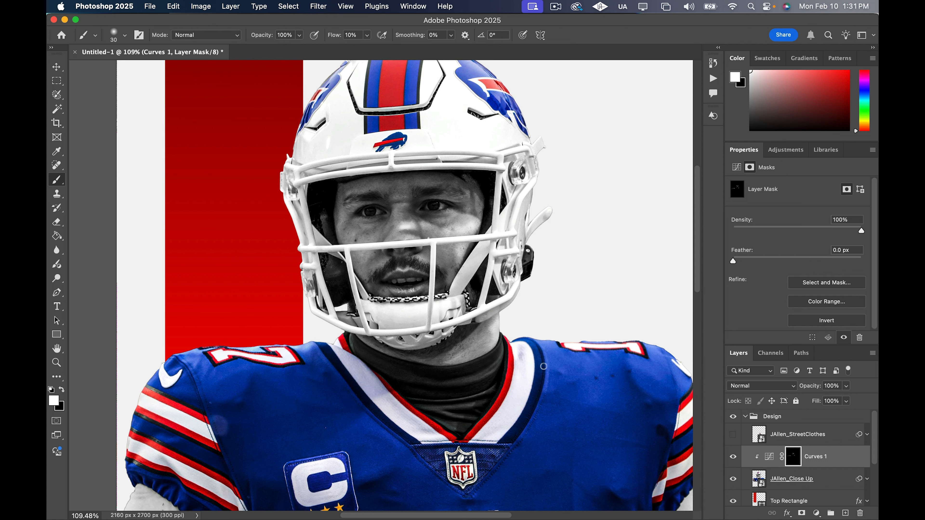
Paint highlights on the Curves 1 mask over the jersey shoulder with the 1, using the 30 px brush at 10% flow
scroll(543, 368, "right", 2)
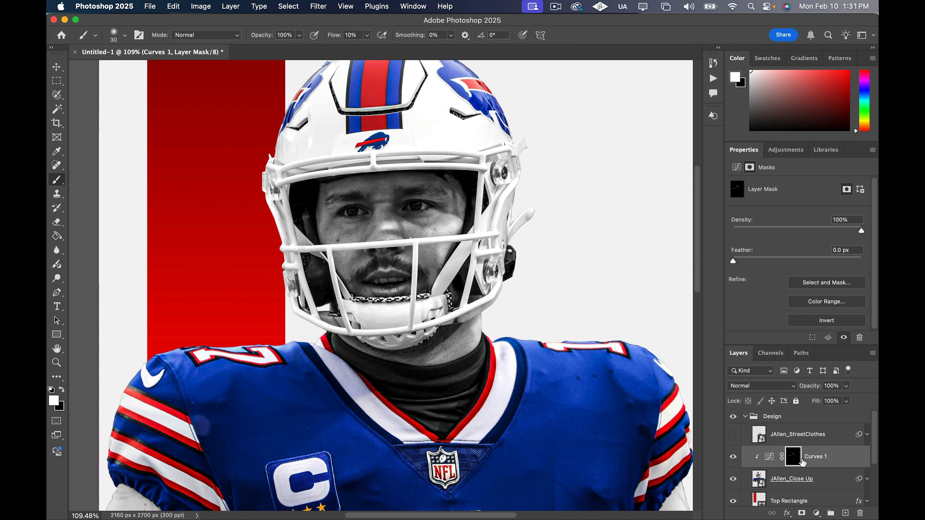
scroll(598, 351, "down", 2)
scroll(565, 406, "up", 2)
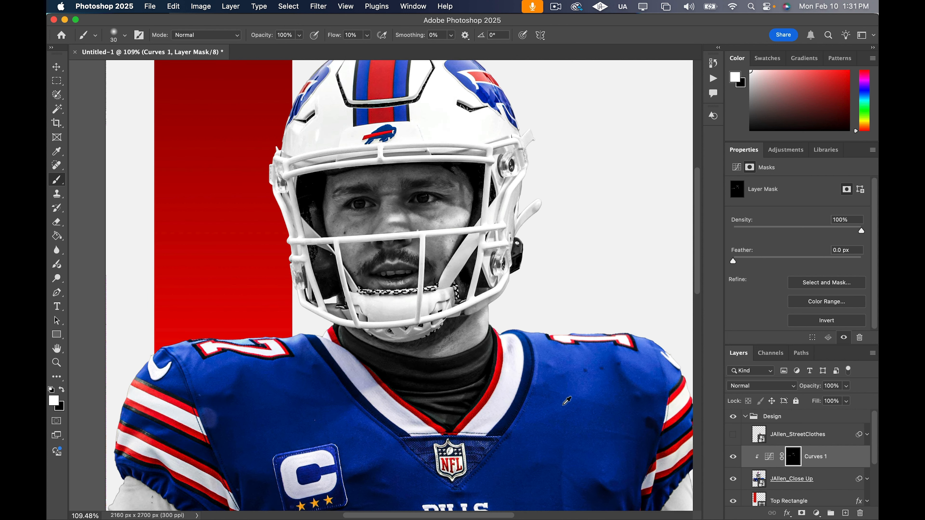
scroll(564, 388, "up", 2)
scroll(574, 338, "up", 2)
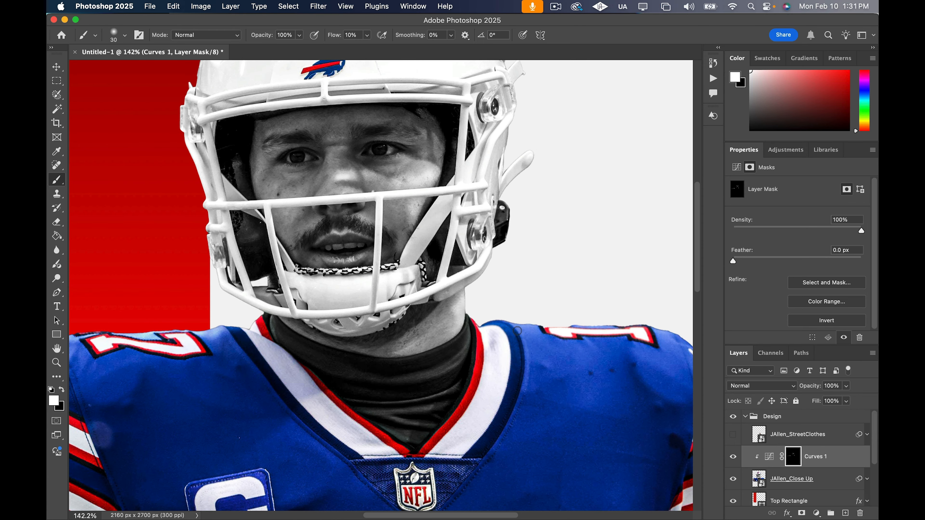
mouse_move(514, 325)
left_mouse_down()
mouse_move(665, 340)
mouse_move(670, 369)
left_mouse_up()
scroll(638, 344, "down", 1)
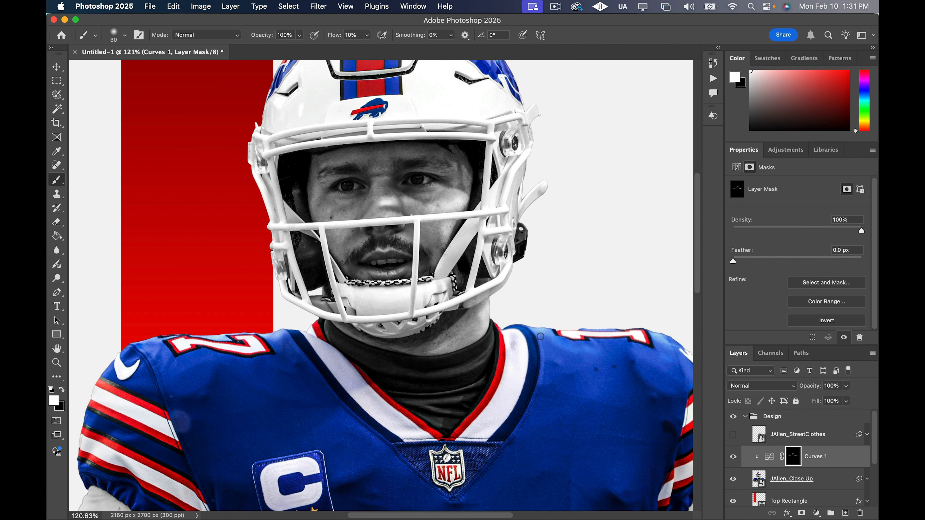
left_click_drag(541, 336, 557, 354)
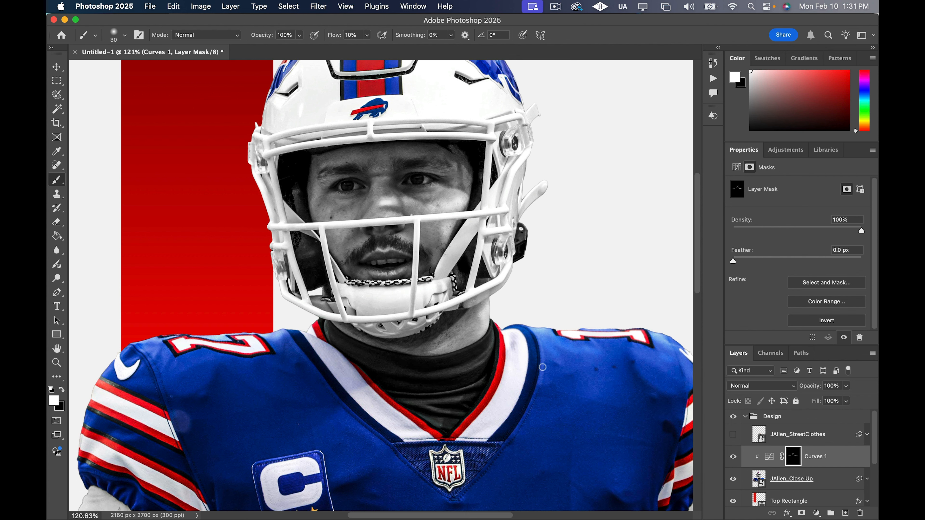
Compare the player close-up with the Curves 1 highlights off and on, then inspect the face and shoulders at several zoom levels
left_click(733, 457)
left_click(733, 459)
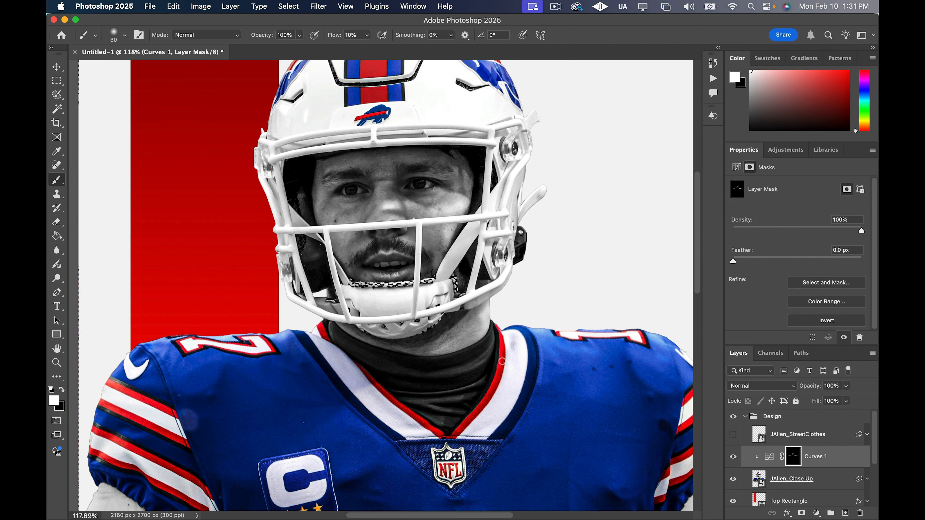
key("super+0")
scroll(675, 459, "down", 5)
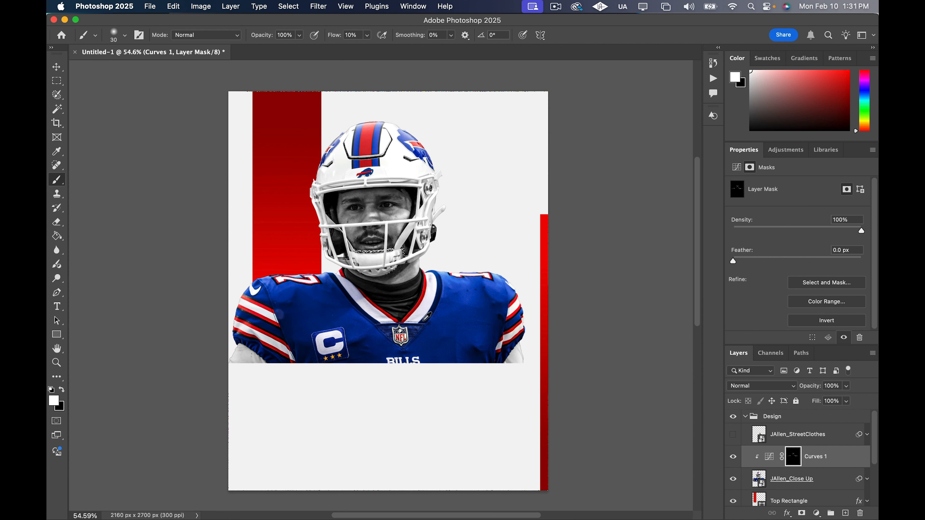
left_click(738, 460)
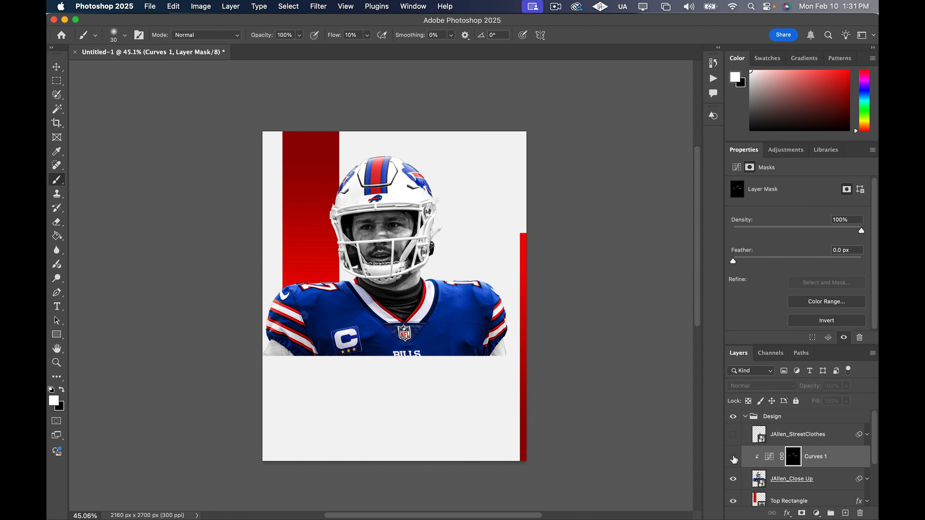
left_click(736, 459)
left_click(734, 459)
left_click(734, 459)
left_click(733, 459)
left_click(734, 459)
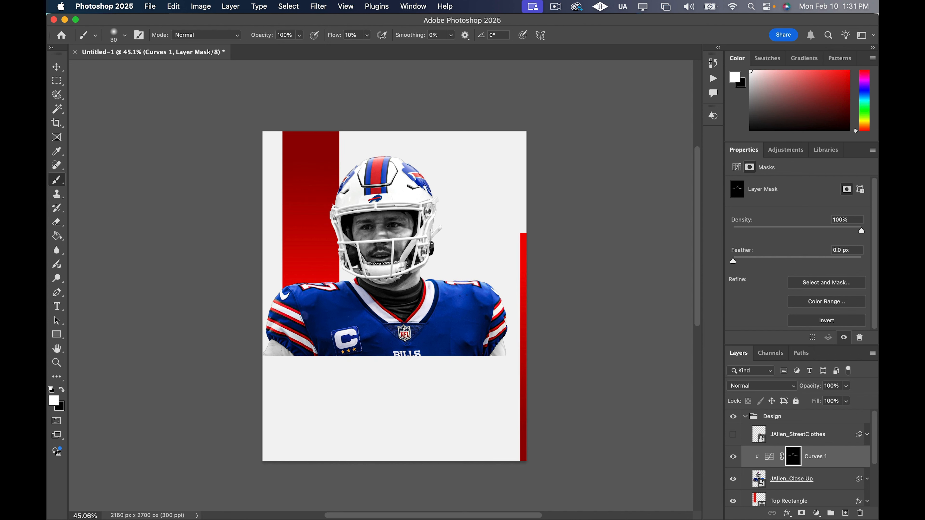
scroll(341, 268, "up", 4)
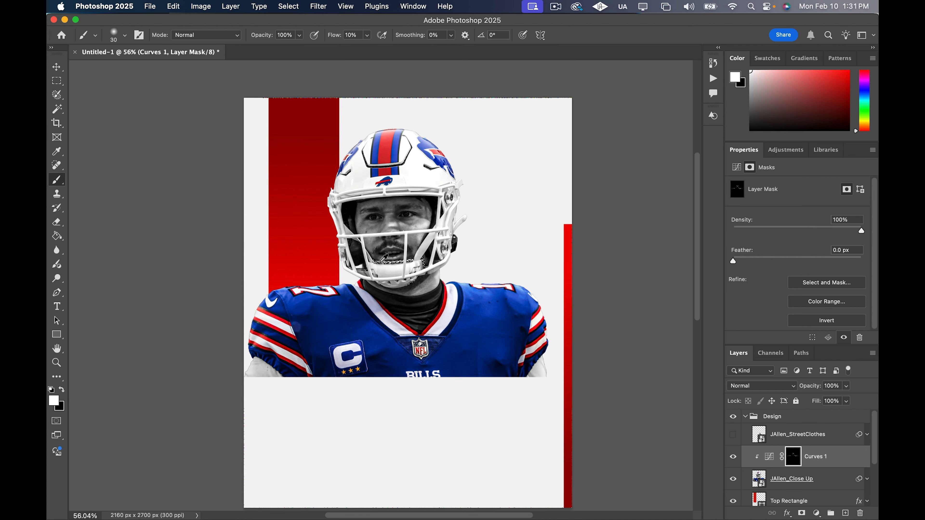
scroll(388, 225, "up", 2)
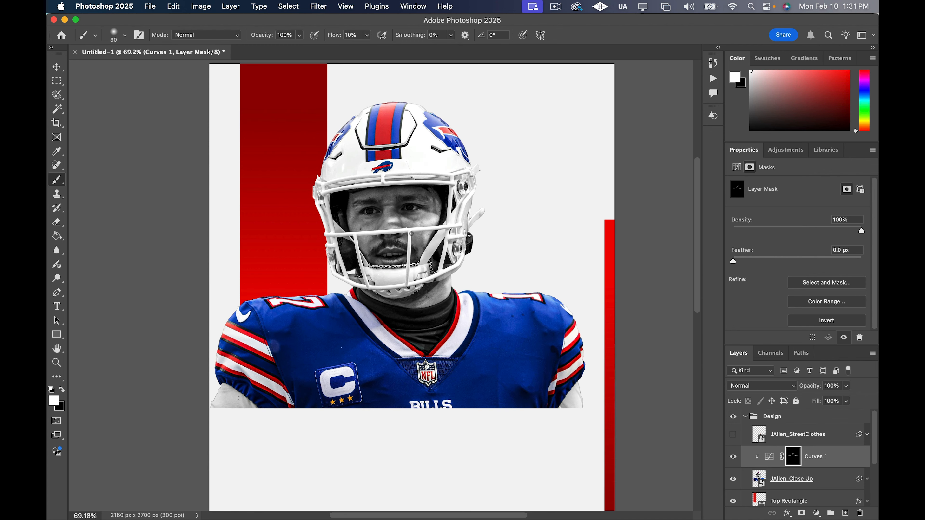
scroll(412, 233, "up", 2)
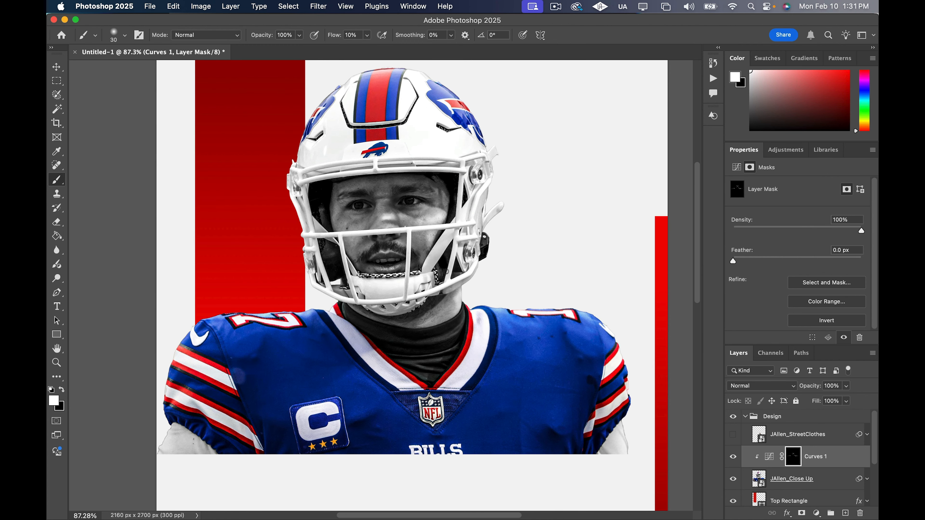
scroll(400, 259, "up", 1)
scroll(400, 259, "down", 2)
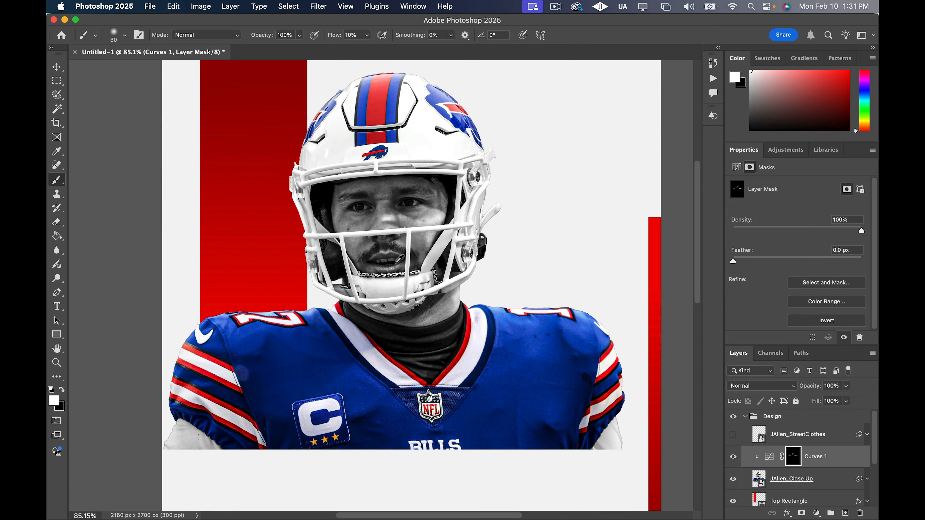
scroll(400, 259, "up", 1)
scroll(398, 260, "down", 2)
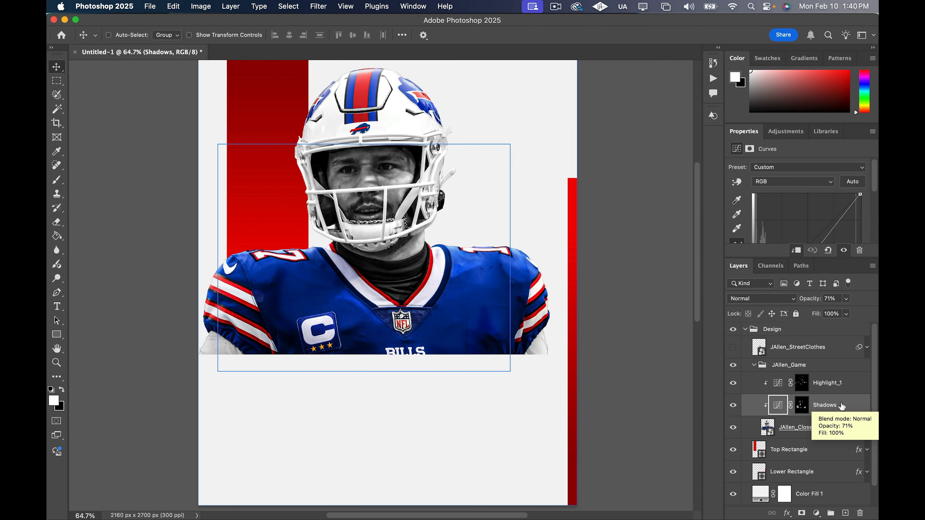
Examine the Shadows adjustment's curve and layer mask, and compare the close-up with the adjustment off and on
left_click(733, 406)
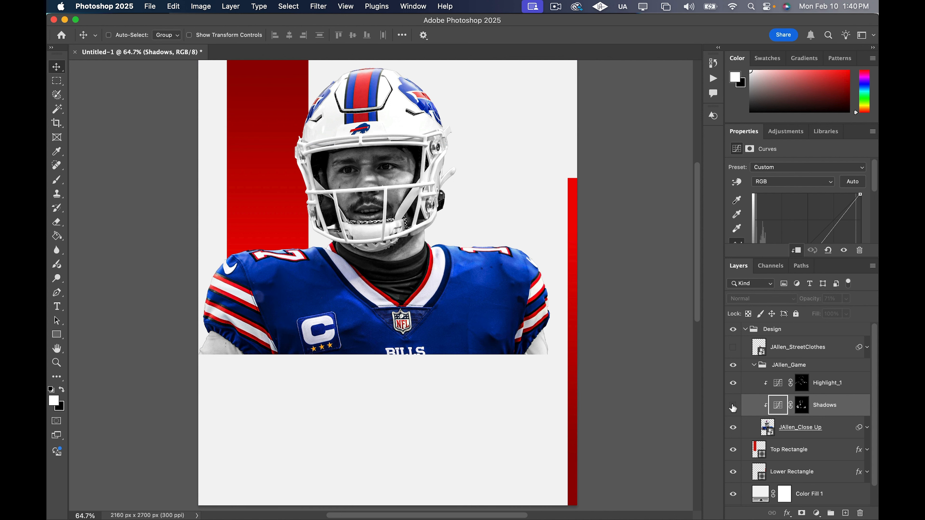
left_click(733, 406)
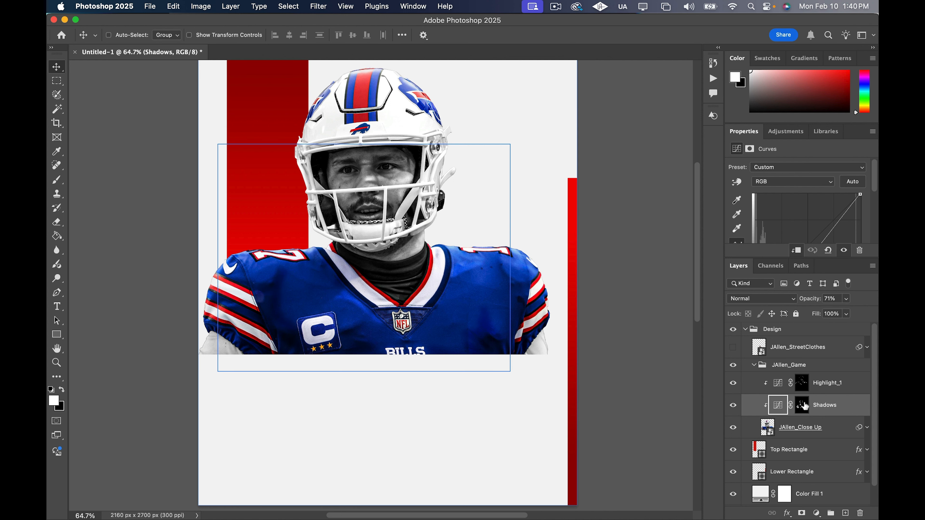
left_click_drag(807, 258, 808, 362)
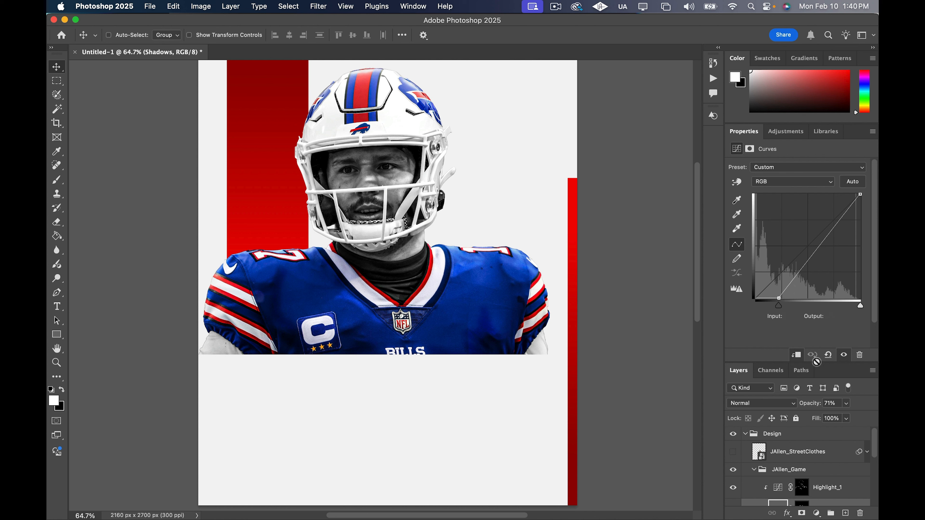
left_click_drag(816, 361, 815, 258)
left_click(803, 406)
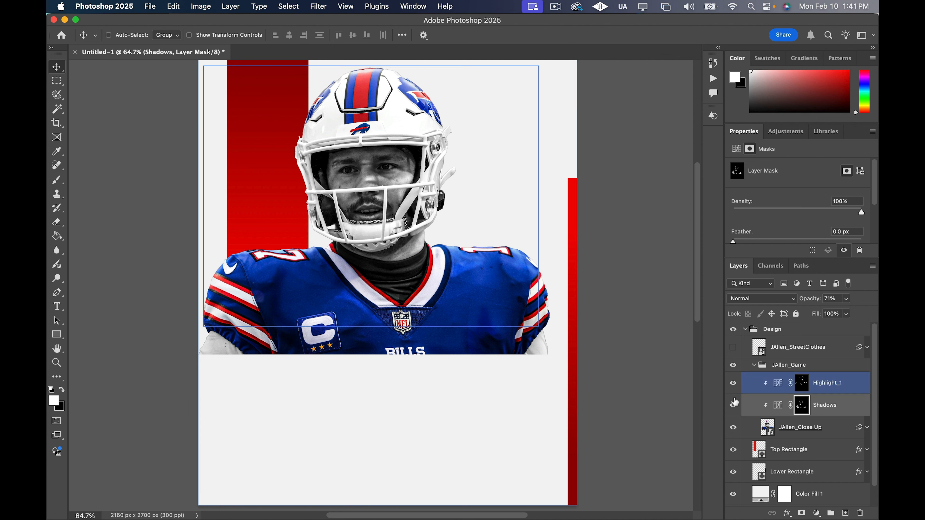
left_click(733, 405)
left_click(733, 386)
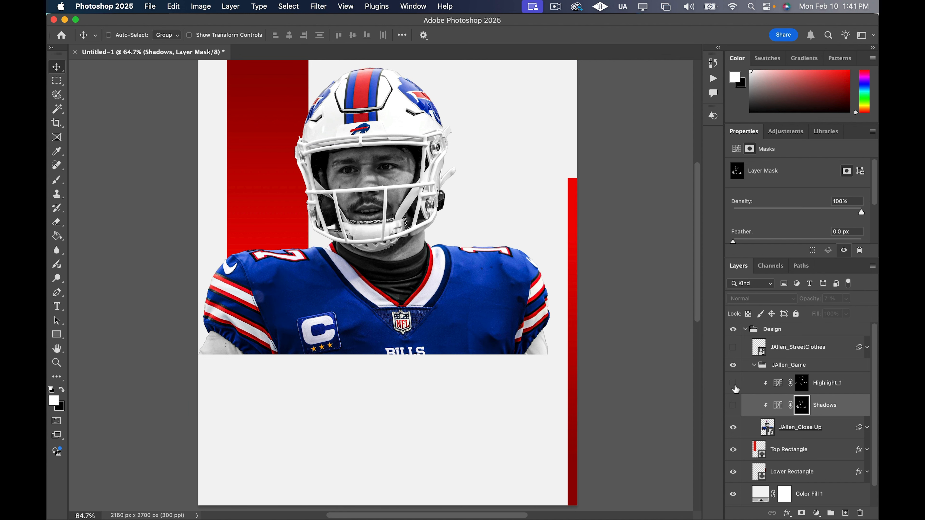
left_click(733, 405)
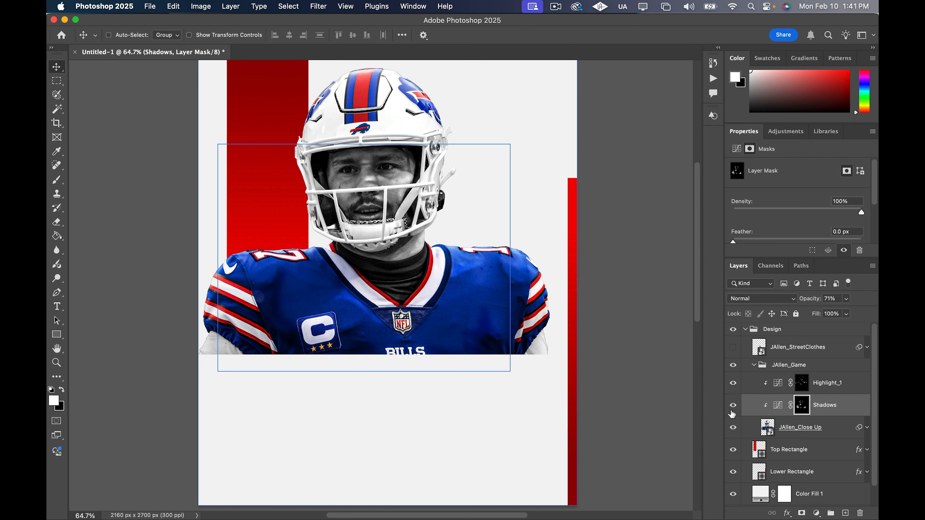
Set the Shadows adjustment's opacity to 51% and compare the close-up with it off and on
left_click(852, 406)
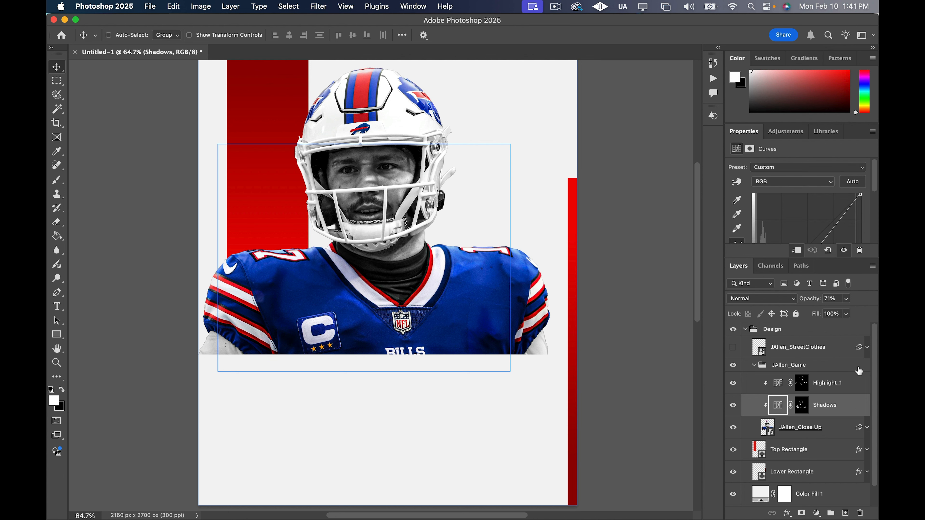
left_click(847, 299)
left_click_drag(847, 316, 838, 316)
left_click(734, 406)
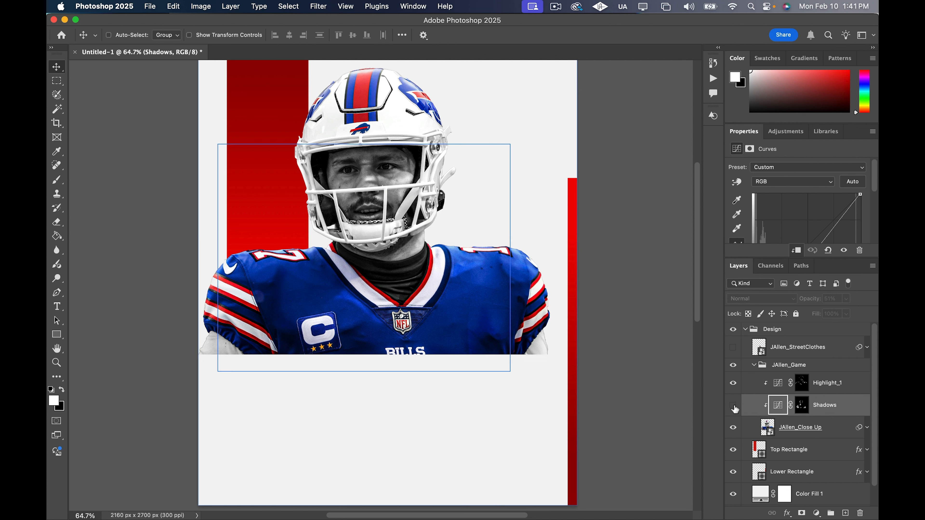
left_click(733, 406)
left_click(733, 406)
left_click(733, 406)
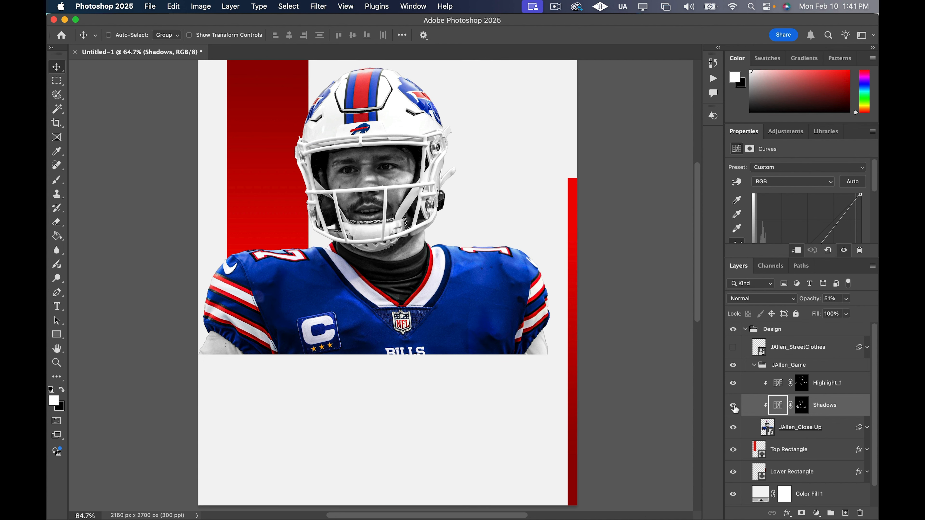
left_click(733, 406)
left_click(734, 406)
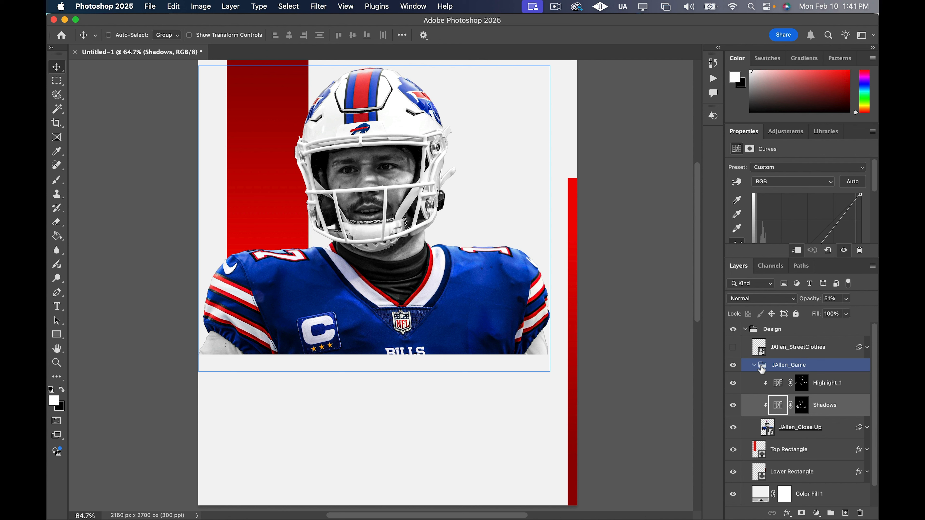
Review the JAllen_Game group and its Highlight_1, Shadows and JAllen_Close Up layers, checking the group's effect on the poster
left_click(752, 369)
left_click(856, 387)
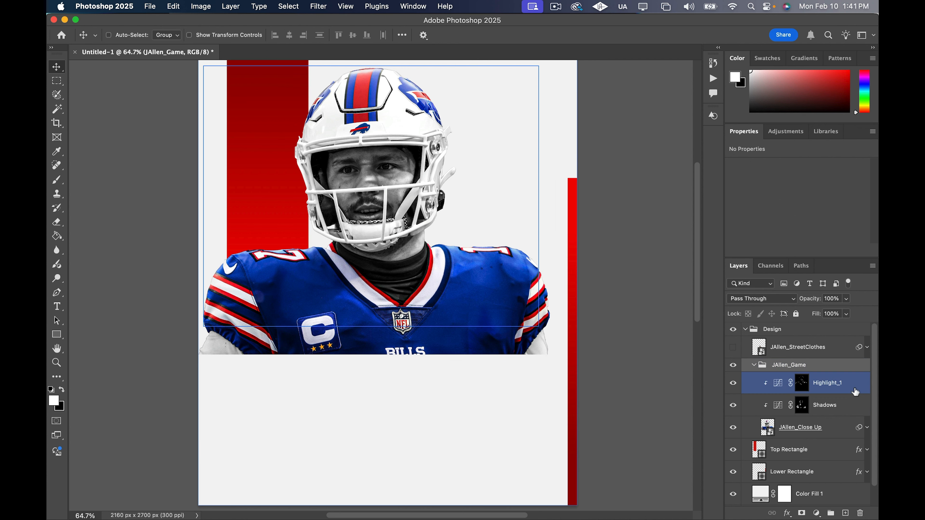
left_click(849, 405)
left_click(847, 428)
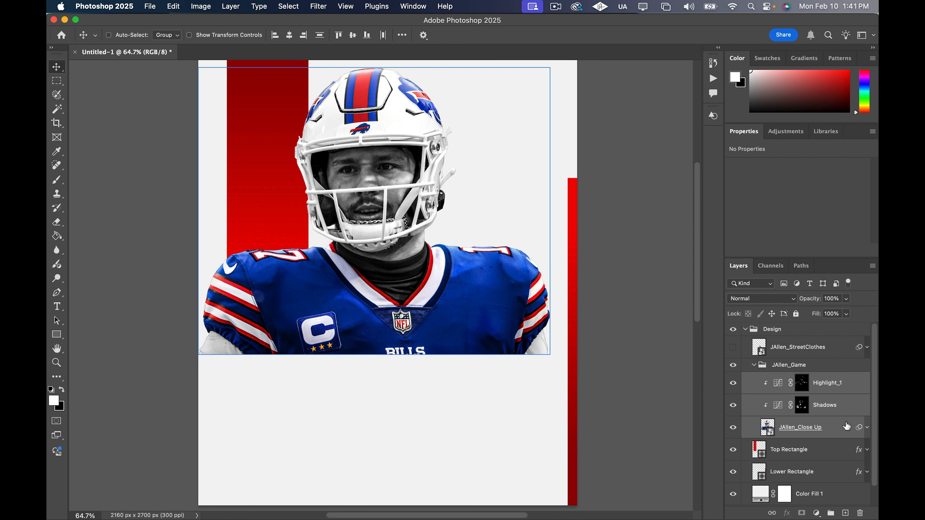
left_click(774, 370)
left_click(760, 368)
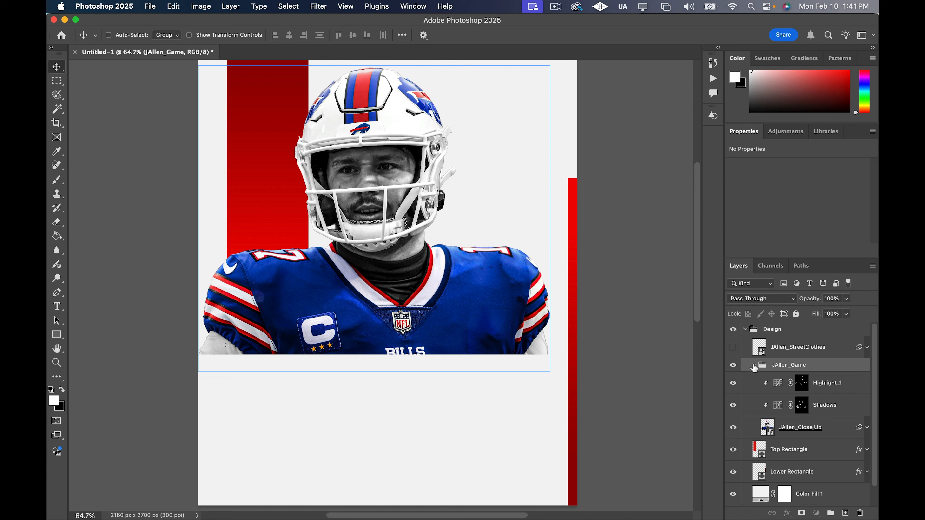
left_click(753, 366)
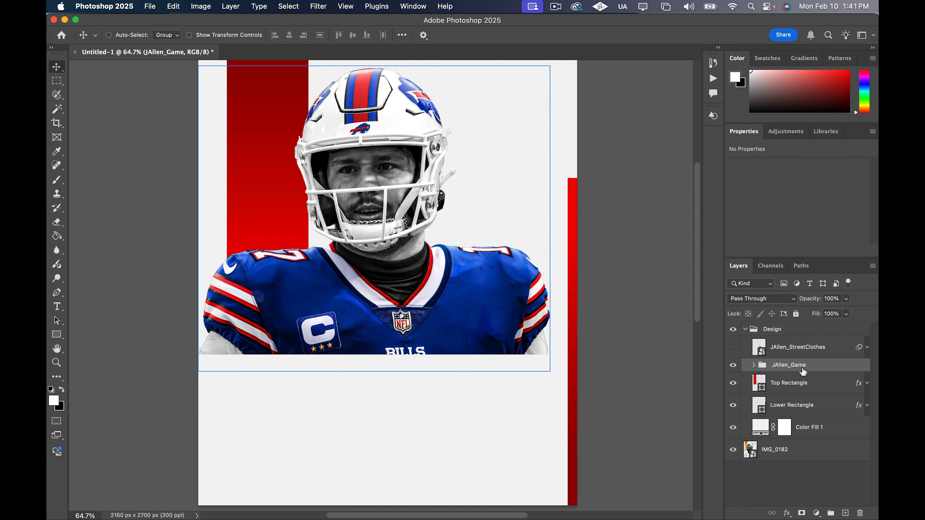
left_click(754, 366)
left_click(754, 366)
left_click(753, 366)
left_click(733, 366)
left_click(733, 366)
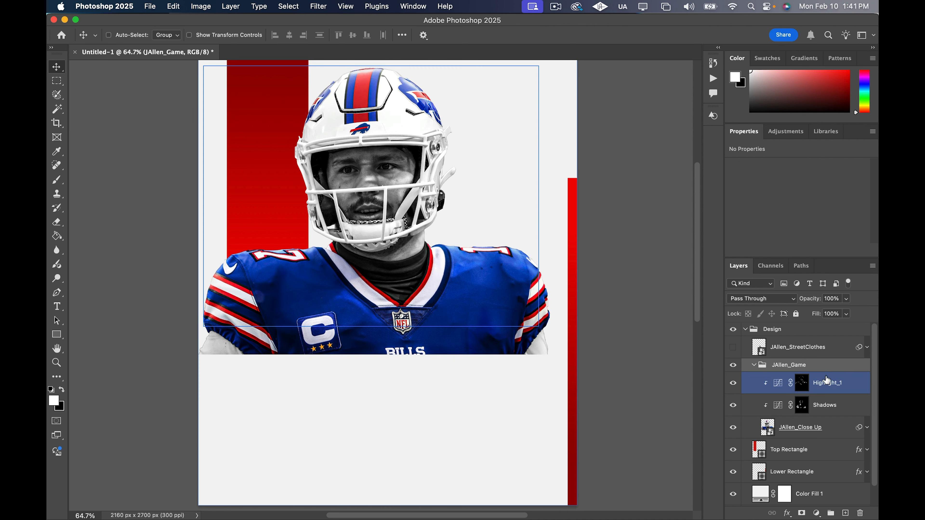
Collapse the JAllen_Game group and make the JAllen_StreetClothes layer visible over the close-up
left_click(826, 350)
left_click(818, 364)
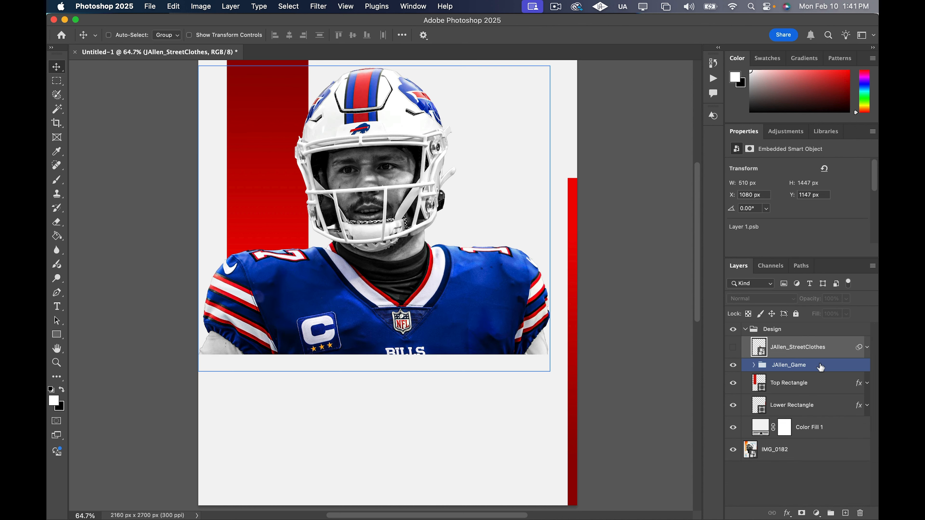
left_click(747, 353)
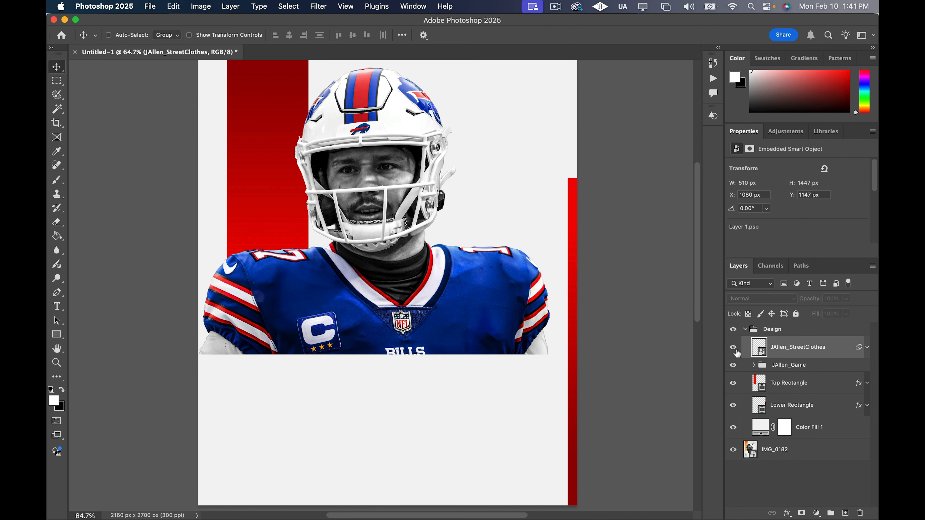
left_click(735, 351)
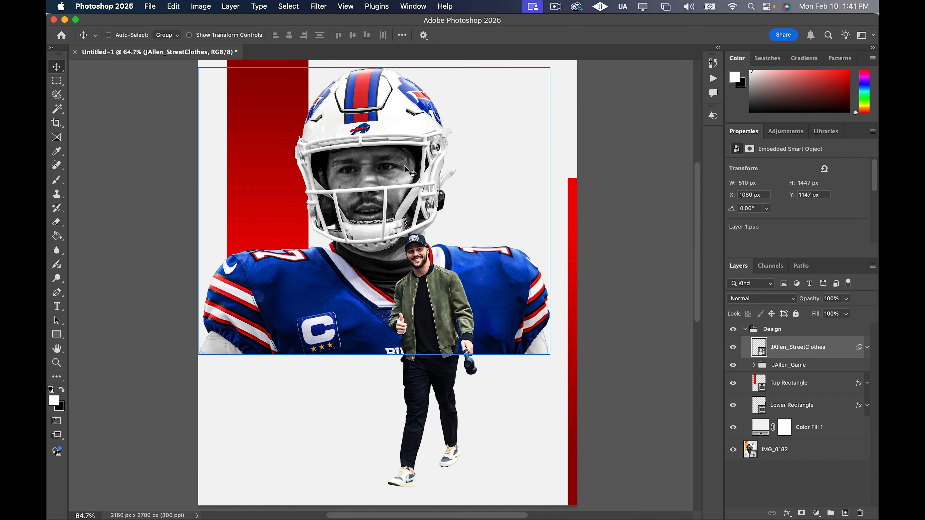
left_click(436, 241, "super")
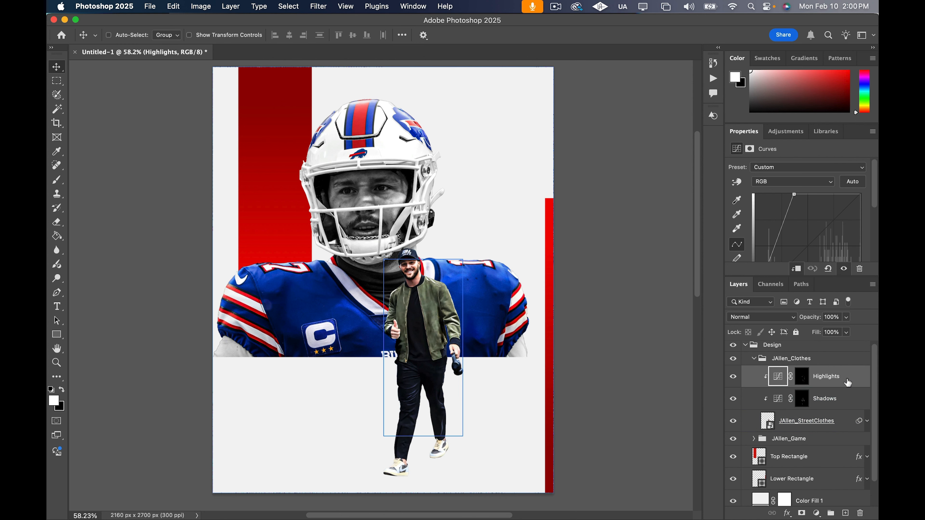
Add a Hue/Saturation adjustment above the Highlights layer, raise Saturation to +23 and clip it to the street-clothes cutout
left_click(817, 514)
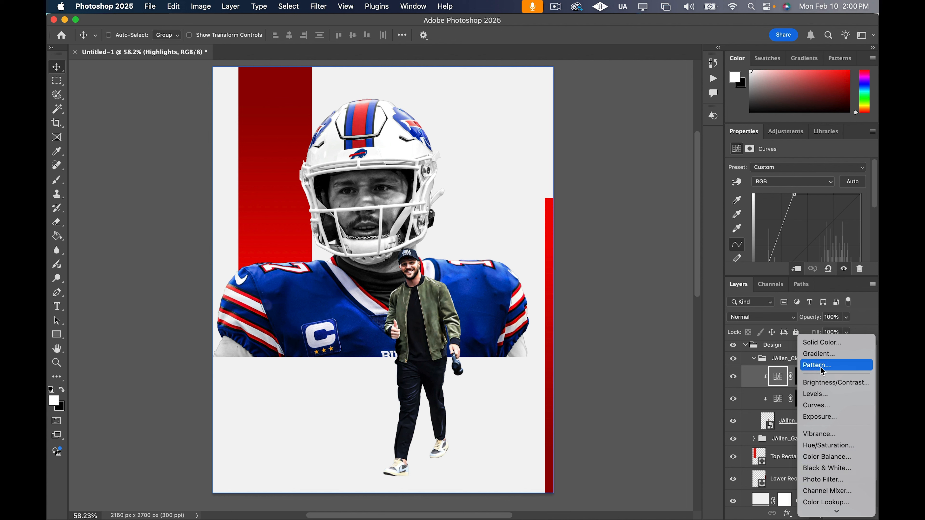
left_click(836, 446)
scroll(799, 225, "down", 1)
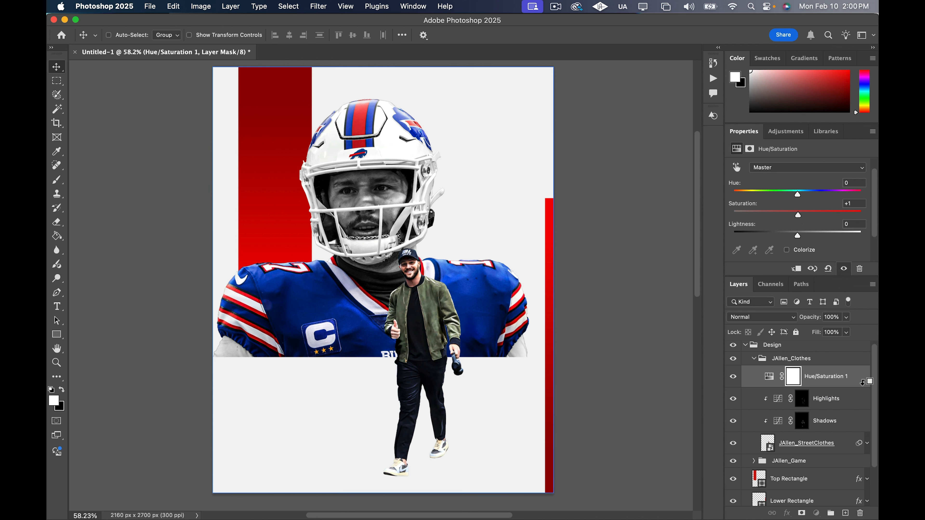
left_click(863, 387, "alt")
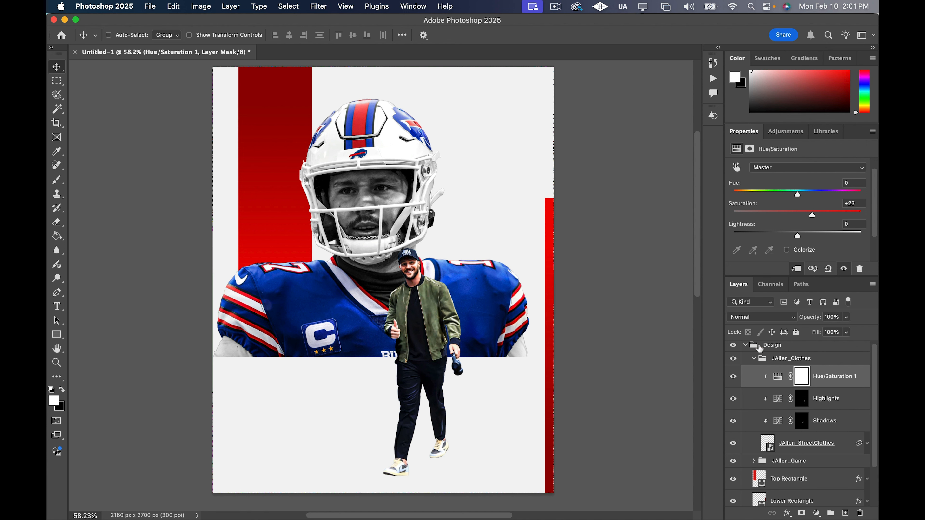
left_click(757, 359)
left_click(753, 358)
left_click_drag(756, 363, 735, 378)
left_click(734, 377)
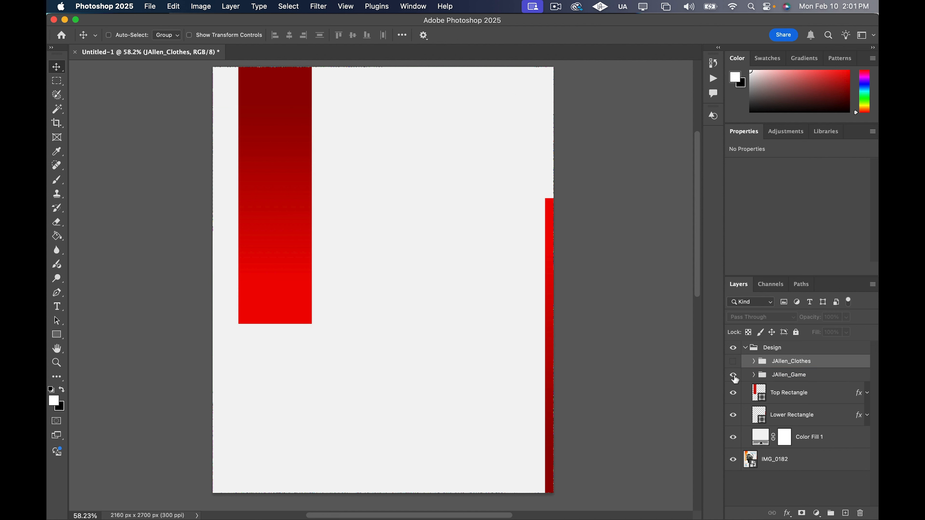
left_click(734, 363)
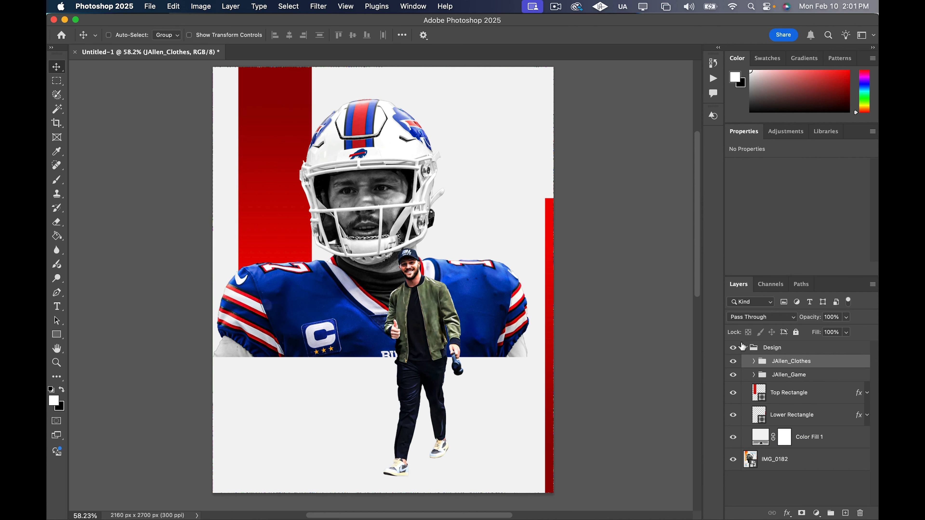
left_click(740, 347)
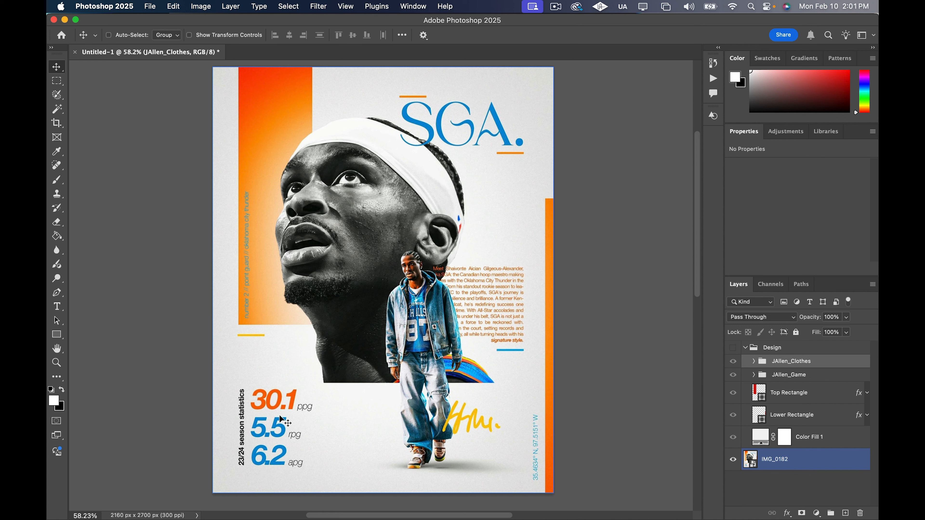
left_click(732, 348)
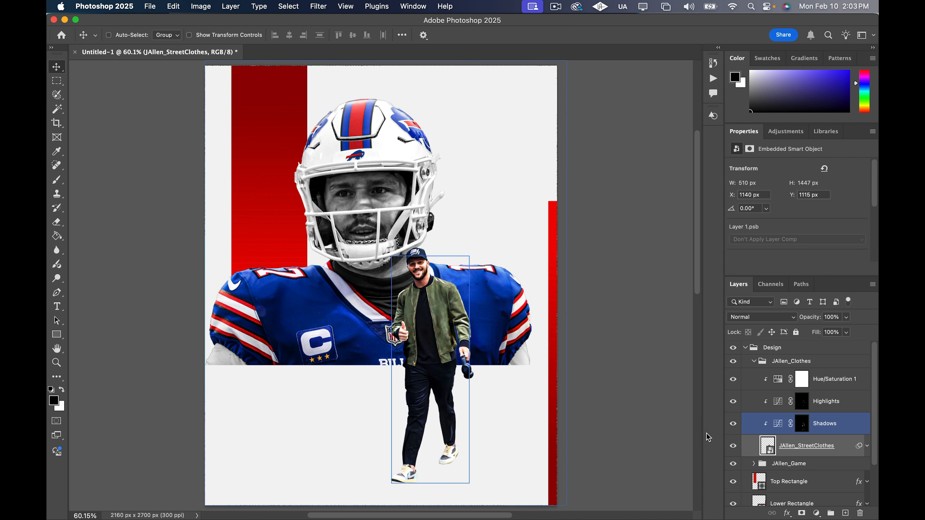
Set up a soft 250 px brush with 0% hardness and flatten its tip into a thin horizontal ellipse
key("b")
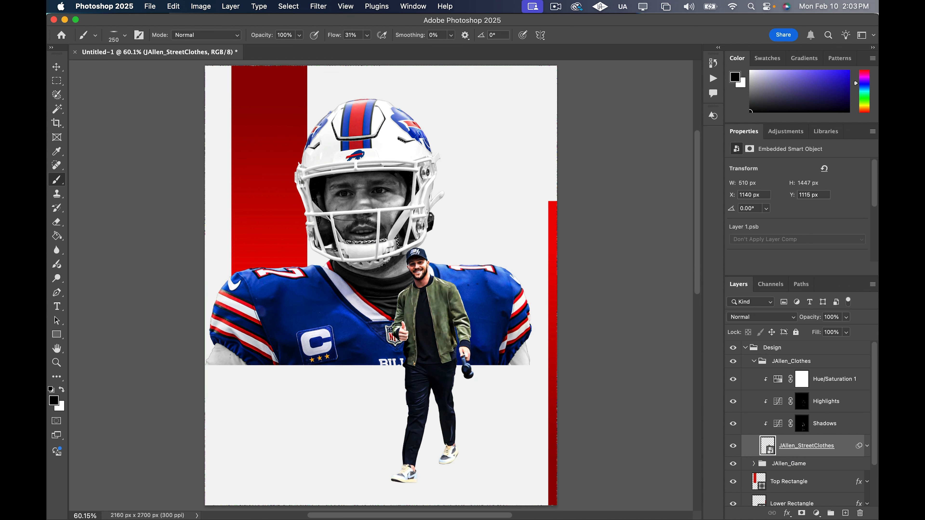
right_click(391, 194)
mouse_move(382, 170)
left_mouse_down()
mouse_move(384, 191)
mouse_move(382, 168)
left_mouse_up()
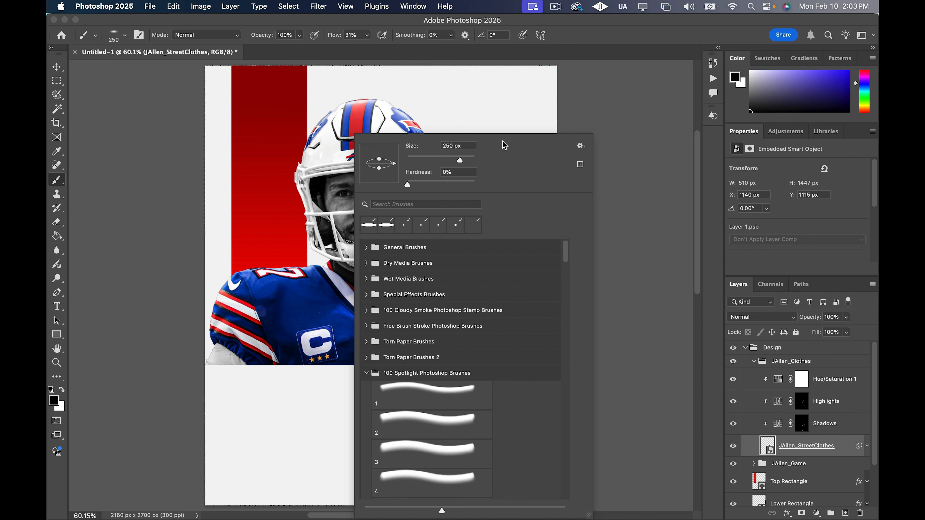
right_click(616, 129)
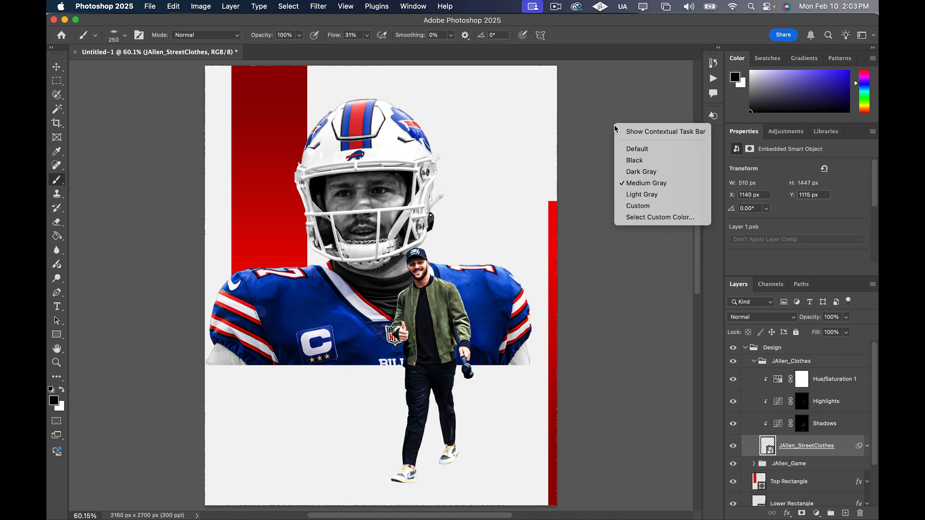
left_click(596, 32)
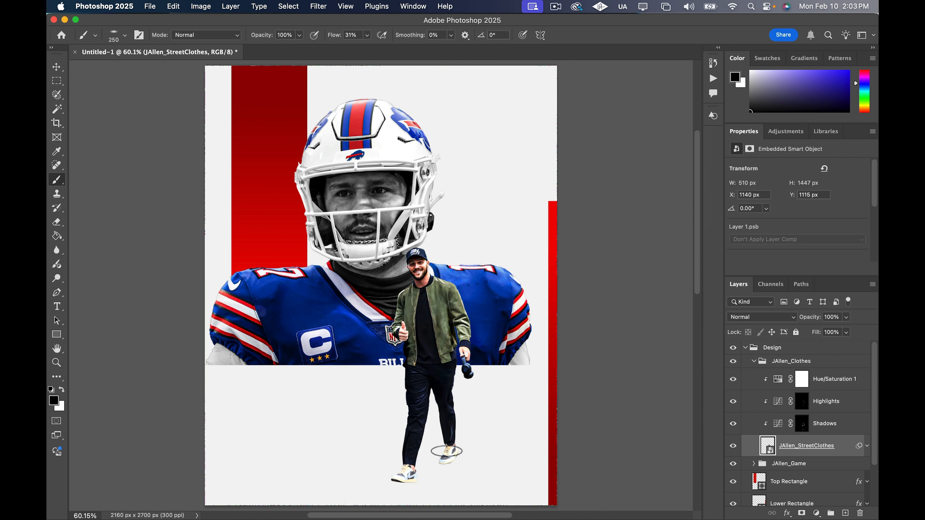
right_click(455, 452)
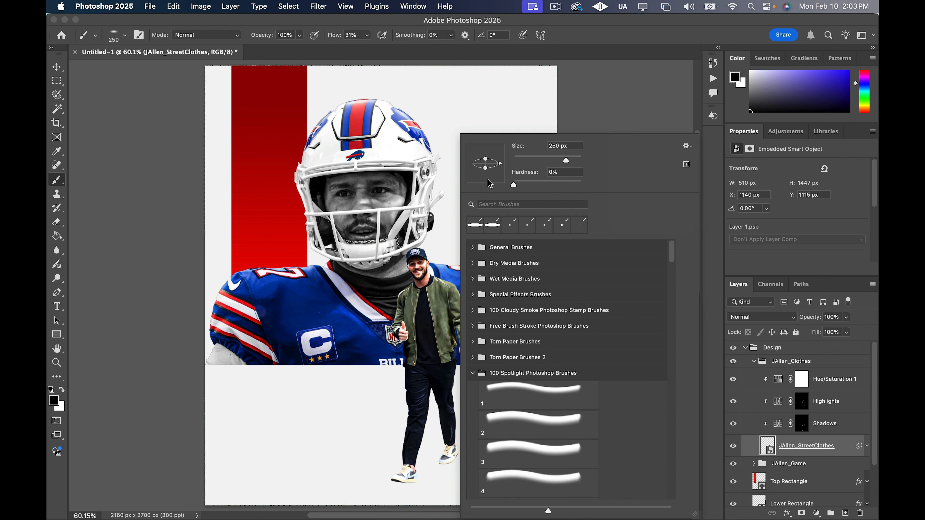
left_click_drag(486, 168, 486, 167)
Add a new empty layer and place it directly beneath the JAllen_StreetClothes layer
left_click(846, 454)
left_click(845, 513)
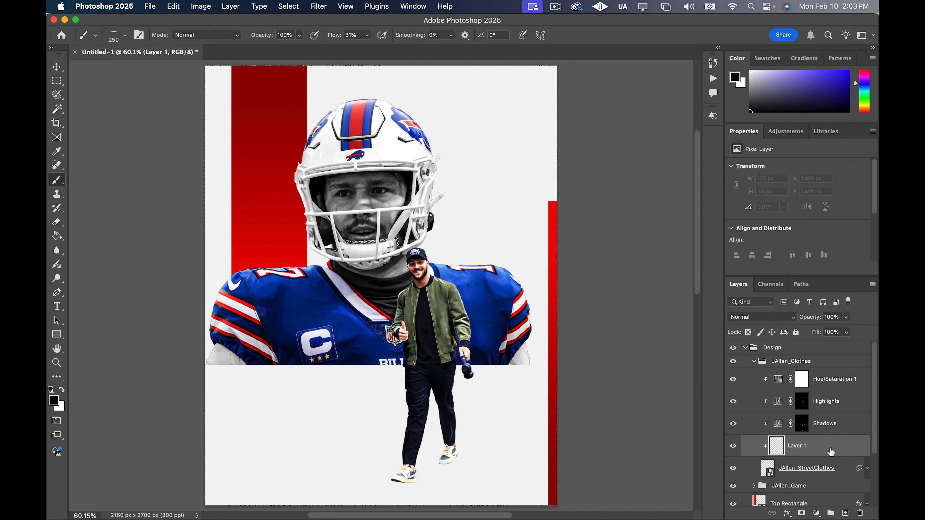
left_click_drag(831, 452, 831, 473)
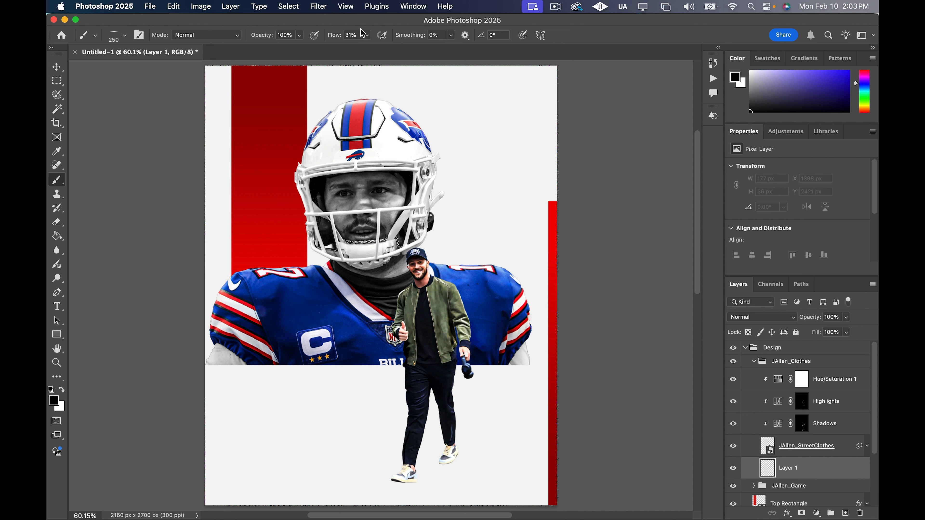
Lower the brush flow to 17% and paint a soft black ground shadow under the cutout's front shoe
left_click(367, 35)
left_click_drag(366, 48, 362, 52)
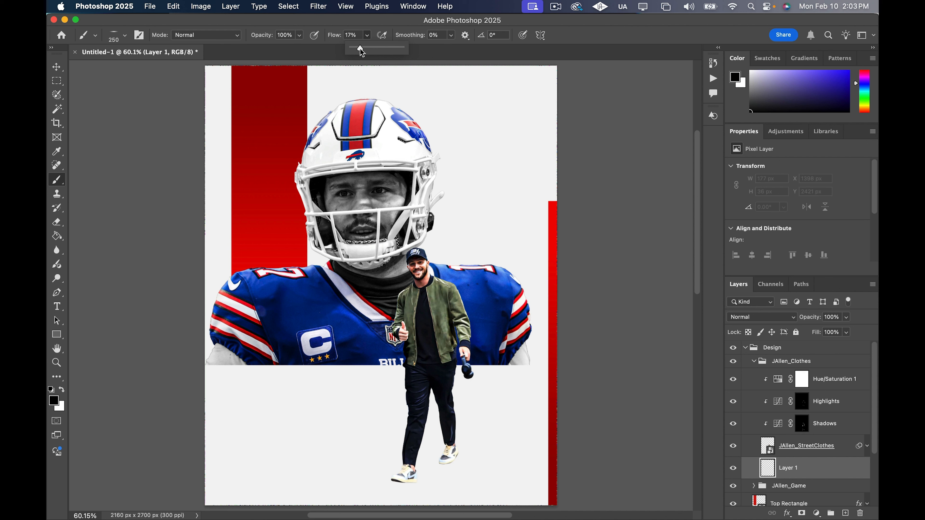
left_click(125, 38)
left_click(139, 17)
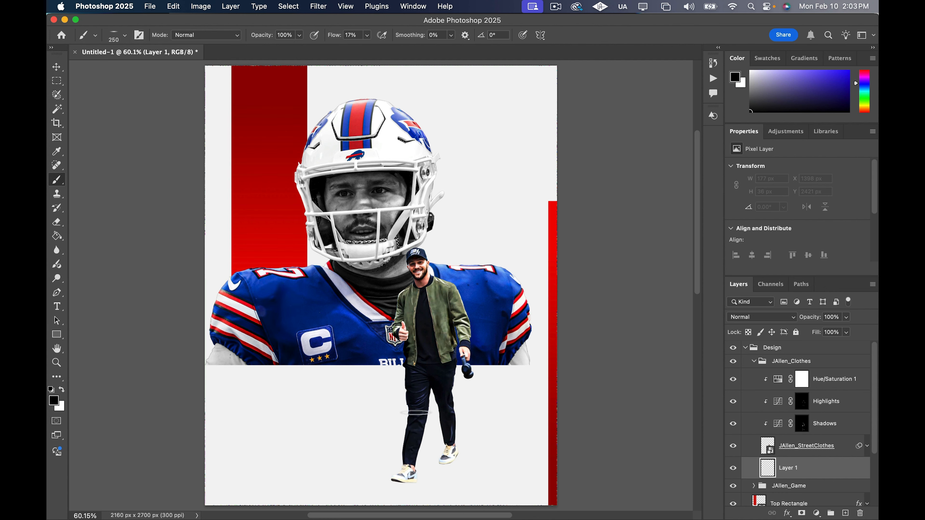
scroll(416, 491, "up", 3)
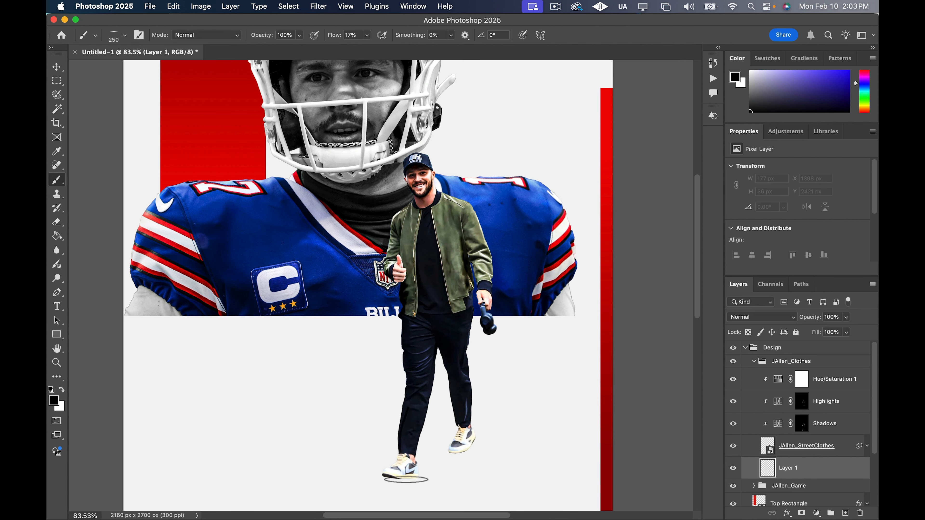
left_click(407, 481)
left_click(402, 481)
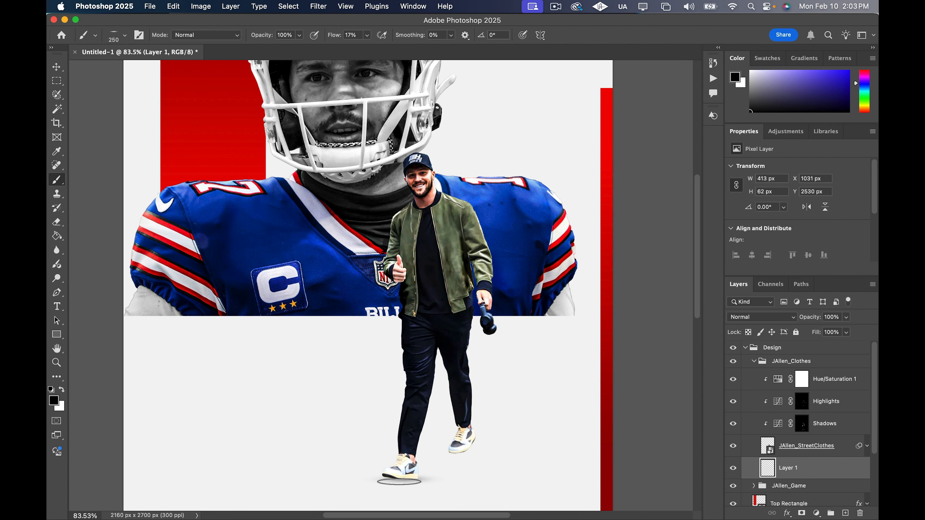
left_click(399, 482)
left_click(399, 482)
left_click(395, 481)
left_click(395, 481)
left_click(392, 483)
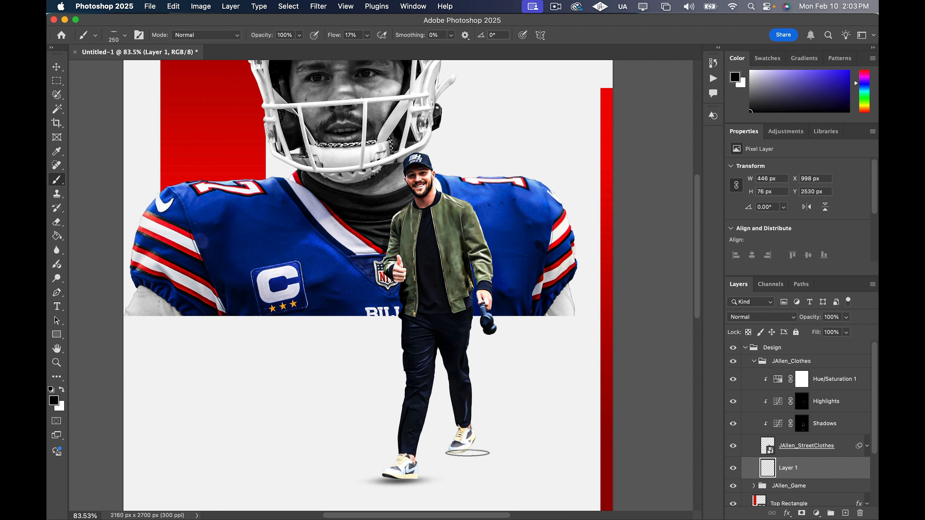
Paint a matching soft black ground shadow under the cutout's rear shoe
left_click(468, 452)
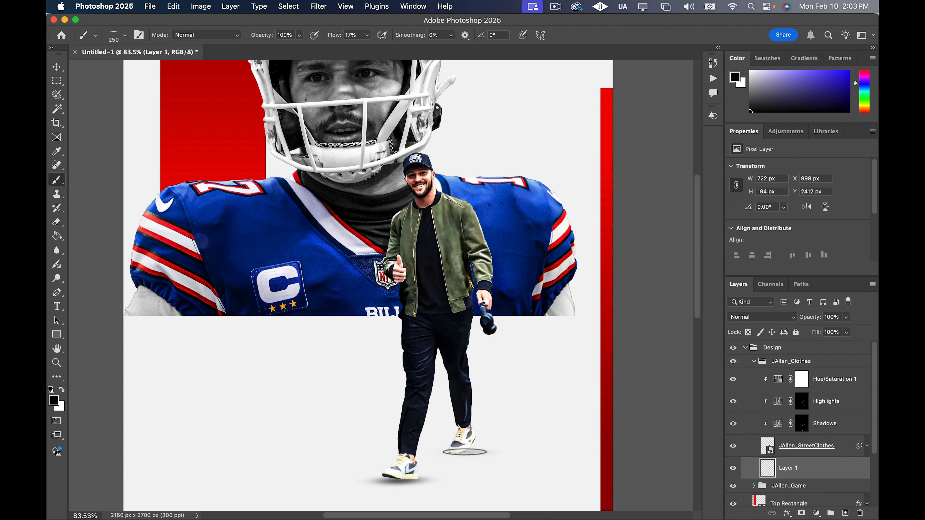
left_click(469, 451)
left_click(472, 450)
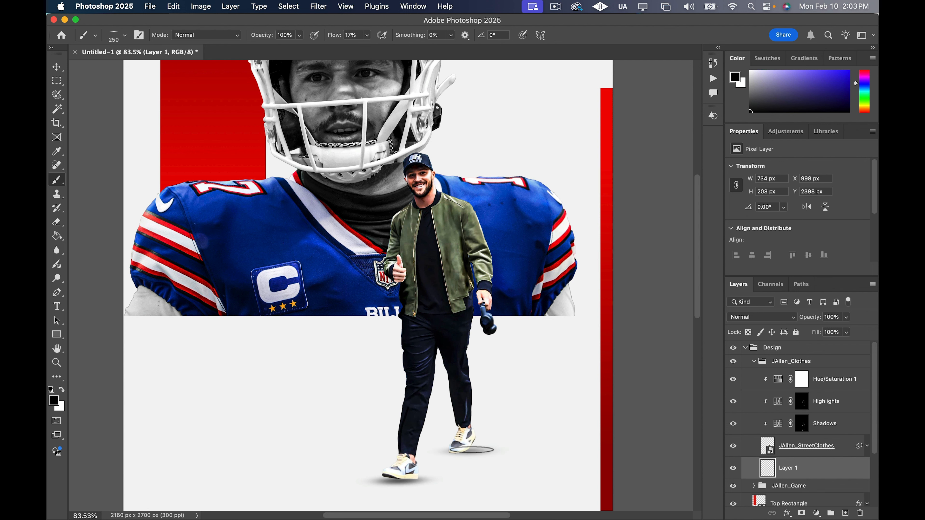
left_click(469, 451)
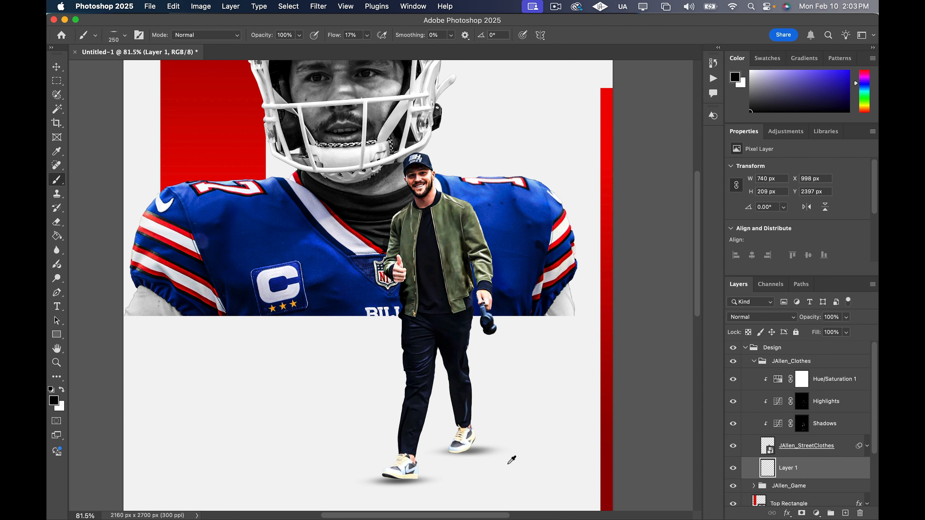
scroll(512, 460, "down", 2)
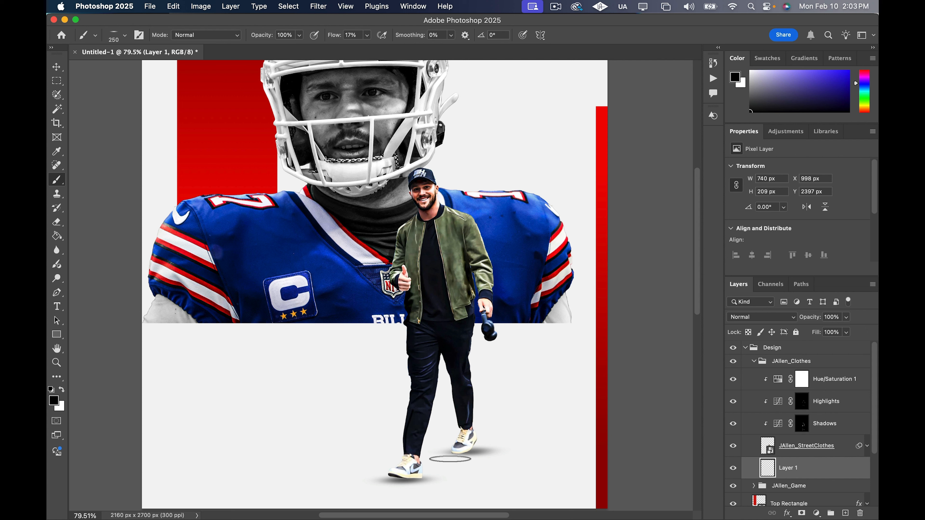
Enlarge the brush to 600 px, paint a wide faint shadow between the shoes, and reduce the brush to 400 px to build it up
key("bracketright")
key("bracketright")
key("bracketright")
key("bracketright")
key("bracketright")
key("bracketright")
left_click(442, 462)
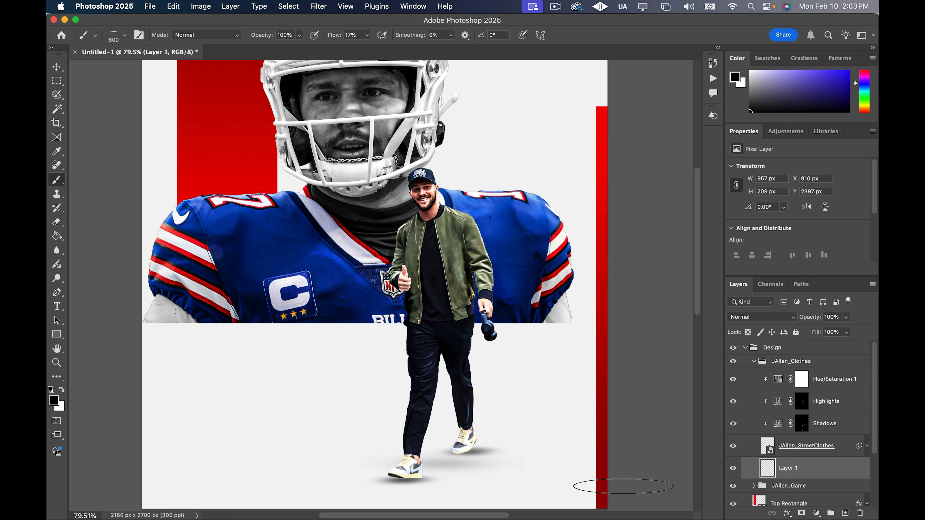
key("bracketleft")
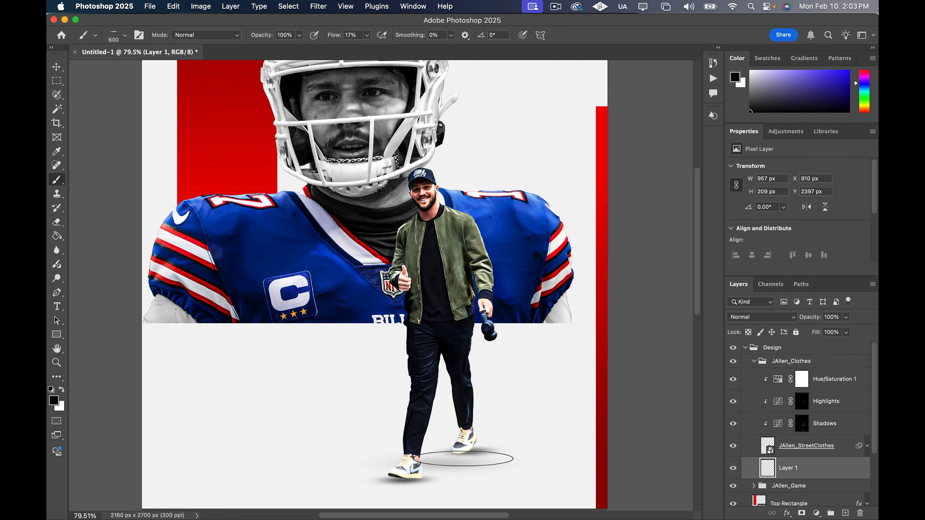
key("bracketleft")
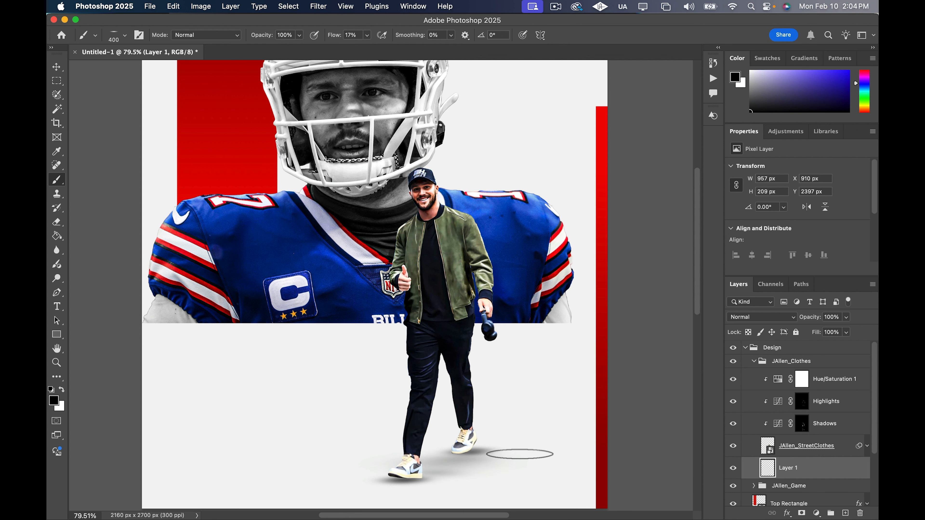
Rename the painted ground-shadow layer as SHadow
scroll(558, 378, "down", 1)
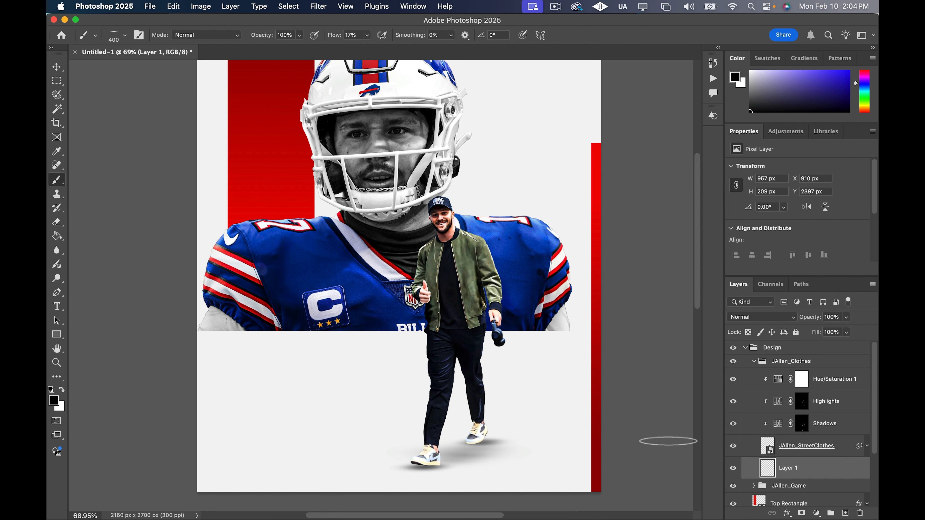
scroll(527, 372, "down", 1)
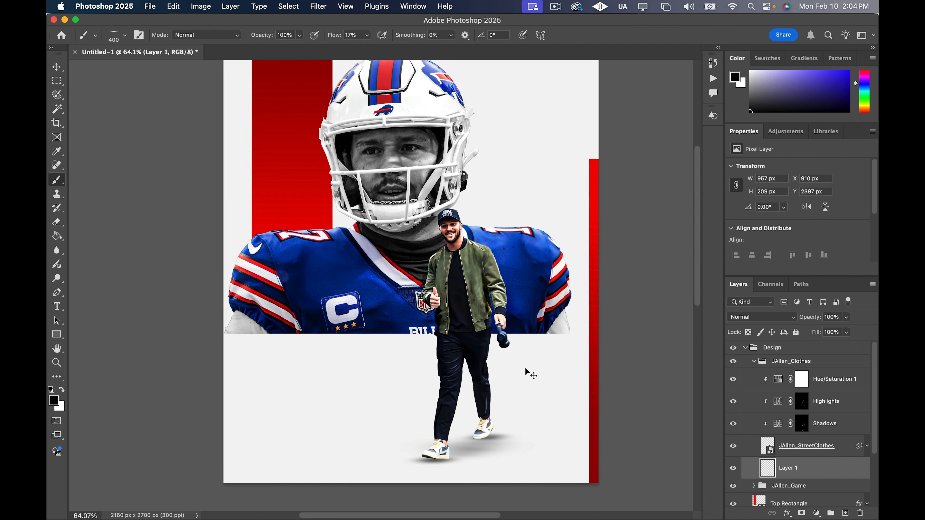
scroll(528, 373, "down", 3)
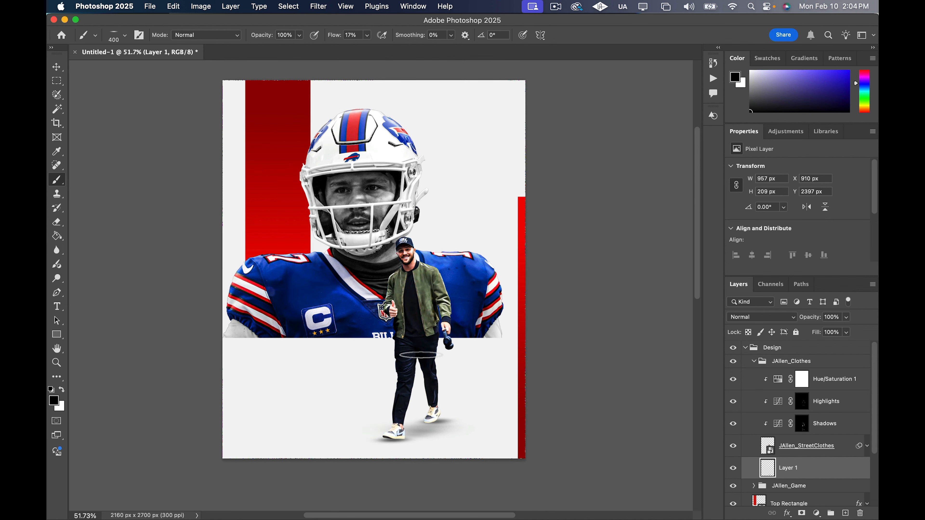
double_click(788, 468)
type("SHadow")
key("Return")
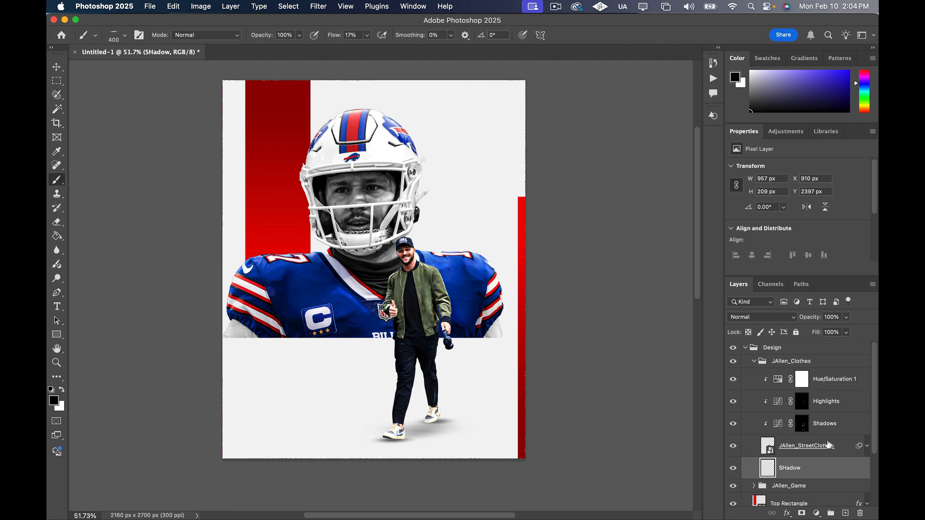
Collapse the JAllen_Clothes group and compare the poster with that group off and on
left_click(752, 364)
left_click(753, 362)
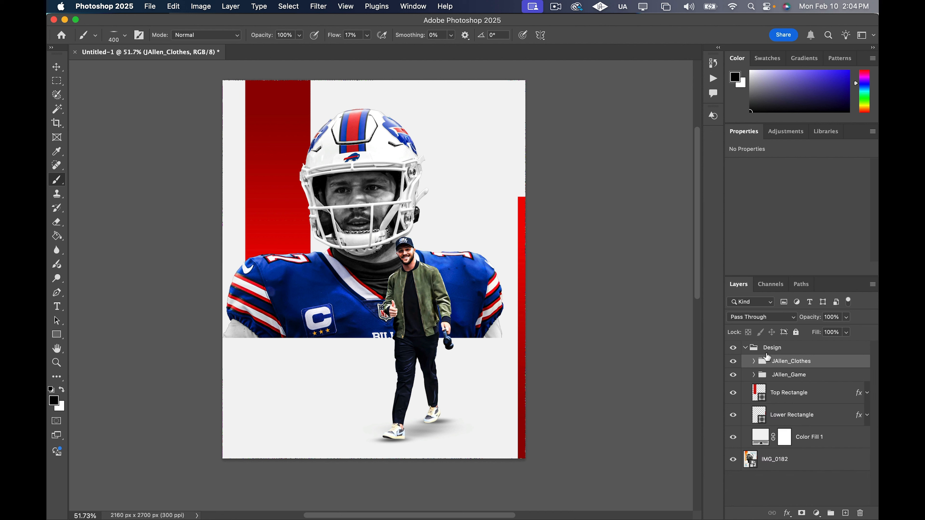
left_click(733, 362)
left_click(733, 362)
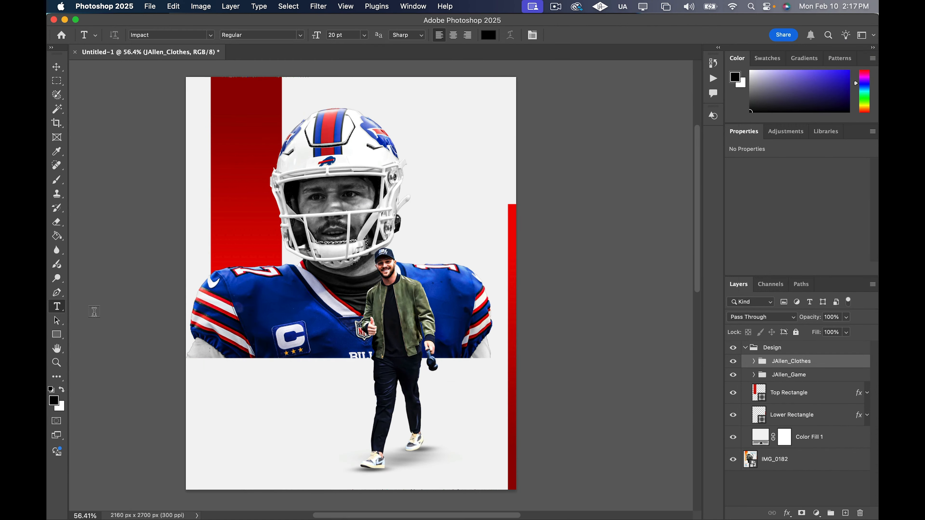
Start a text layer in the empty area below the jersey, beside the cutout's legs, and set its font to Arial
left_click(248, 410)
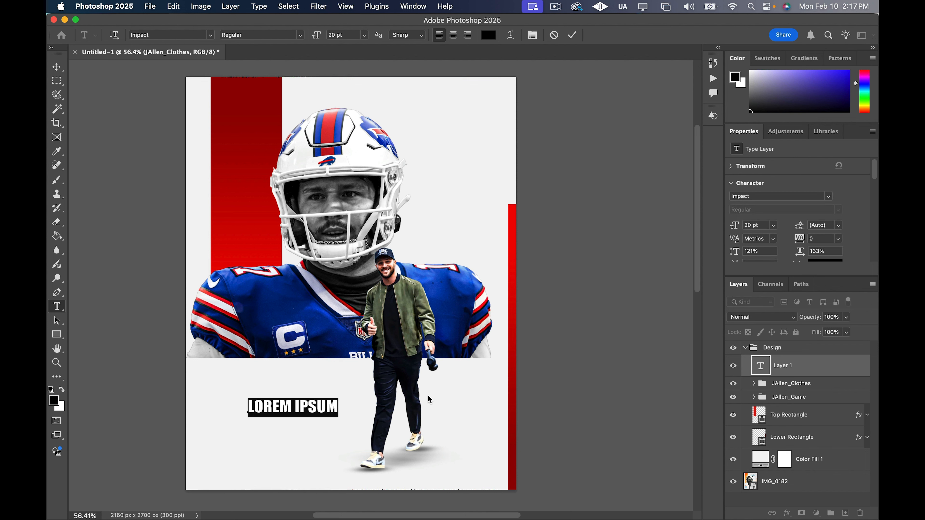
left_click(830, 197)
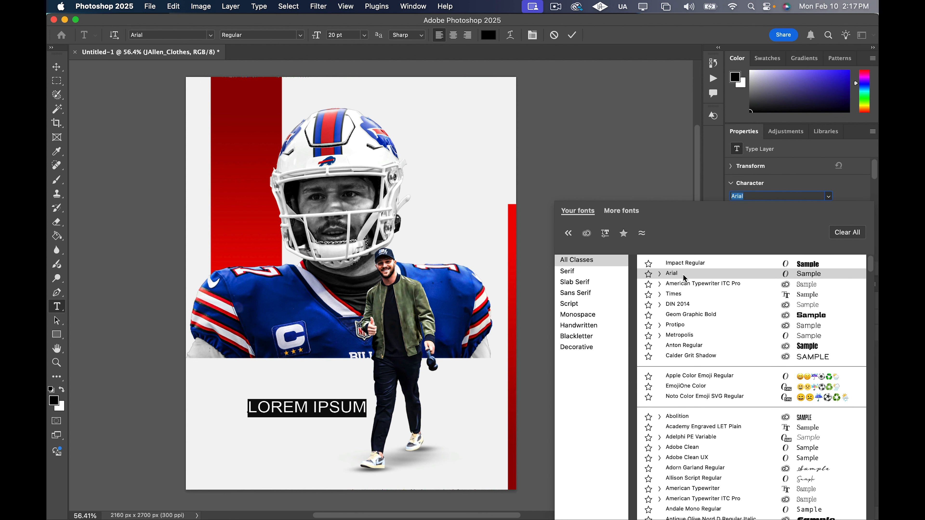
left_click(684, 276)
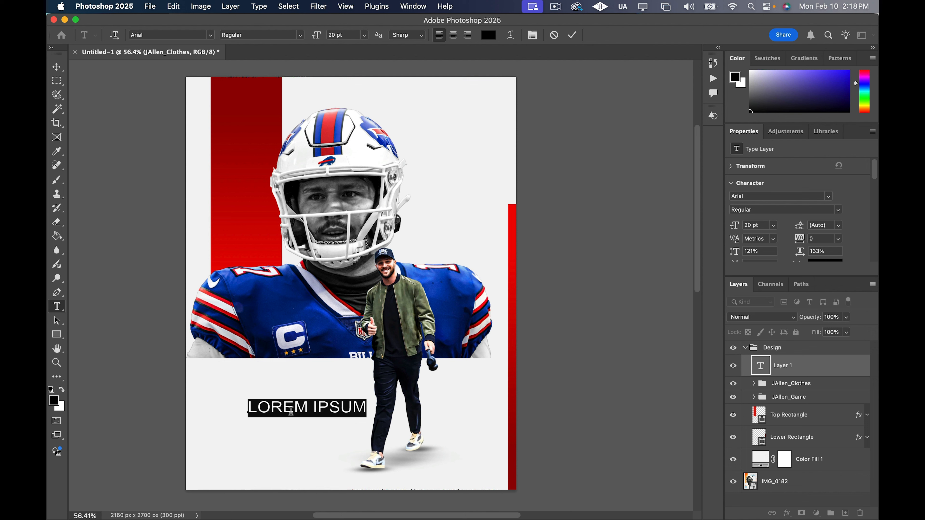
Enter MOST YARDS BY as the new text and move it closer to the poster's left edge, below the jersey
type("MOST YARDS")
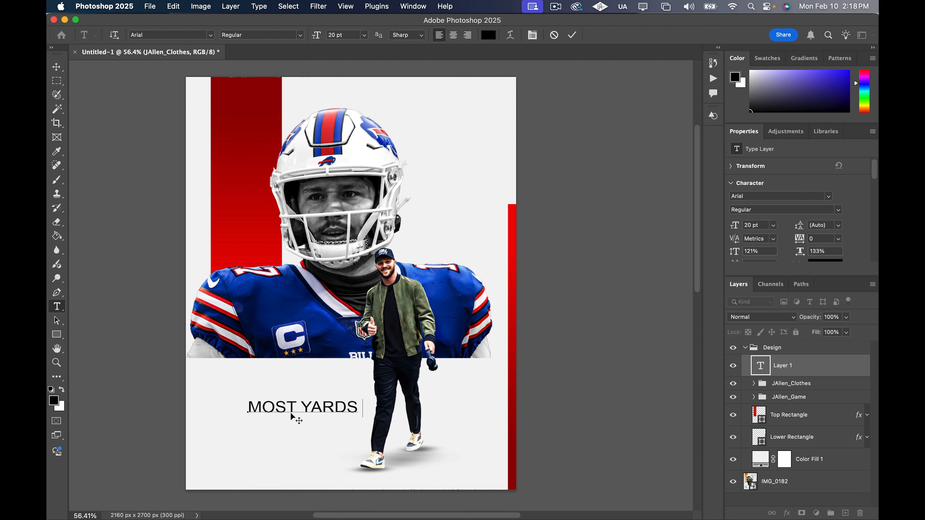
type(" BY")
left_click(57, 67)
left_click_drag(333, 409, 301, 418)
Rotate the MOST YARDS BY text to -90° and scale it to about 58%, standing it upright near the poster's lower-left edge
key("super+t")
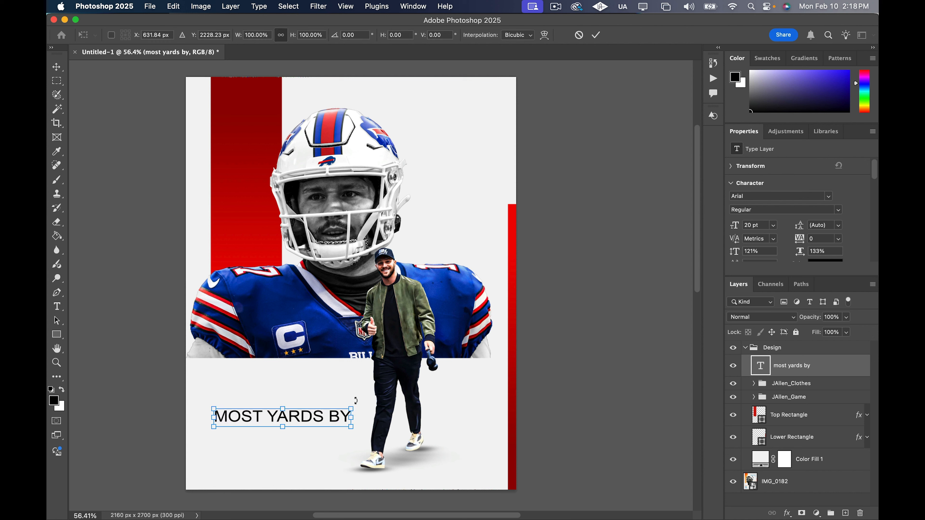
left_click_drag(356, 401, 224, 425)
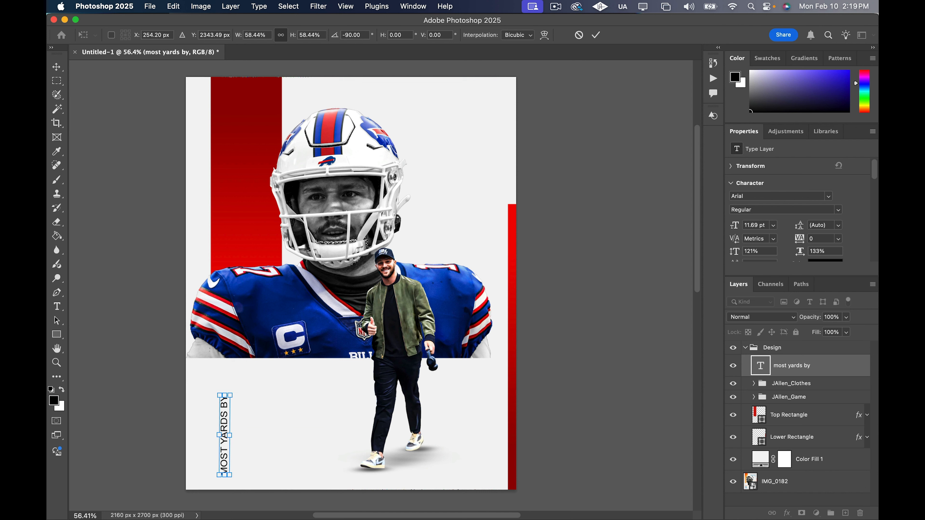
left_click(56, 67)
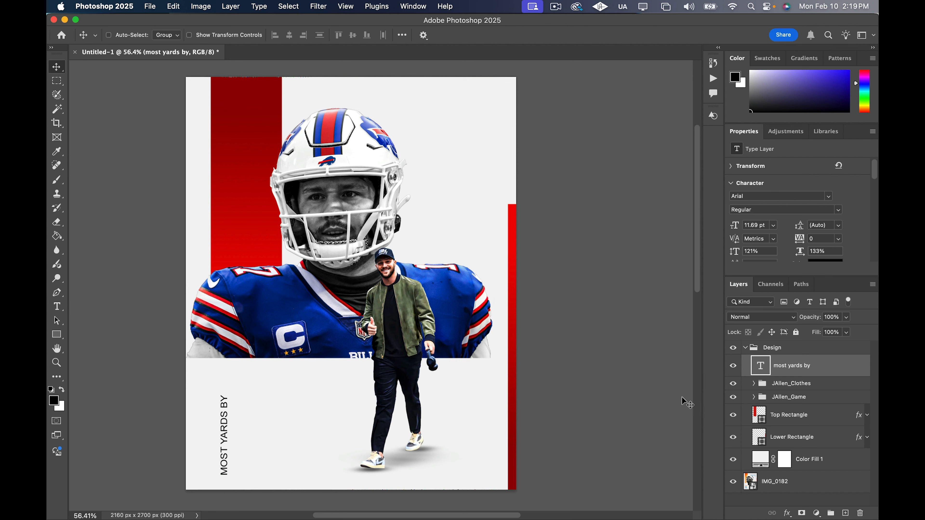
Stretch the MOST YARDS BY text to 160% vertical scale and shift it up and left, just below the jersey
left_click_drag(733, 251, 746, 248)
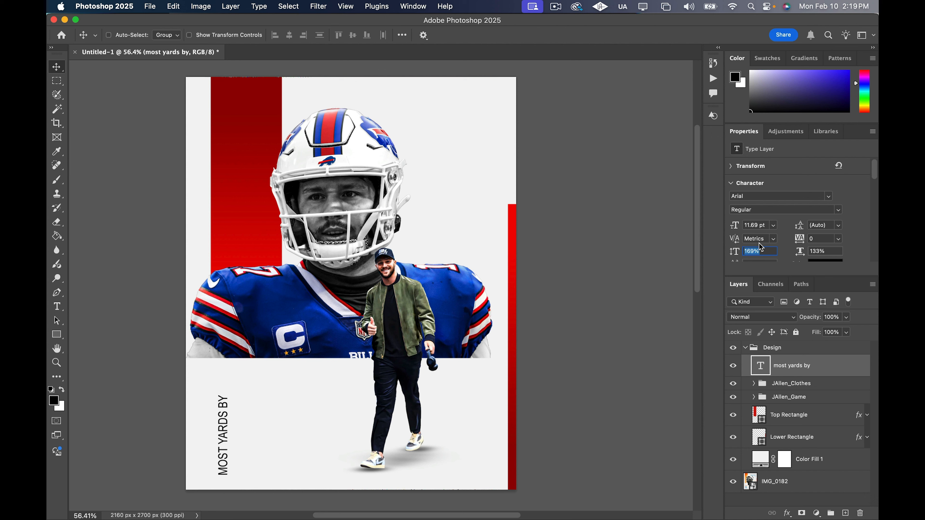
key("Down")
key("Return")
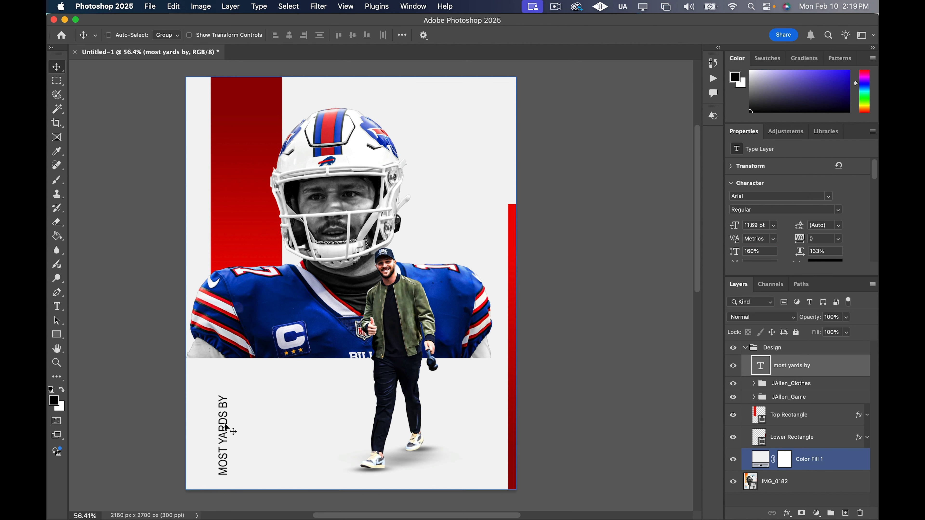
mouse_move(226, 429)
left_mouse_down()
mouse_move(219, 416)
mouse_move(215, 425)
left_mouse_up()
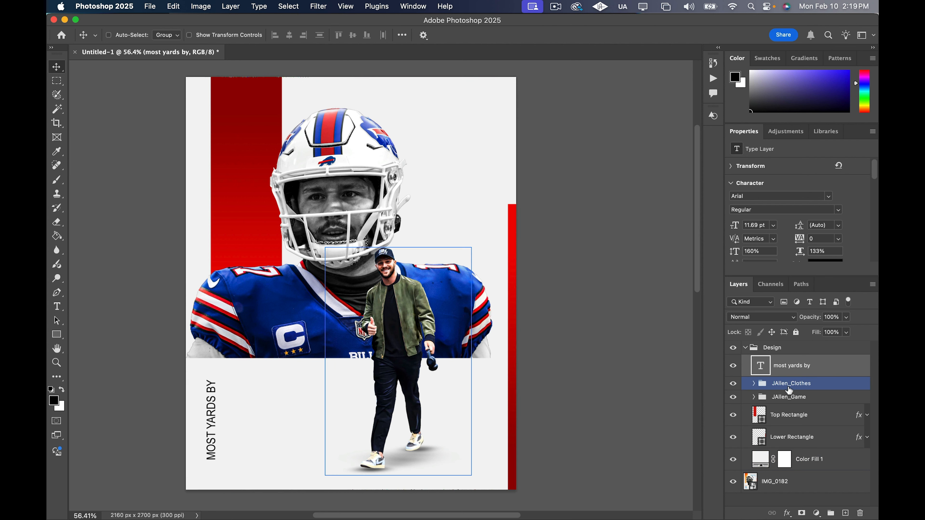
Add a text layer reading 2 beside the vertical line, using the Impact font with 186% horizontal scale
key("t")
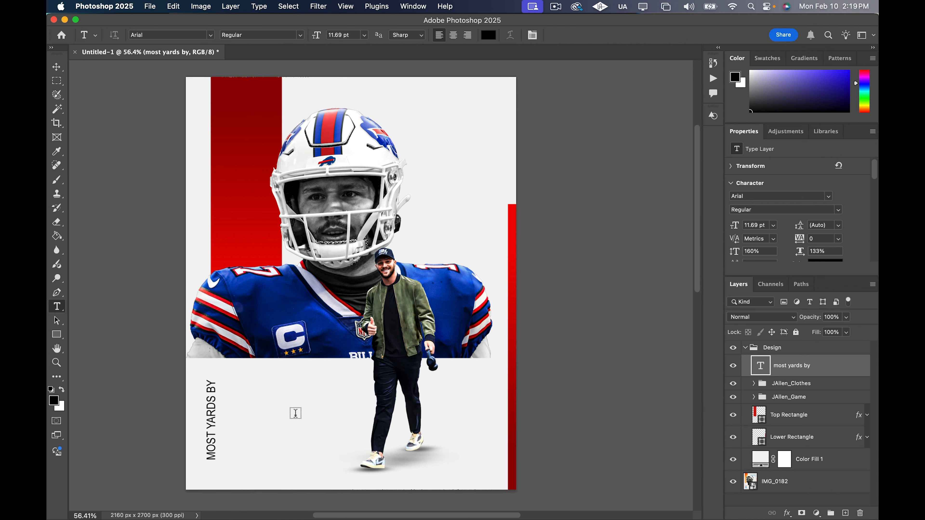
left_click(271, 411)
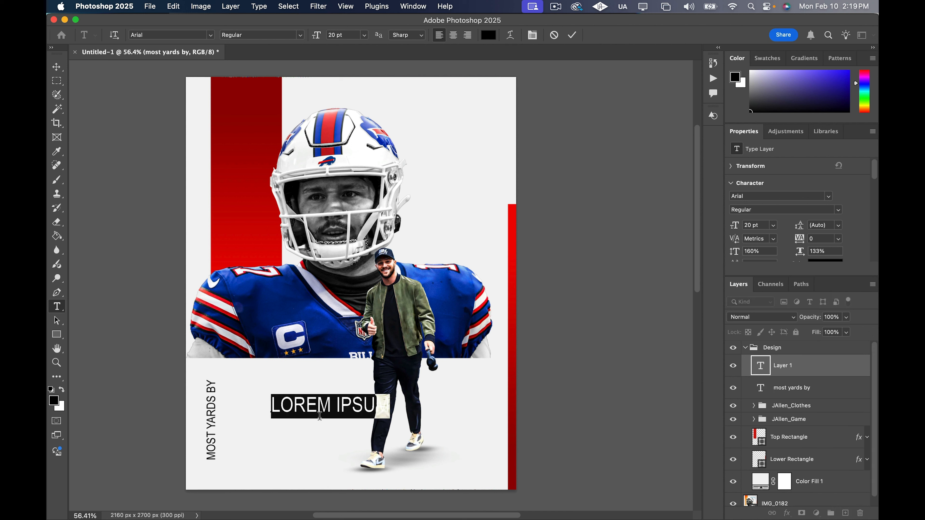
left_click(828, 197)
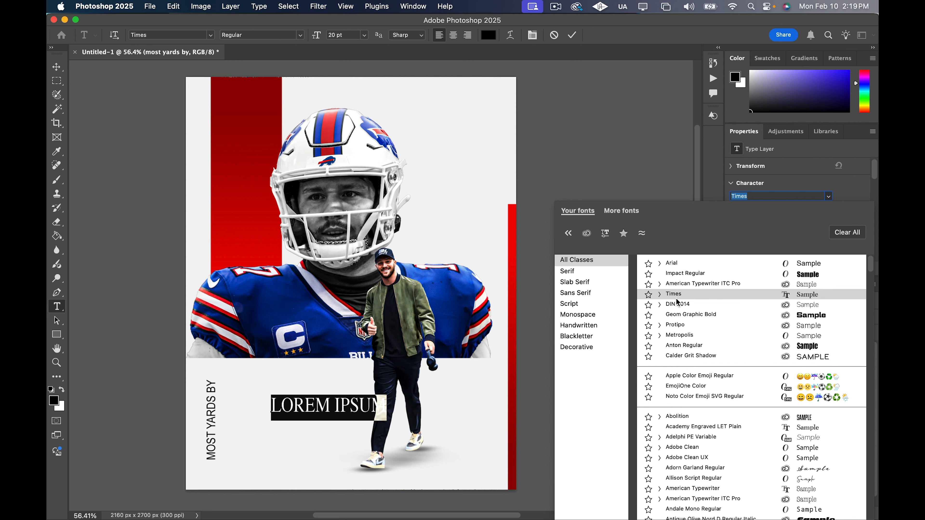
left_click(677, 274)
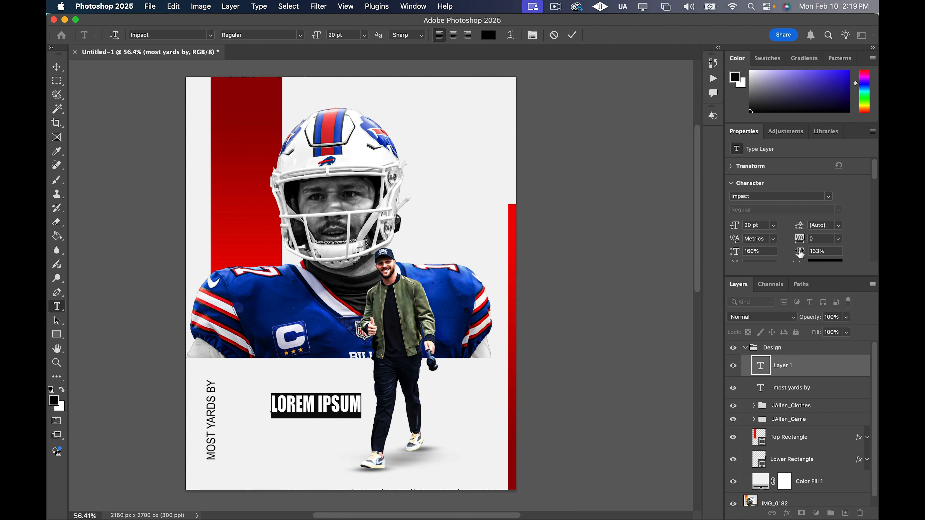
left_click_drag(800, 254, 808, 277)
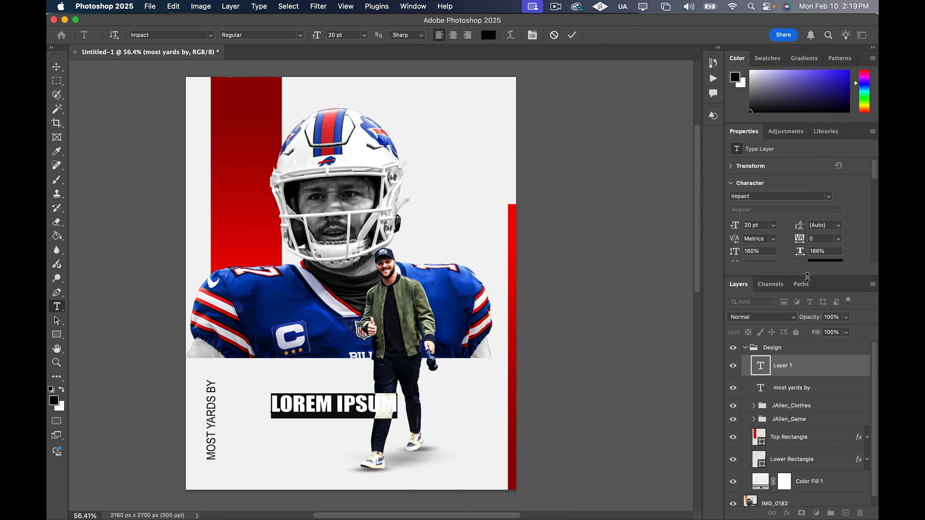
type("2")
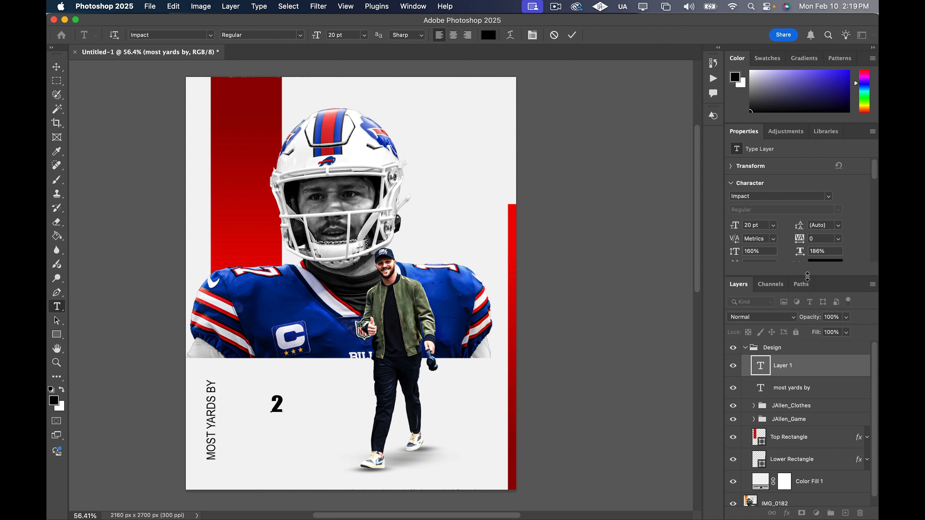
Scale the number 2 up to about 174%
left_click(57, 67)
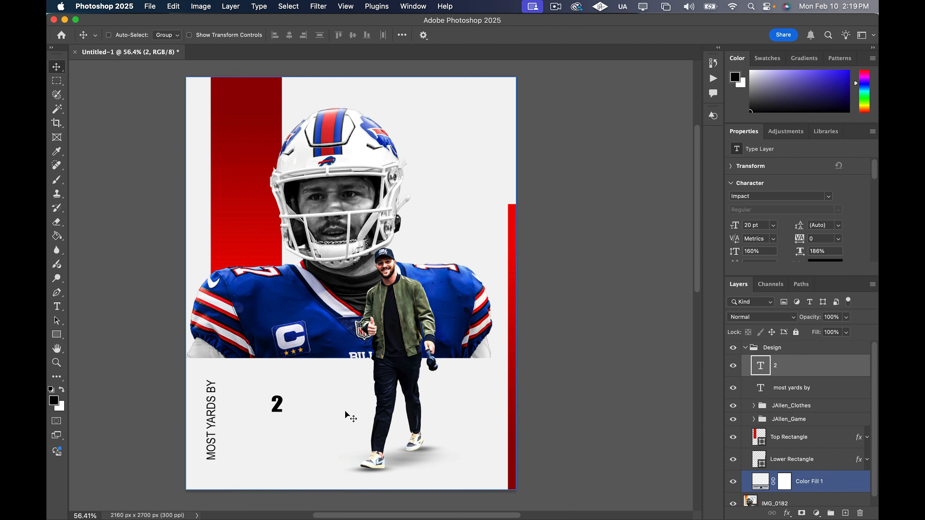
key("super+t")
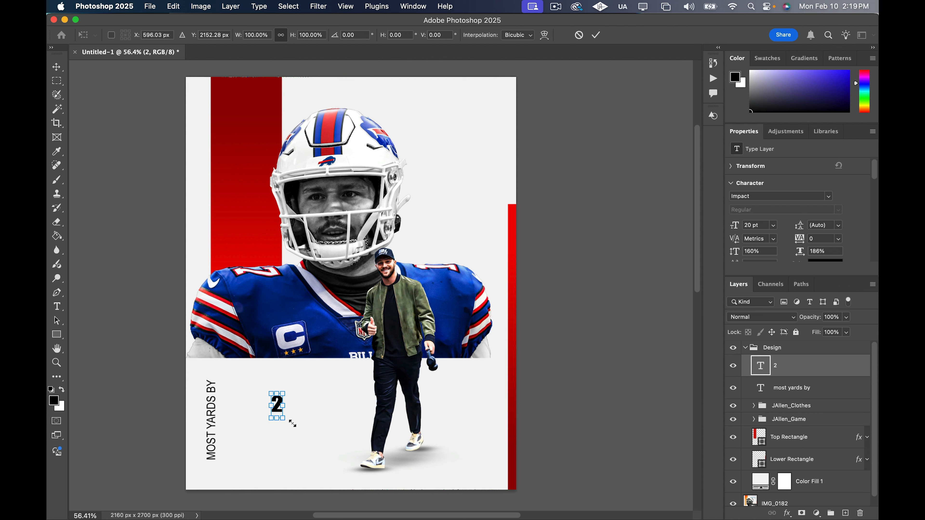
left_click_drag(293, 424, 302, 442)
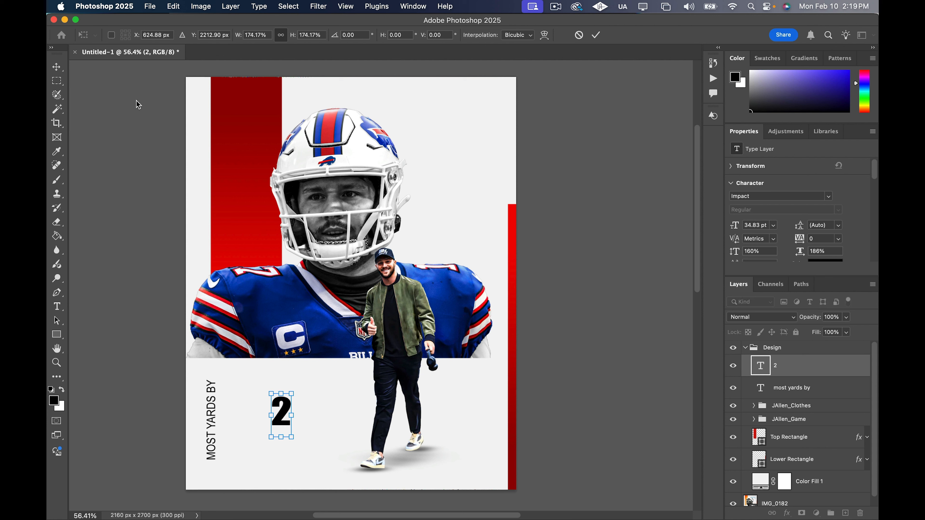
left_click(57, 67)
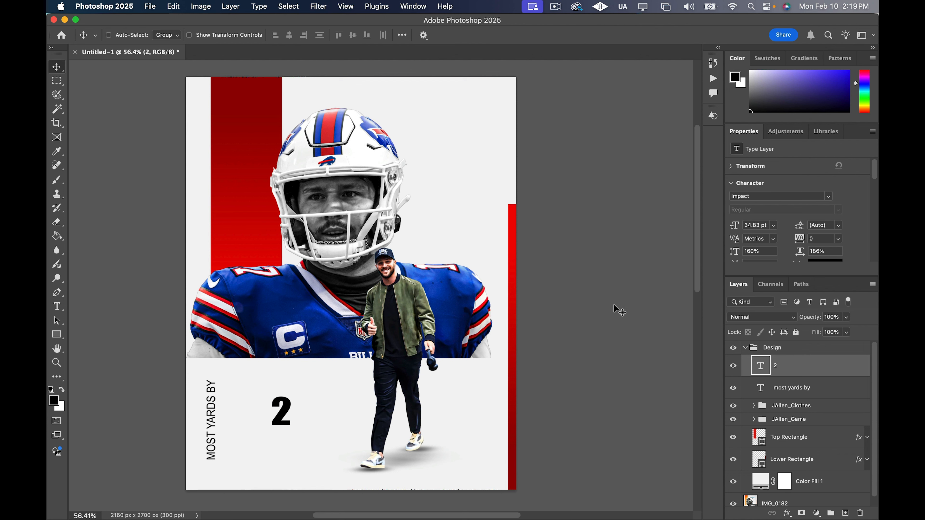
Extend the number to 200 and place it right beside the upper end of the vertical MOST YARDS BY text
double_click(760, 366)
left_click(291, 407)
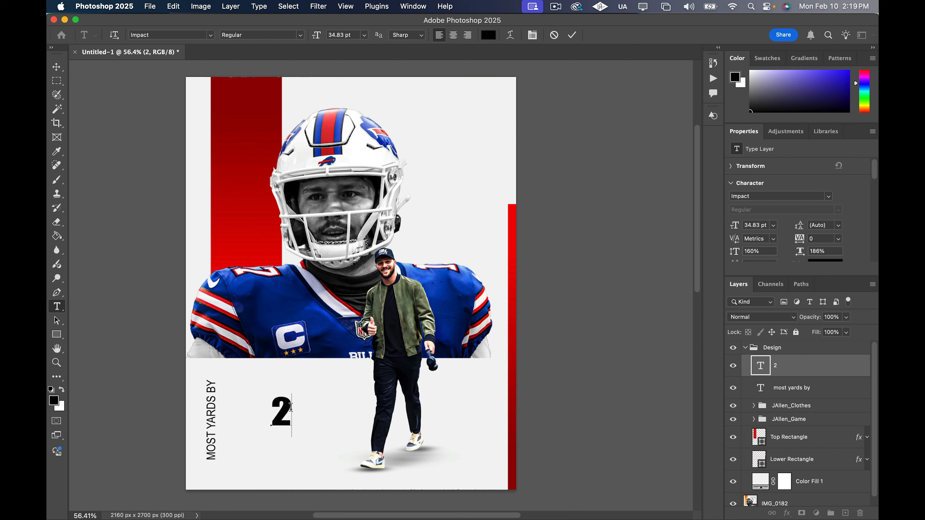
type("00")
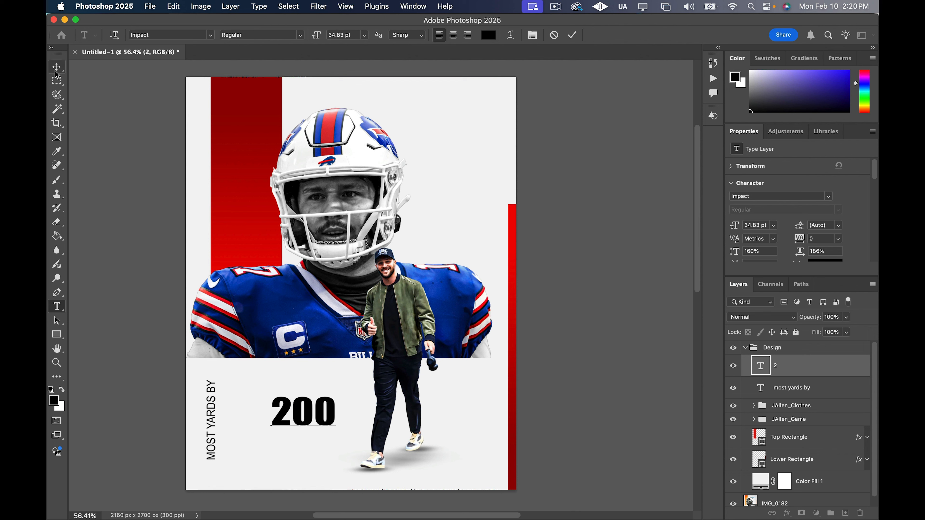
left_click(57, 68)
left_click_drag(314, 410, 266, 394)
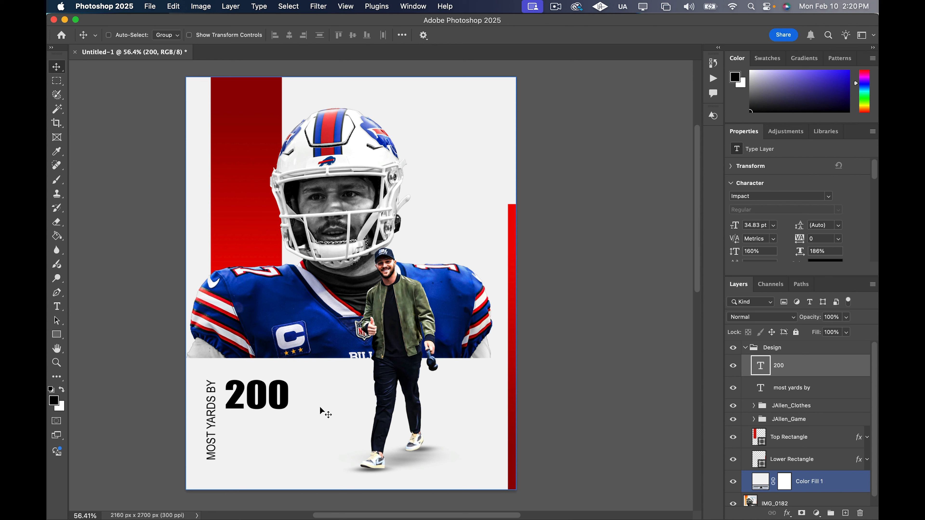
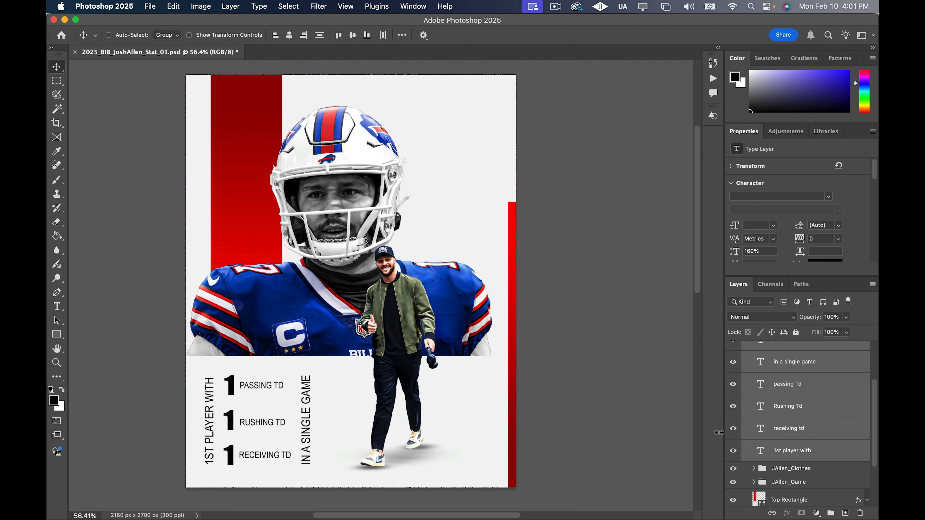
Group all the text layers from the uppermost 1 through 1st player with inside the Design group
left_click(817, 428)
scroll(817, 429, "up", 2)
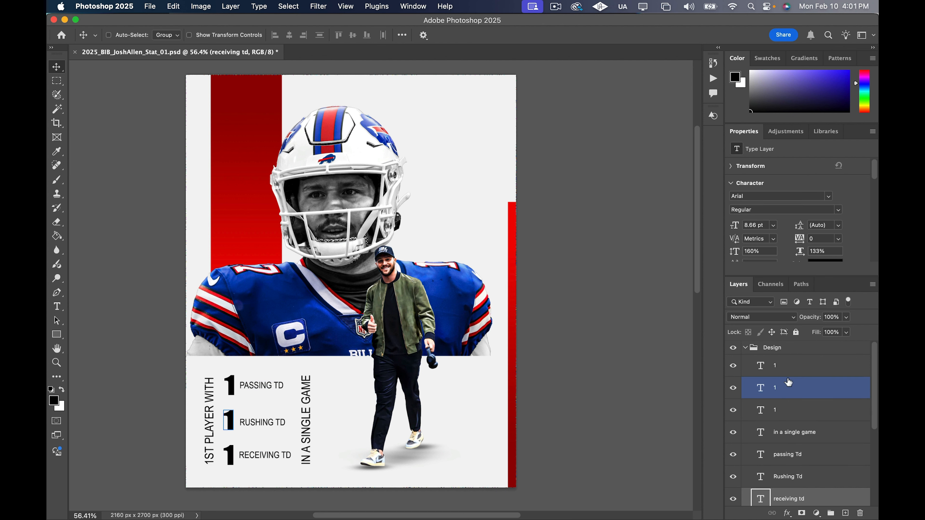
left_click(800, 369)
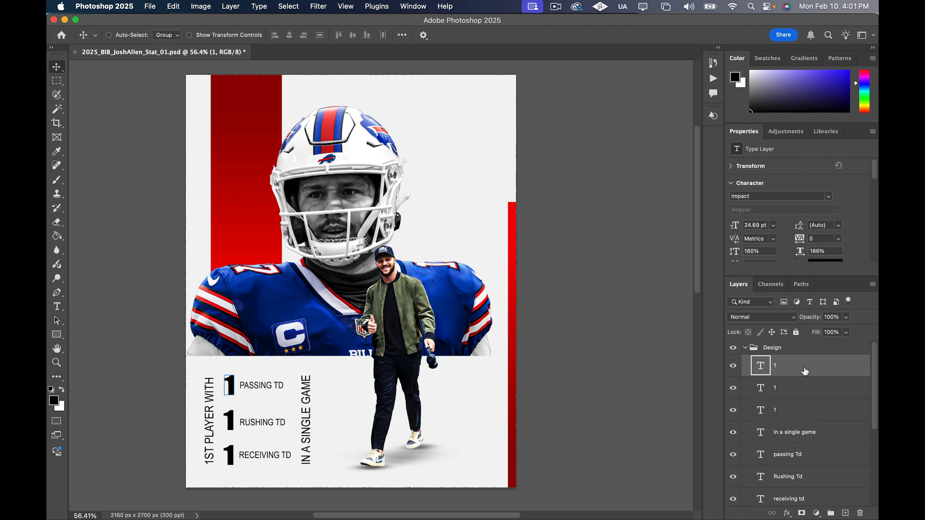
scroll(819, 410, "down", 3)
left_click(824, 417)
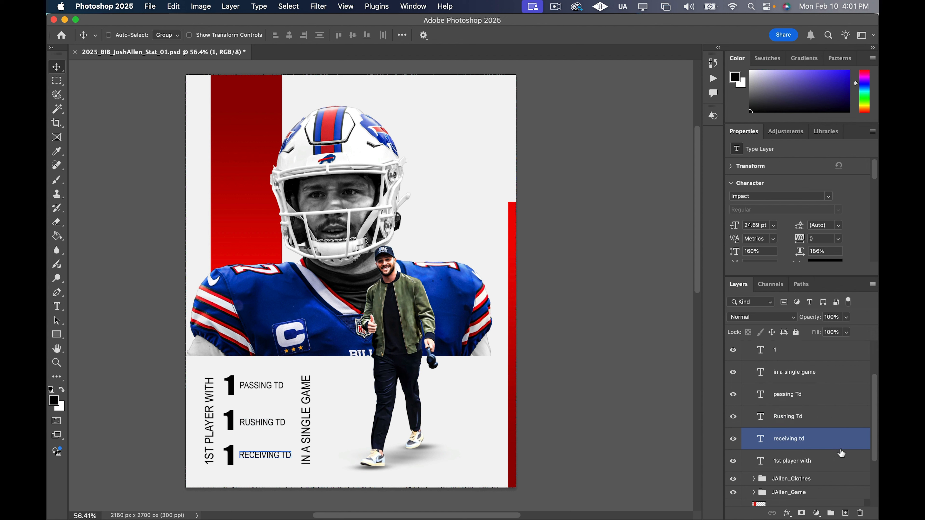
left_click(840, 460, "shift")
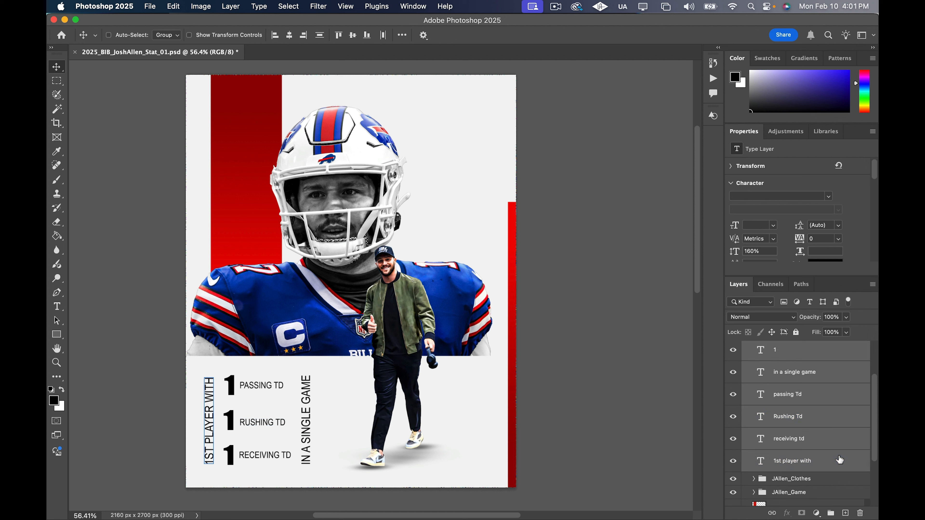
key("super+j")
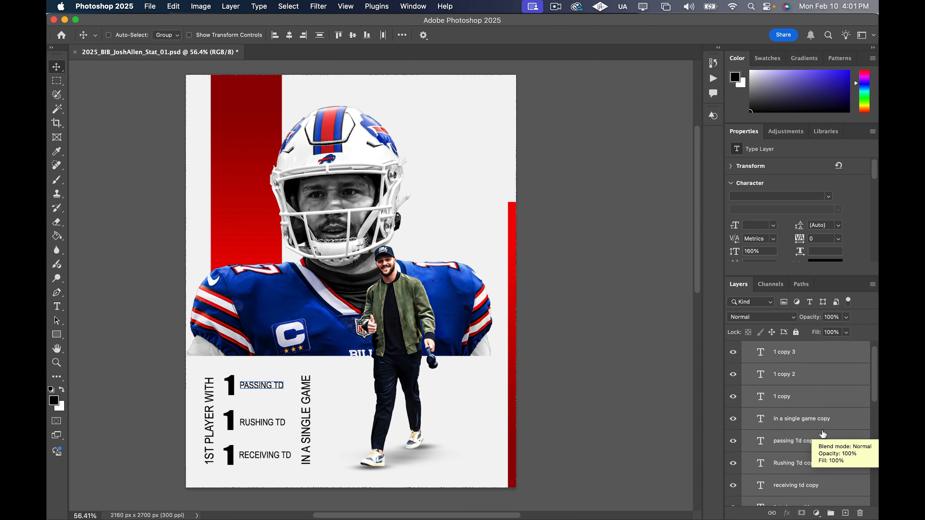
key("super+z")
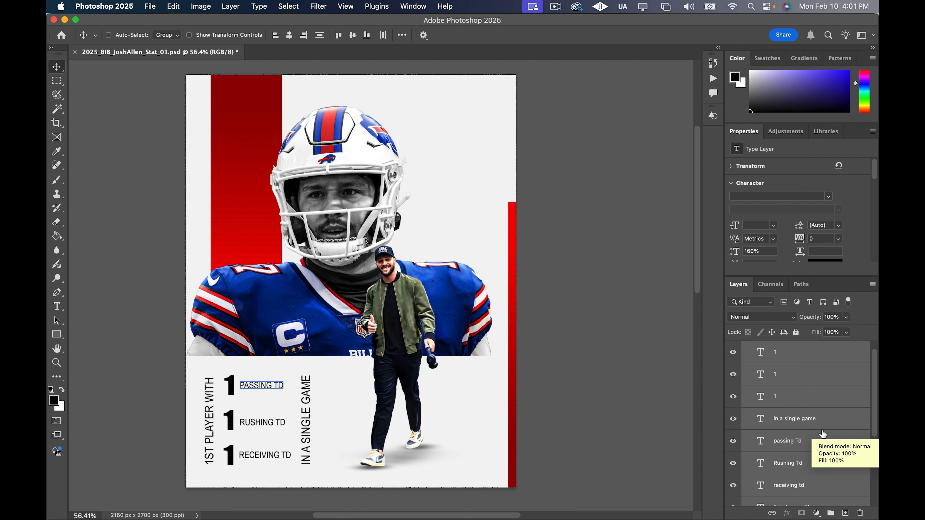
key("super+g")
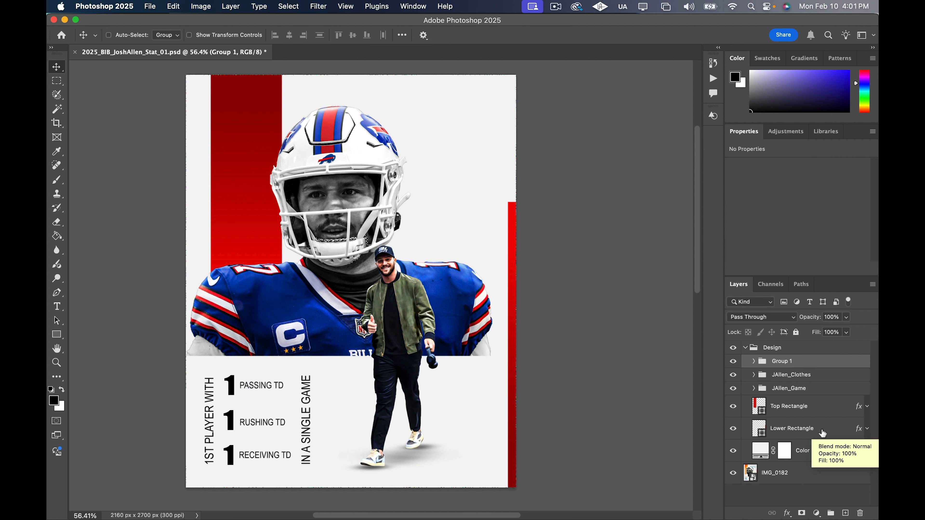
Rename the new text group as stats
double_click(780, 362)
type("stats")
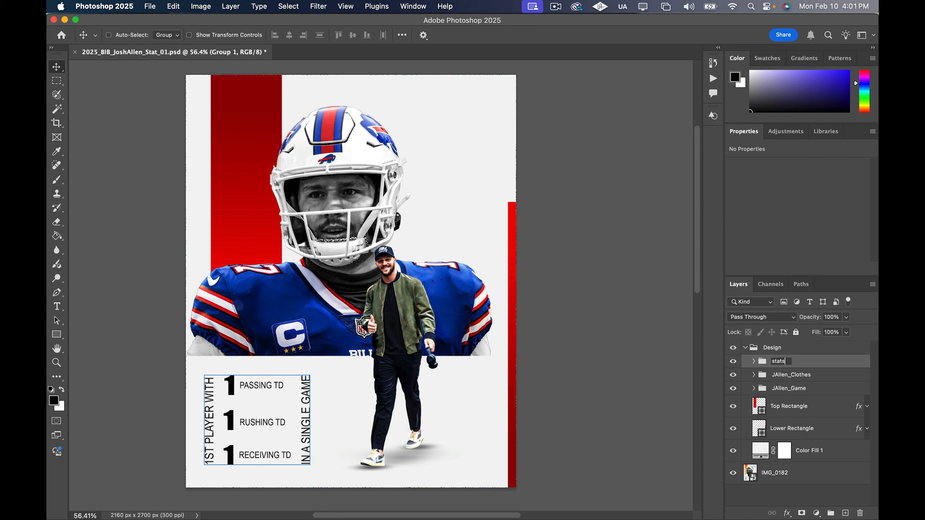
key("Return")
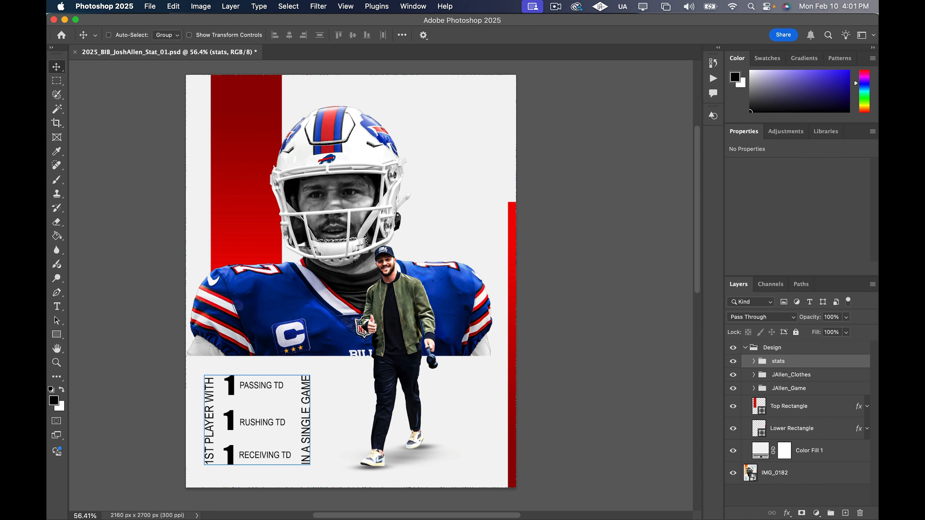
Expand the stats group and add a Gradient Overlay to the 1 beside PASSING TD
left_click(754, 361)
scroll(842, 397, "down", 1)
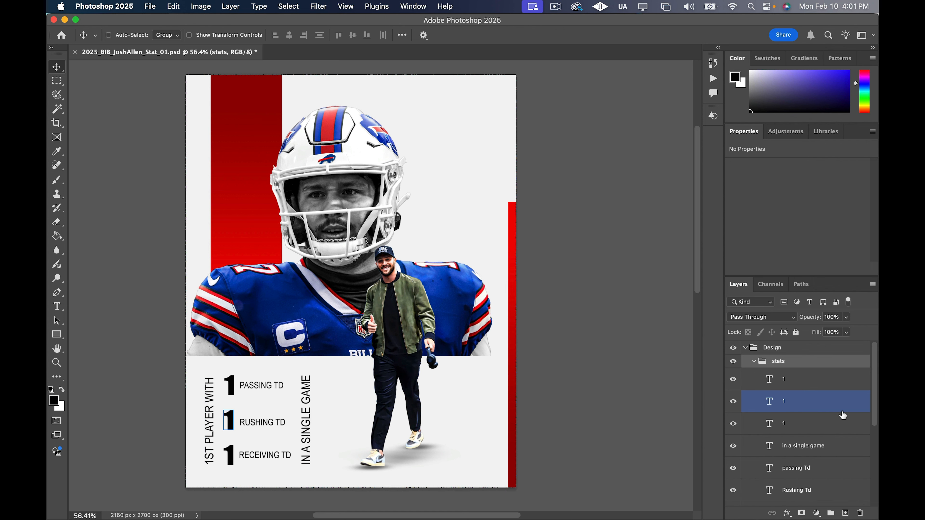
left_click(827, 367)
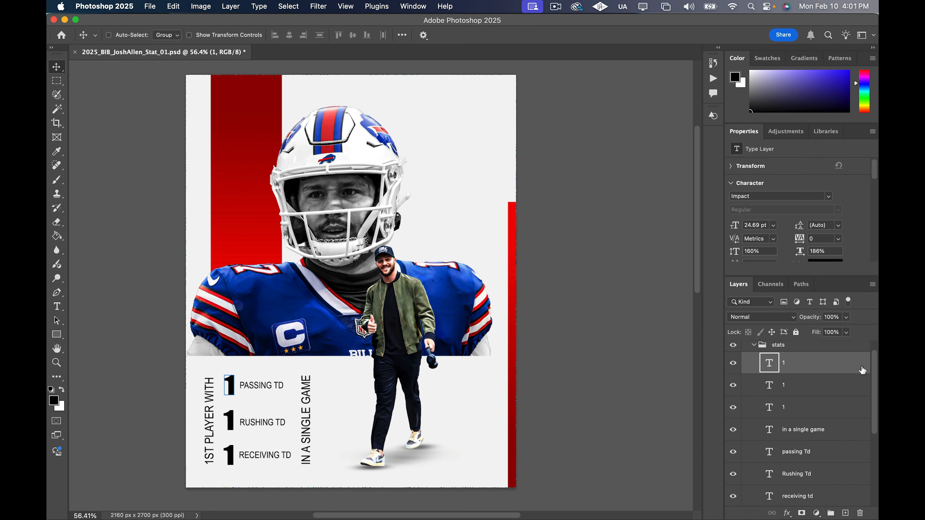
double_click(795, 364)
left_click_drag(351, 159, 620, 92)
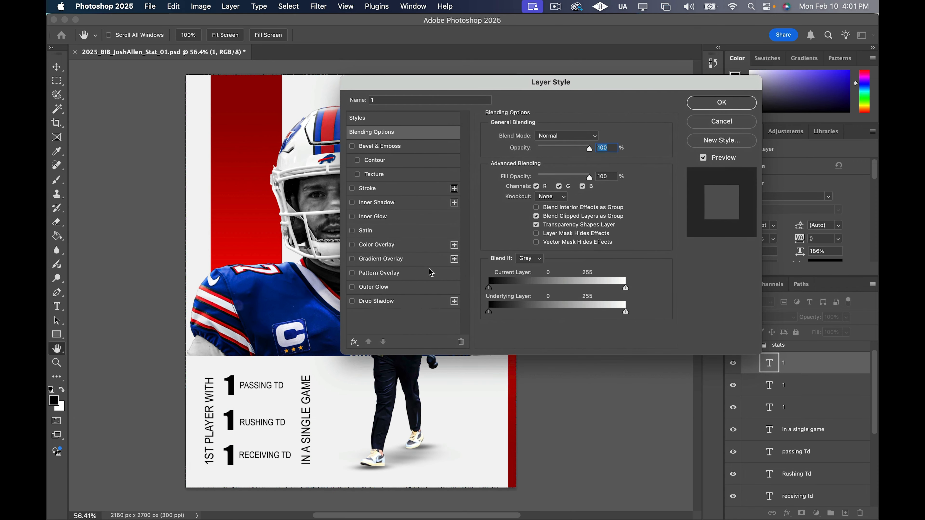
left_click(400, 260)
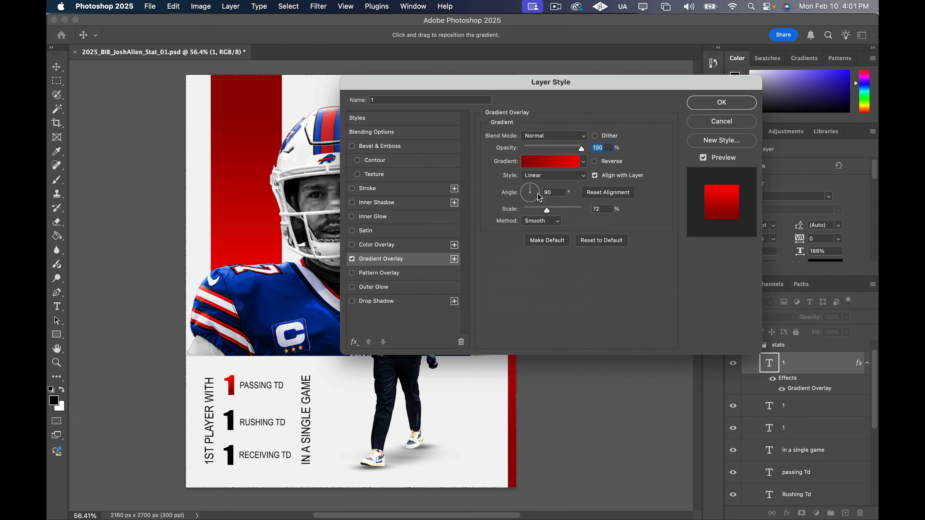
Edit the overlay's gradient and set its starting colour stop to dark blue, 011994
left_click(559, 161)
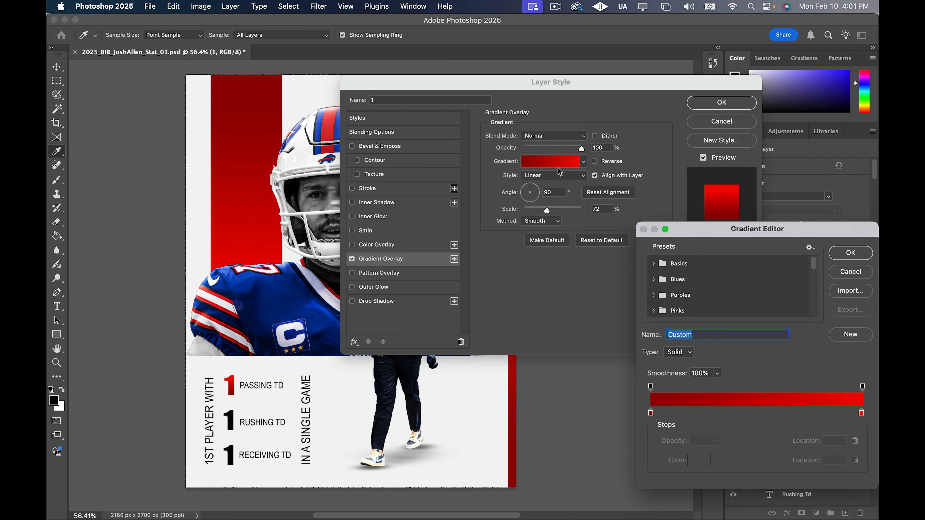
left_click_drag(623, 170, 614, 163)
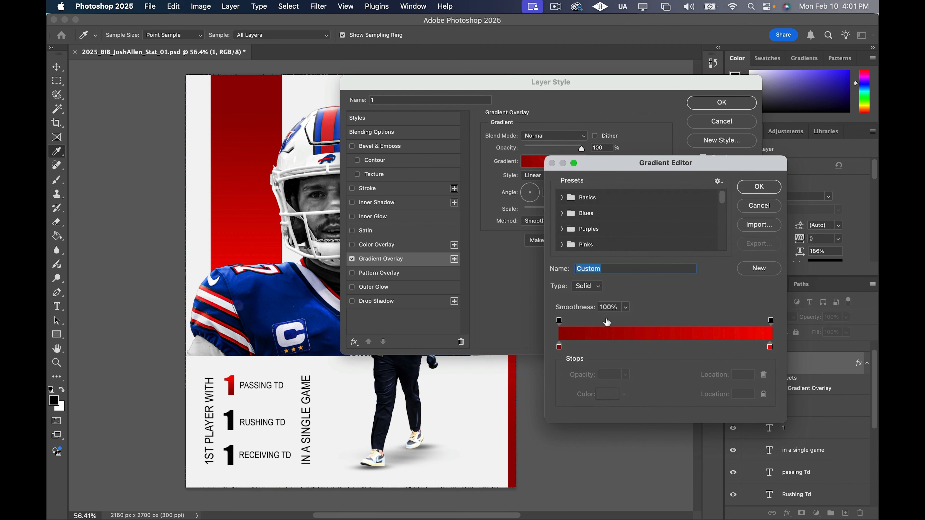
left_click(559, 347)
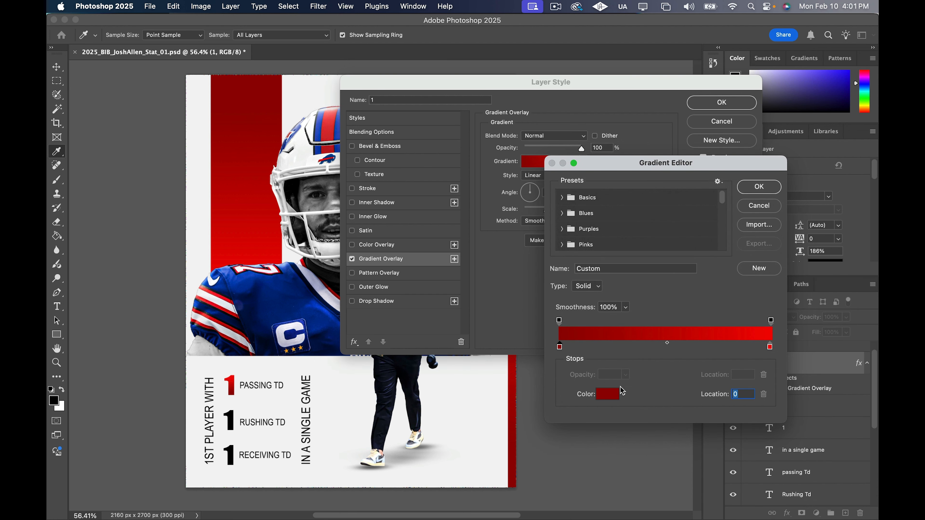
left_click(607, 394)
left_click(747, 209)
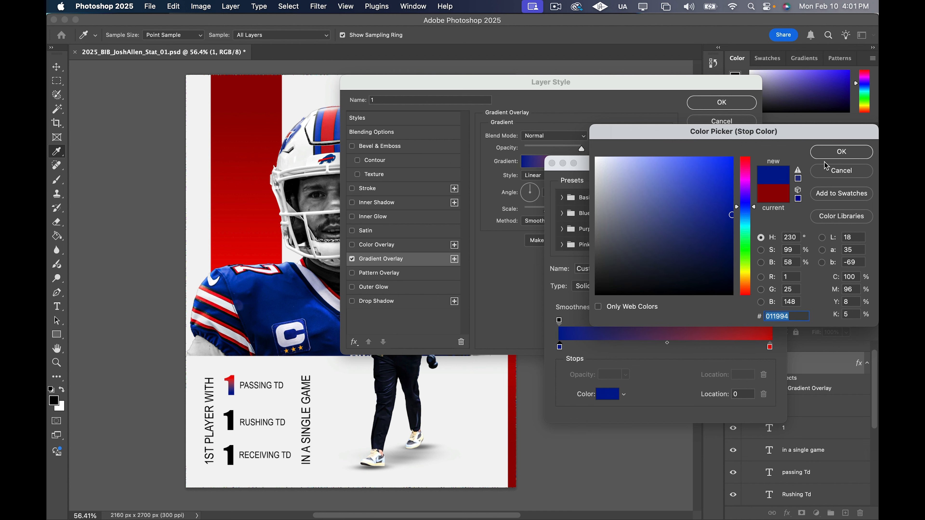
left_click(826, 154)
Set the gradient's ending colour stop to bright blue, 2042f0
left_click(771, 347)
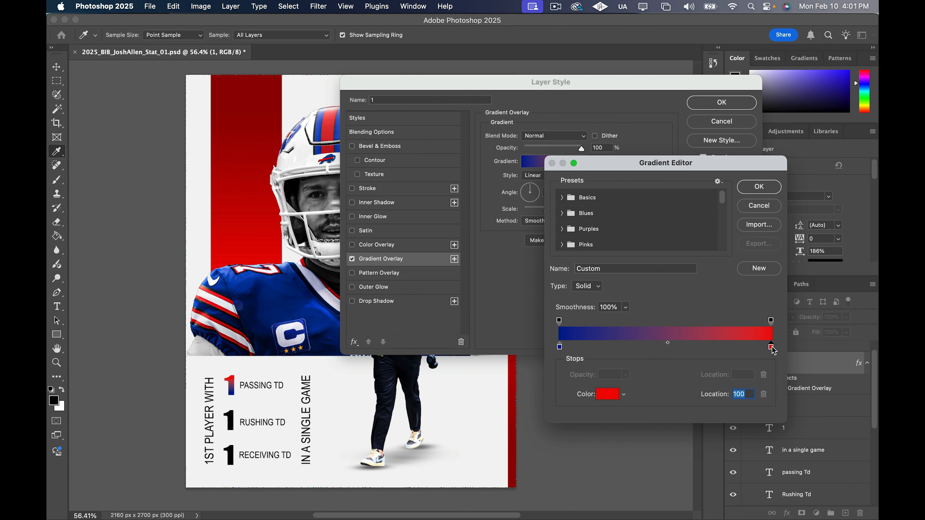
left_click(607, 397)
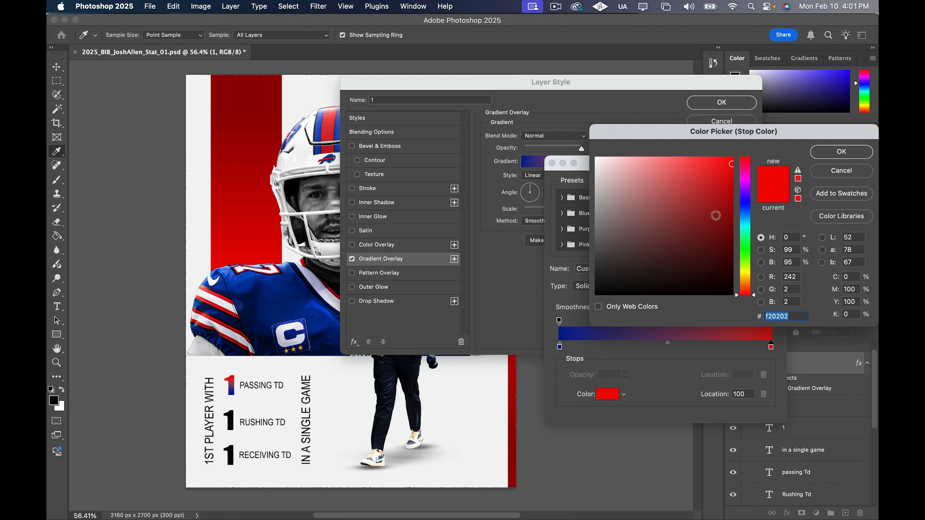
left_click_drag(754, 291, 754, 207)
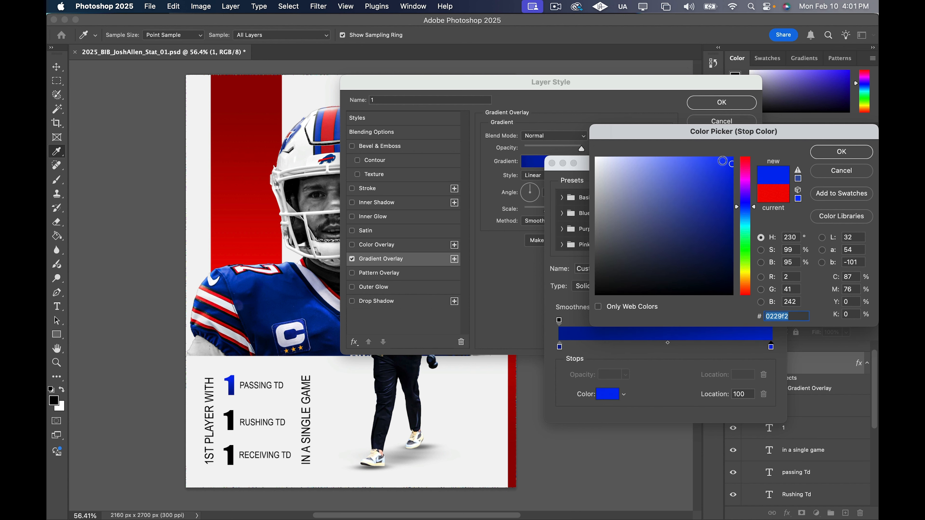
left_click(725, 162)
left_click_drag(725, 163, 715, 165)
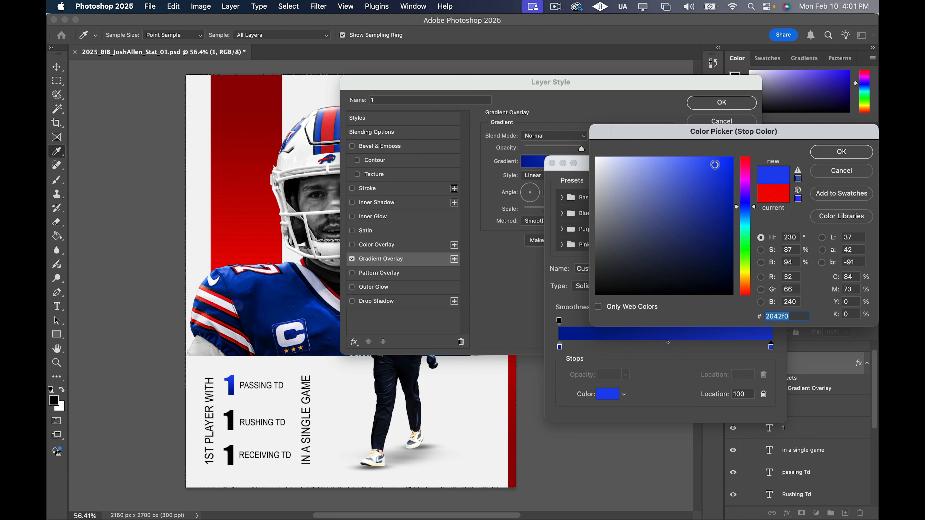
left_click(835, 153)
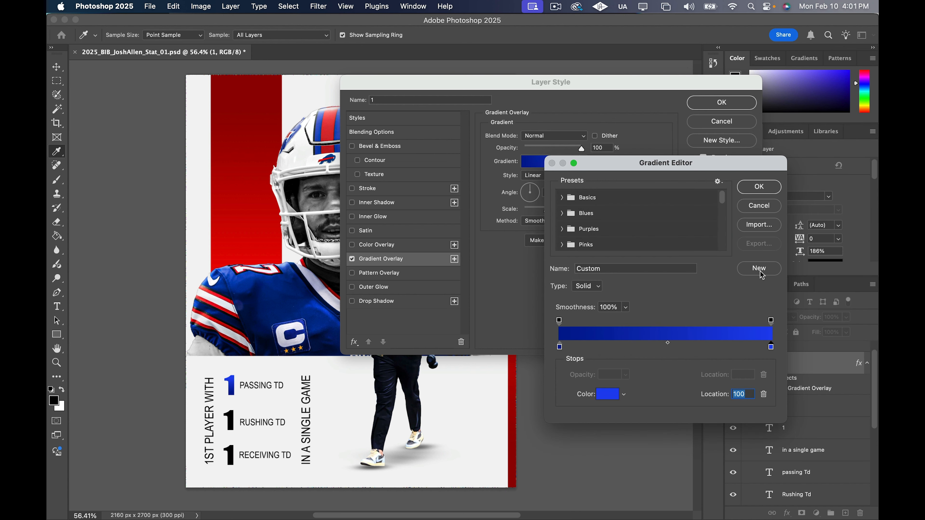
Darken the blue of the gradient's starting stop slightly
left_click(559, 347)
left_click(610, 395)
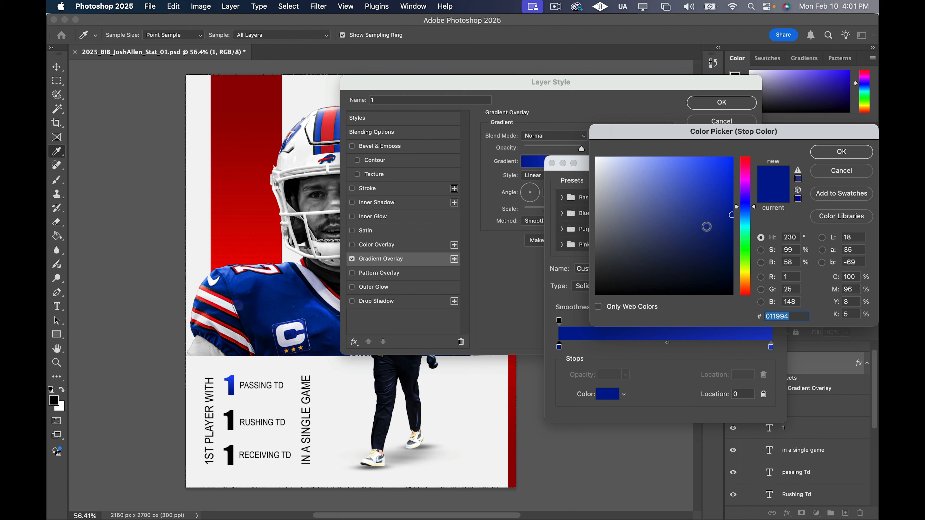
left_click(730, 225)
left_click(730, 226)
left_click(838, 153)
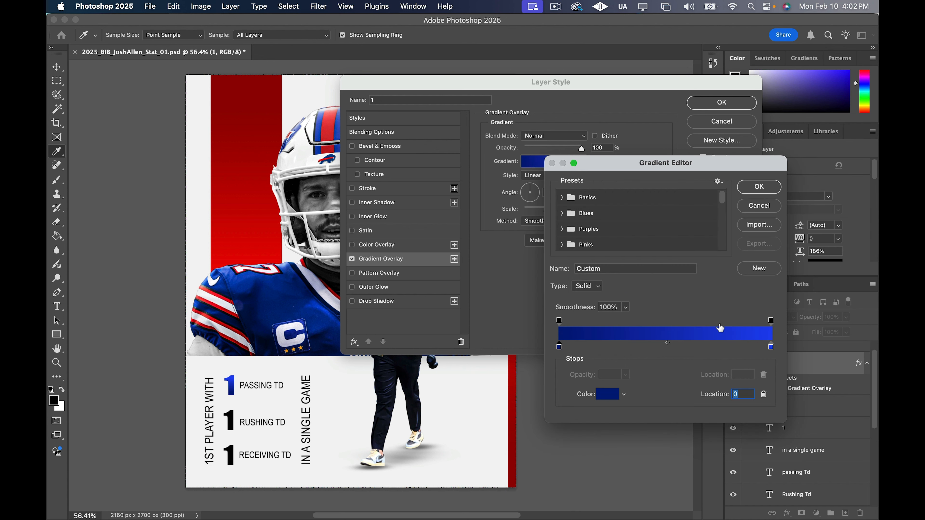
Place the ending stop at location 99, give it a lighter, less saturated blue, and apply the gradient overlay
left_click_drag(772, 347, 770, 347)
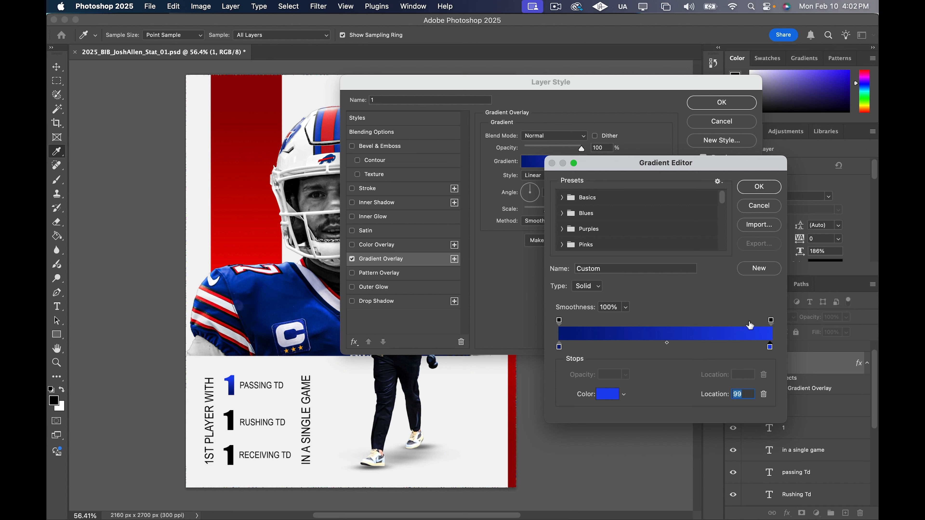
left_click(619, 399)
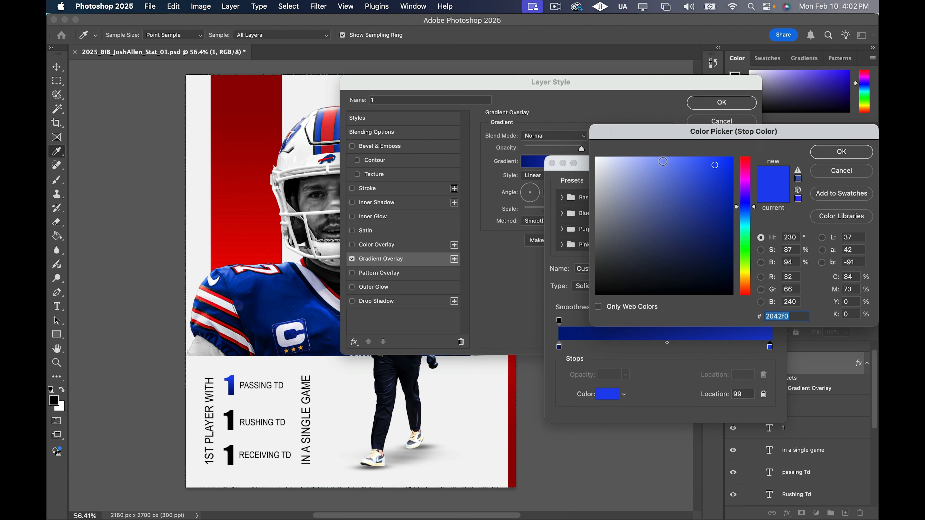
left_click(667, 160)
left_click_drag(672, 160, 678, 159)
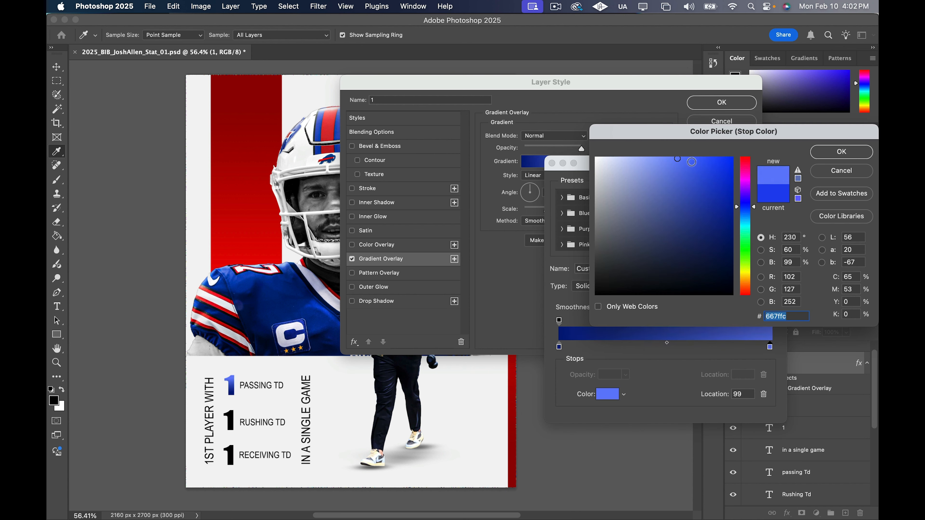
left_click(691, 162)
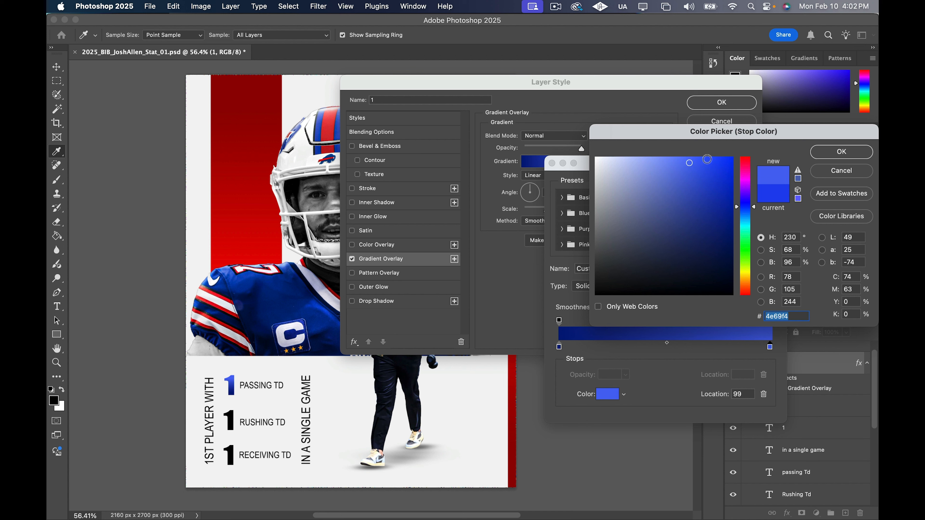
left_click(693, 162)
left_click(815, 152)
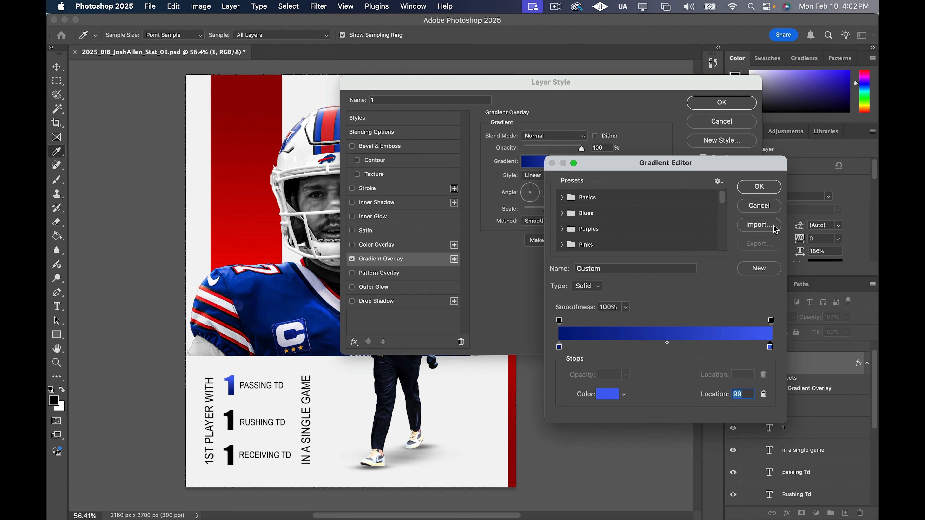
left_click(758, 186)
left_click(732, 110)
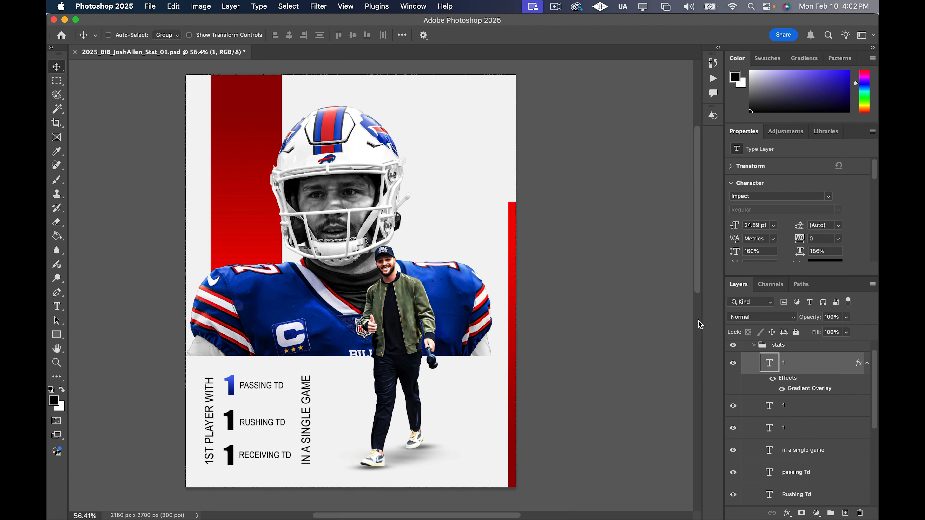
Collapse the first 1 layer's effects and apply the same blue Gradient Overlay to the 1 beside RUSHING TD
left_click(868, 363)
left_click(854, 390)
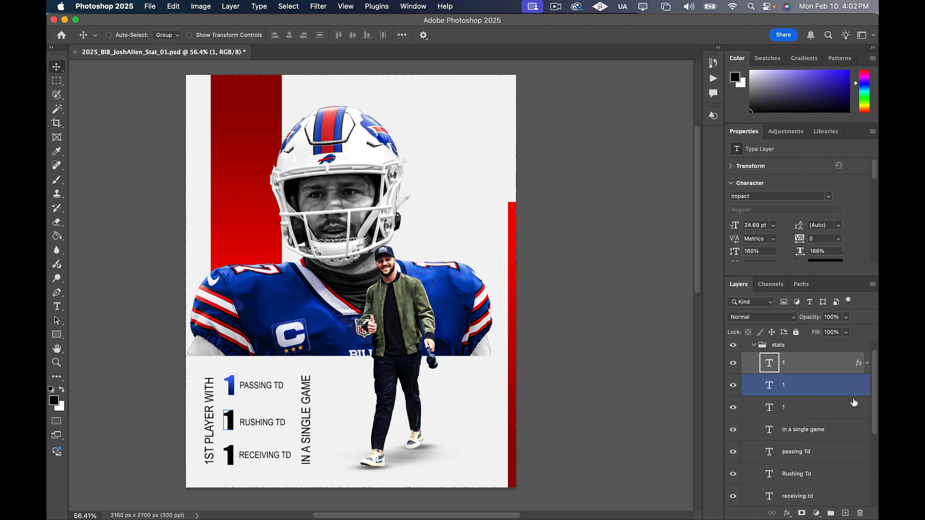
double_click(849, 386)
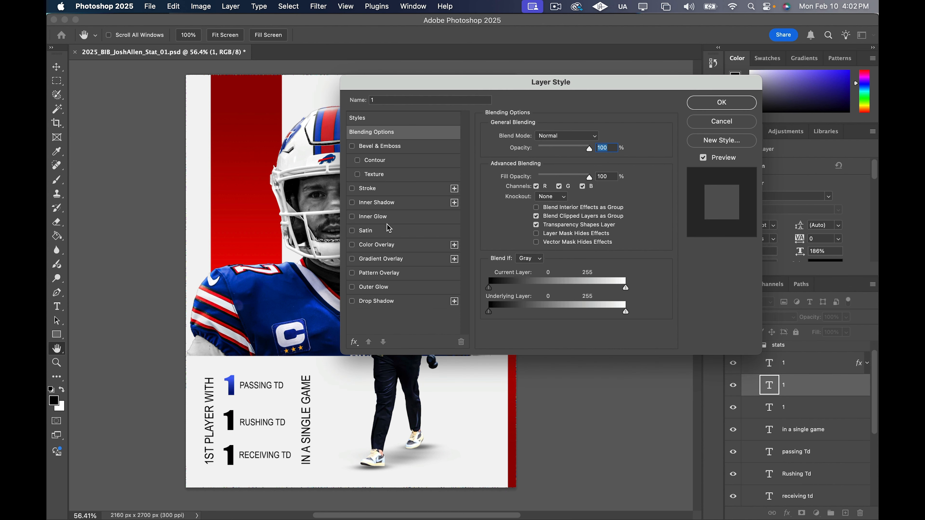
left_click(387, 260)
left_click(726, 106)
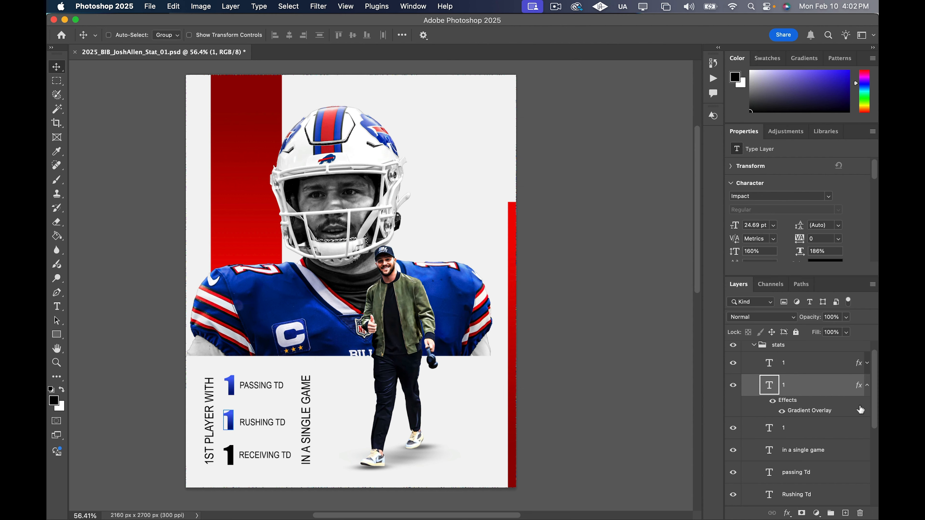
Apply the same blue Gradient Overlay to the 1 beside RECEIVING TD
left_click(845, 432)
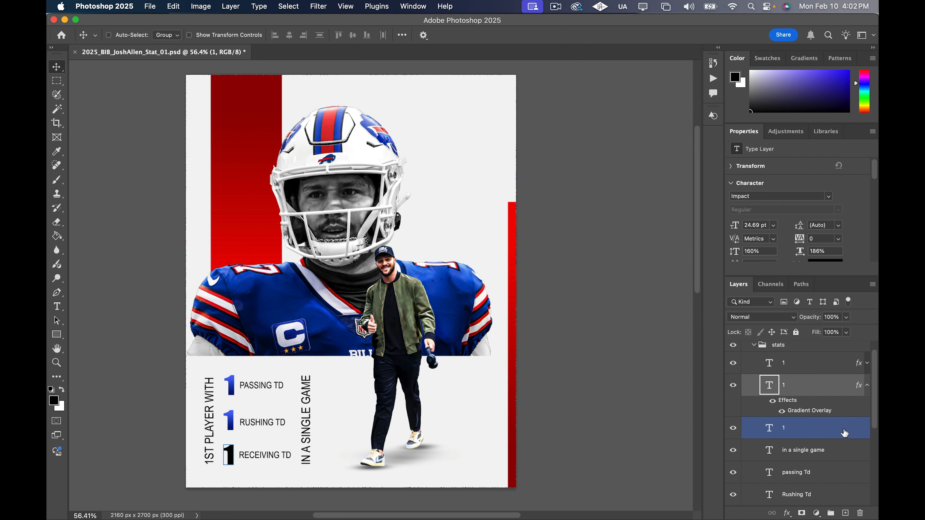
double_click(859, 436)
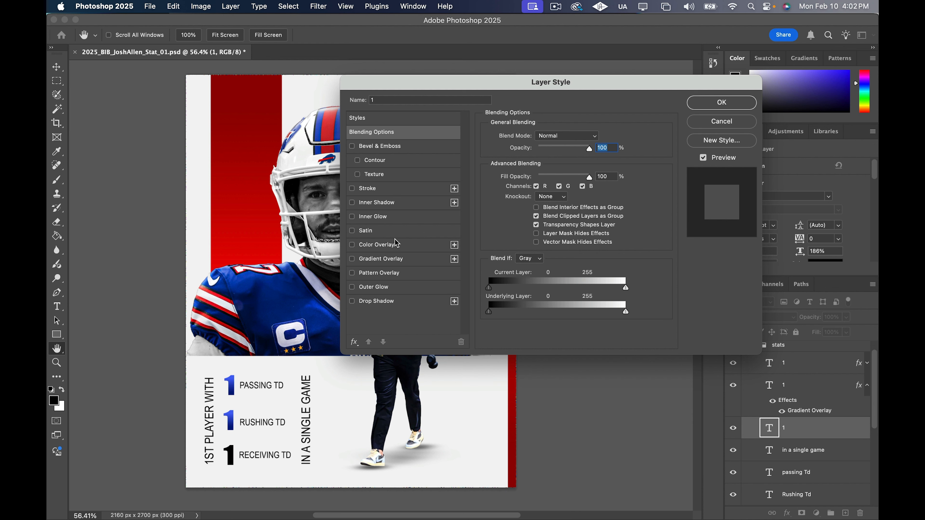
left_click(403, 260)
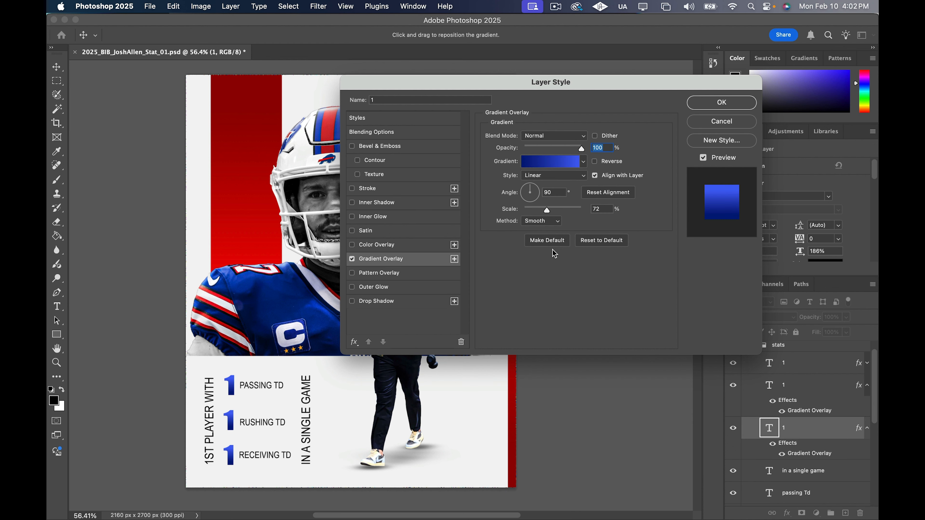
left_click(722, 103)
Collapse the effects lists of the 1 layers in the stats group
scroll(633, 255, "down", 1)
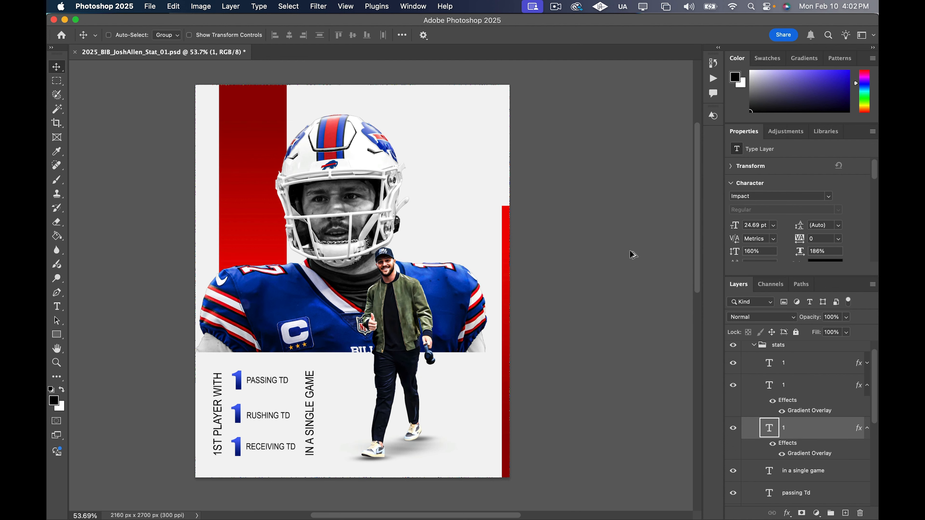
scroll(603, 296, "up", 1)
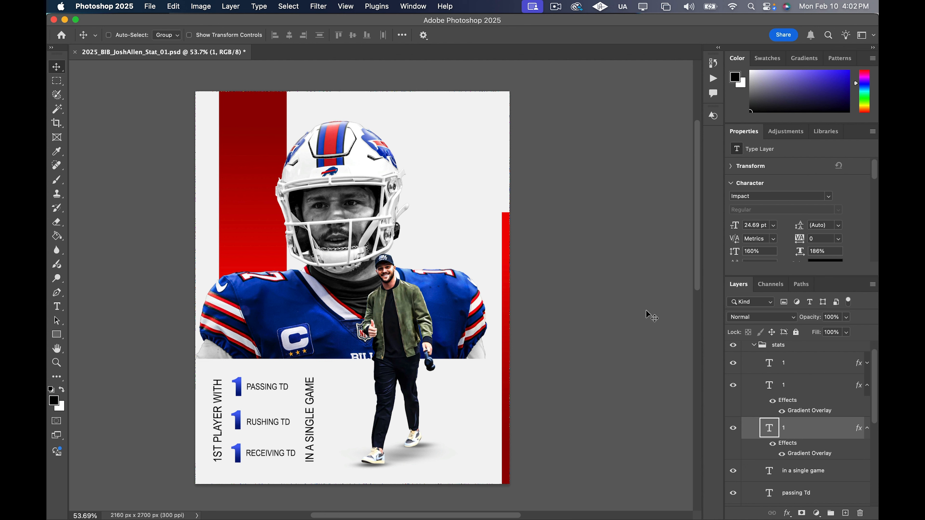
scroll(651, 328, "up", 1)
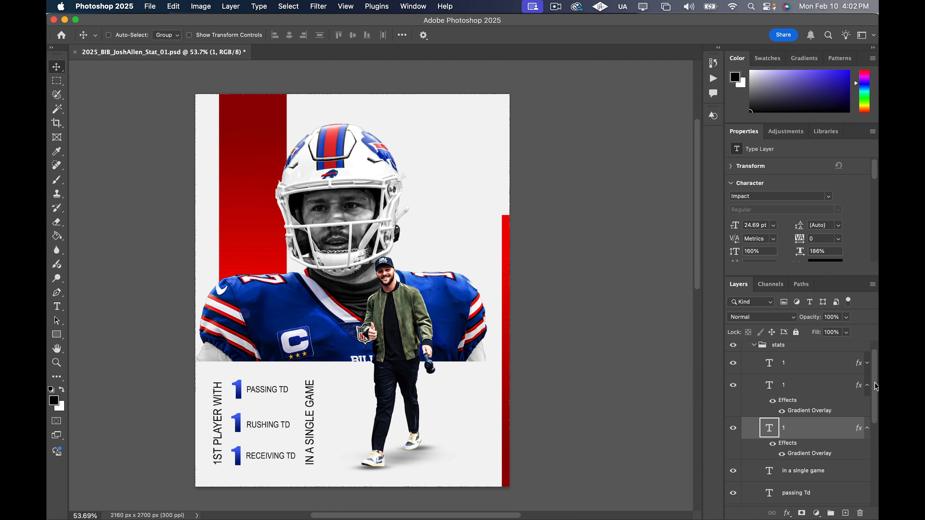
left_click(868, 386)
left_click(868, 364)
left_click(867, 363)
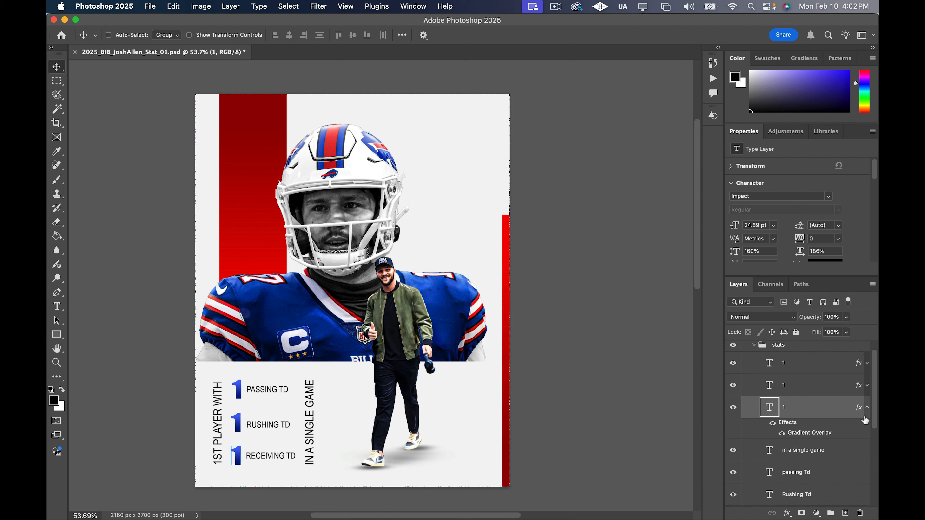
left_click(867, 407)
Set the PASSING TD text colour to dark red, ba0808, and copy its hex code
scroll(855, 430, "down", 1)
left_click(853, 437)
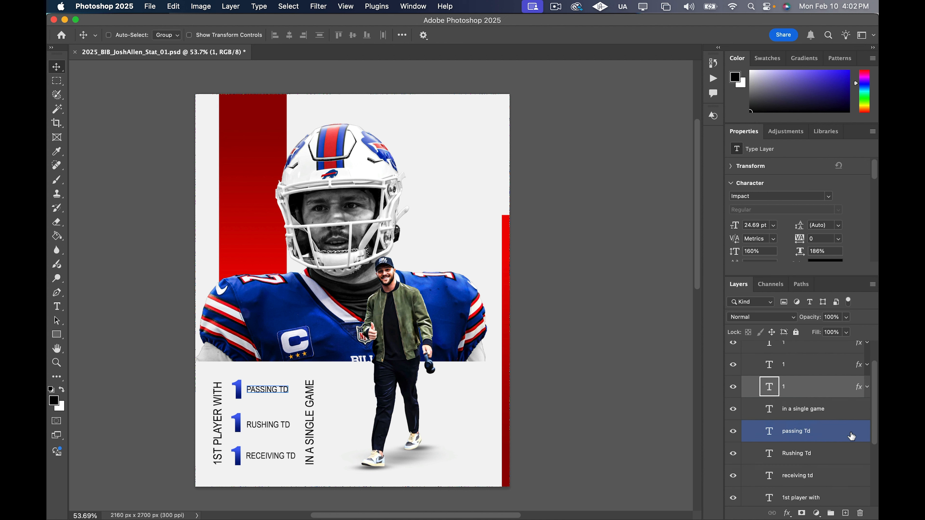
scroll(844, 240, "down", 4)
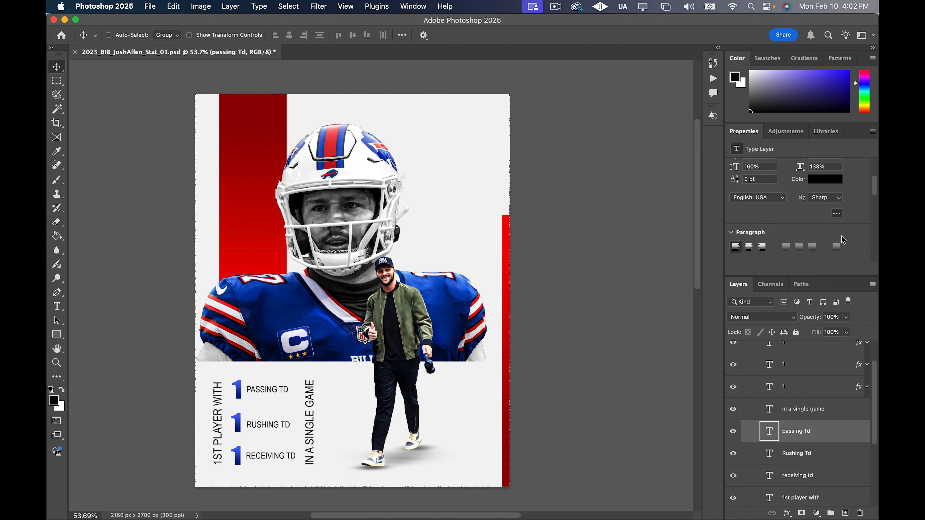
left_click(829, 184)
left_click(729, 184)
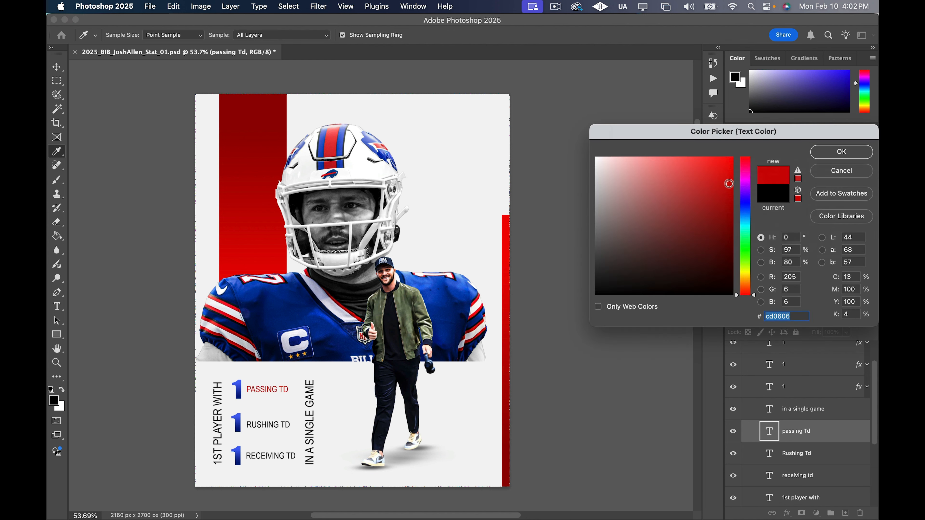
left_click_drag(729, 184, 728, 193)
right_click(782, 315)
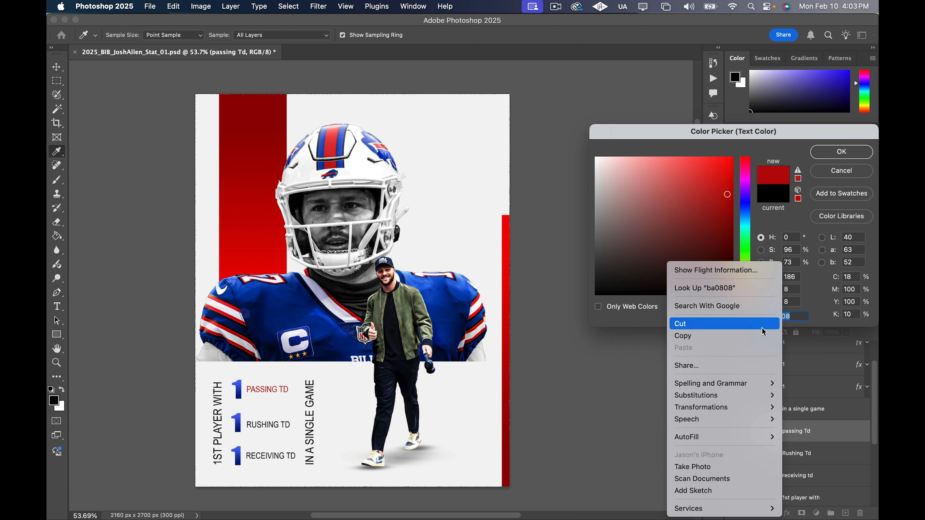
left_click(727, 333)
left_click(848, 160)
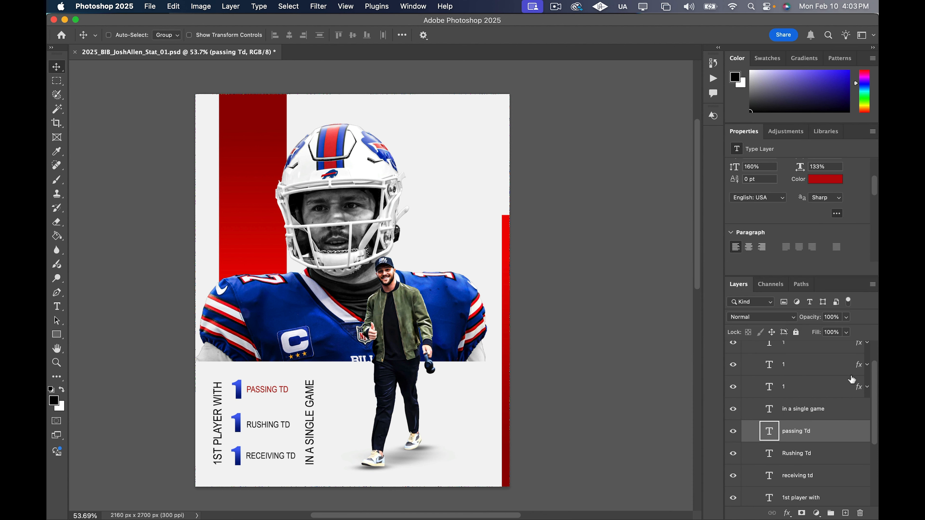
Apply the copied red, ba0808, to the RUSHING TD text
left_click(847, 453)
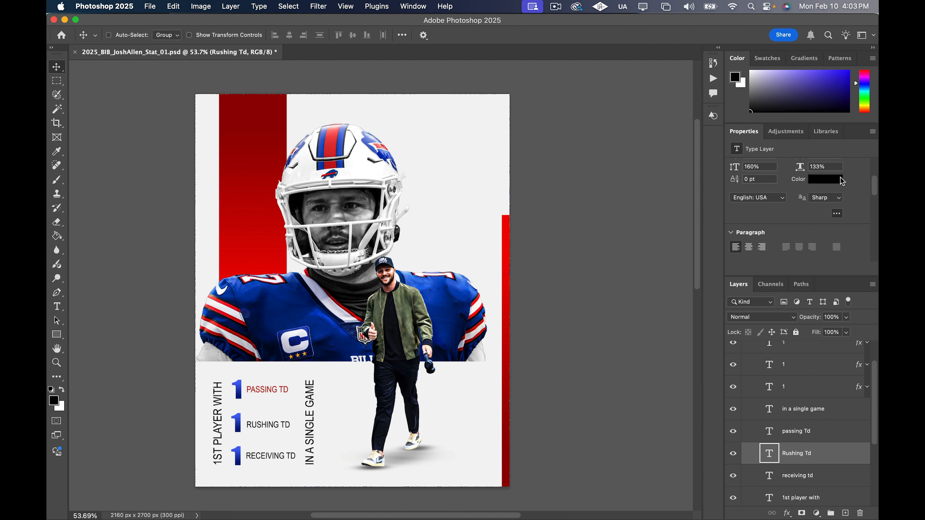
left_click(840, 180)
key("super+v")
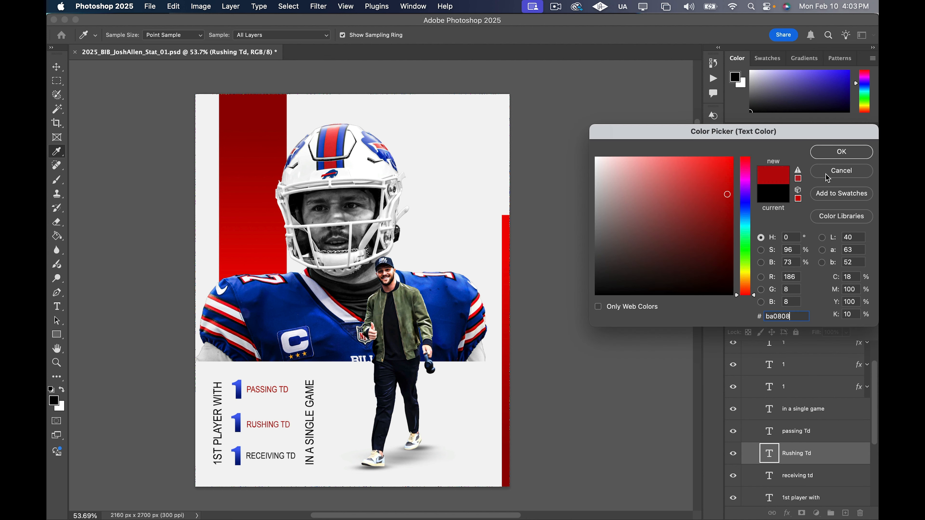
left_click(834, 156)
Recolour the RECEIVING TD text with the same copied red, ba0808
scroll(845, 425, "down", 1)
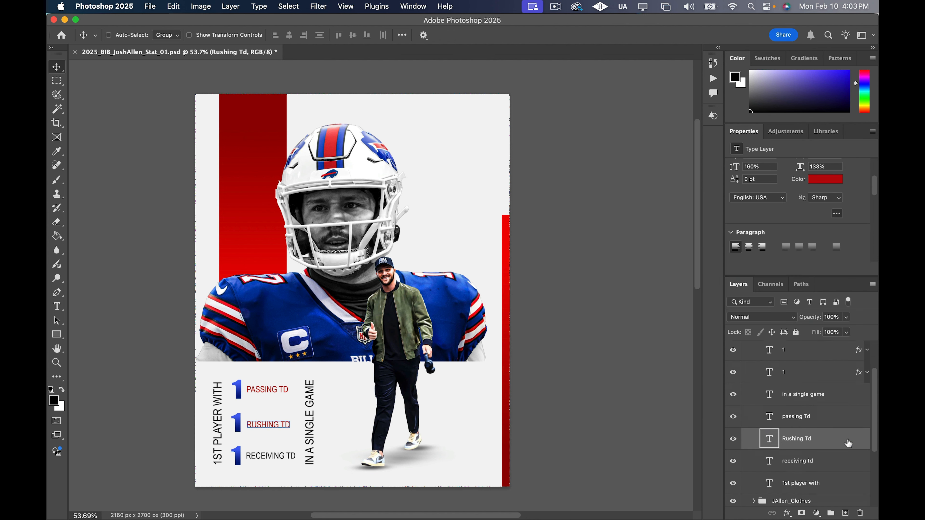
left_click(849, 461)
left_click(830, 184)
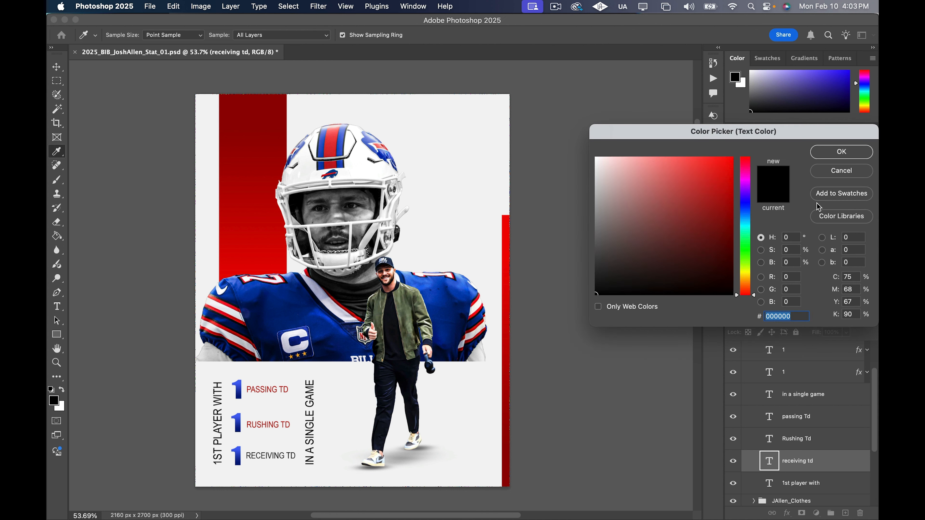
key("super+v")
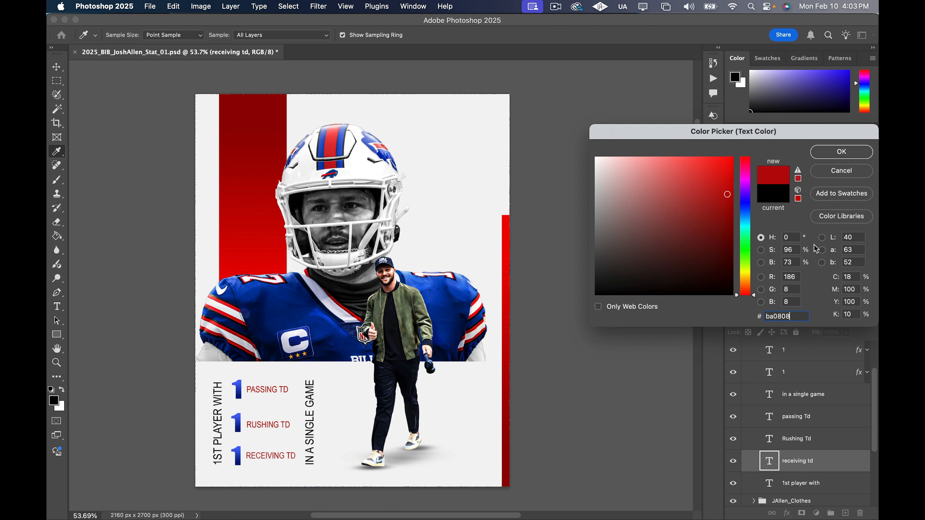
left_click(820, 151)
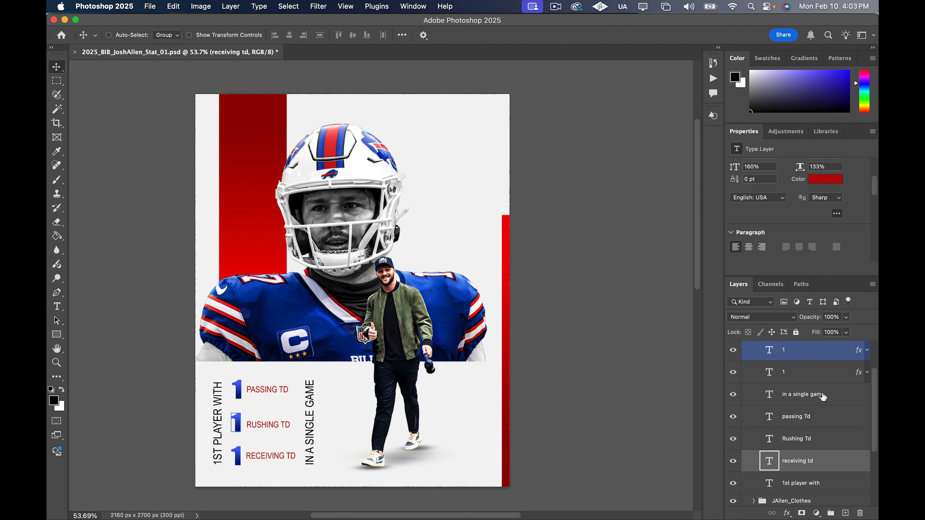
Nudge the vertical IN A SINGLE GAME text left, closer to the stat labels
left_click(836, 404)
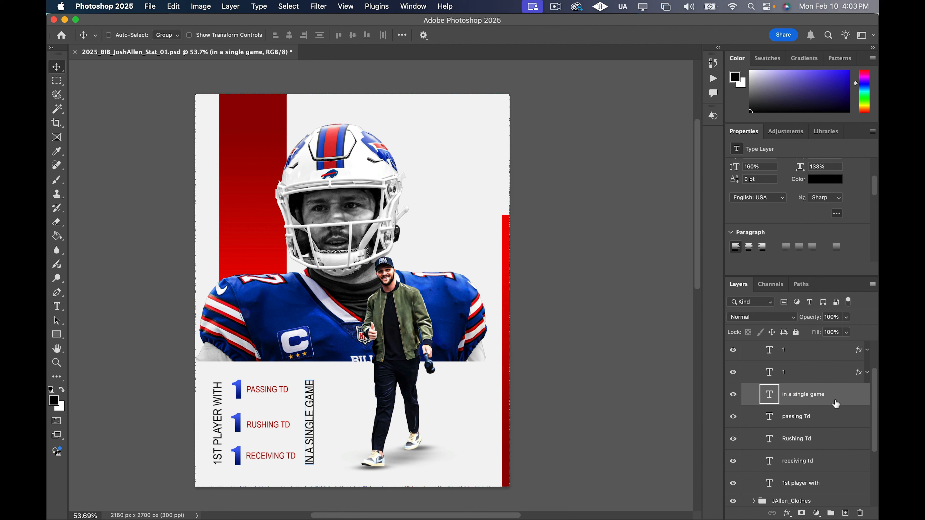
scroll(832, 419, "down", 2)
scroll(828, 401, "up", 4)
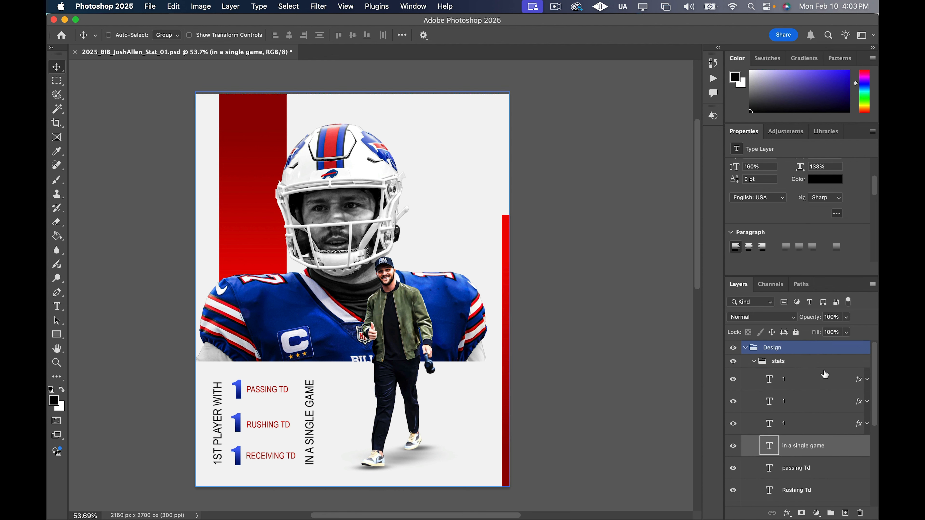
scroll(827, 386, "down", 3)
left_click(838, 454)
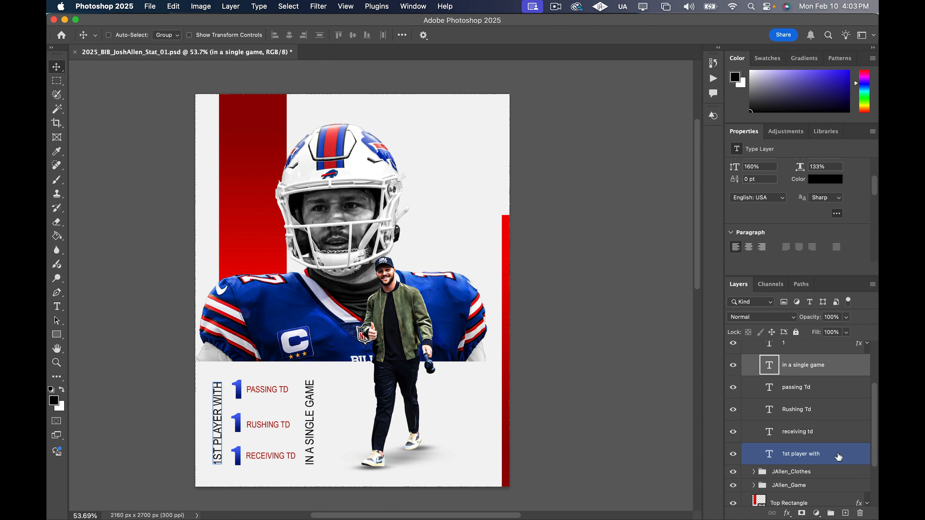
key("shift+Left")
key("shift+Left")
key("shift+Left")
key("shift+Left")
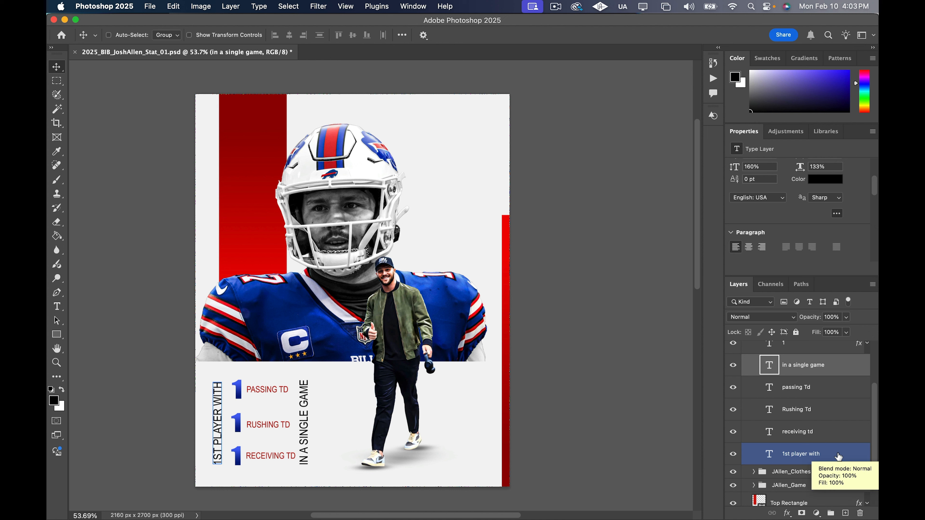
key("Right")
key("Right")
Nudge the vertical 1ST PLAYER WITH text slightly right, closer to the blue numbers
left_click(834, 453)
key("shift+Right")
key("shift+Right")
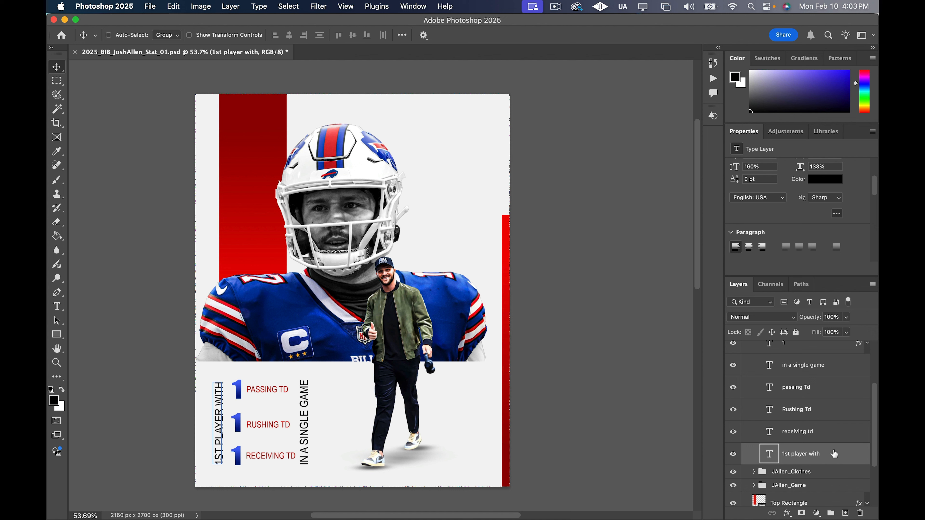
key("shift+Left")
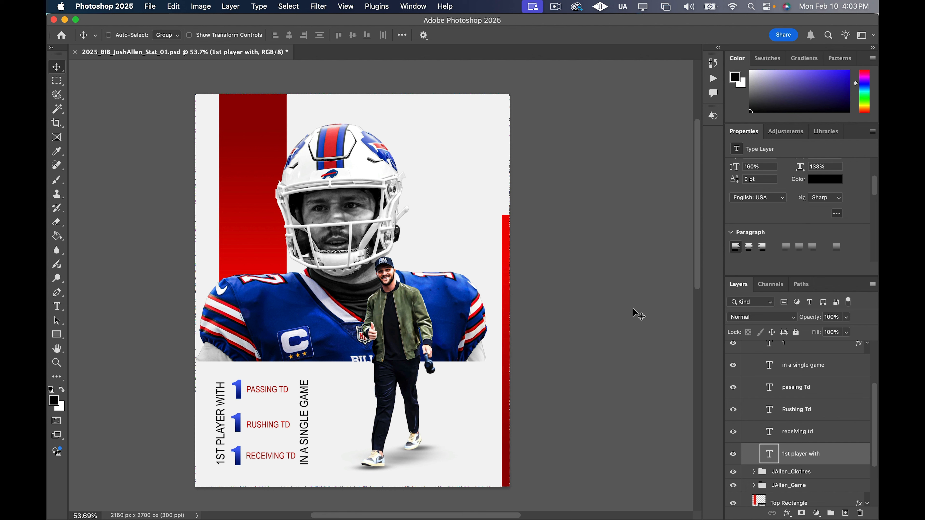
Collapse the stats group and move the JAllen_Clothes group about 57 px left and 6 px down
scroll(638, 315, "up", 1)
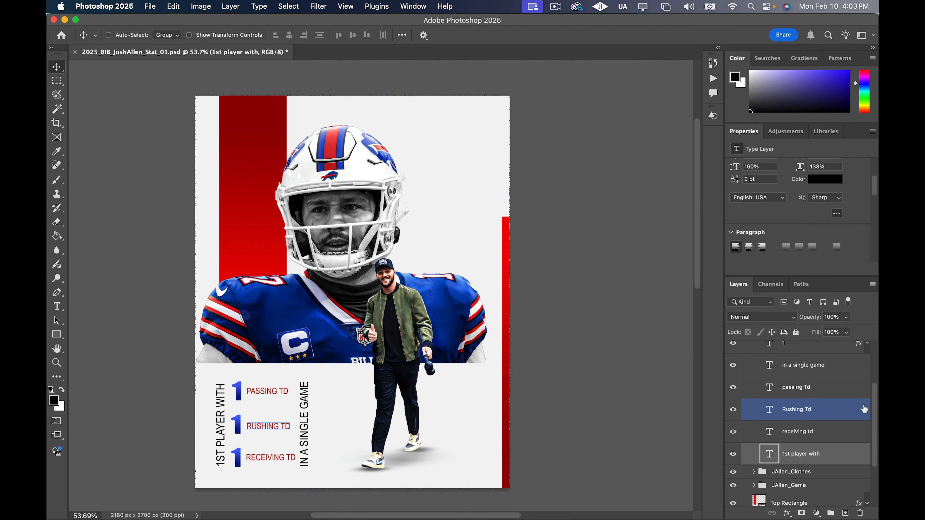
scroll(801, 409, "up", 3)
left_click(757, 368)
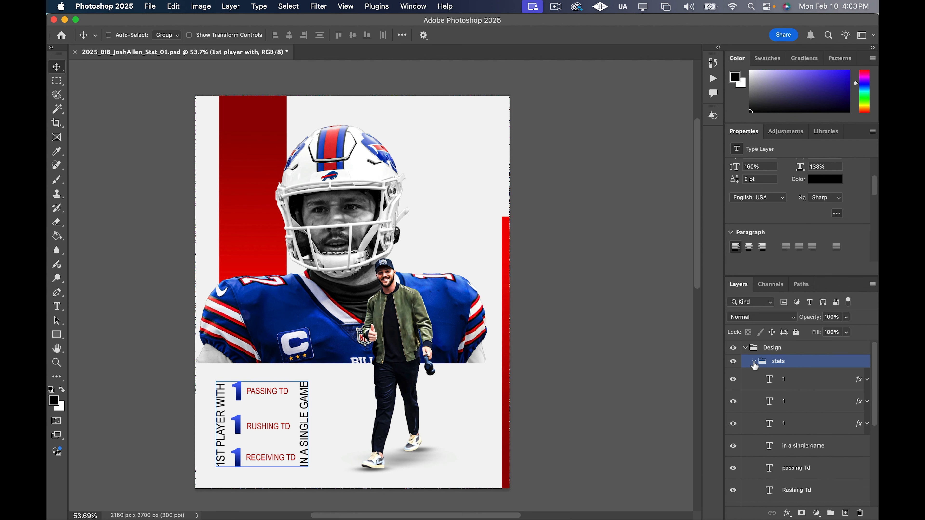
left_click(754, 362)
left_click(833, 379)
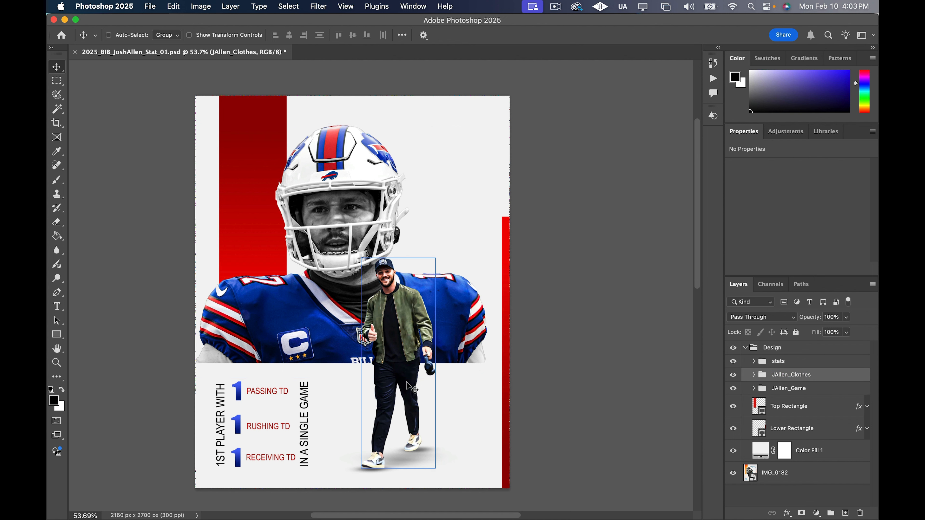
left_click_drag(406, 382, 399, 384)
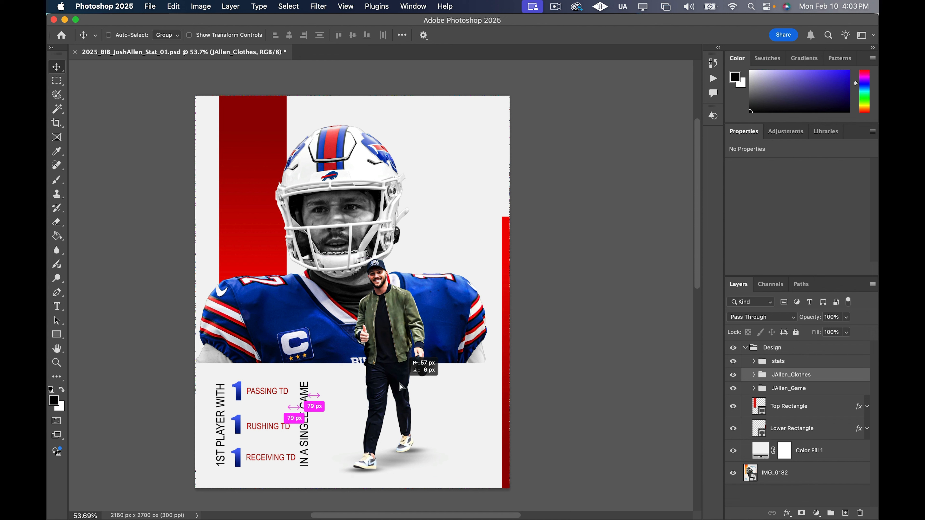
left_click_drag(400, 384, 399, 384)
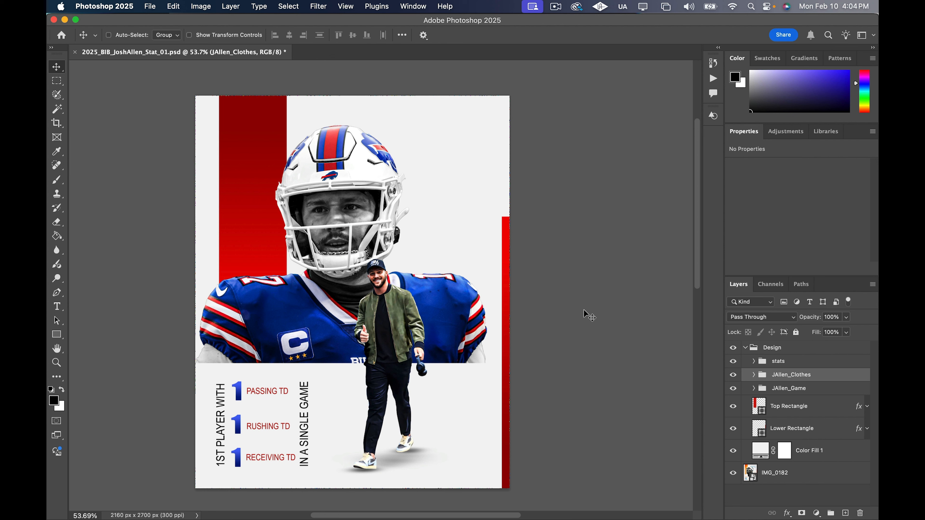
Compare the poster with the SGA reference layout by repeatedly hiding and showing the Design group
scroll(582, 310, "down", 1)
scroll(586, 314, "down", 1)
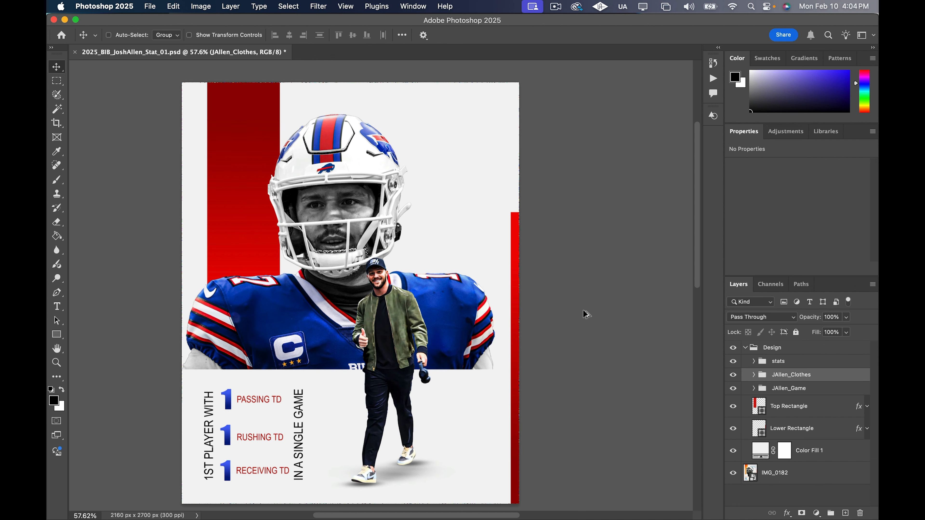
scroll(586, 314, "down", 1)
left_click(829, 351)
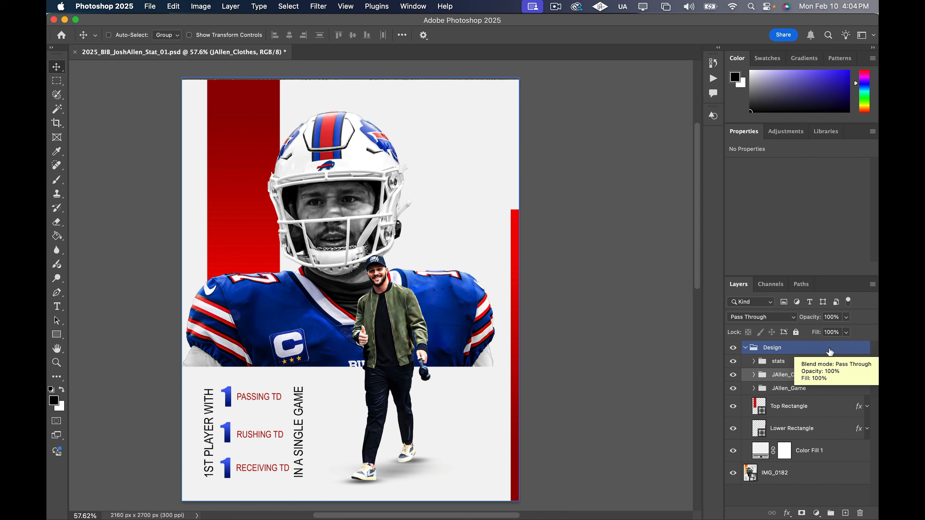
left_click(732, 348)
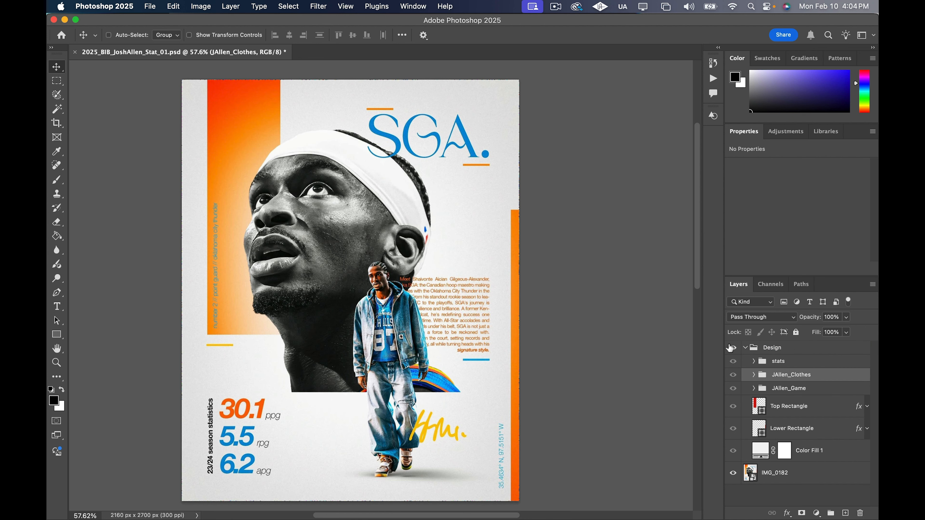
left_click(732, 348)
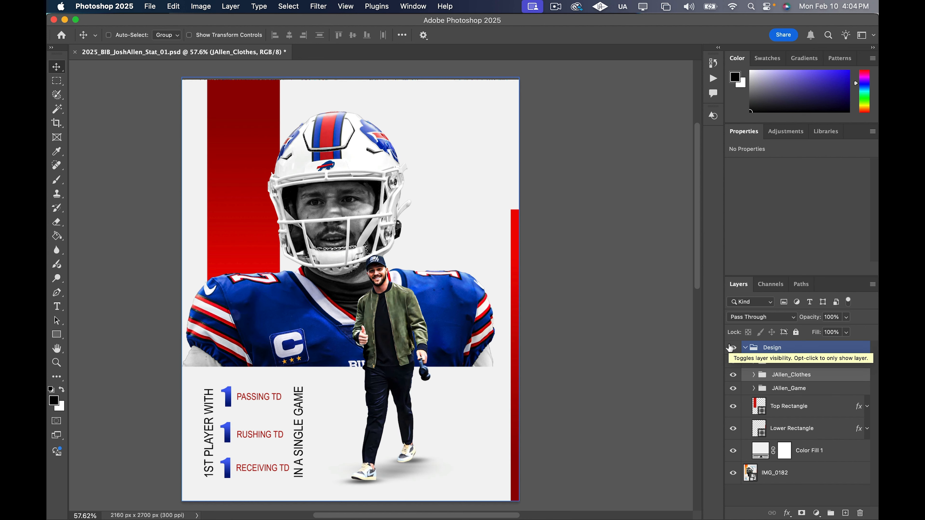
left_click(732, 348)
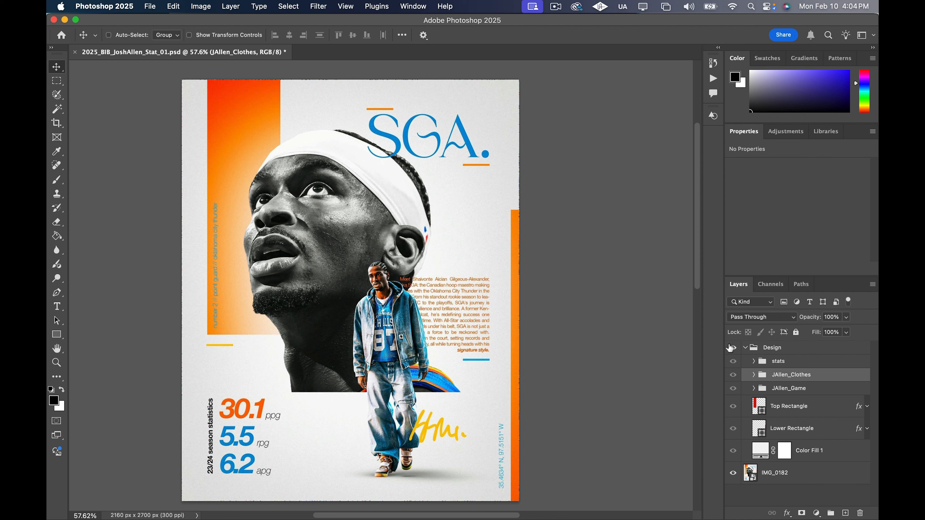
left_click(732, 348)
left_click(732, 348)
left_click(732, 348)
left_click(733, 348)
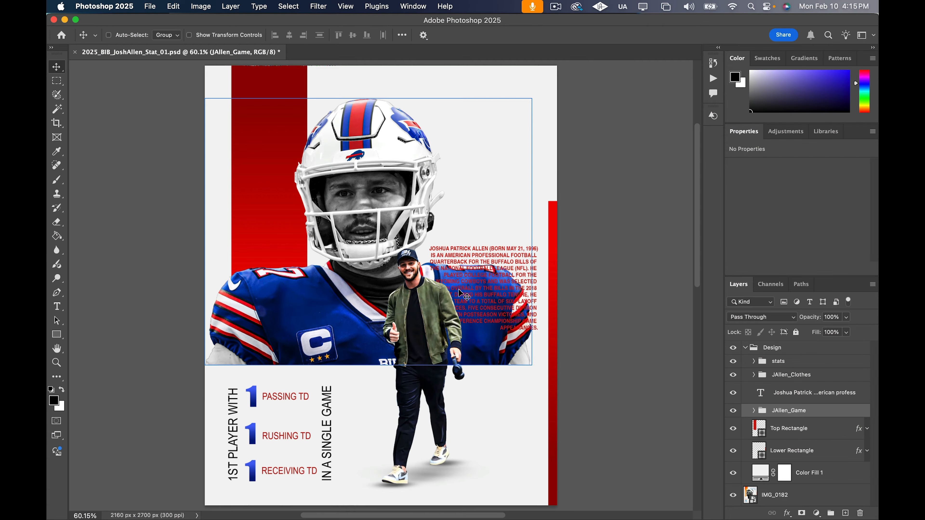
Add a layer mask to the JAllen_Game group
left_click(514, 278, "super")
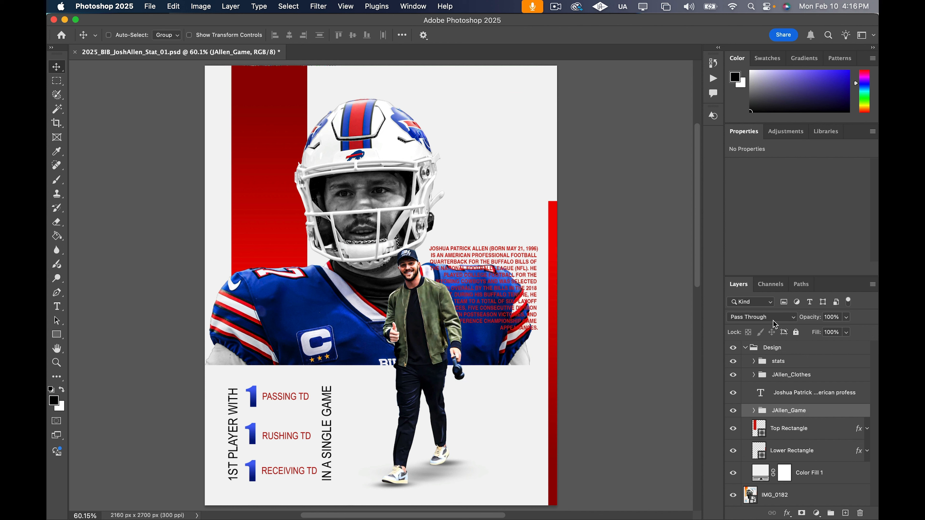
left_click(807, 392)
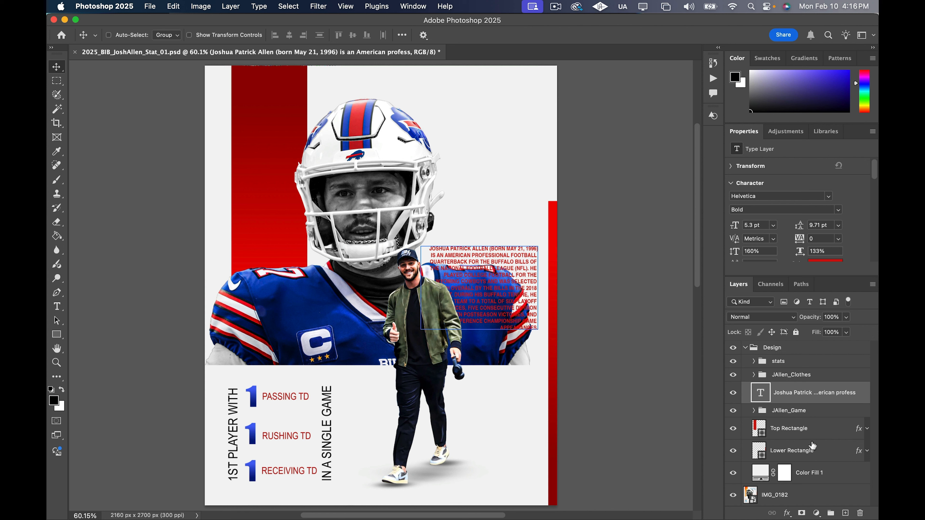
left_click(829, 410)
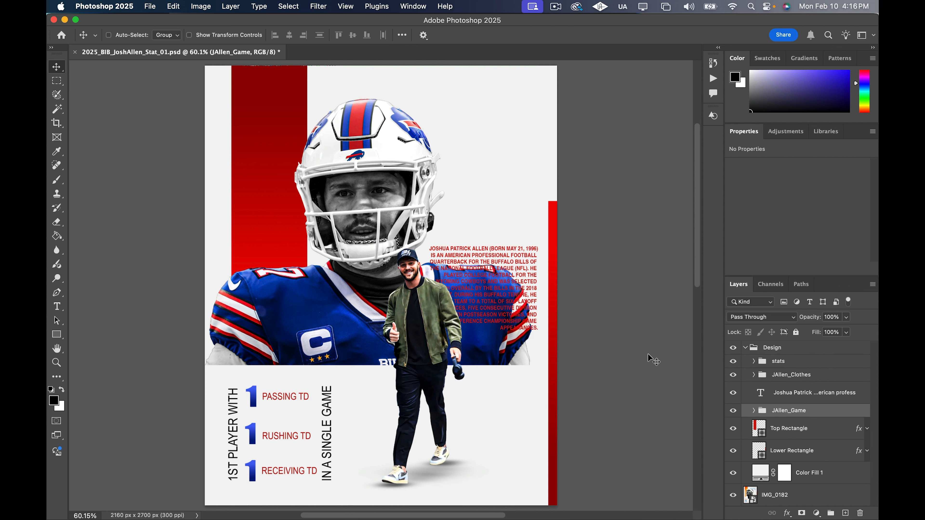
left_click(733, 410)
left_click(733, 410)
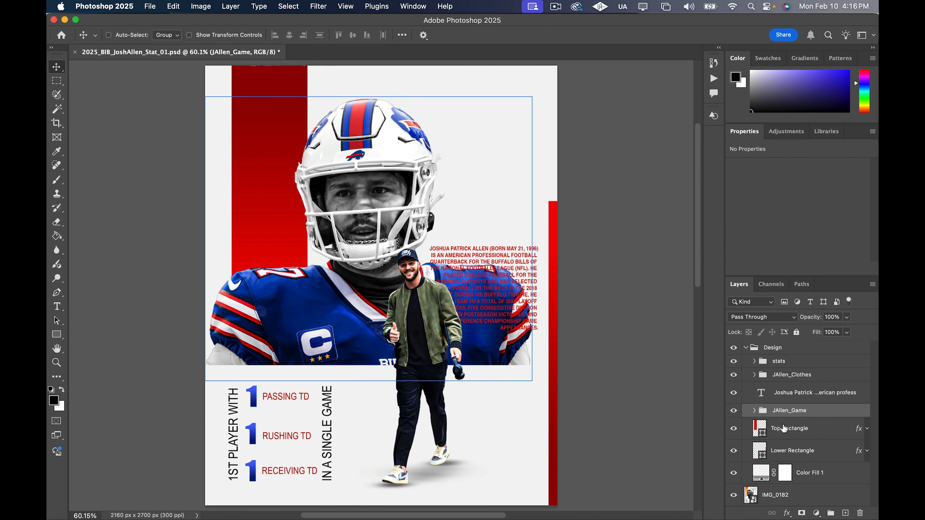
left_click(801, 513)
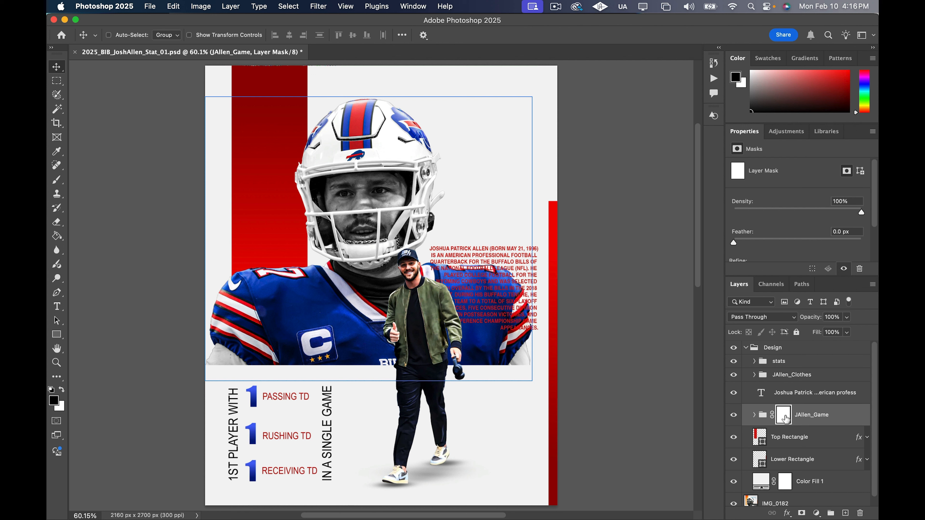
Try to fade out the bottom of the jersey with a vertical linear gradient on the JAllen_Game mask
left_click(61, 237)
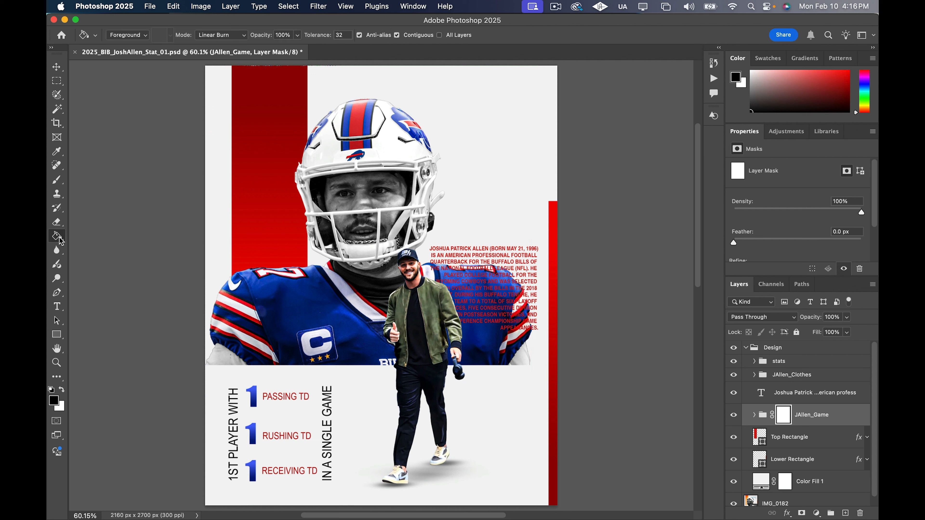
right_click(61, 241)
left_click(87, 236)
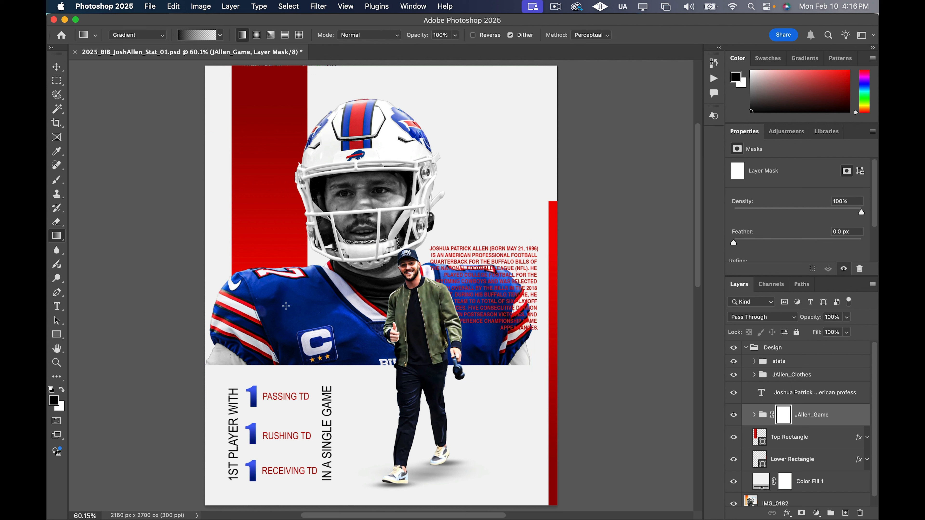
left_click_drag(468, 370, 468, 260)
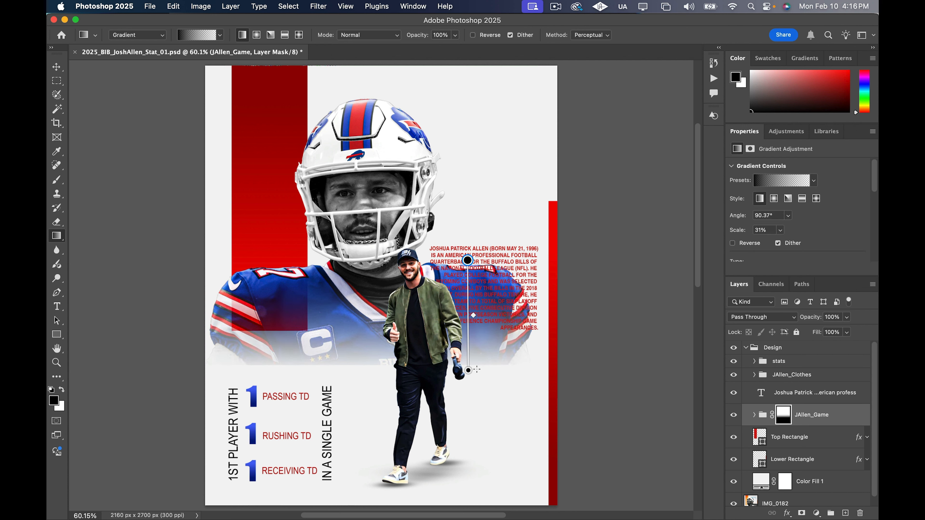
left_click_drag(469, 370, 468, 350)
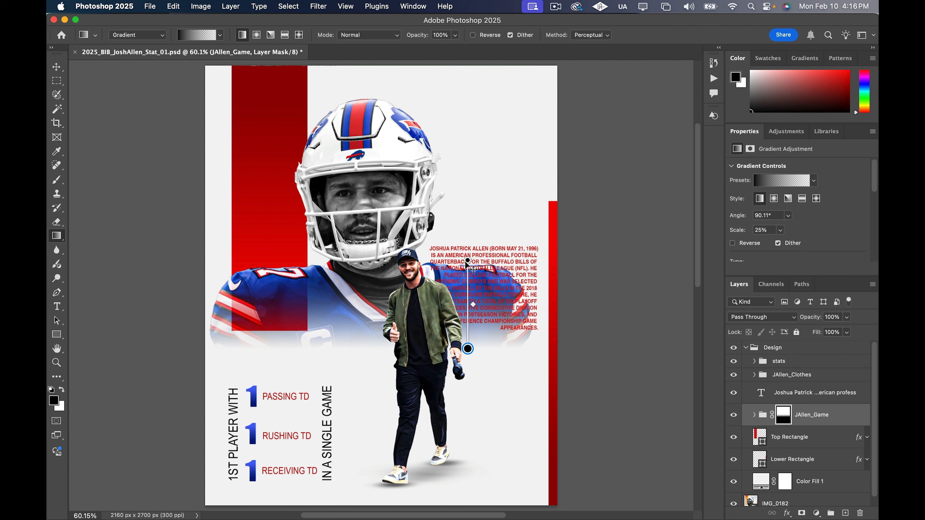
key("super+z")
key("super+z")
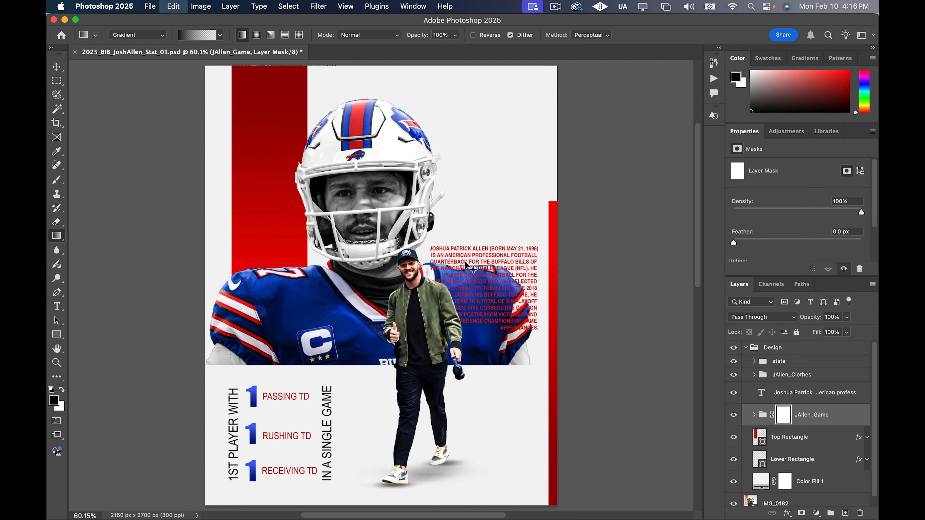
Paint black on the JAllen_Game mask with a soft 400 px brush to hide the jersey shoulder behind the biography text
key("b")
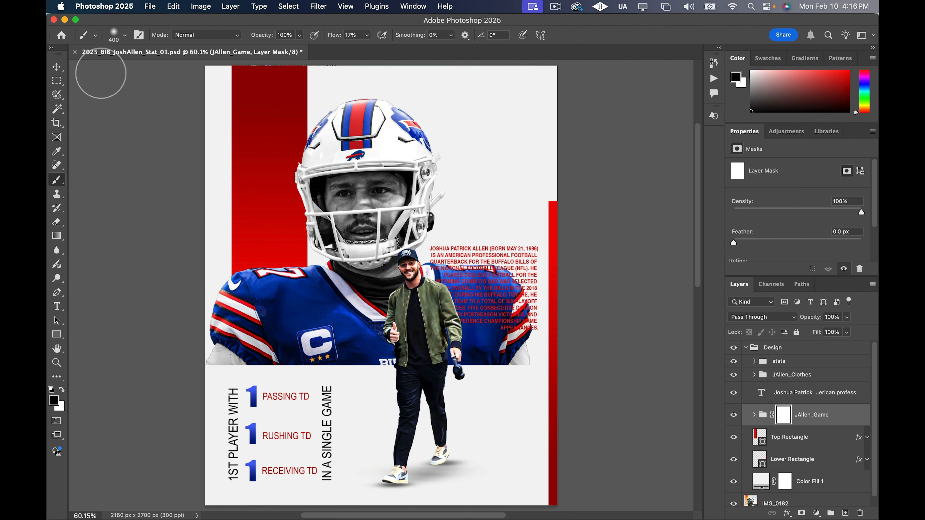
left_click(126, 35)
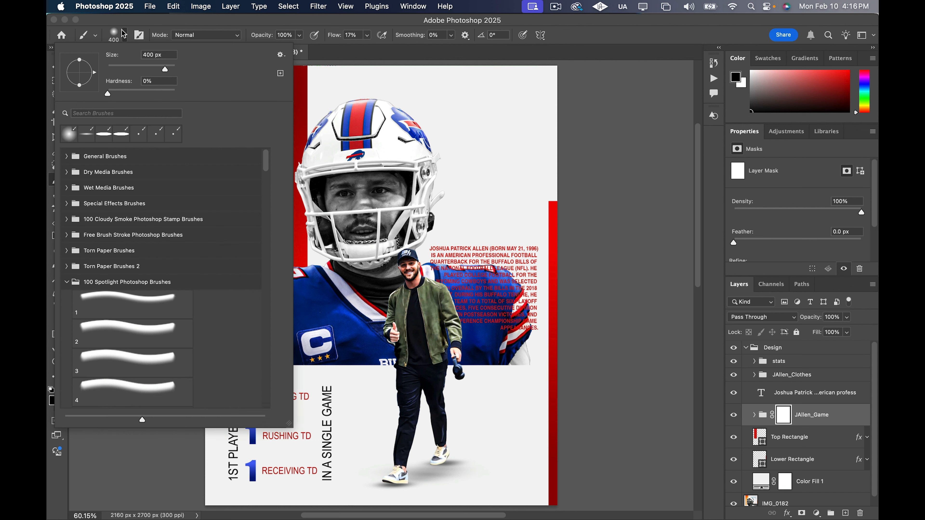
left_click(125, 34)
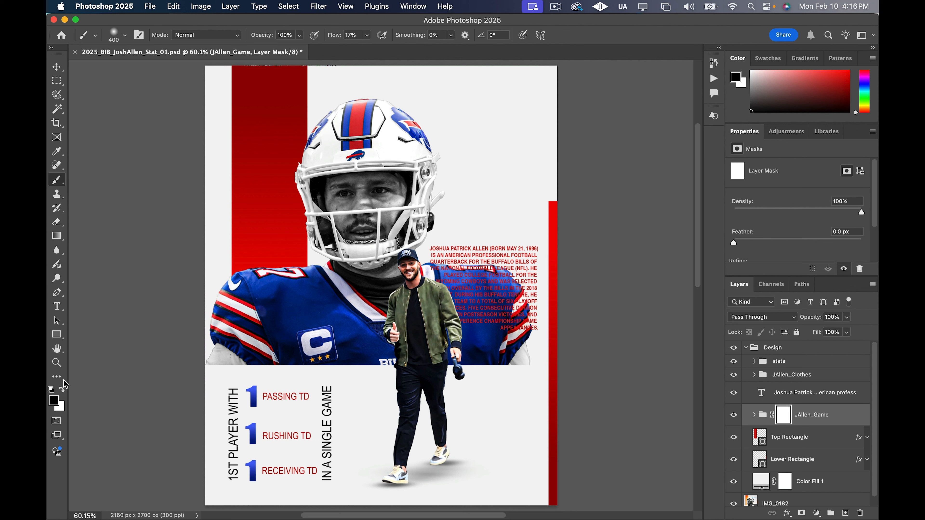
mouse_move(522, 378)
left_mouse_down()
mouse_move(526, 322)
mouse_move(511, 349)
mouse_move(475, 375)
mouse_move(539, 298)
mouse_move(512, 341)
mouse_move(455, 376)
mouse_move(479, 363)
mouse_move(446, 368)
mouse_move(494, 356)
mouse_move(472, 361)
mouse_move(517, 282)
mouse_move(476, 327)
mouse_move(472, 280)
mouse_move(493, 320)
mouse_move(462, 265)
mouse_move(528, 297)
mouse_move(462, 261)
left_mouse_up()
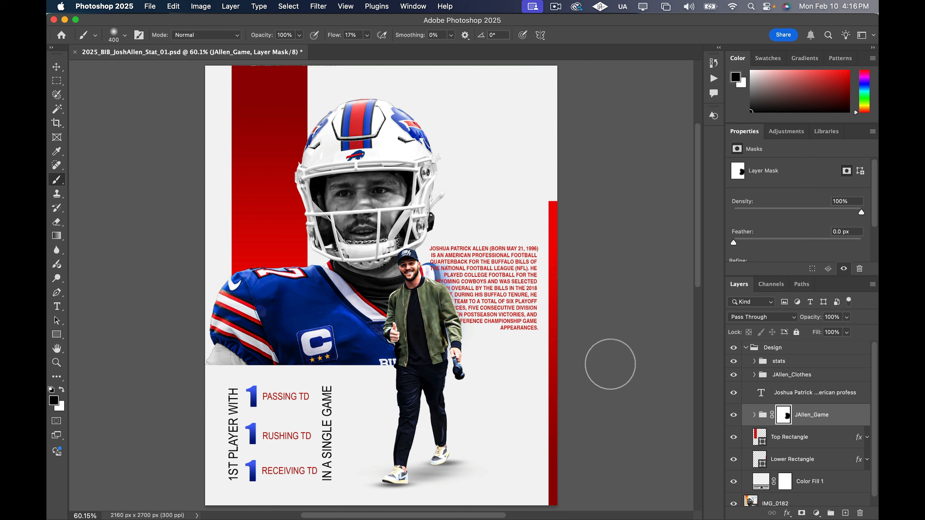
scroll(641, 313, "down", 1)
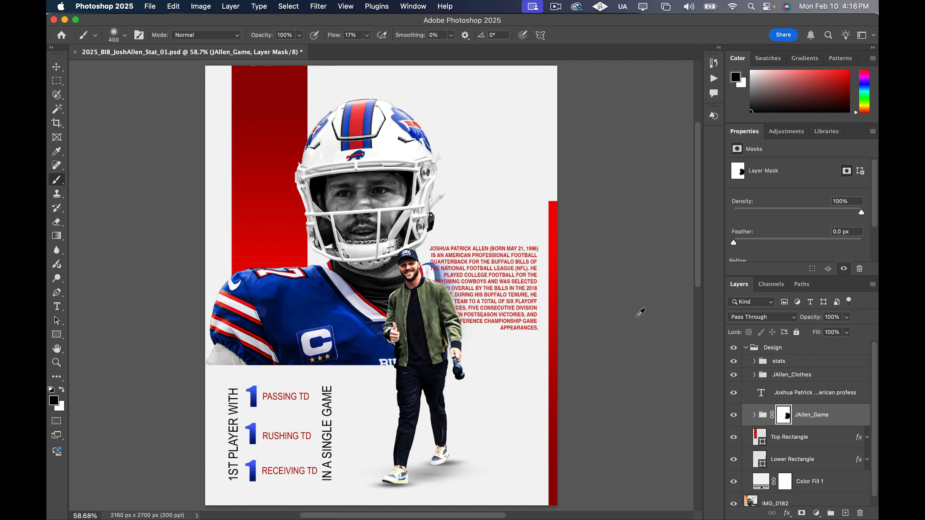
key("v")
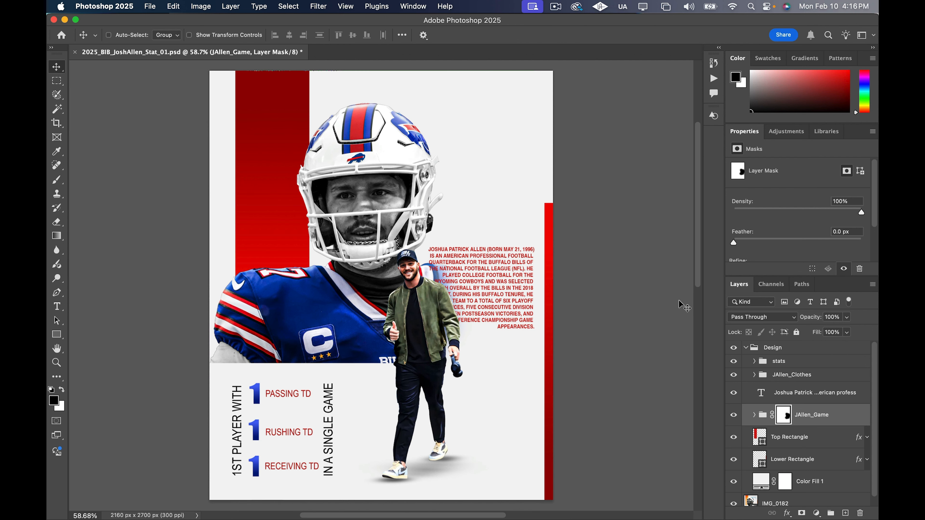
Check the biography text with JAllen_Clothes temporarily hidden, and add a drop shadow to the text layer
left_click(782, 395)
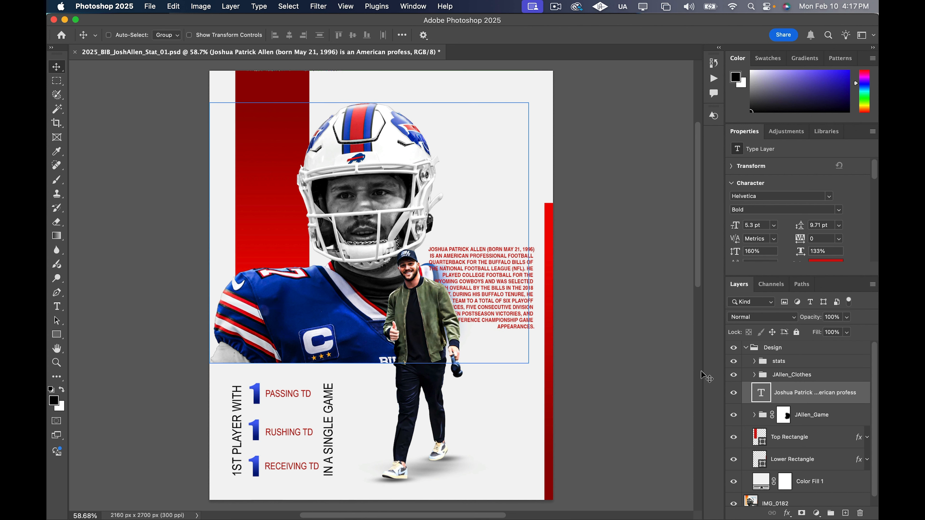
left_click(733, 375)
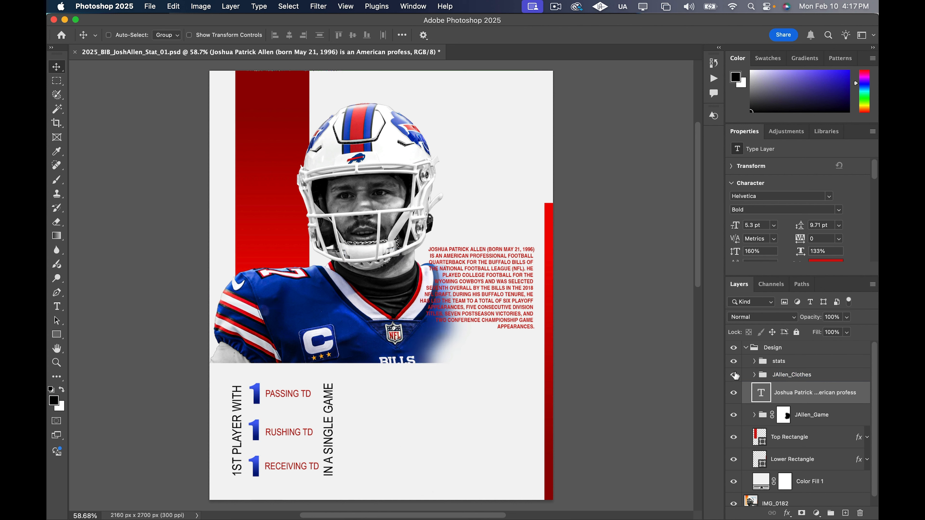
left_click(734, 375)
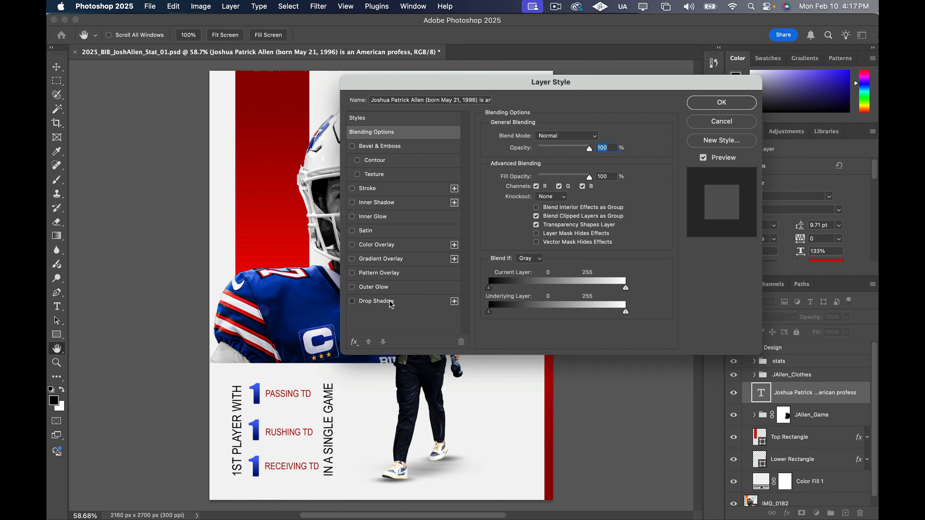
left_click(392, 306)
left_click_drag(466, 90, 649, 161)
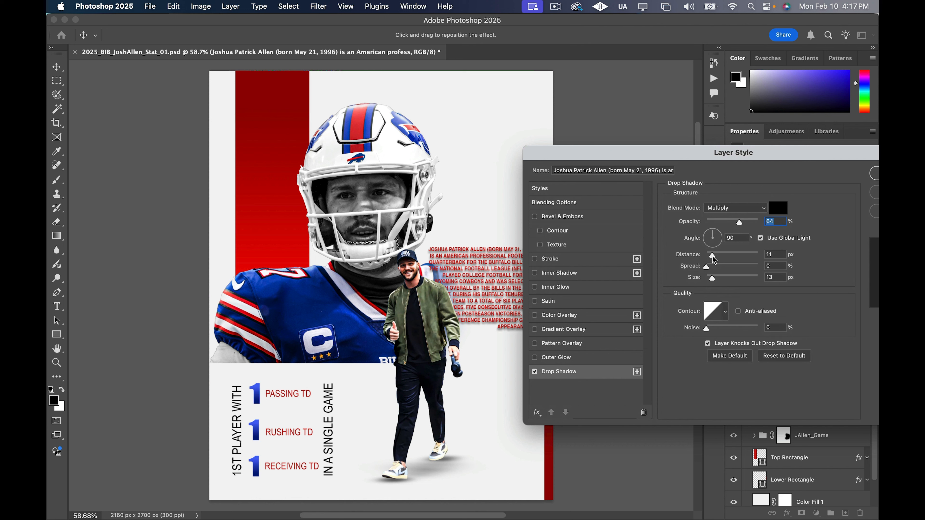
Set the biography text's drop shadow to 121° angle, 2 px distance, 5% spread and 3 px size, and apply it
left_click_drag(712, 256, 707, 229)
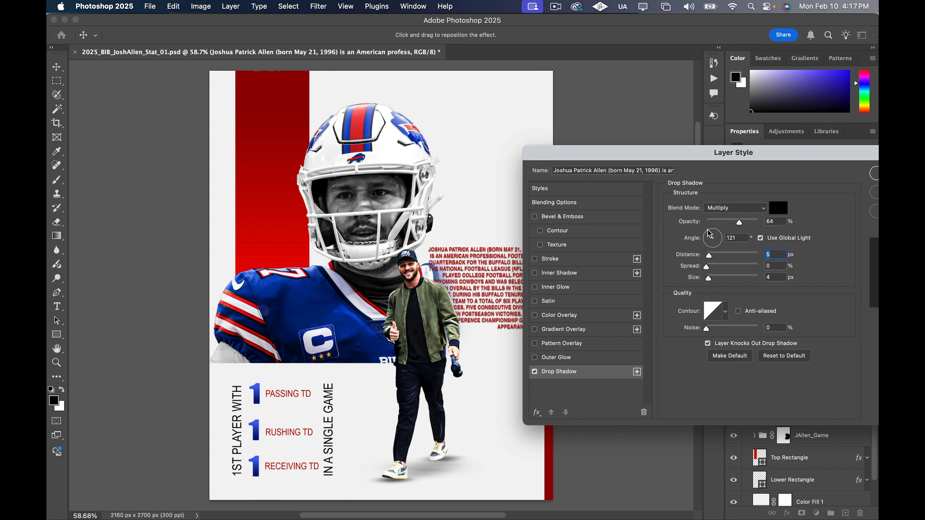
left_click(710, 234)
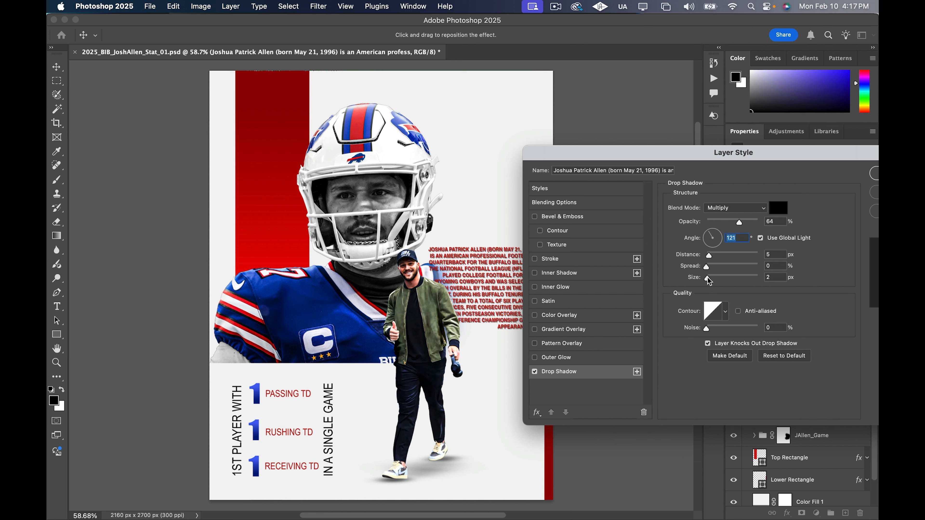
left_click_drag(709, 257, 707, 259)
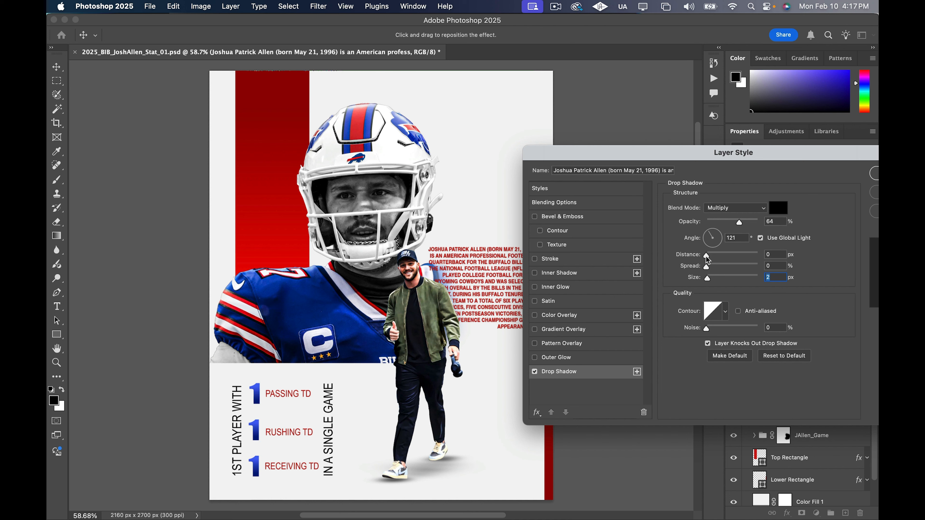
scroll(505, 284, "up", 5)
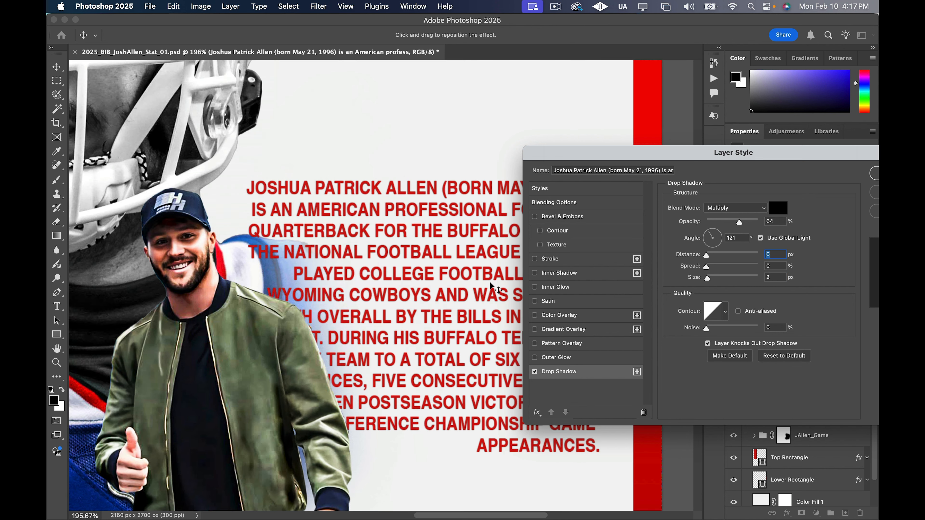
mouse_move(707, 255)
left_mouse_down()
mouse_move(710, 281)
mouse_move(710, 267)
left_mouse_up()
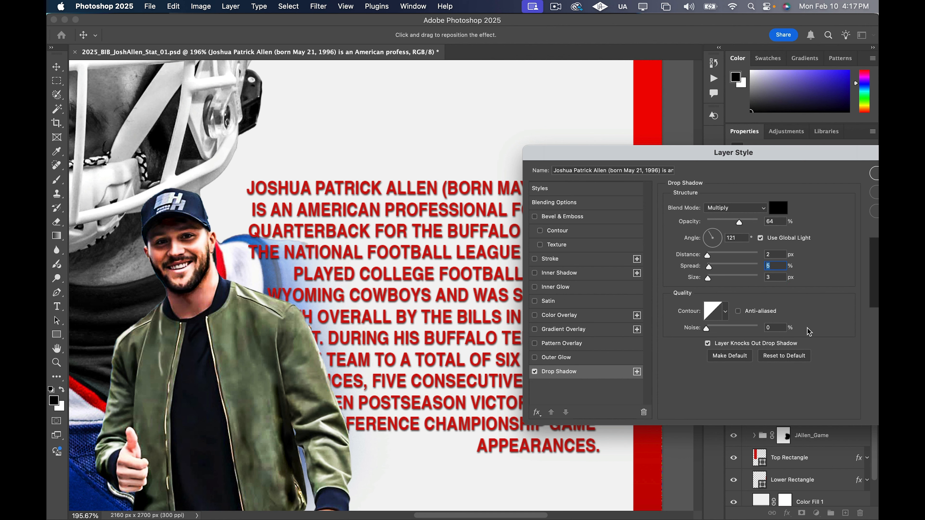
left_click_drag(752, 158, 634, 136)
left_click(783, 150)
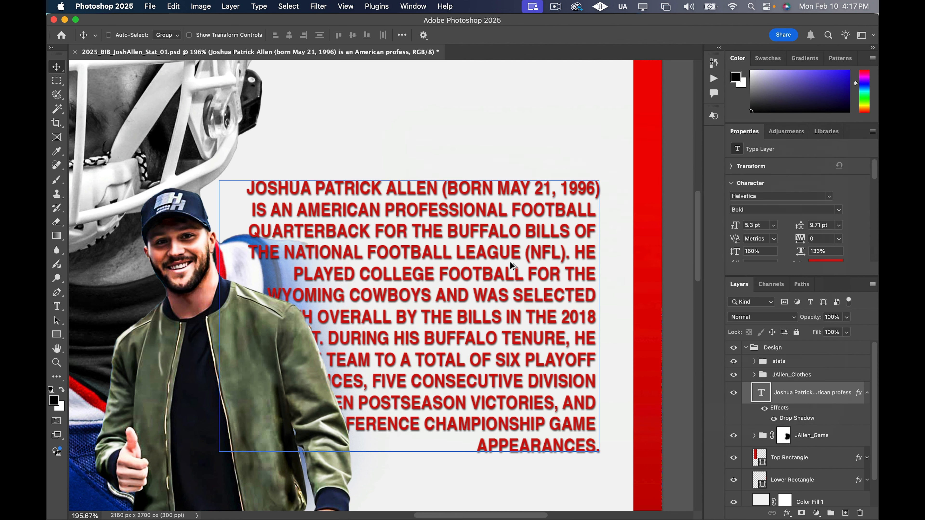
Examine the whole poster and compare its layout with the SGA reference by hiding and reshowing the Design group
scroll(509, 261, "down", 6)
scroll(454, 289, "down", 2)
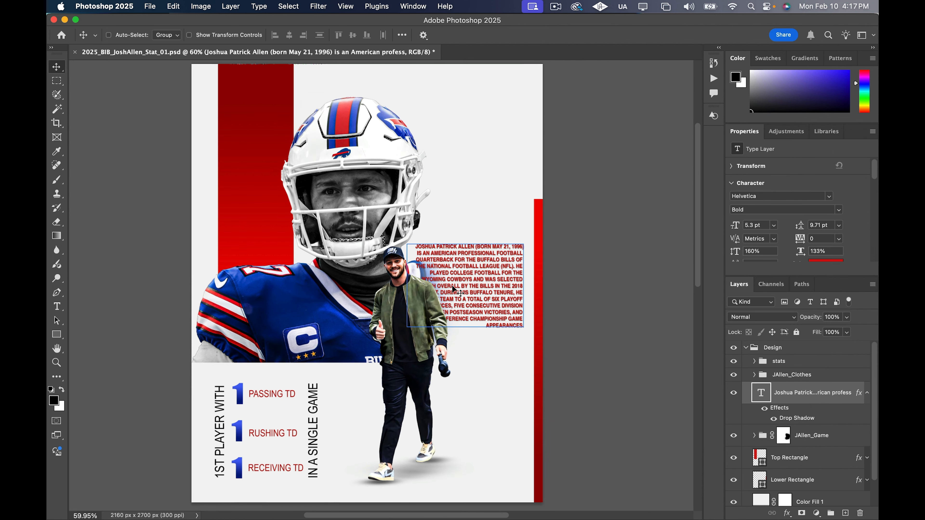
scroll(454, 289, "left", 1)
scroll(449, 291, "down", 1)
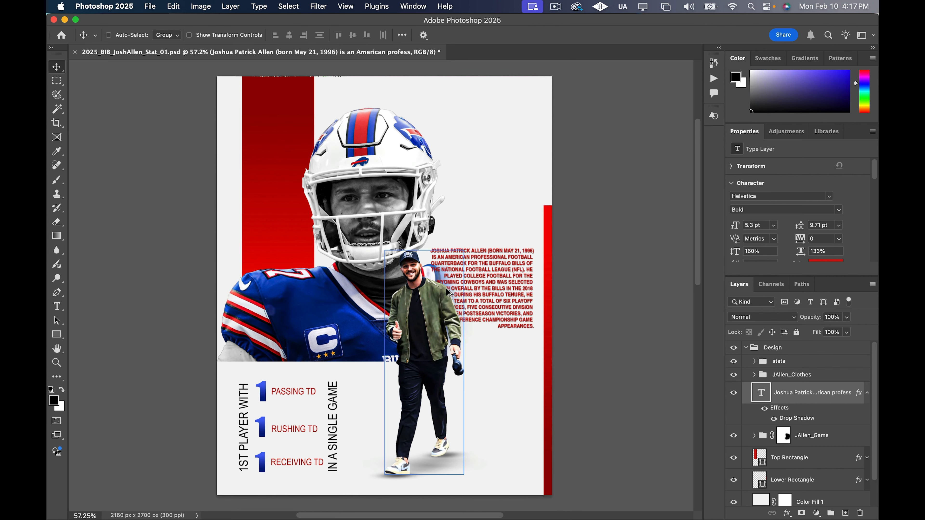
scroll(449, 291, "down", 1)
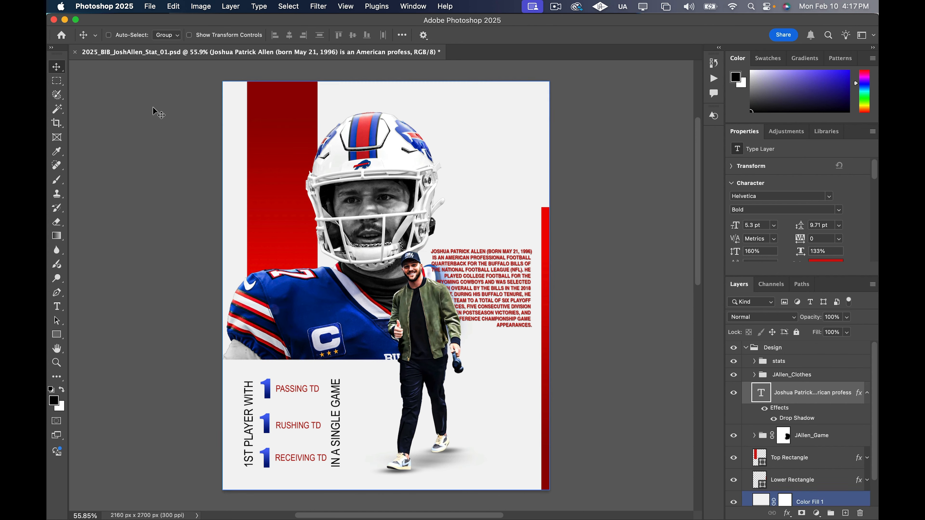
scroll(615, 290, "up", 3)
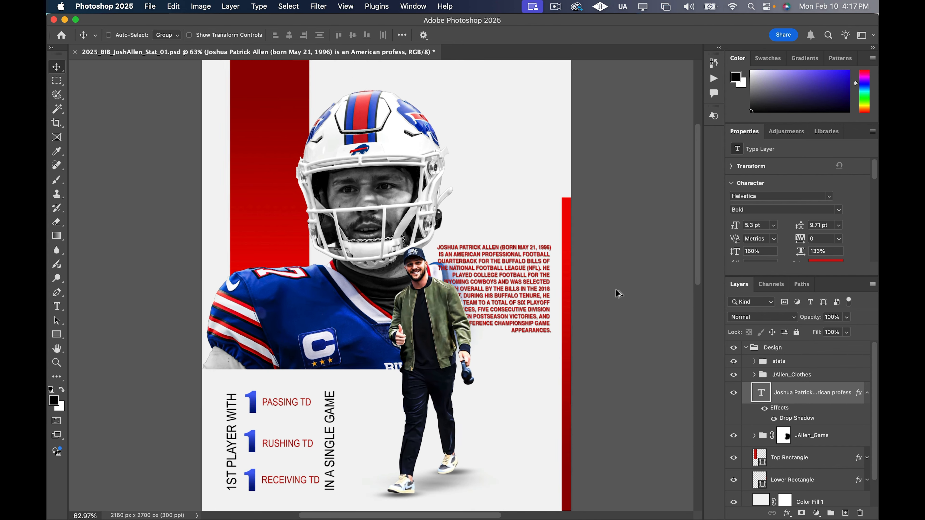
scroll(658, 299, "down", 5)
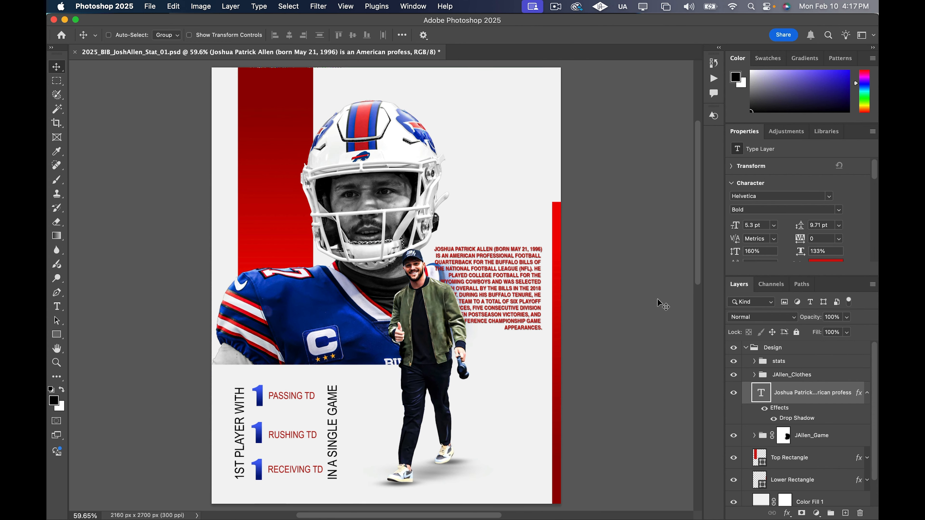
scroll(651, 350, "down", 2)
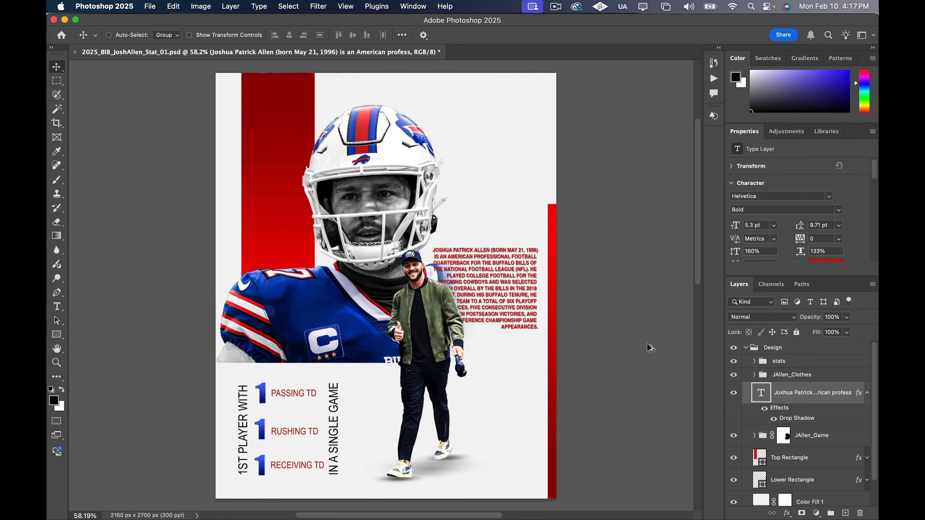
left_click(734, 349)
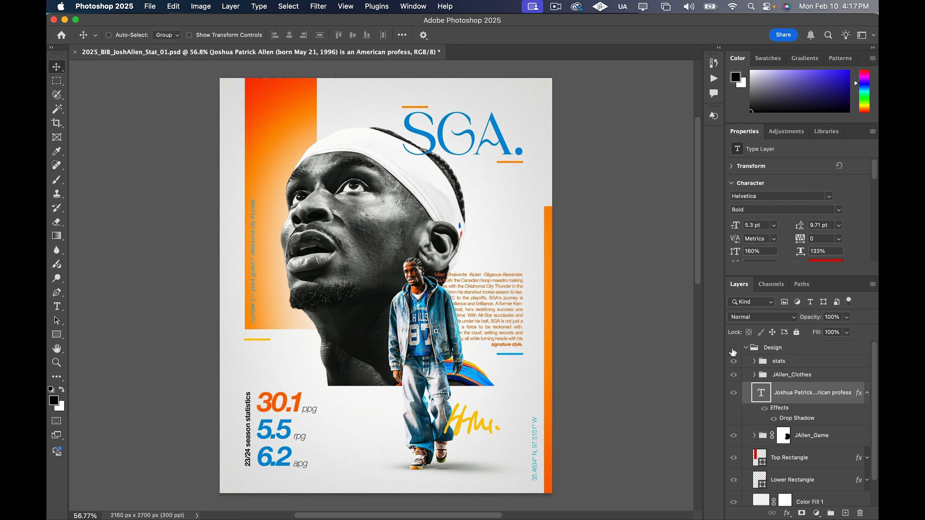
left_click(734, 349)
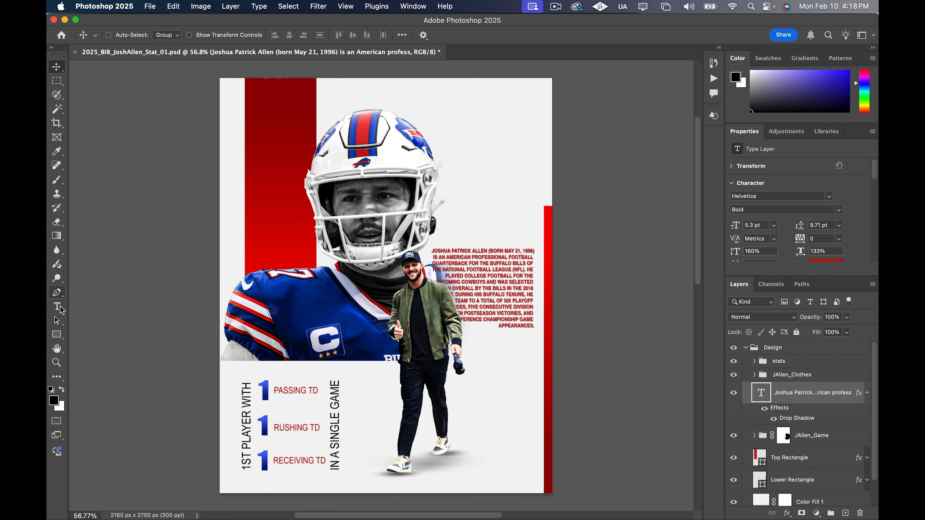
left_click(59, 330)
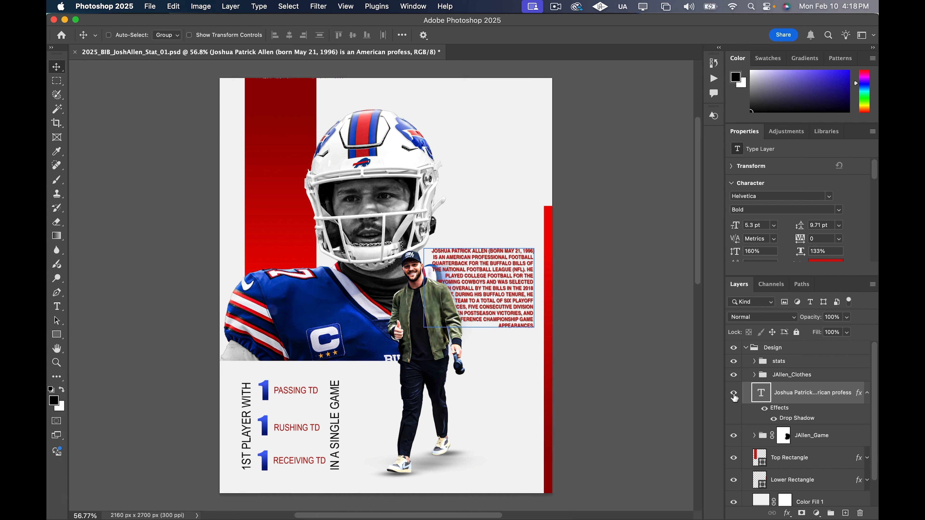
Duplicate the Lower Rectangle layer and place the copy directly beneath the original in the layer order
left_click(868, 396)
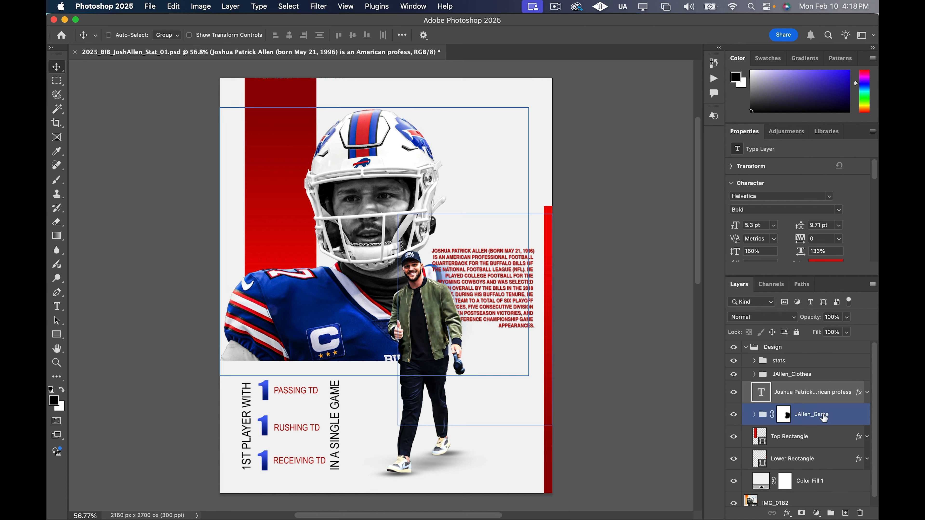
scroll(820, 419, "down", 1)
left_click(806, 451)
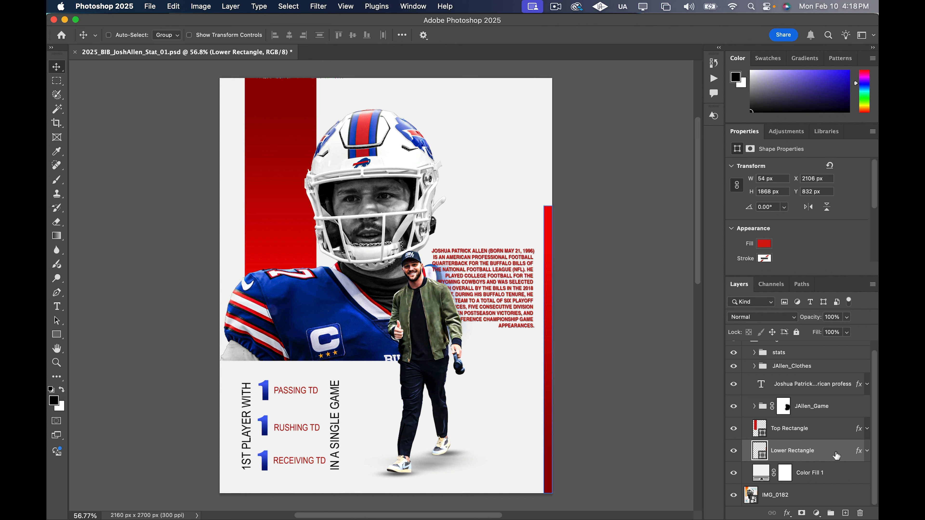
key("ctrl+j")
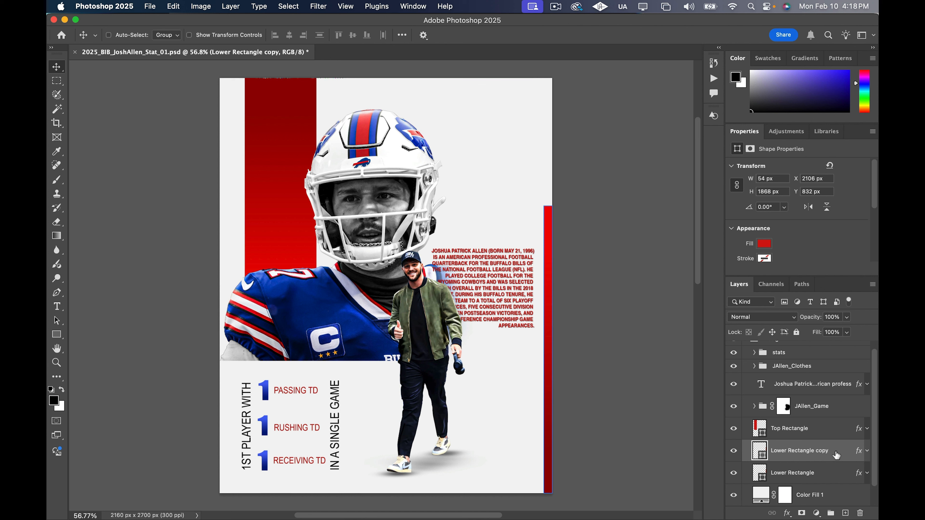
left_click_drag(837, 454, 838, 475)
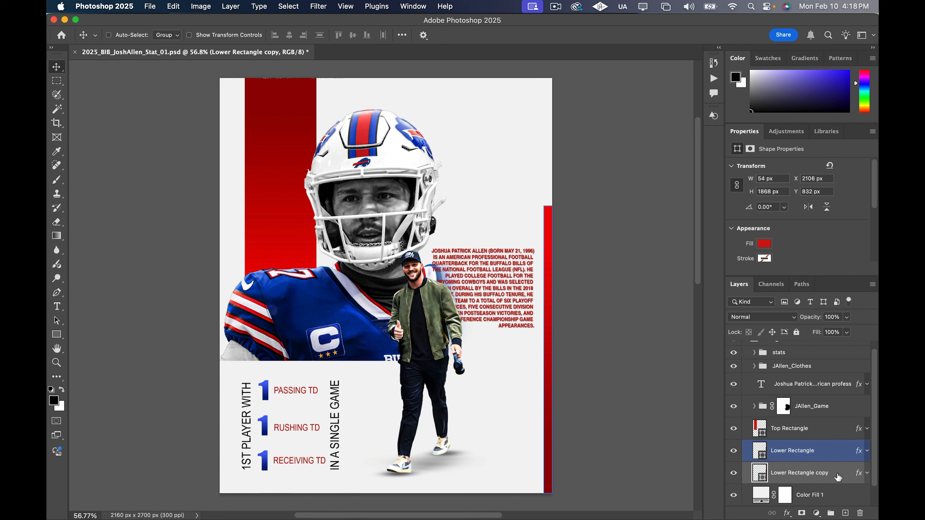
Rotate the rectangle copy 90°, shorten it to about 426 px, and place it under the biography text, checking against the SGA reference
key("ctrl+t")
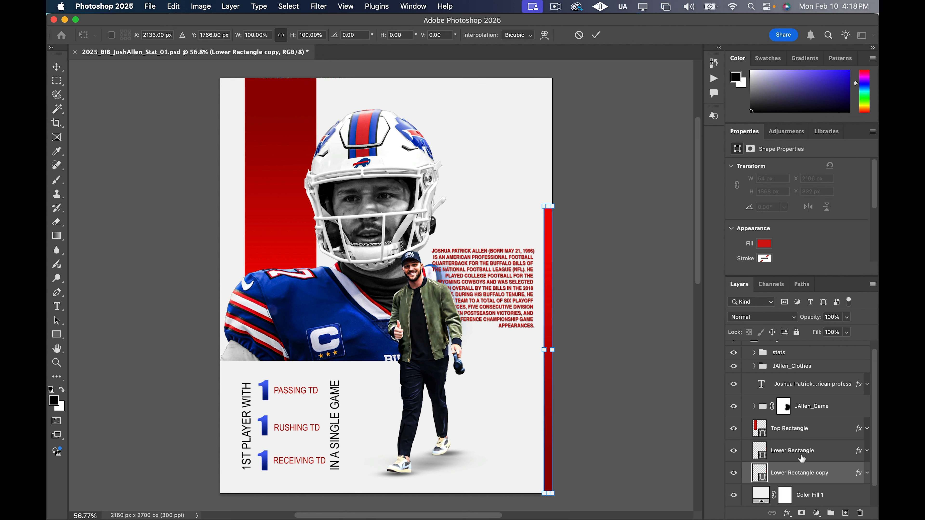
left_click_drag(547, 204, 547, 337)
left_click_drag(547, 368, 496, 348)
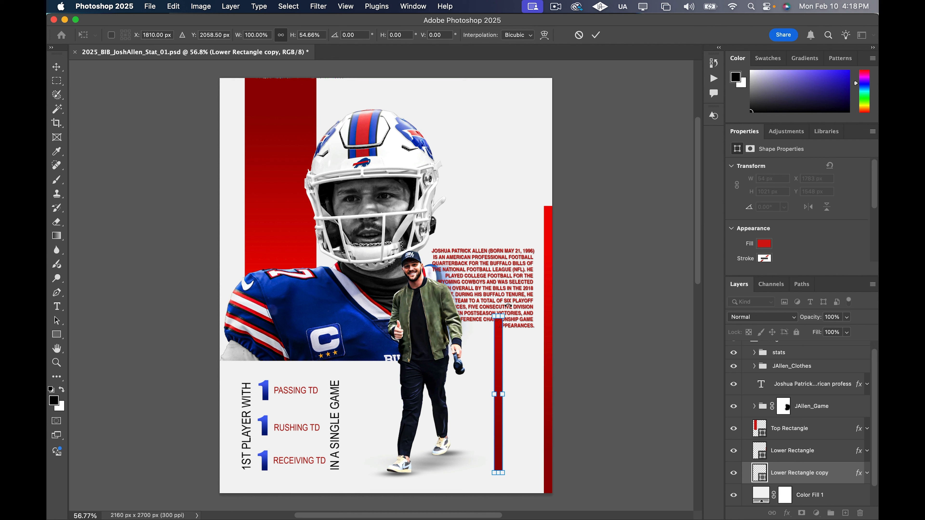
left_click_drag(509, 306, 573, 388)
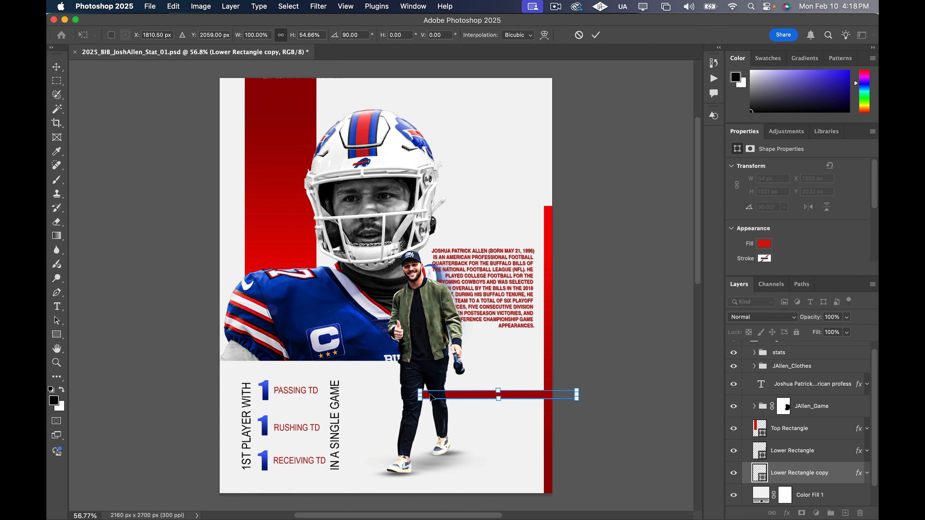
left_click_drag(420, 395, 492, 349)
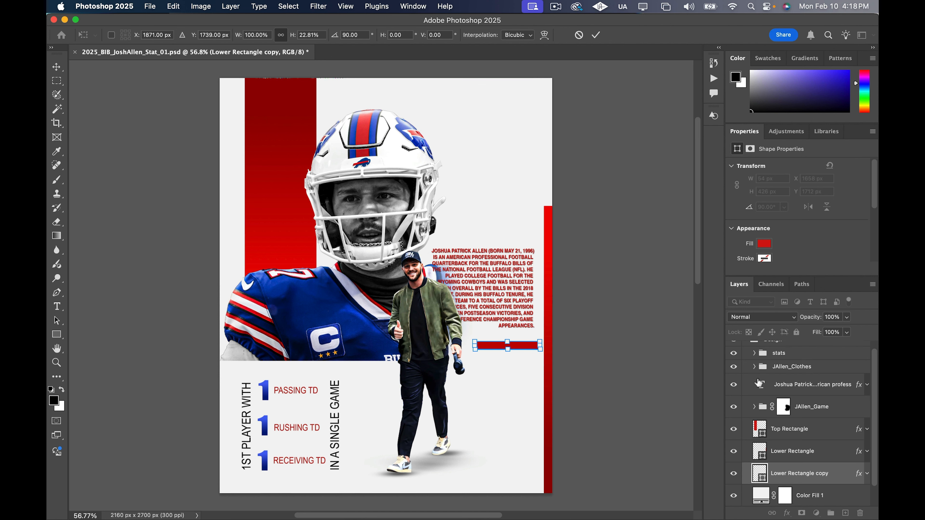
scroll(741, 366, "up", 1)
left_click(734, 348)
left_click(733, 348)
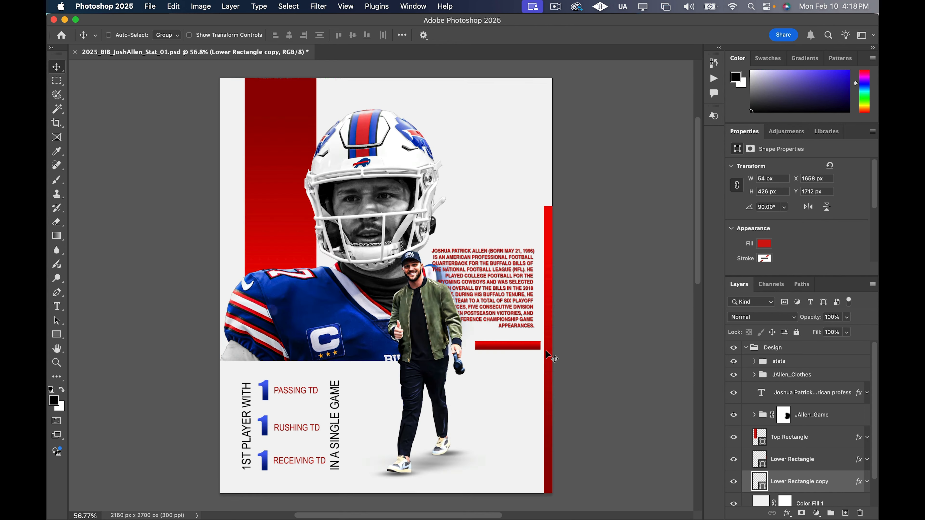
Resize the horizontal bar to about 258 px long and 17 px thick, right-aligned just below the biography's last line
scroll(516, 363, "up", 5)
key("super+t")
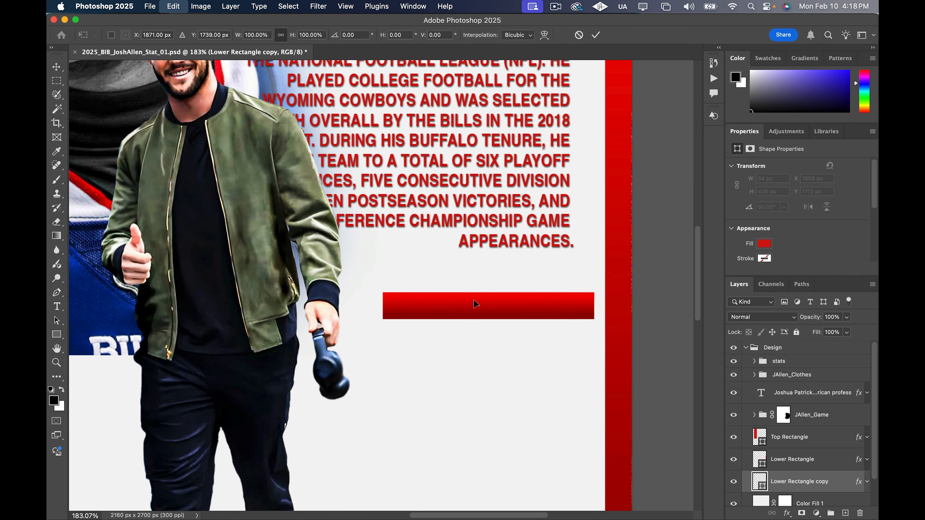
left_click_drag(488, 319, 488, 299)
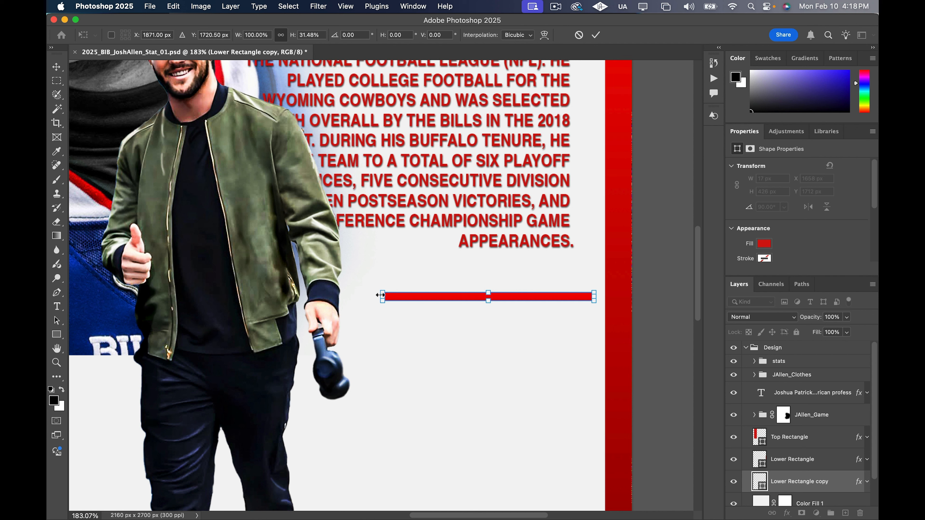
left_click_drag(380, 295, 487, 279)
left_click_drag(487, 272, 487, 271)
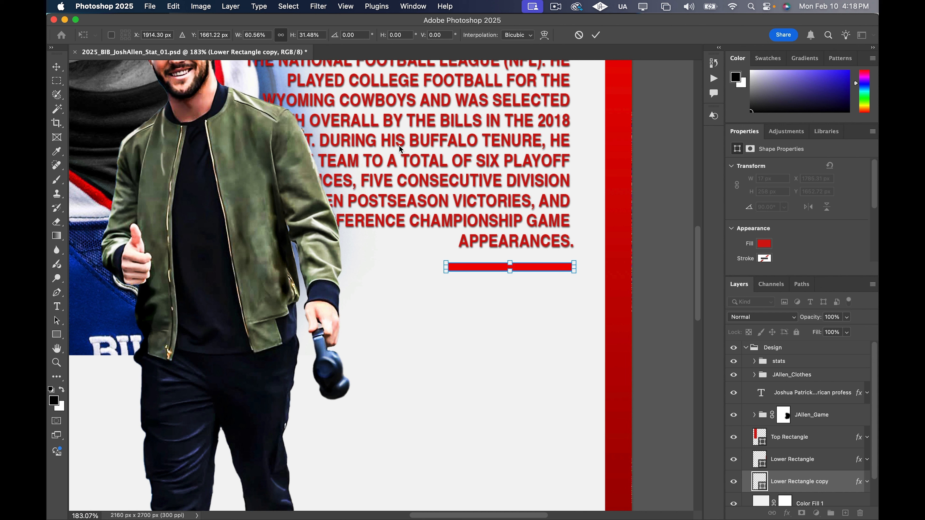
key("Return")
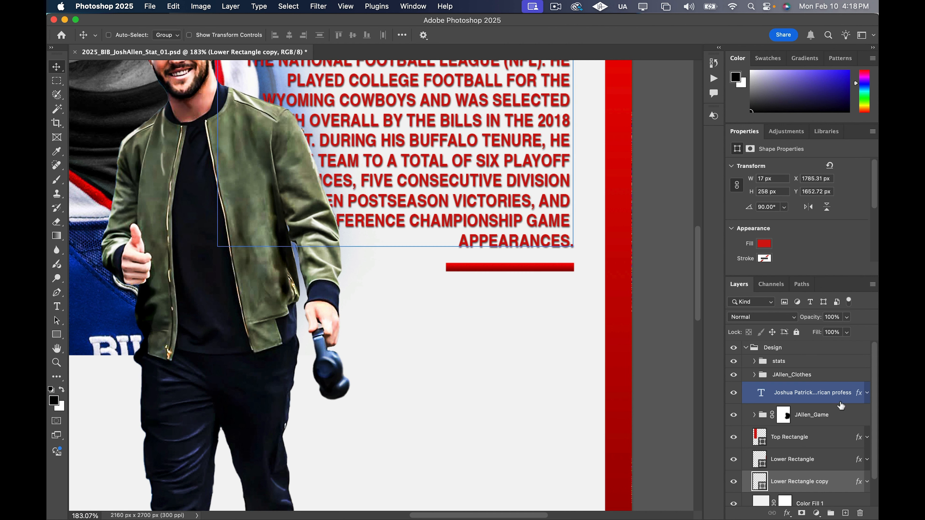
Rename the Lower Rectangle copy layer as small Lower Rectangle
scroll(847, 489, "down", 2)
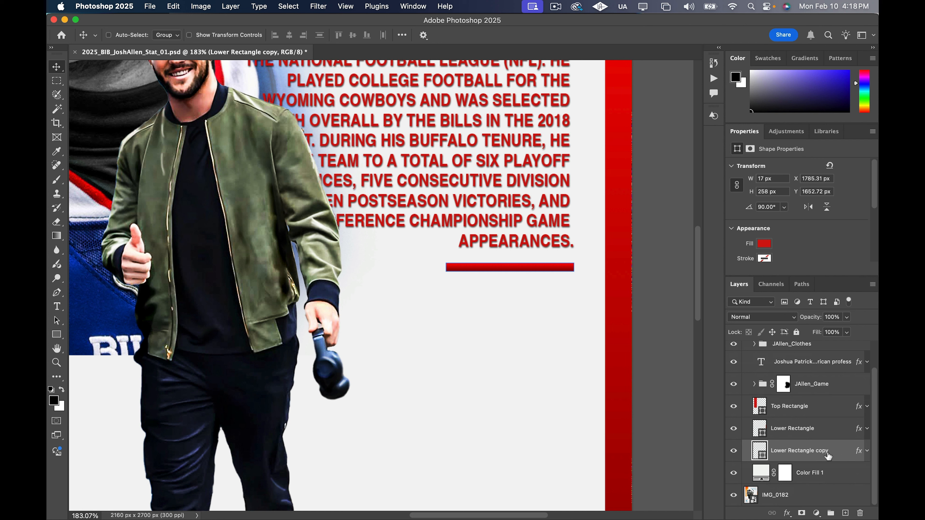
double_click(827, 453)
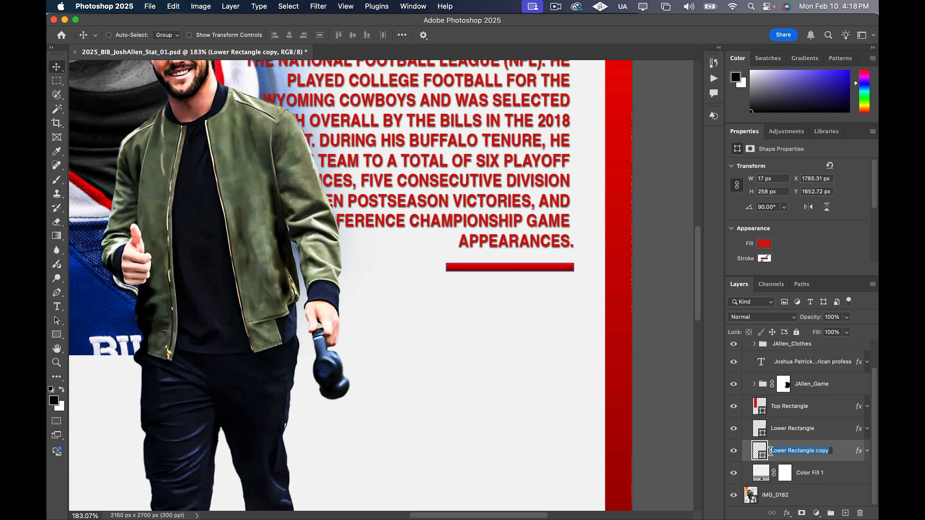
left_click(772, 451)
type("small")
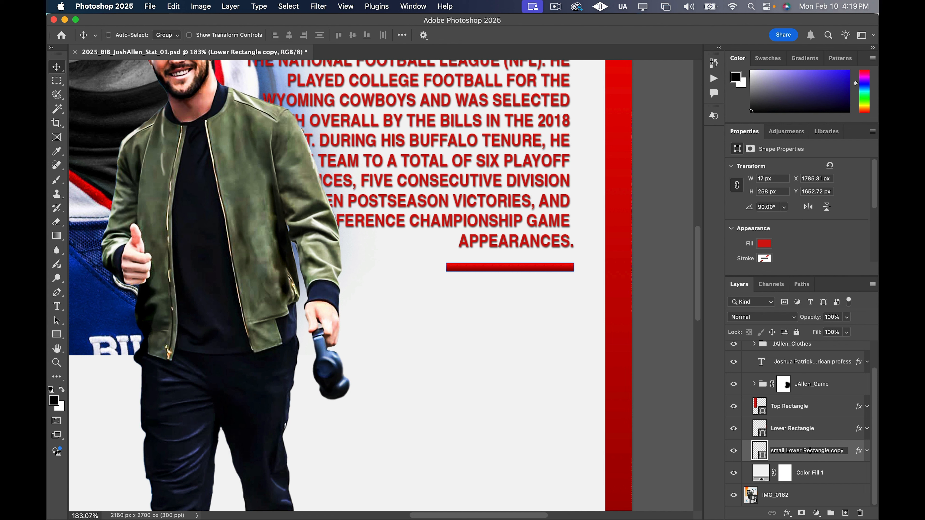
key("BackSpace")
key("BackSpace")
key("BackSpace")
key("BackSpace")
key("BackSpace")
key("BackSpace")
type("e")
key("Return")
left_click(748, 433)
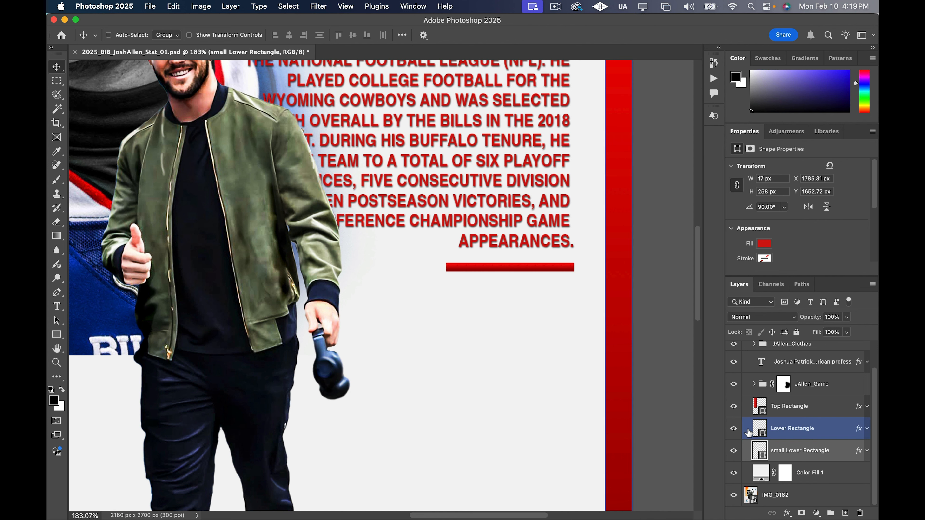
scroll(378, 265, "down", 10)
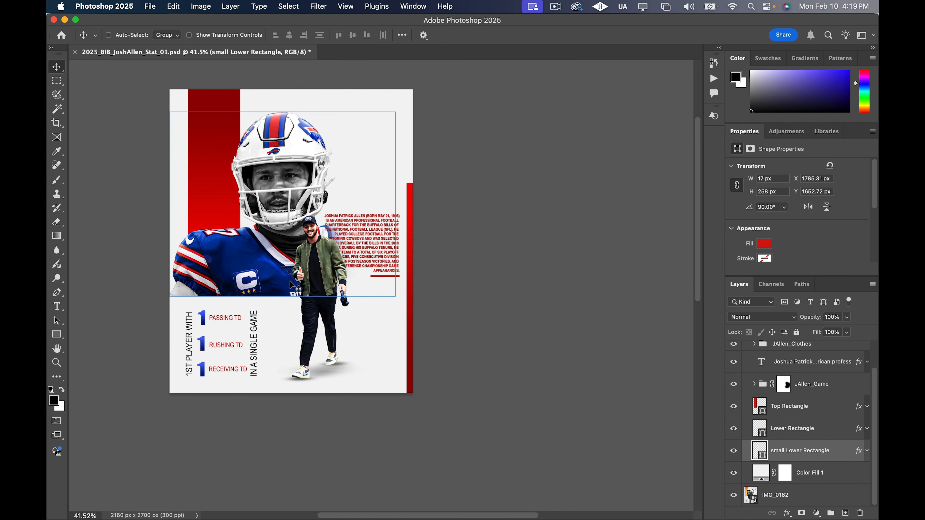
scroll(291, 286, "up", 3)
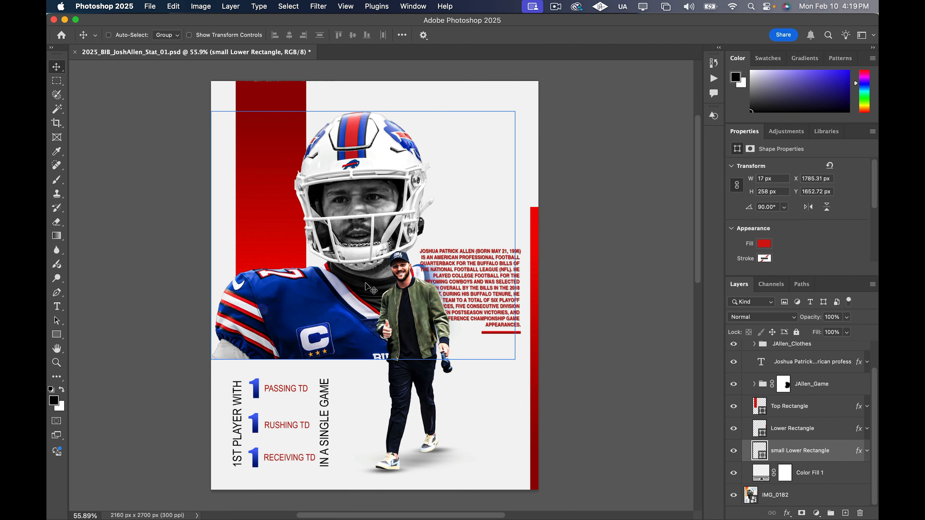
left_click(775, 377)
left_click(734, 344)
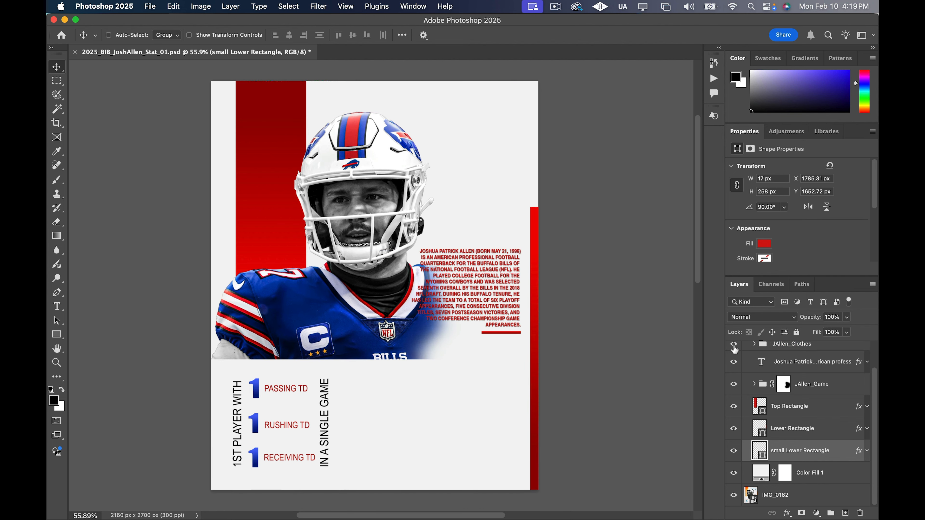
left_click(733, 346)
scroll(765, 400, "up", 2)
left_click(733, 348)
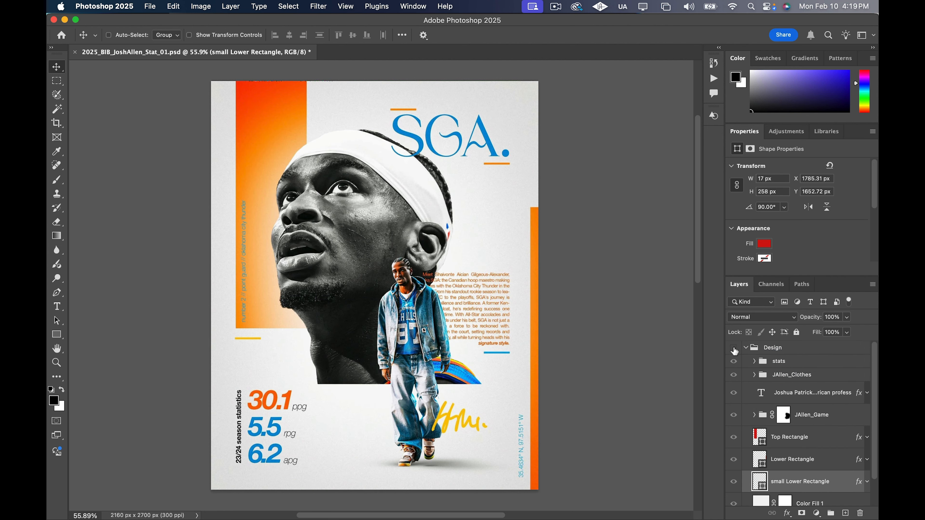
left_click(733, 347)
left_click(733, 348)
scroll(475, 327, "up", 5)
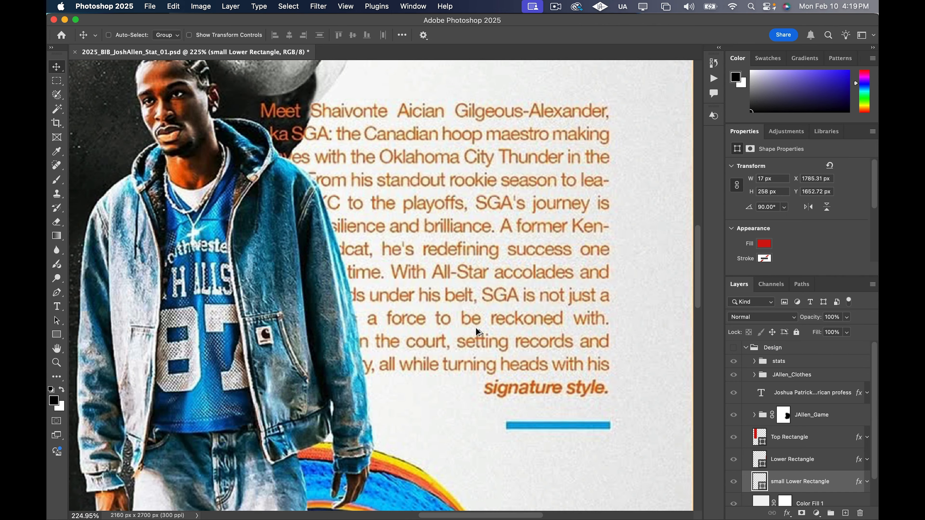
scroll(476, 327, "down", 5)
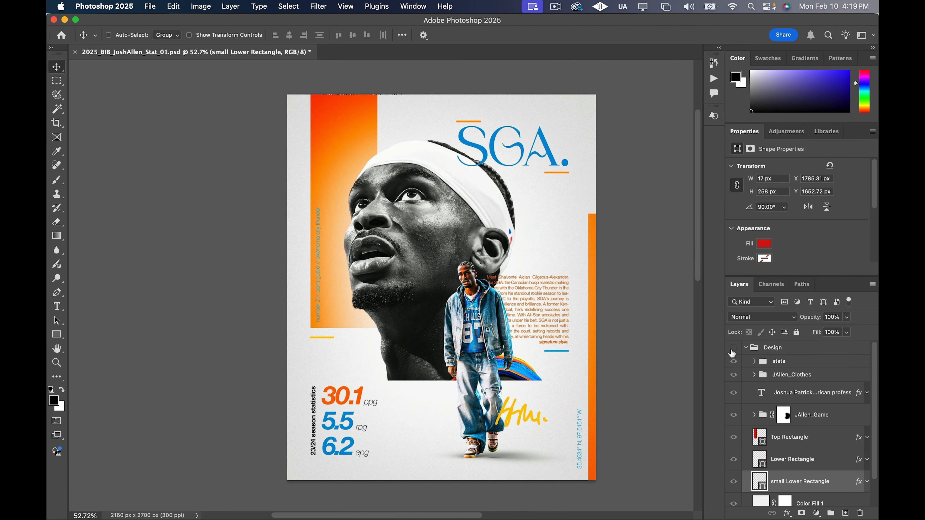
left_click(734, 348)
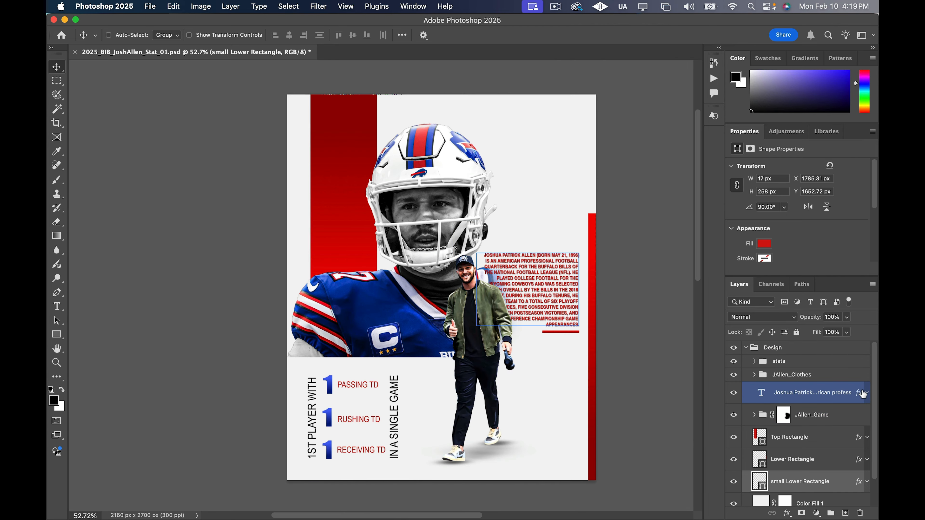
Turn off the drop shadow on the biography text layer and collapse its effects list
left_click(866, 393)
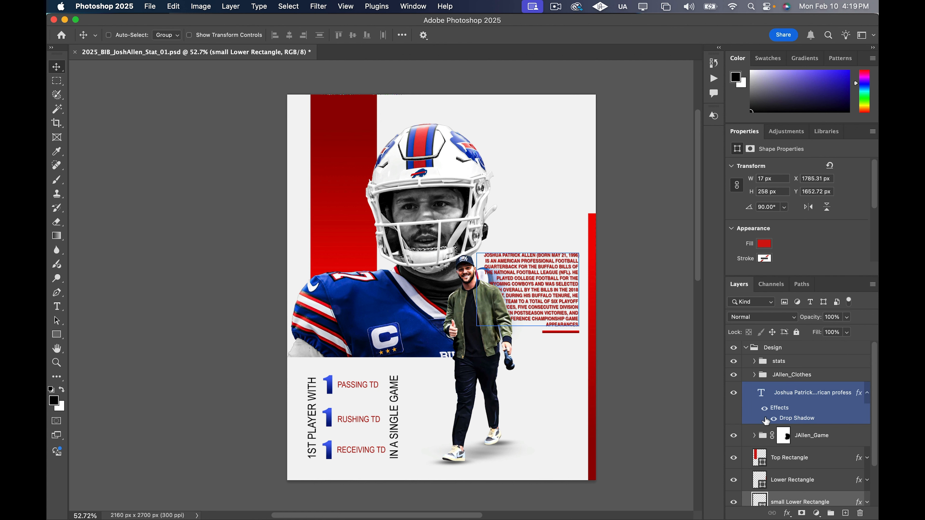
left_click(769, 419)
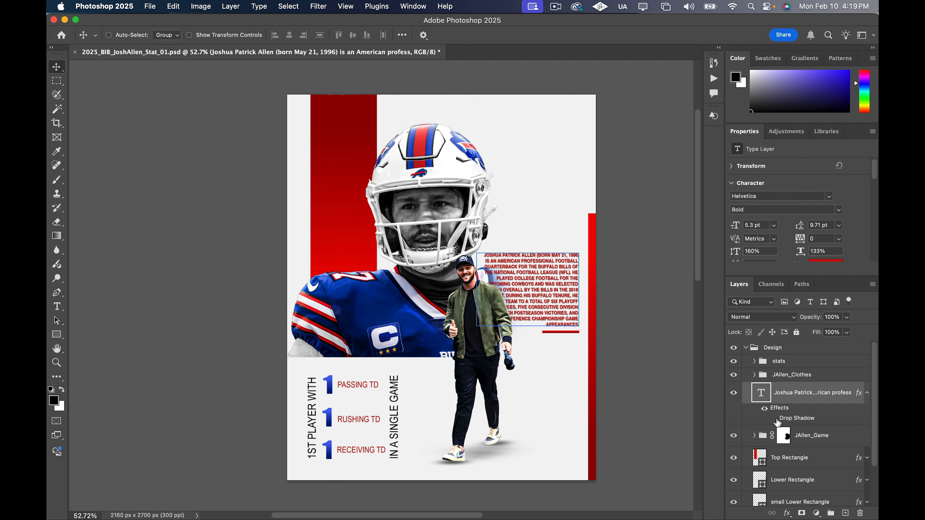
left_click(845, 375)
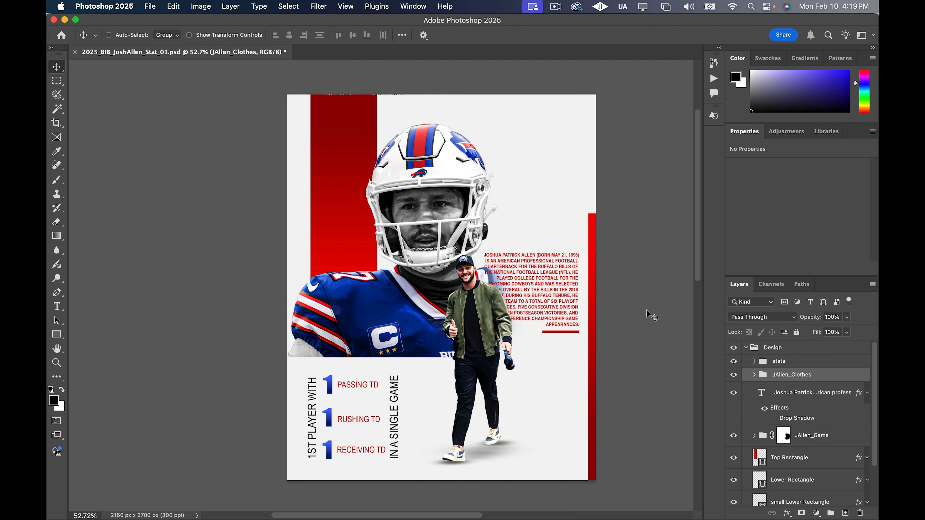
scroll(646, 309, "up", 2)
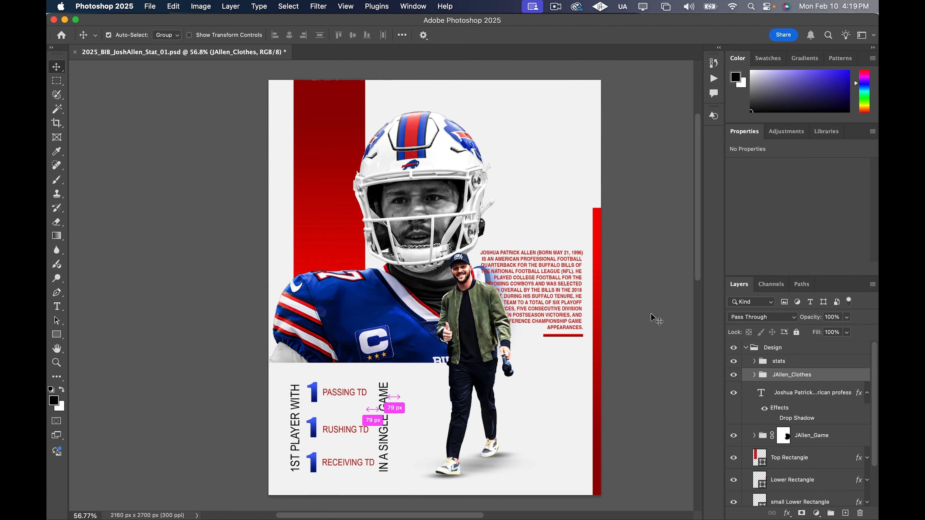
scroll(651, 314, "down", 3)
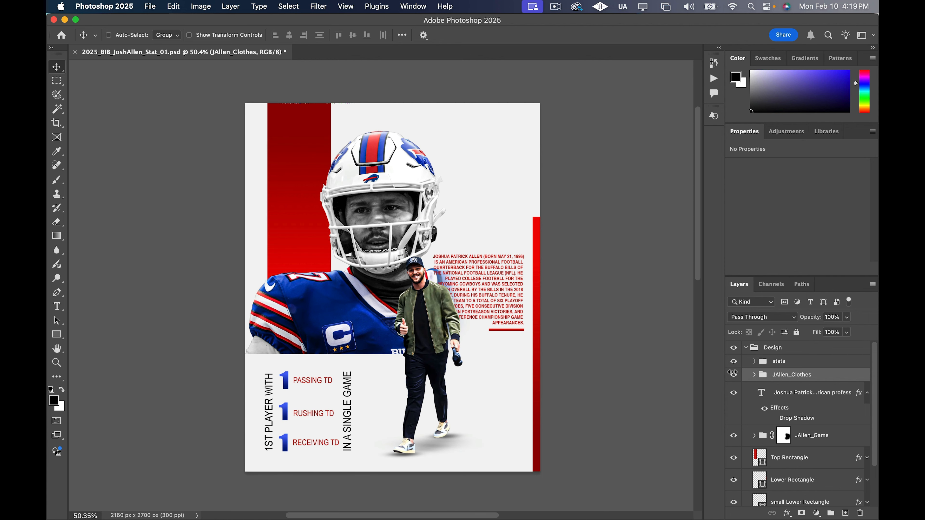
left_click(867, 393)
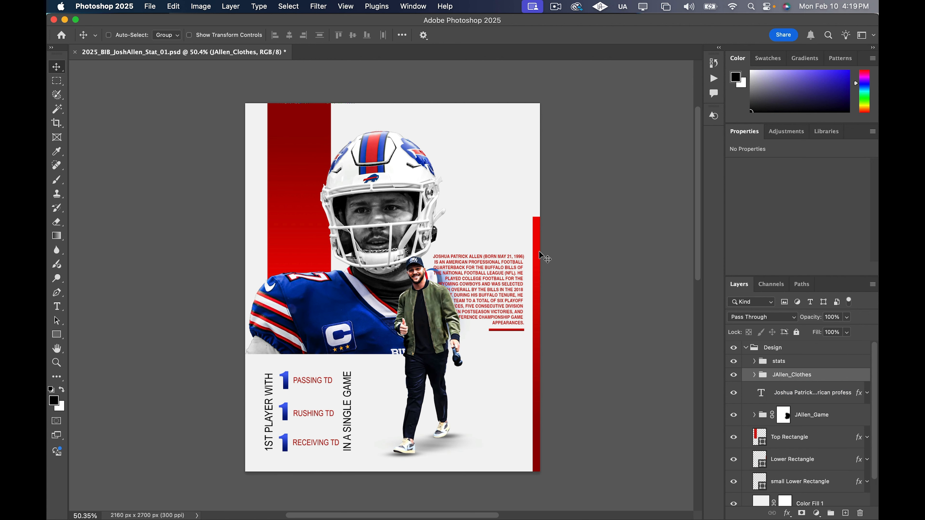
Shorten the small Lower Rectangle bar to about 225 px so it spans the word APPEARANCES above it
scroll(540, 237, "down", 1)
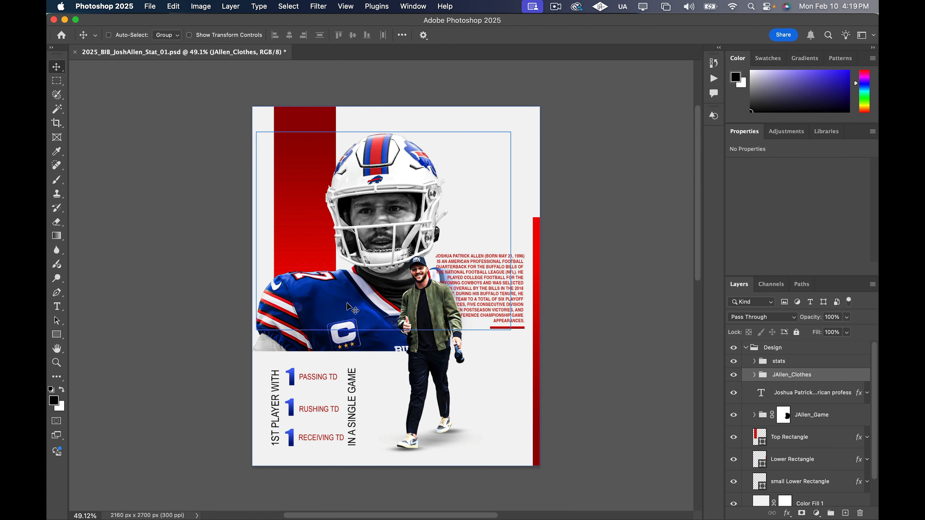
scroll(145, 235, "up", 1)
left_click(746, 415)
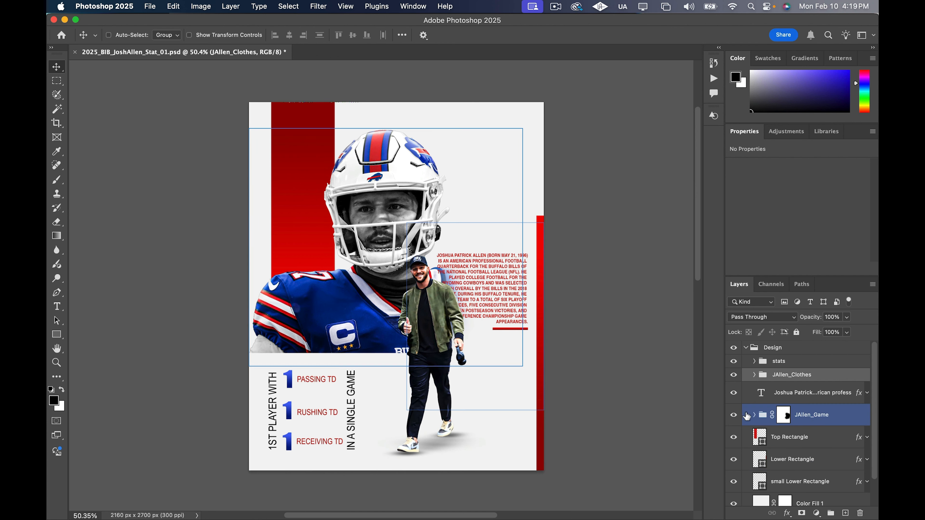
scroll(824, 448, "down", 2)
left_click(824, 448)
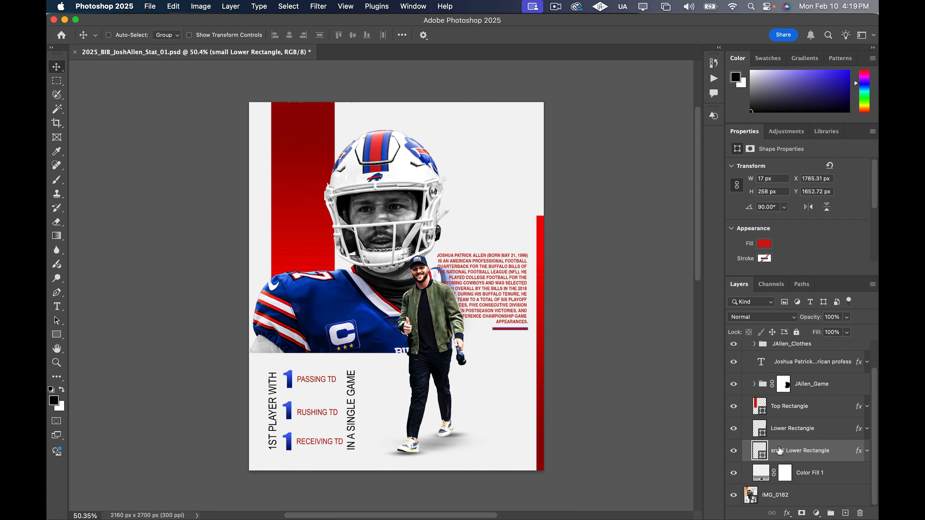
key("super+t")
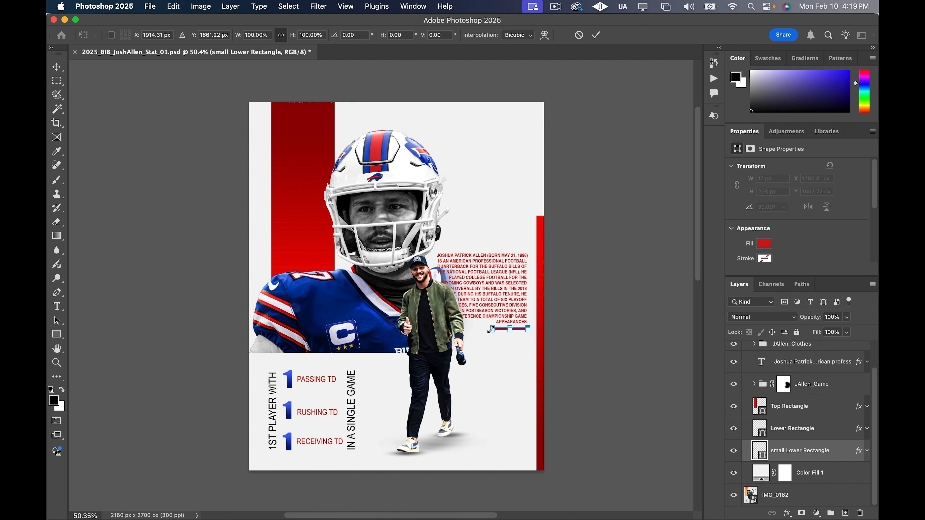
left_click_drag(487, 329, 496, 330)
scroll(493, 333, "up", 5)
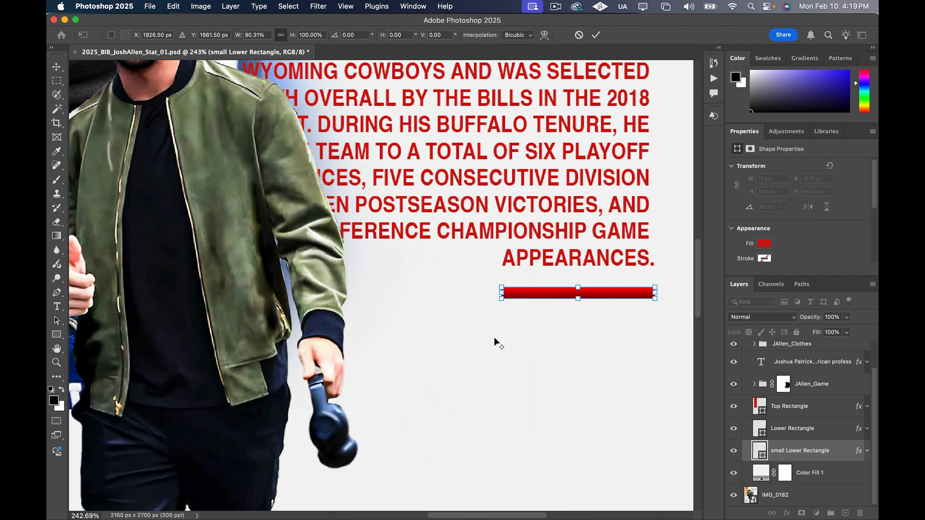
left_click_drag(502, 293, 506, 292)
key("Return")
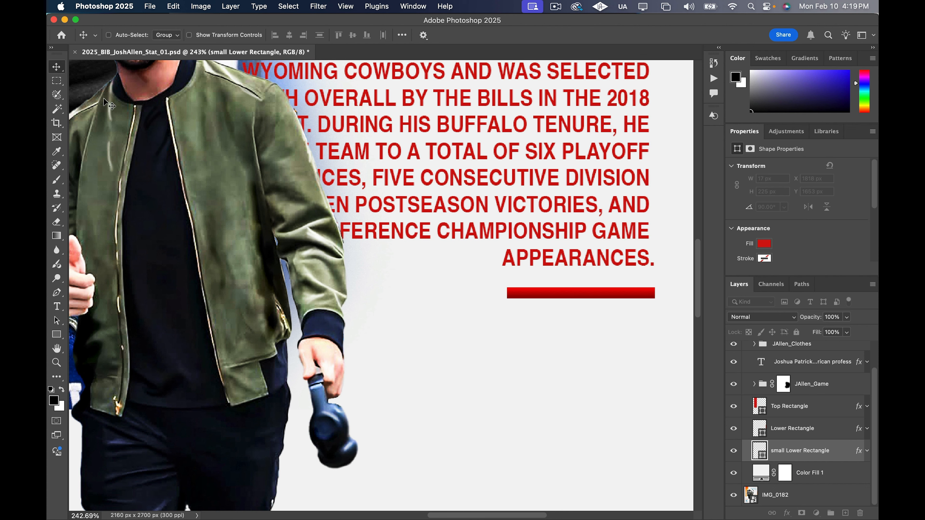
Nudge the small Lower Rectangle bar vertically to Y 1654 px, just beneath the last line of the biography text
scroll(287, 280, "down", 5)
key("shift+Up")
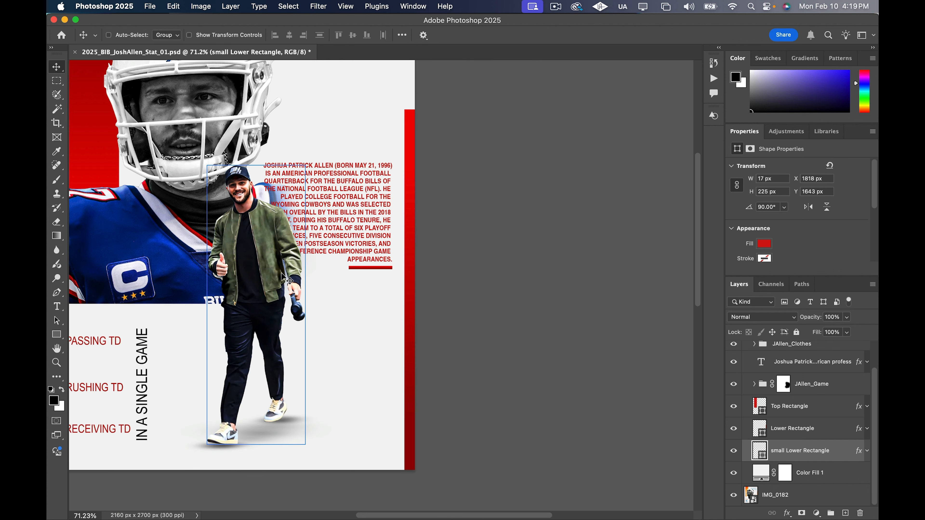
key("shift+Up")
key("Down")
key("shift+Down")
key("shift+Down")
scroll(281, 273, "down", 3)
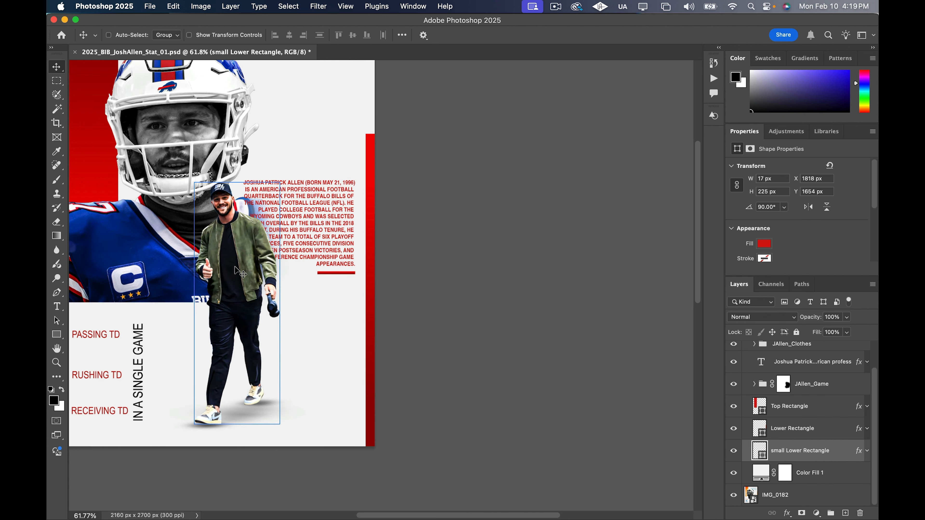
key("super+0")
scroll(237, 272, "down", 2)
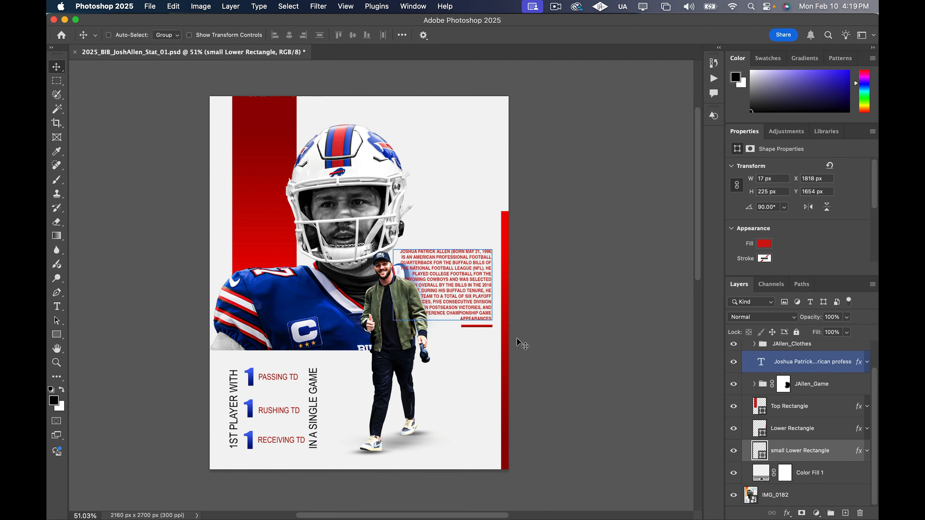
Compare the poster with the SGA reference by toggling the Design group's visibility, checking which text elements are still missing
scroll(770, 389, "up", 2)
left_click(733, 348)
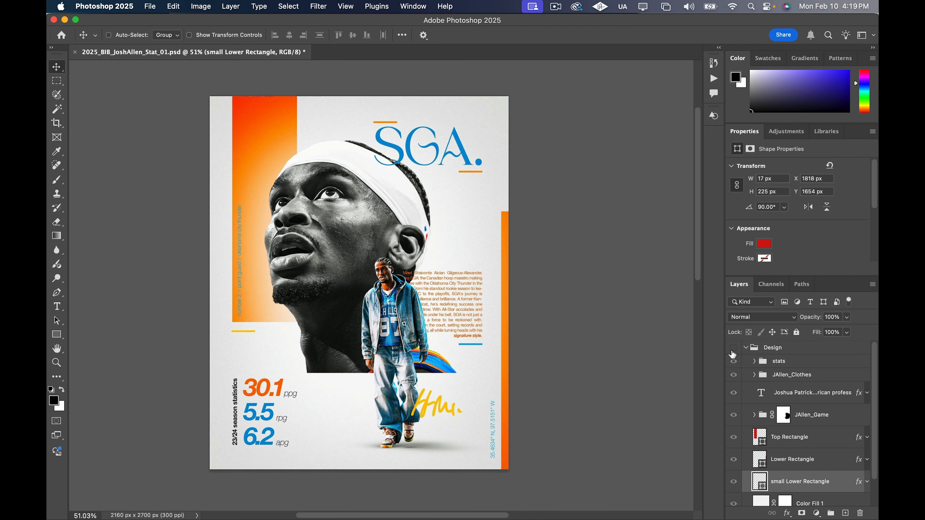
left_click(733, 351)
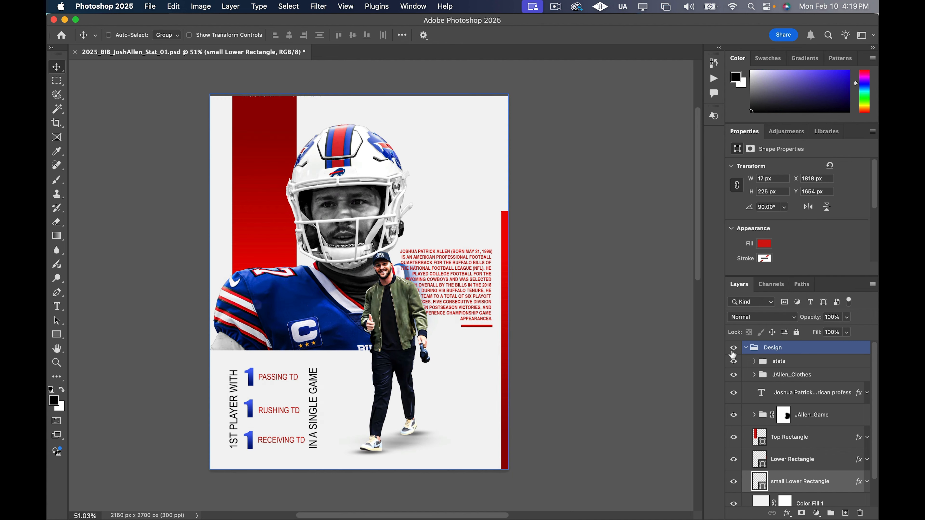
left_click(733, 349)
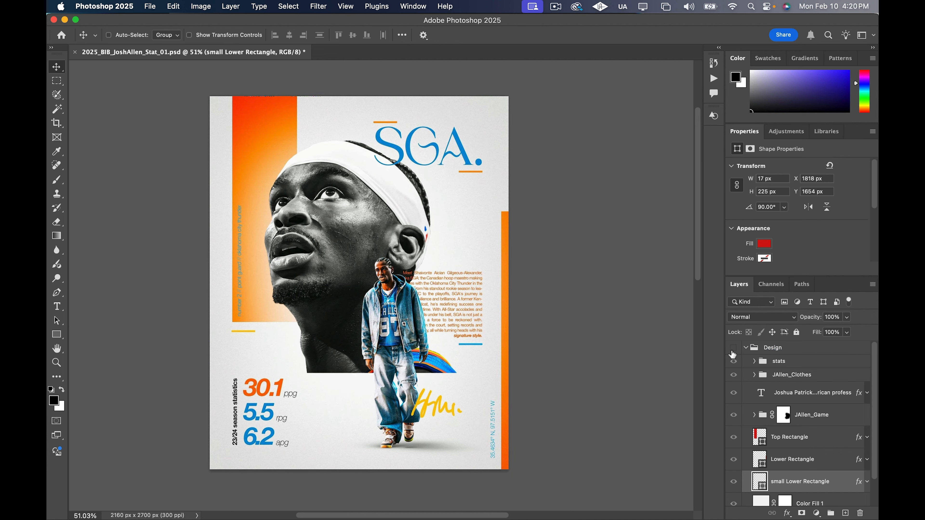
left_click(733, 349)
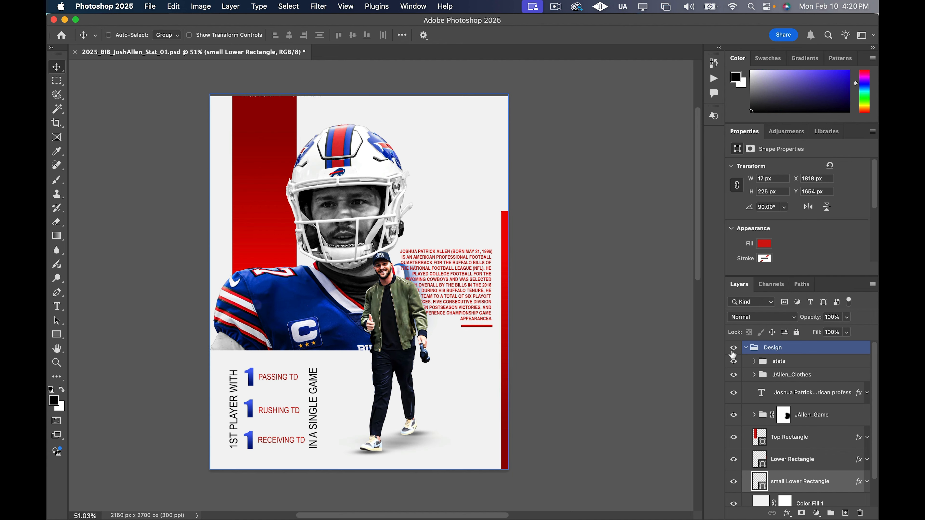
left_click(733, 349)
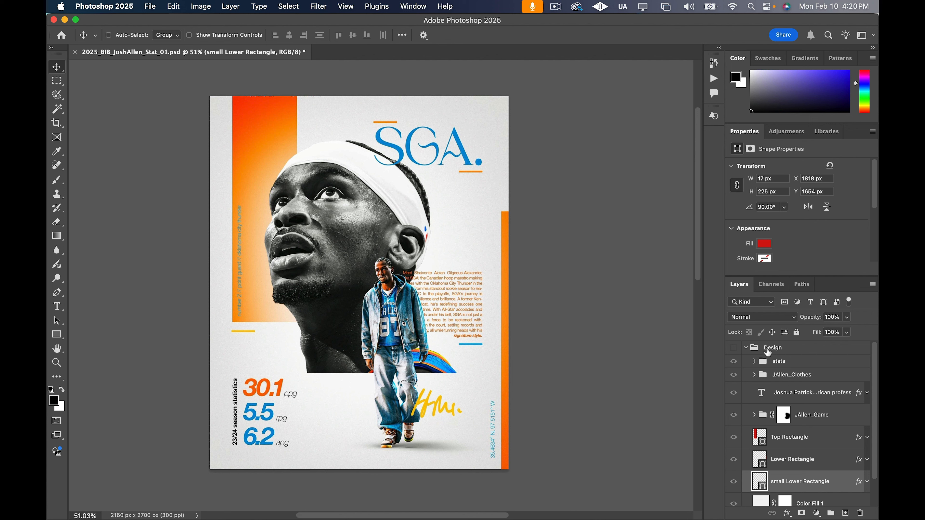
left_click(734, 348)
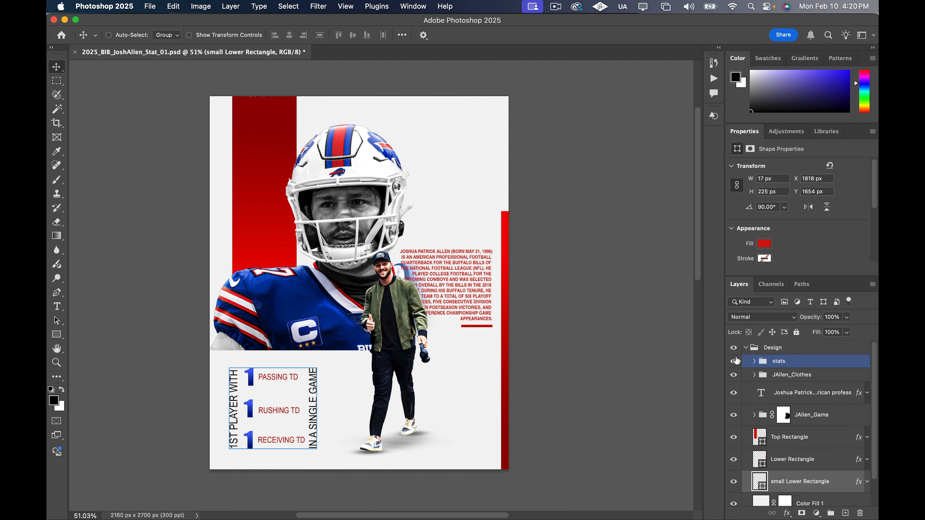
left_click(734, 349)
left_click(734, 349)
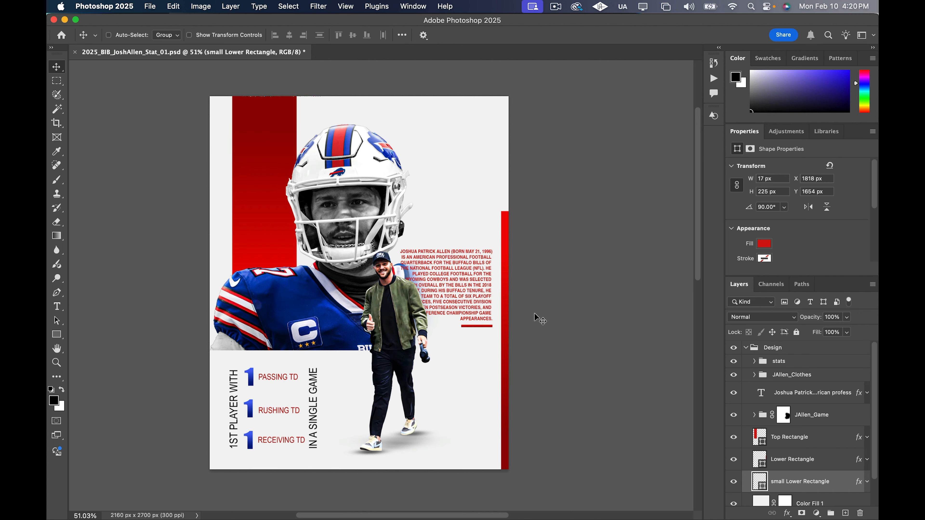
Add a text layer above the biography text layer reading NUMBER 17 // QUARTERBACK // BUFFALO BILL
left_click(807, 399)
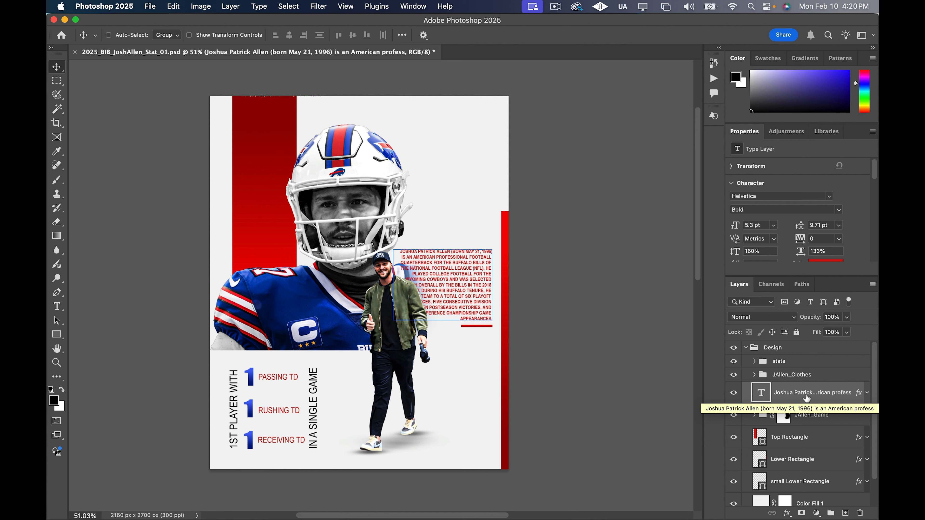
key("t")
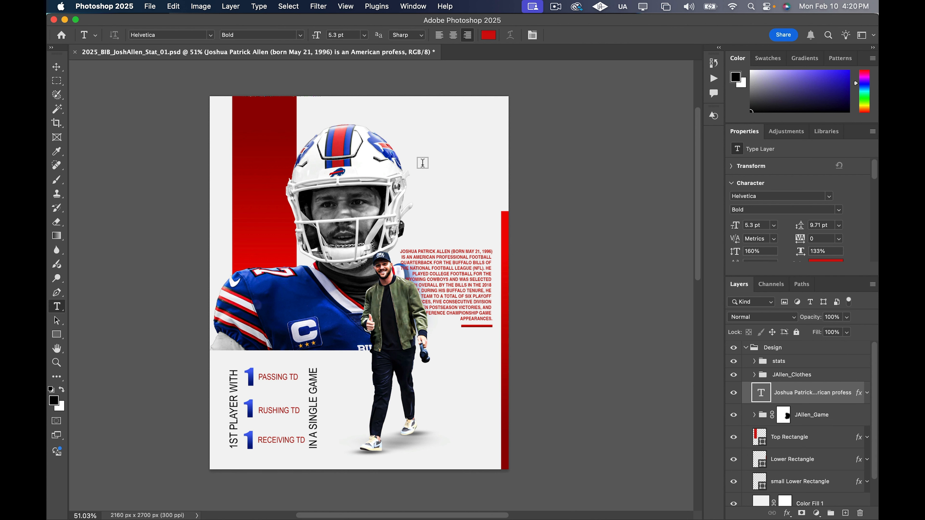
left_click(419, 139)
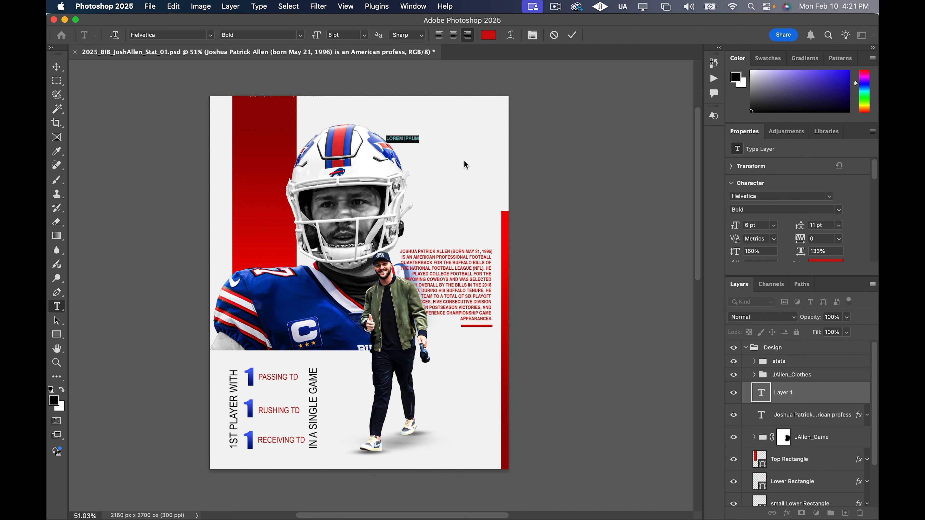
type("NUMBER 17 // QUARTERBACK")
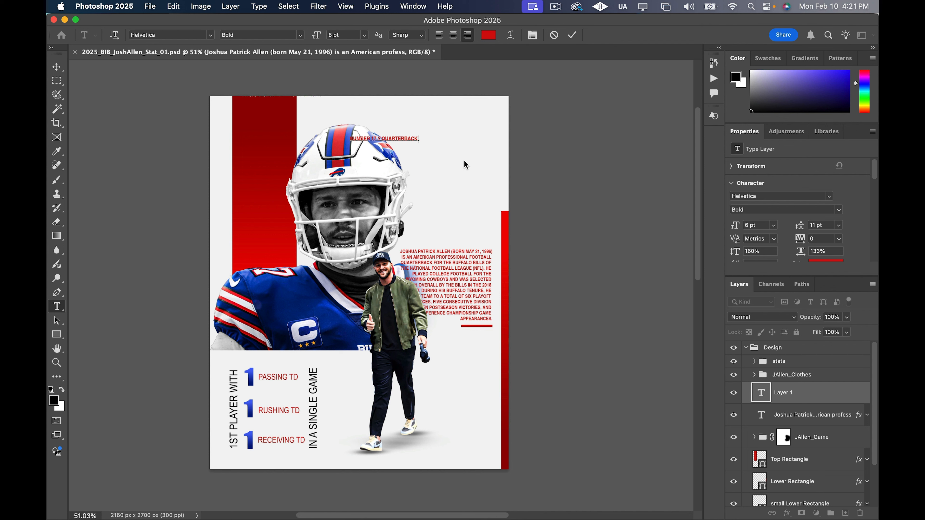
type(" // BUFFALO BILL")
left_click(56, 68)
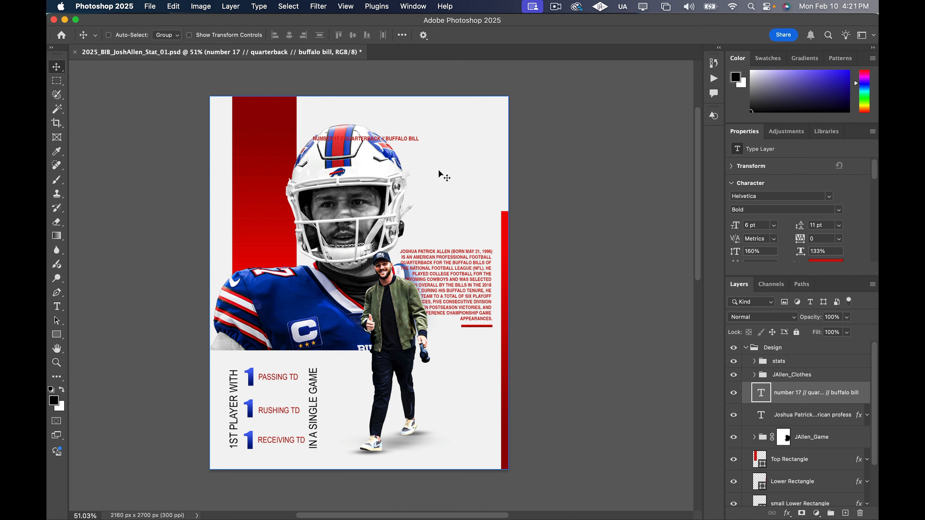
key("super+Tab")
key("super+Tab")
key("super+Tab")
key("super+Tab")
key("super+Tab")
key("super+Tab")
key("super+Tab")
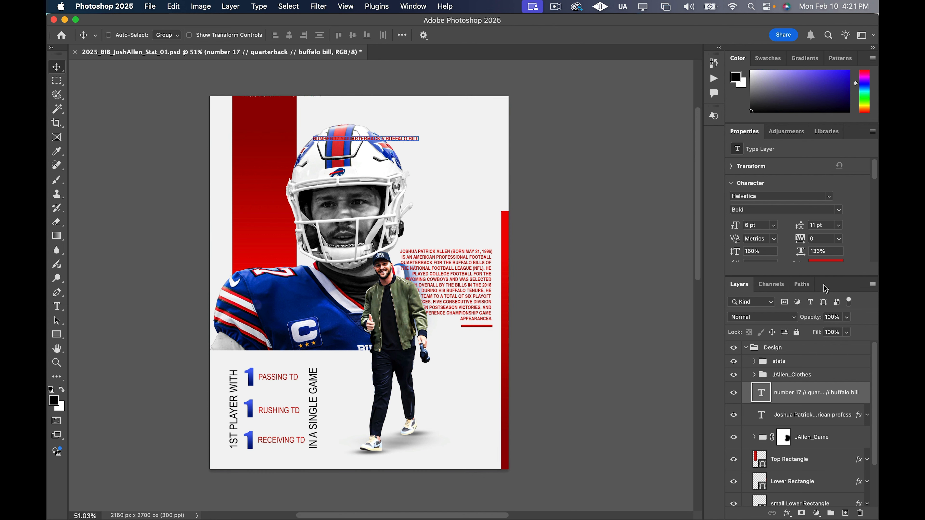
Change the color of the NUMBER 17 // QUARTERBACK // BUFFALO BILL text to off-white f6f6f6
scroll(830, 266, "down", 2)
left_click(836, 243)
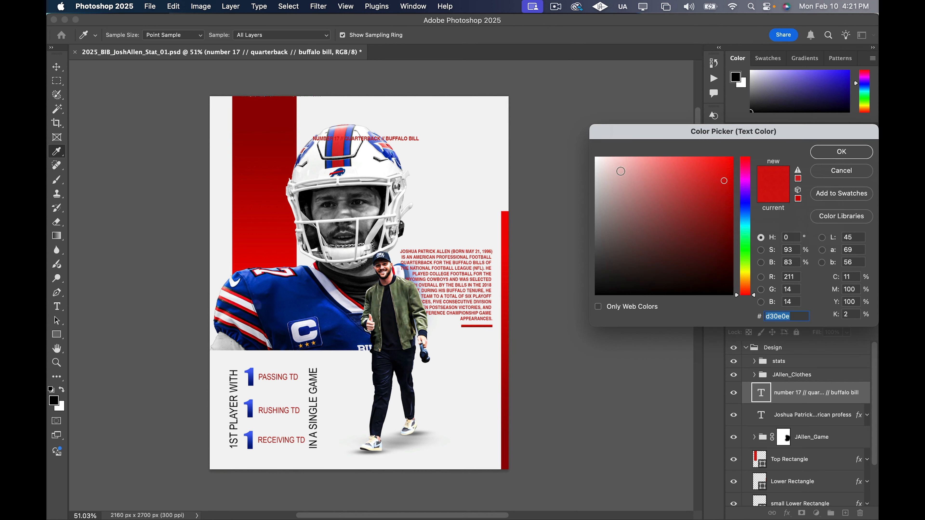
left_click_drag(620, 171, 583, 162)
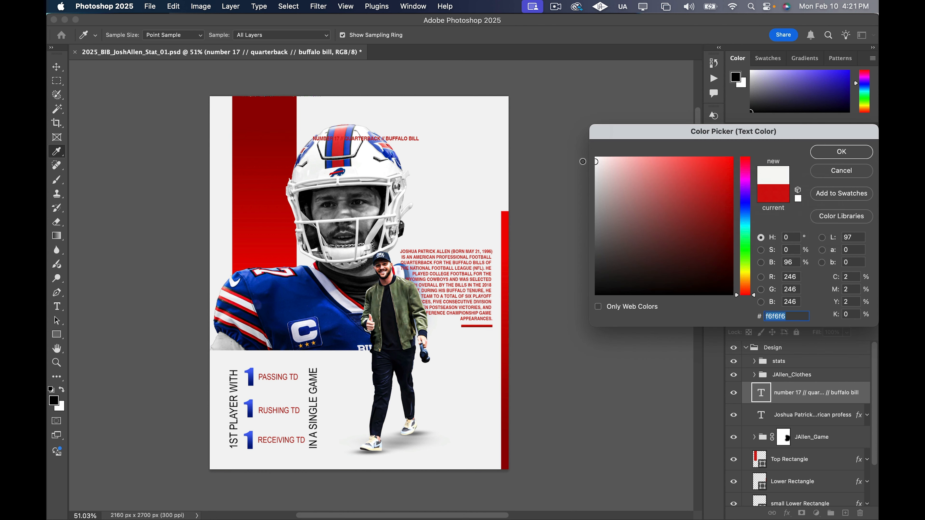
left_click(832, 157)
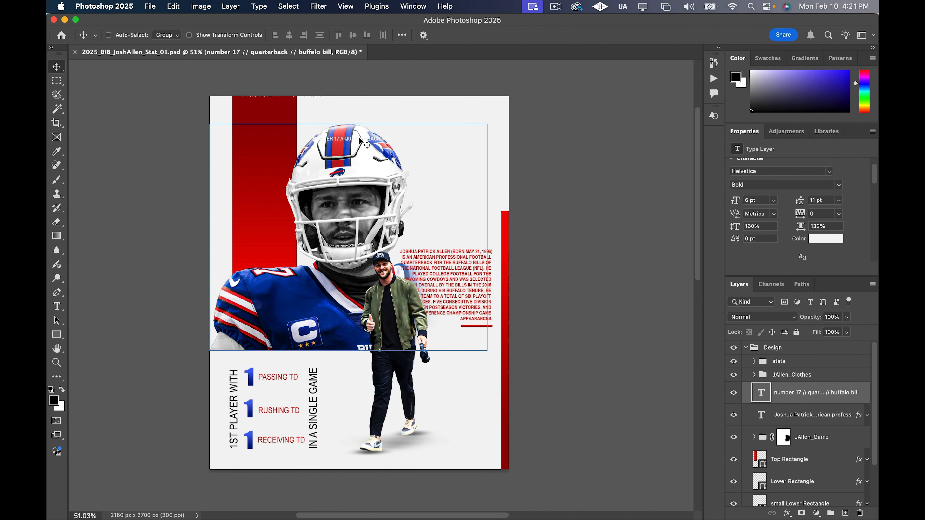
Move the NUMBER 17 text onto the large red rectangle and rotate it -90 degrees so it reads upward
left_click_drag(359, 138, 276, 173)
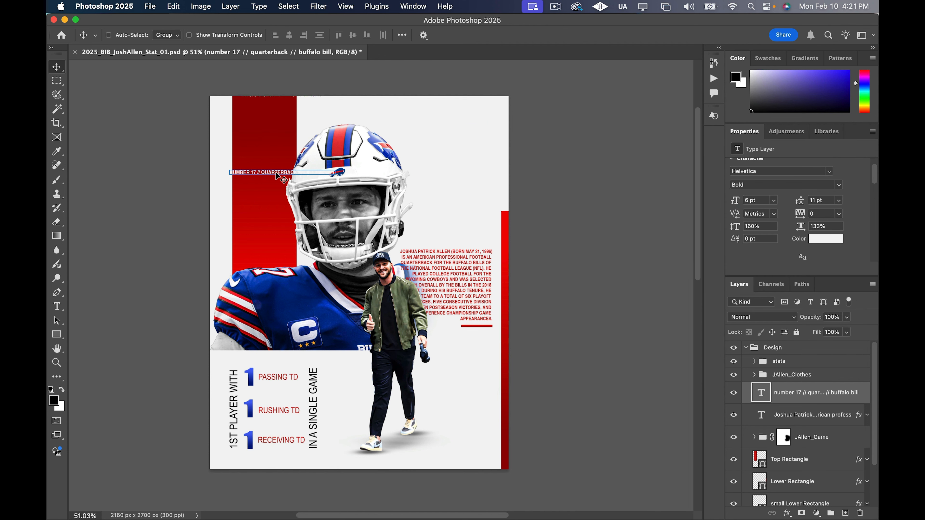
key("super+t")
left_click_drag(347, 161, 281, 165)
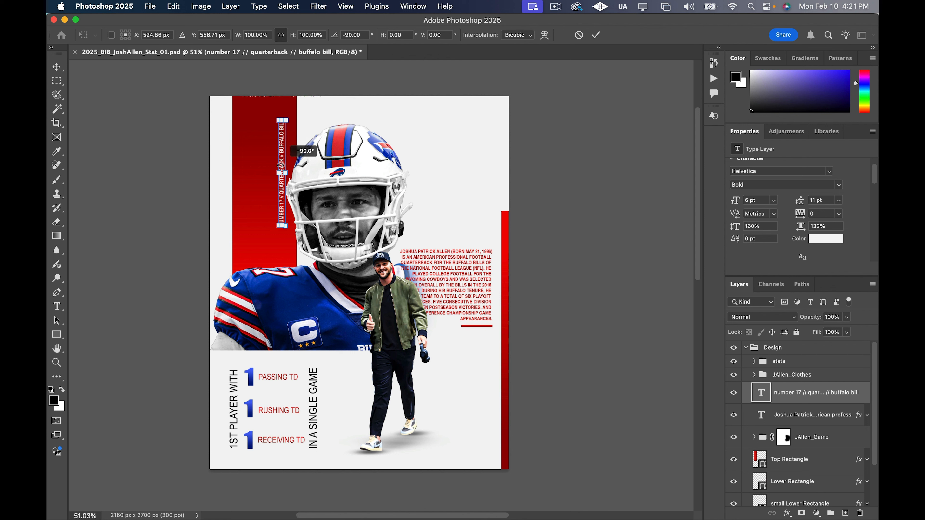
left_click(56, 67)
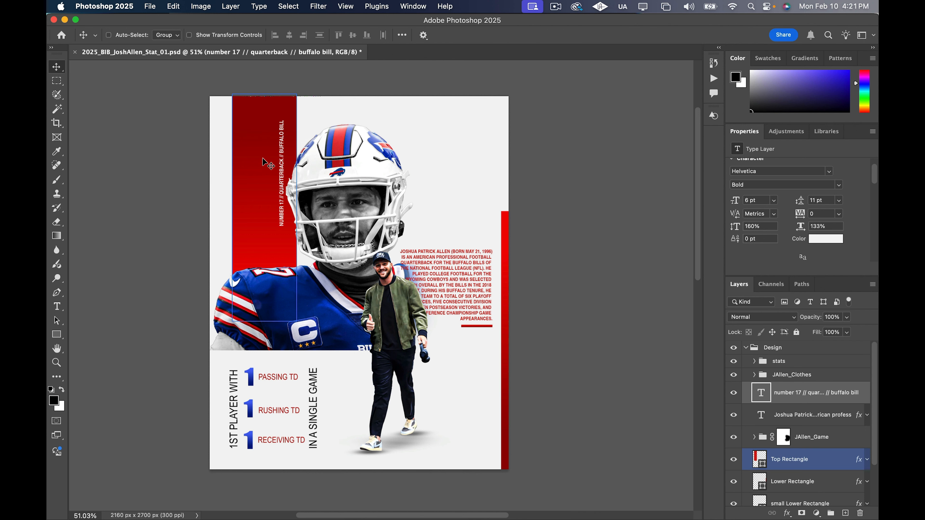
Position the vertical NUMBER 17 text along the red rectangle's left edge, lowered toward the jersey shoulder to match the SGA reference
left_click_drag(281, 180, 243, 197)
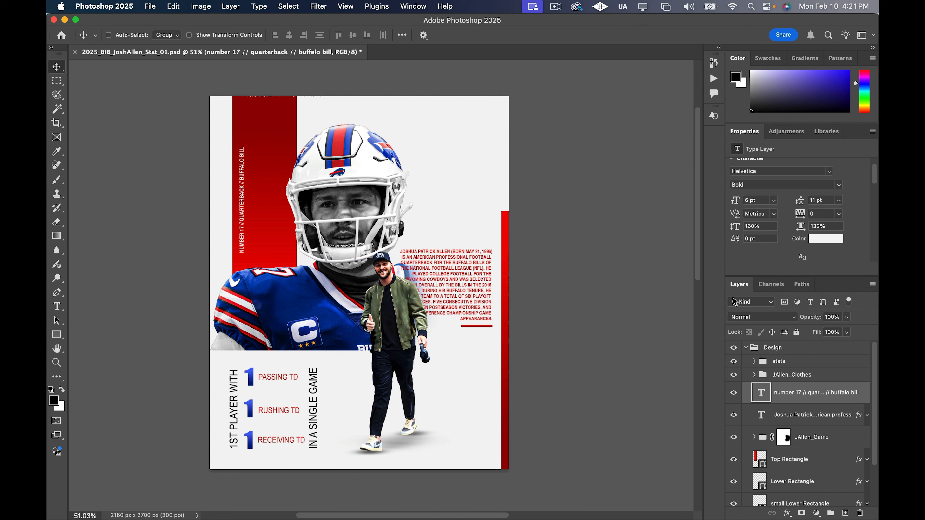
left_click(733, 348)
left_click(734, 348)
left_click_drag(244, 245, 242, 264)
Place the NUMBER 17 text layer between the JAllen_Game group and Top Rectangle, and nudge the text slightly upward
scroll(837, 418, "down", 1)
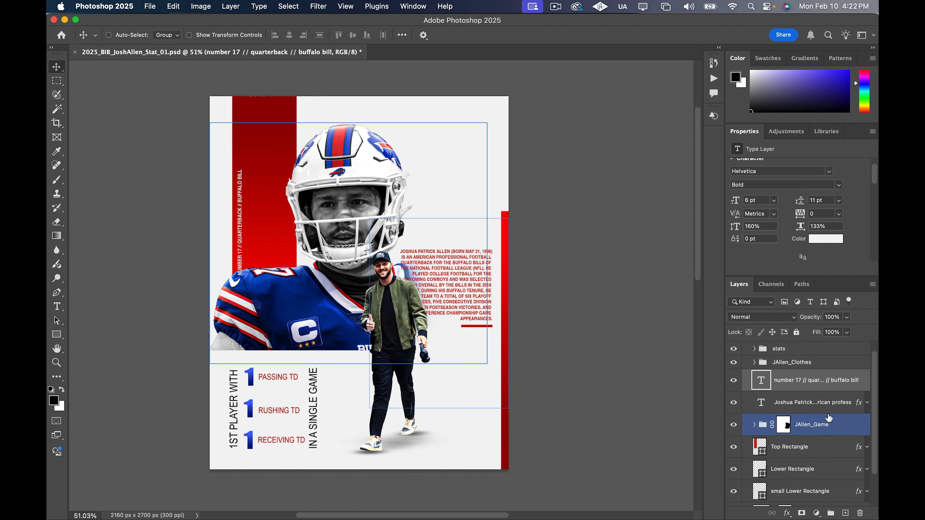
left_click_drag(843, 386, 833, 445)
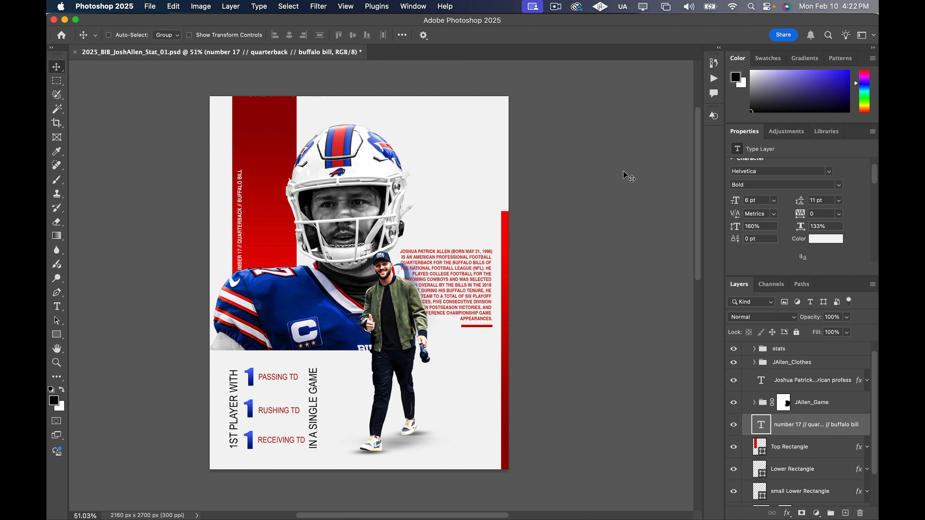
key("Up")
key("Up")
key("Up")
key("Up")
key("Up")
key("Up")
key("Up")
key("Up")
key("Up")
key("Up")
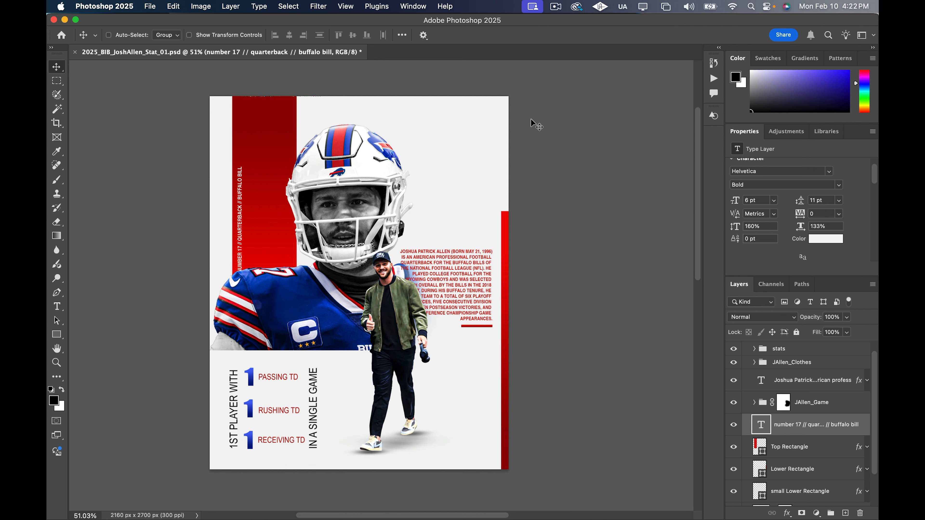
Check the reference under the Design group, and add a text layer reading Josh above the stats group, beside the helmet's upper right
scroll(595, 126, "down", 1)
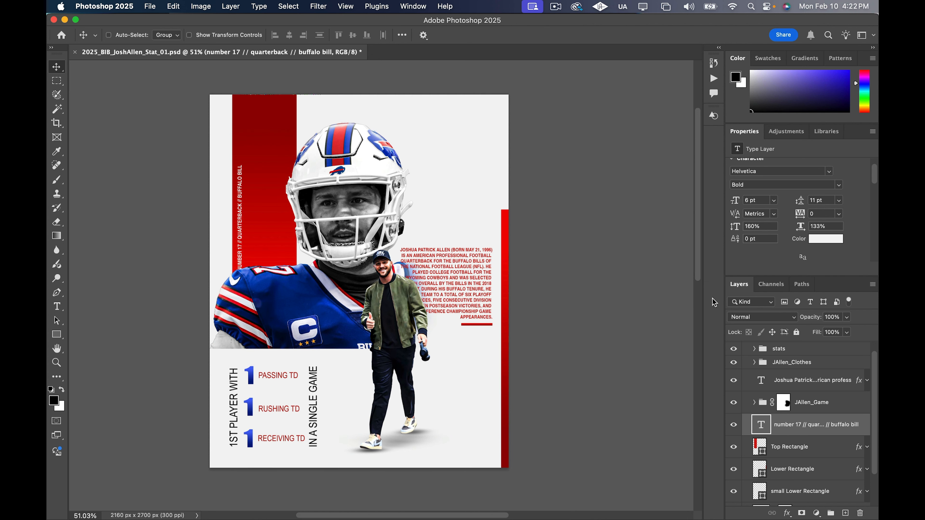
scroll(735, 364, "up", 1)
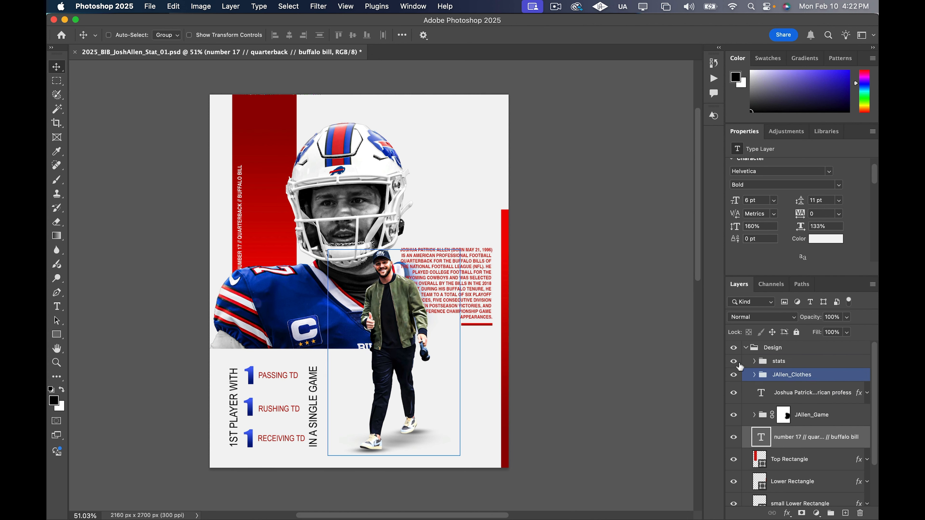
left_click(735, 350)
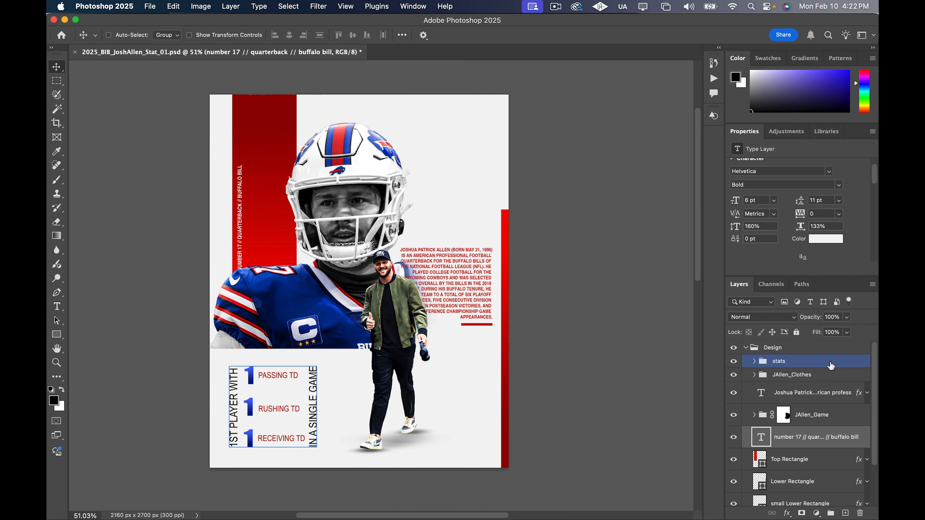
left_click(832, 366)
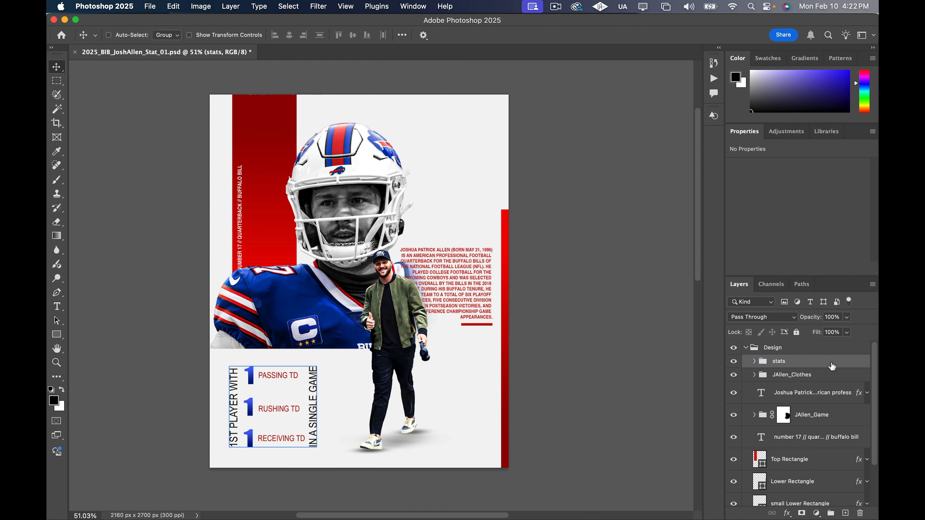
key("t")
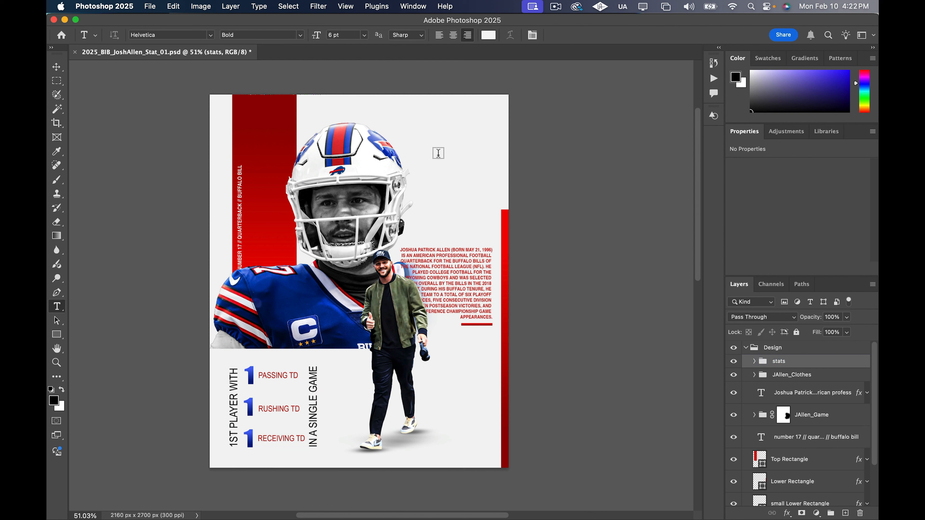
left_click(420, 139)
key("BackSpace")
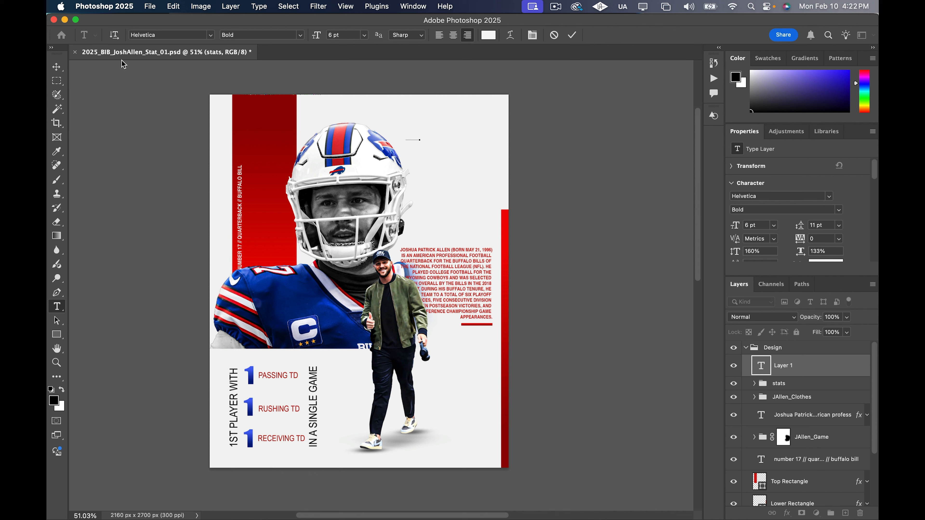
left_click(56, 67)
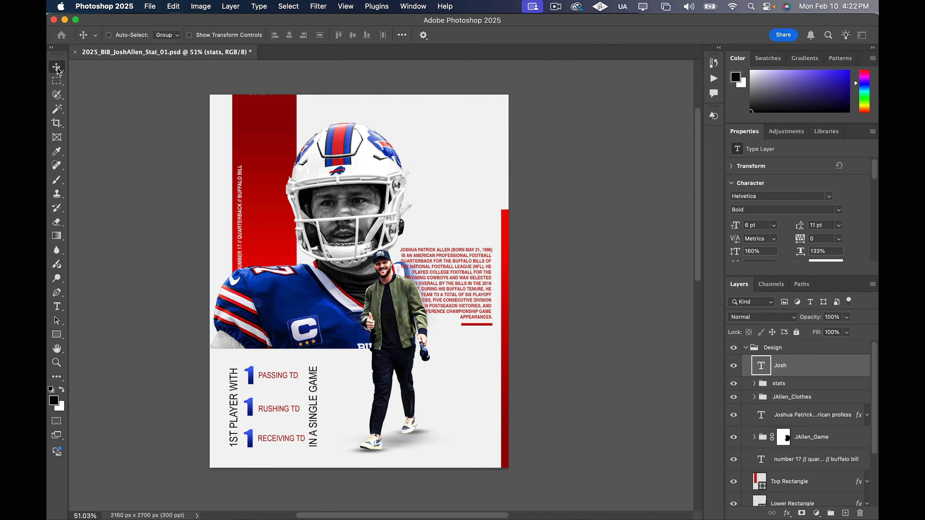
Set the Josh text color to black, 000000
left_click(832, 264)
type("000000")
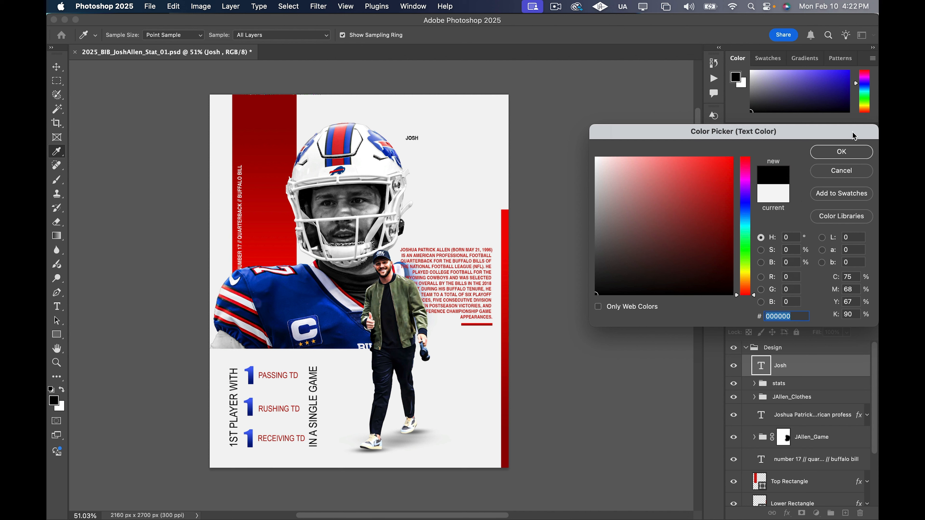
left_click(841, 152)
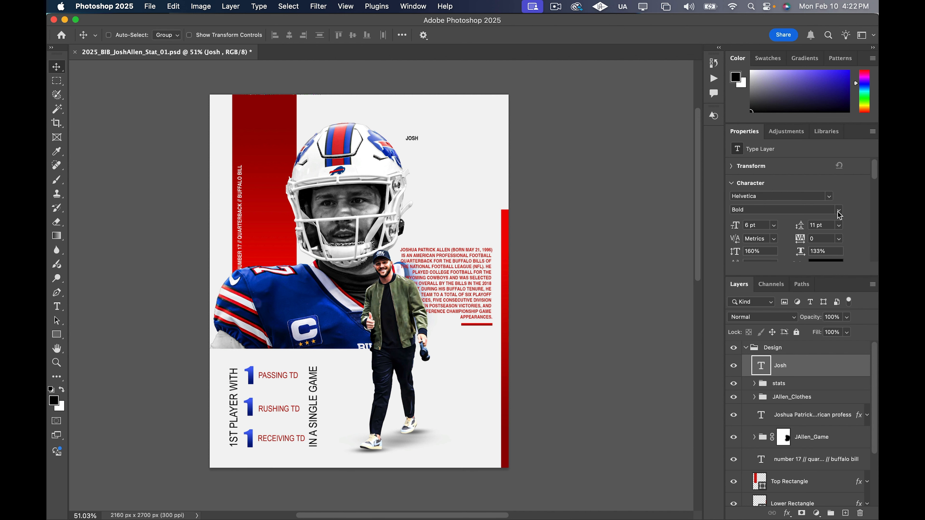
Change the Josh text's font to Impact and scale it up to about 648% beside the helmet's upper edge
left_click(834, 199)
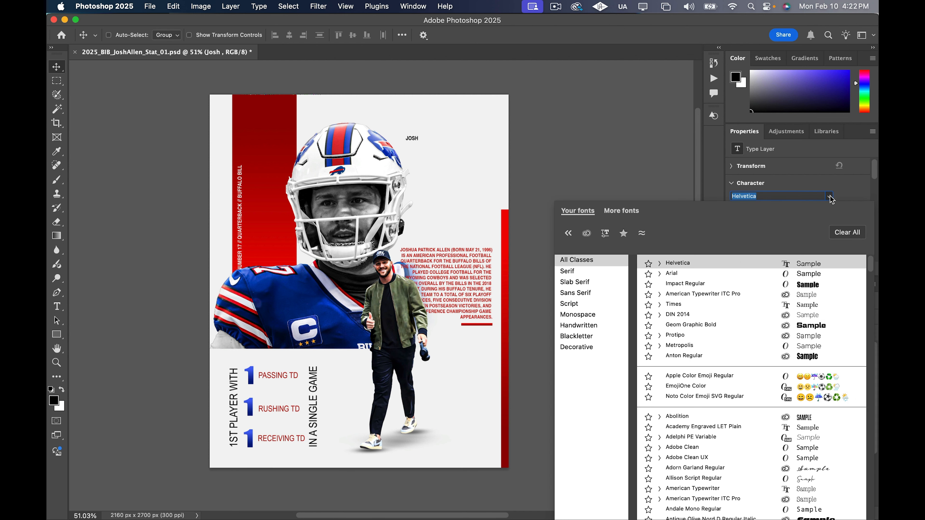
left_click(692, 284)
key("super+t")
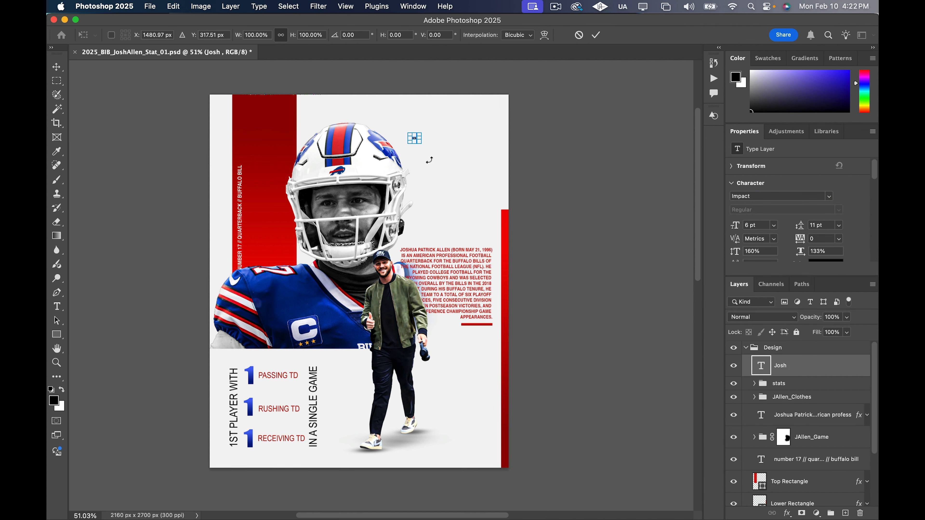
left_click_drag(419, 142, 439, 143)
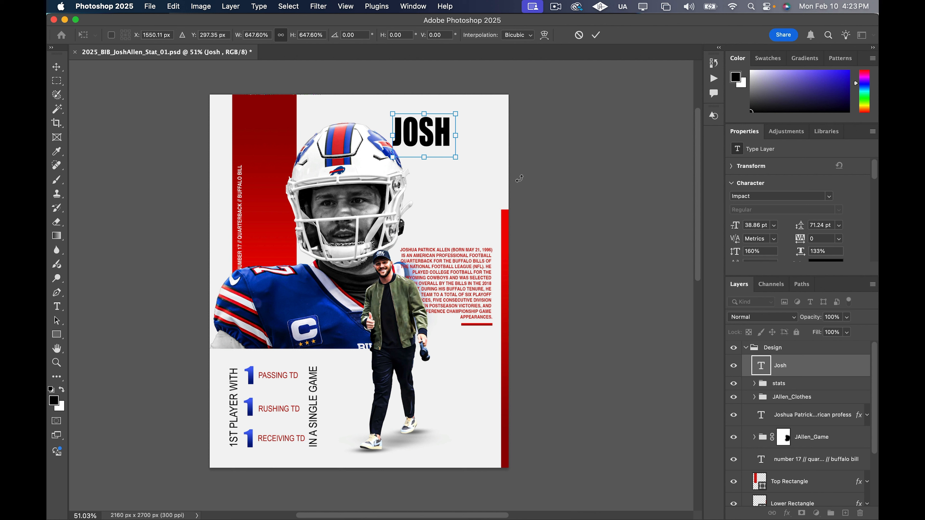
Place the Josh layer directly below the JAllen_Game group, shift the text slightly upward, and enlarge it to about 110%
left_click_drag(858, 373, 851, 452)
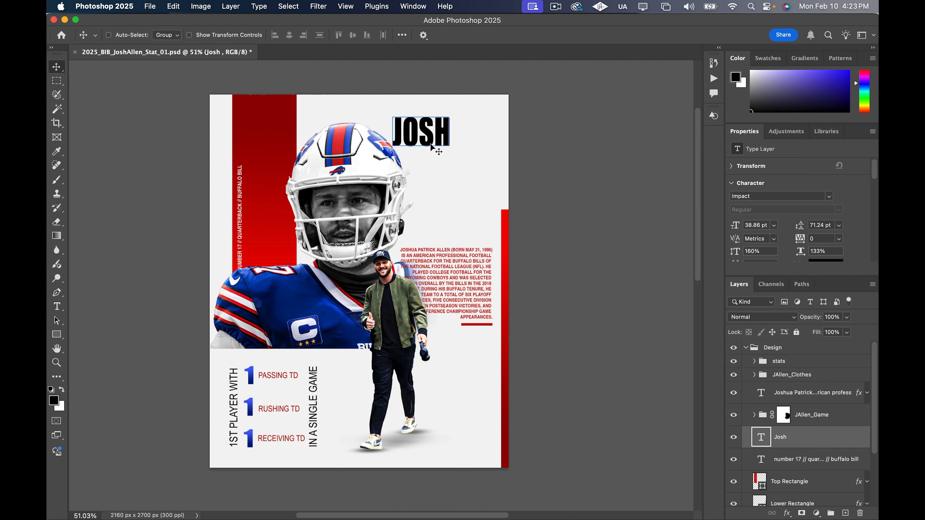
mouse_move(436, 143)
left_mouse_down()
mouse_move(456, 166)
mouse_move(436, 137)
left_mouse_up()
key("super+t")
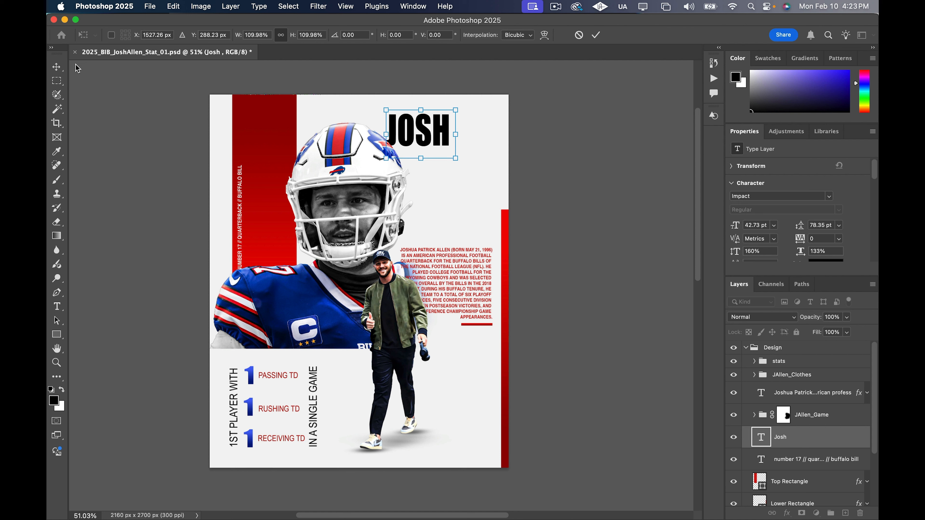
key("Return")
Duplicate the Josh text layer and place the copy directly below the original layer
left_click(817, 418)
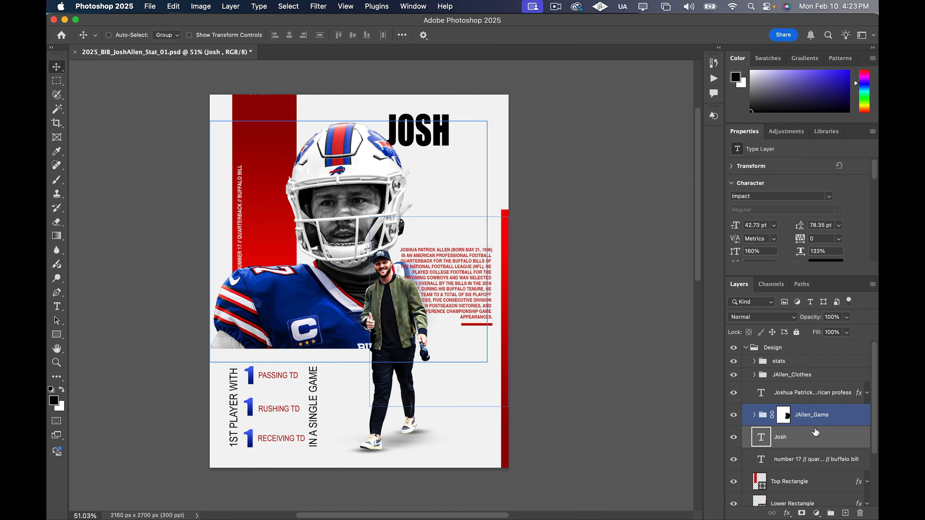
left_click(817, 435)
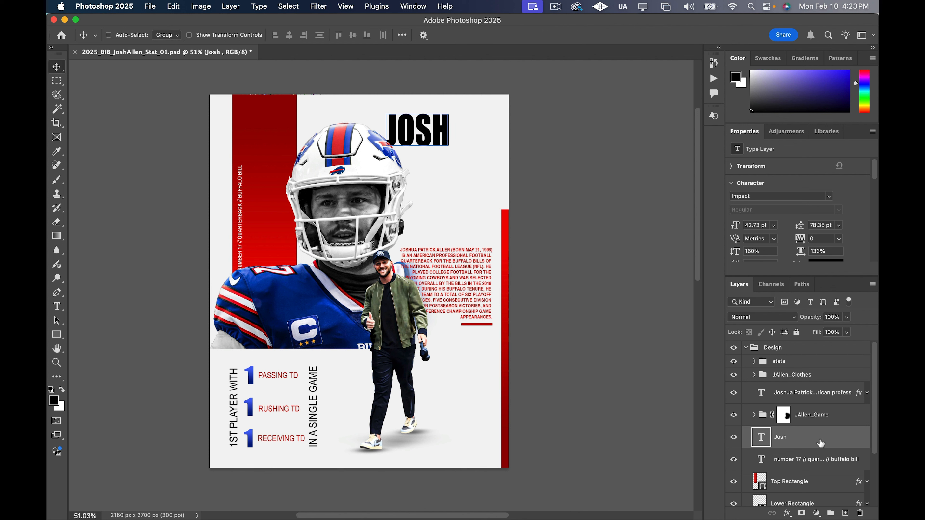
key("super+j")
left_click_drag(820, 443, 819, 467)
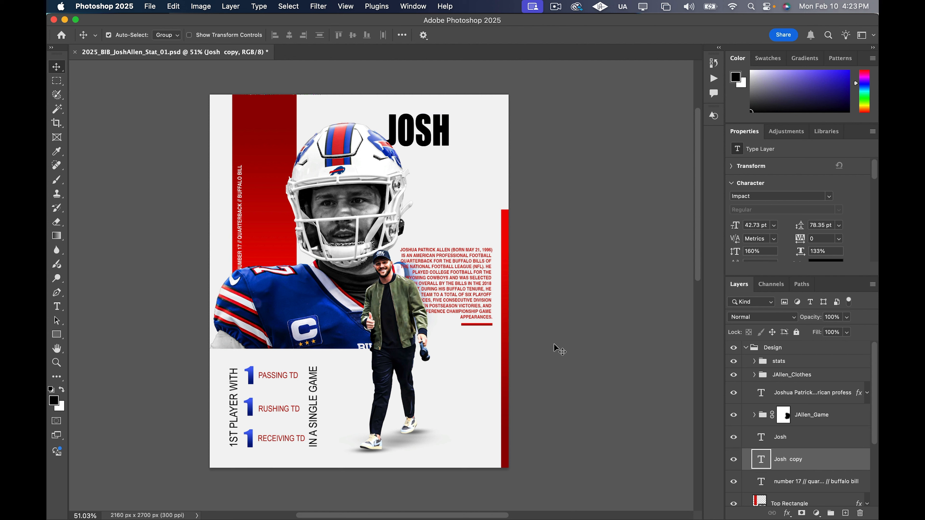
Replace the upper Josh layer's text with Allen, offset it below and right of JOSH, and compare the title with the SGA reference
left_click(426, 142, "super")
double_click(431, 143)
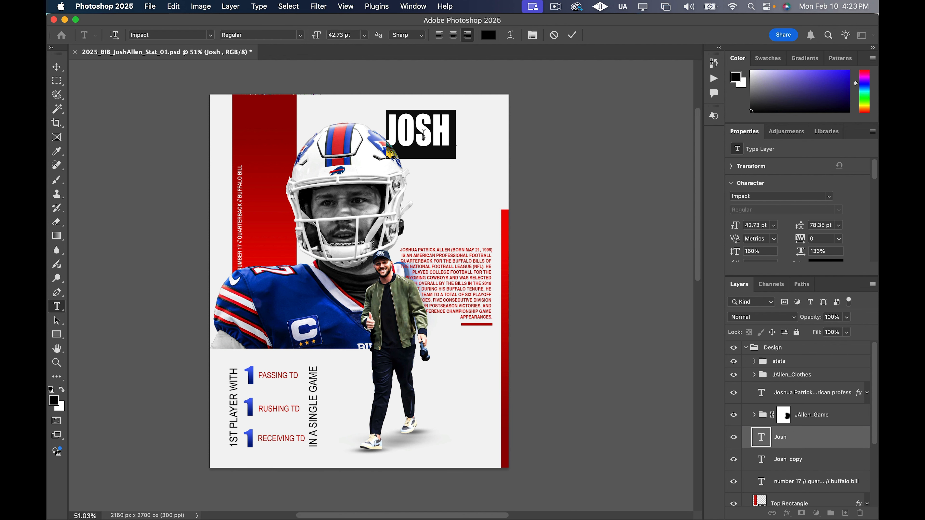
type("Allen")
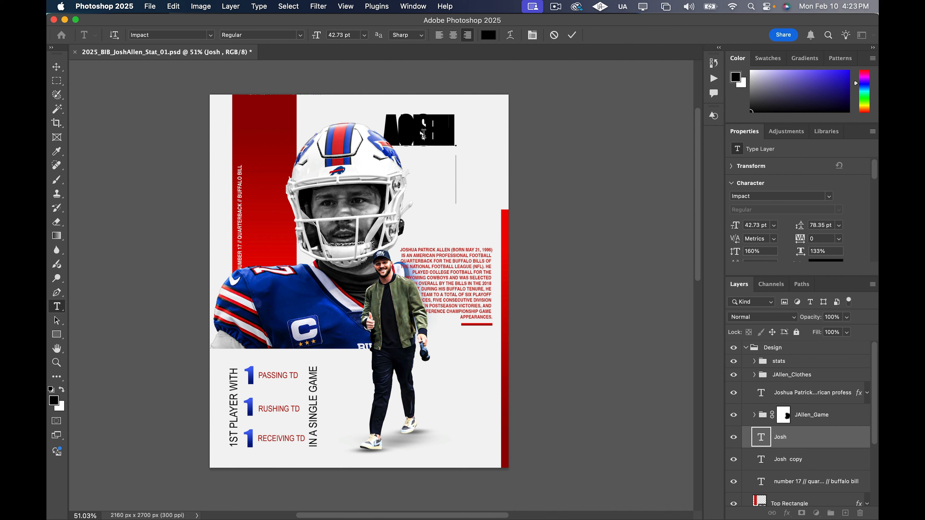
left_click(57, 66)
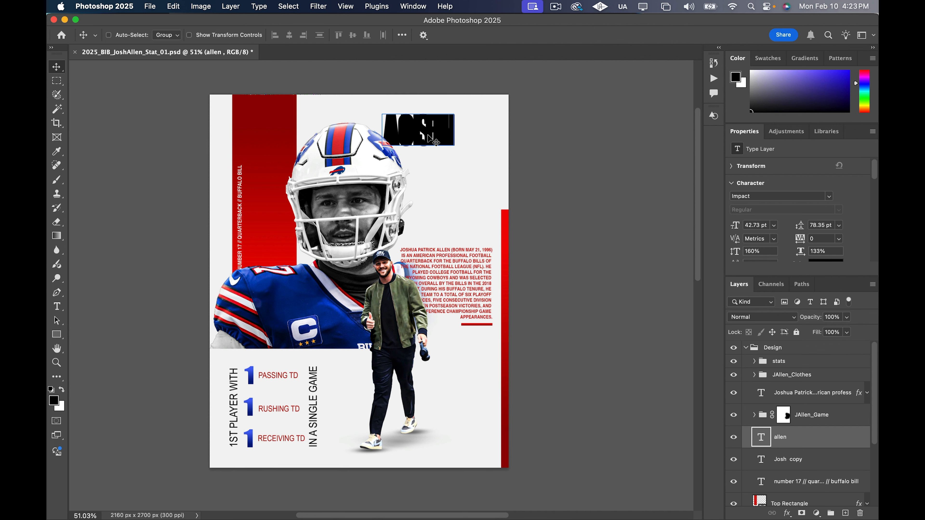
left_click_drag(430, 143, 463, 174)
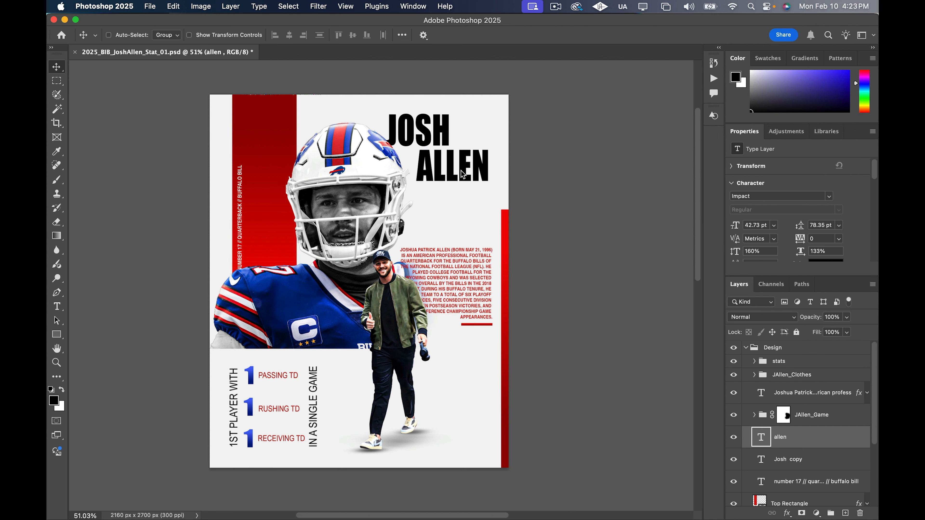
left_click(728, 351)
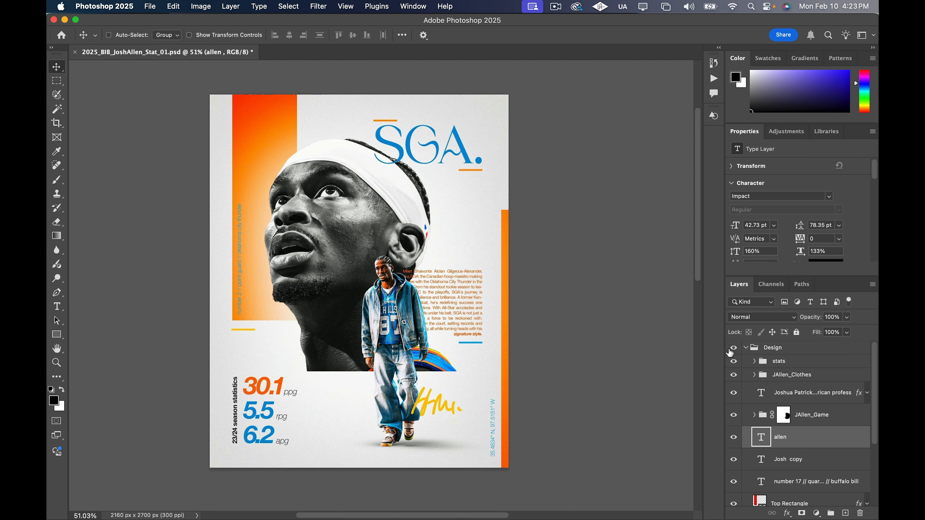
left_click(730, 349)
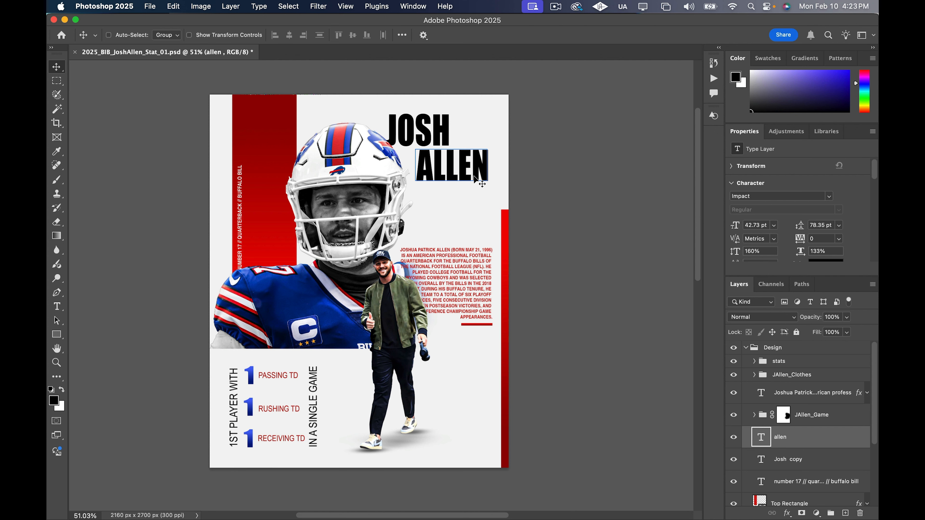
Duplicate the small Lower Rectangle, place the copy's layer above Color Fill 1, and move the bar just beneath the end of ALLEN
scroll(479, 187, "down", 10)
scroll(479, 187, "up", 7)
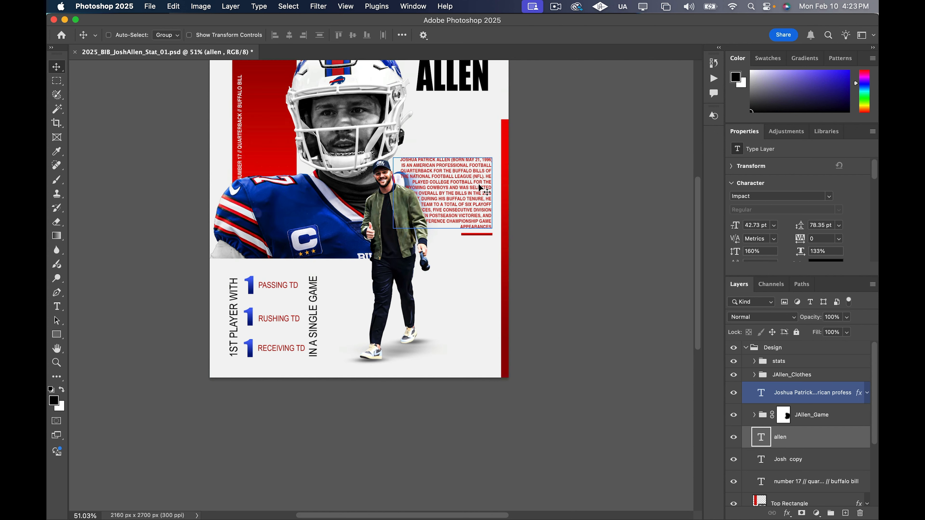
scroll(480, 187, "up", 3)
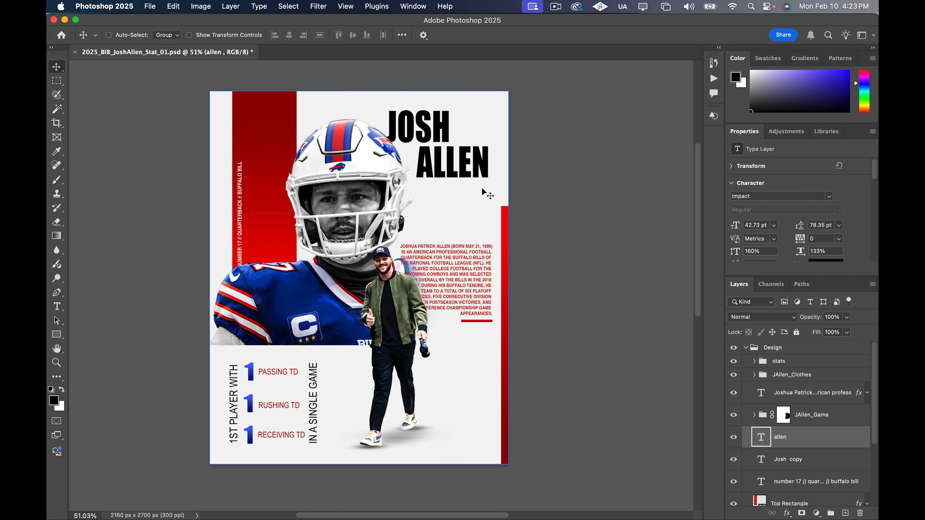
scroll(815, 464, "down", 4)
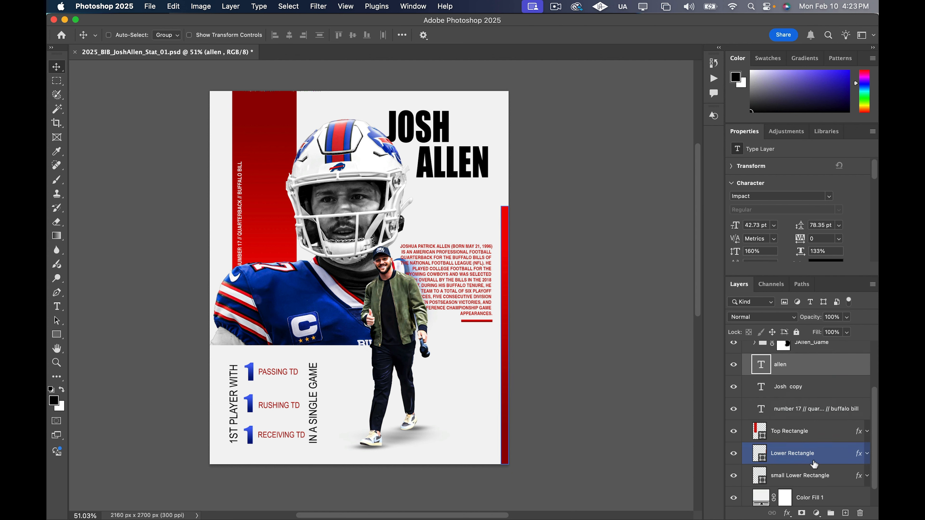
scroll(814, 465, "down", 1)
left_click(832, 454)
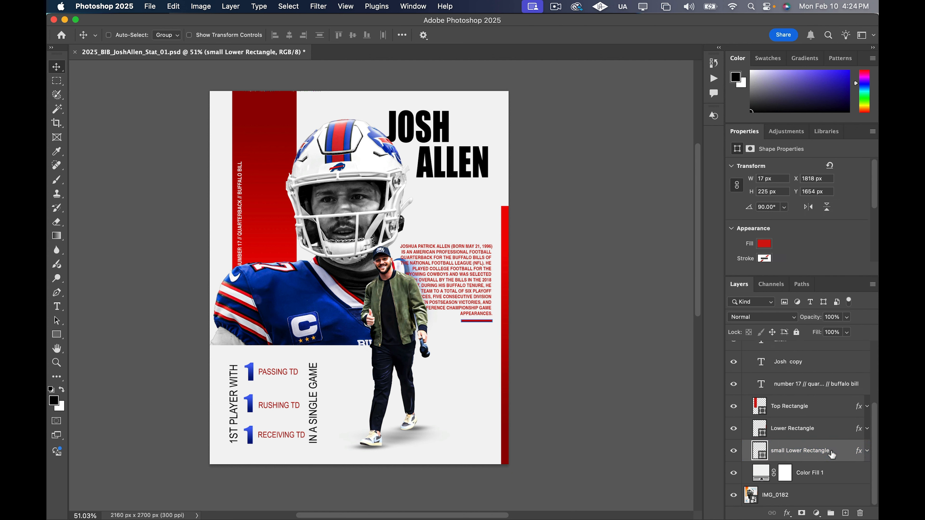
key("super+j")
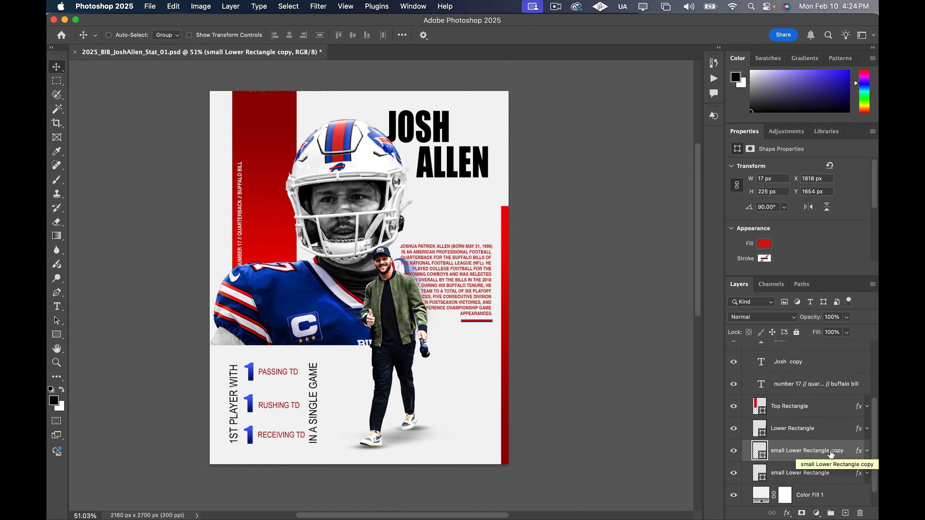
left_click_drag(831, 455, 822, 478)
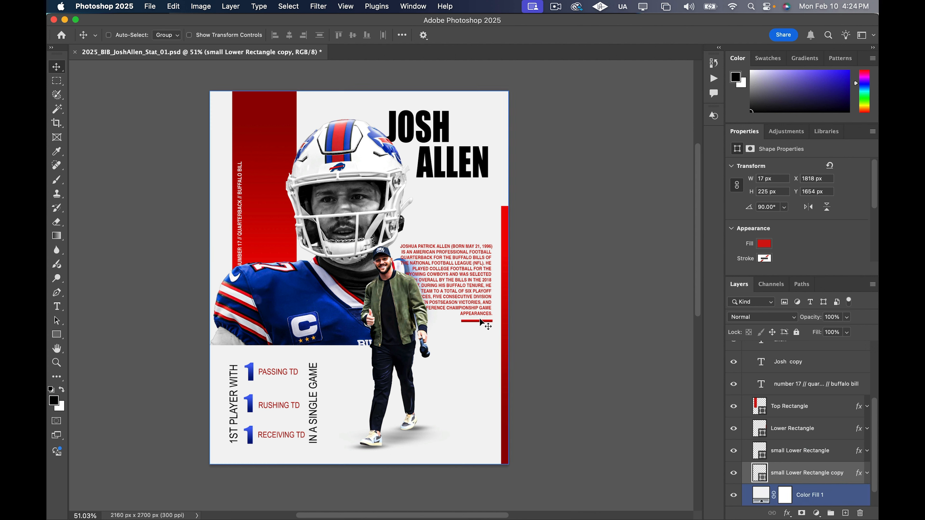
left_click_drag(480, 322, 477, 187)
Check the SGA reference, then duplicate the bar under ALLEN, place its layer above Color Fill 1, and move it above the start of JOSH
scroll(748, 364, "up", 5)
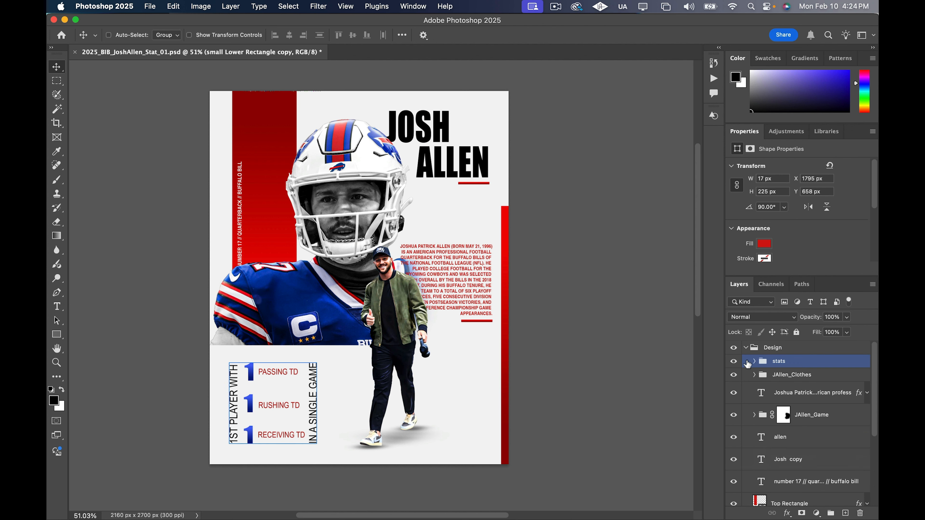
left_click(733, 348)
left_click(733, 347)
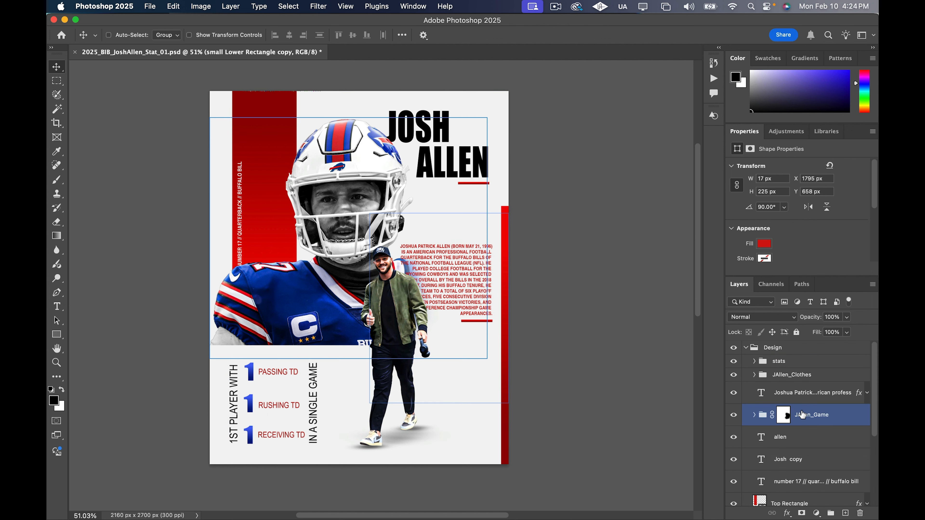
scroll(824, 468, "down", 5)
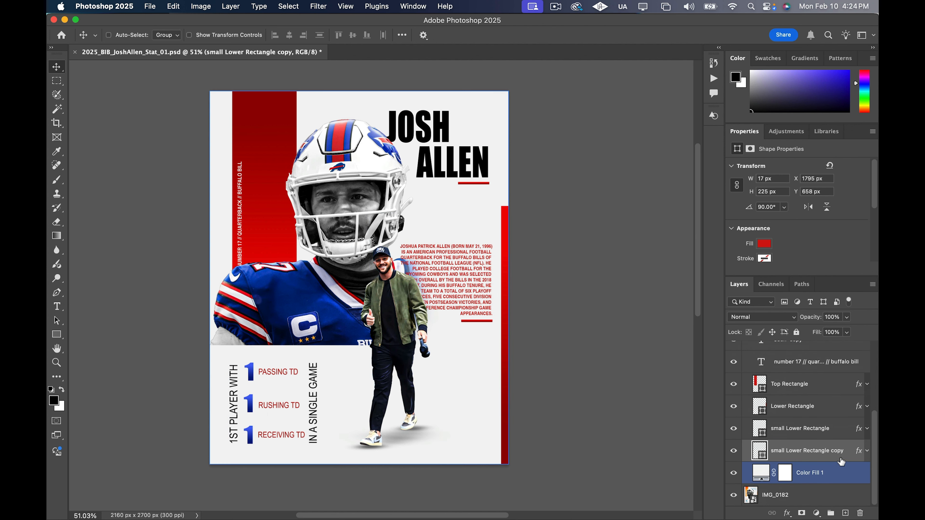
key("super+j")
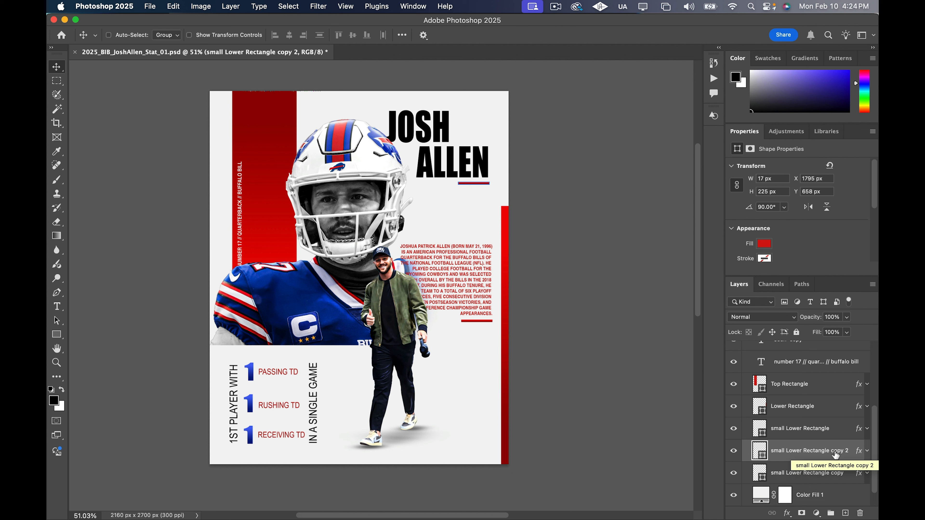
left_click_drag(839, 454, 833, 480)
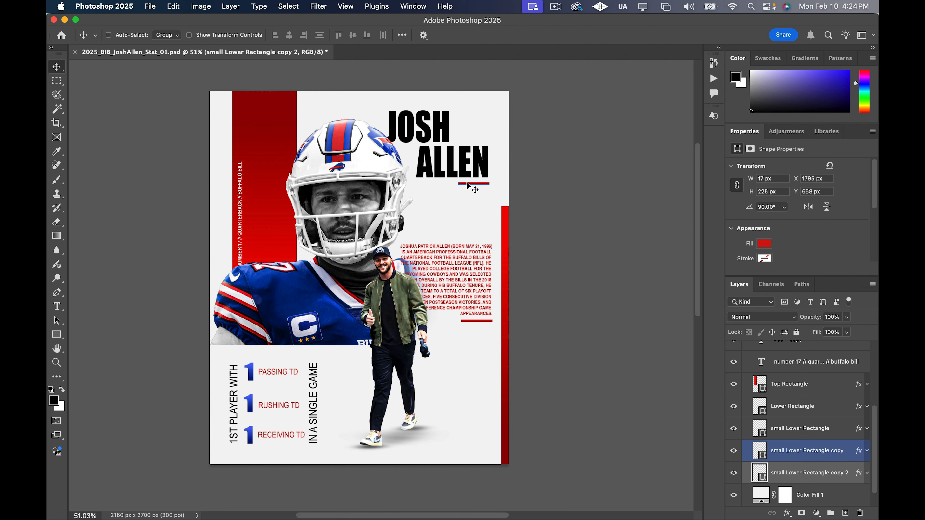
left_click_drag(468, 183, 397, 106)
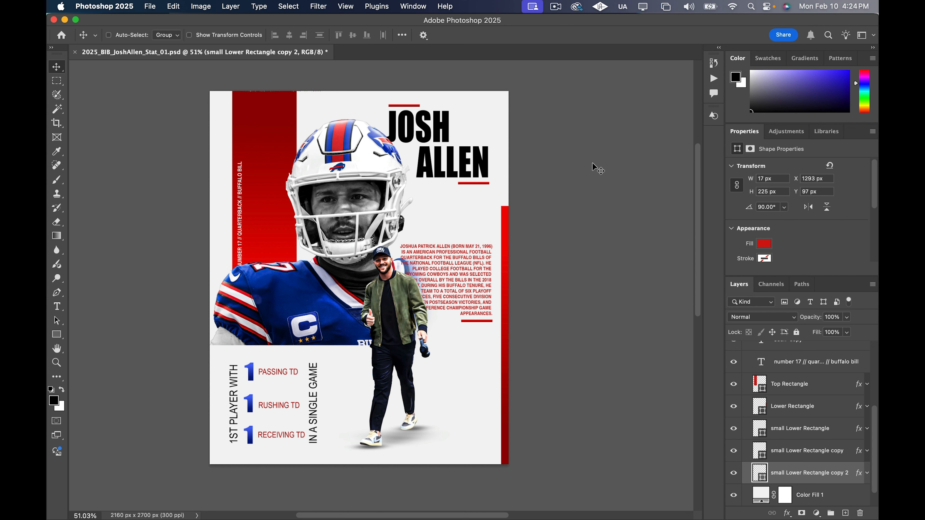
Review the overall poster composition and its layer stack, including the logo, caption and coordinates text
scroll(451, 262, "down", 2)
scroll(455, 280, "left", 2)
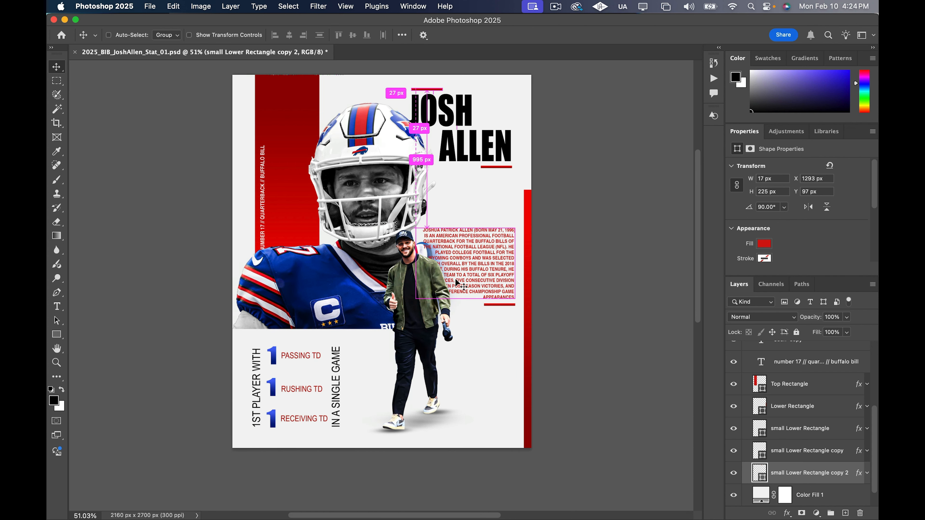
scroll(542, 289, "up", 3)
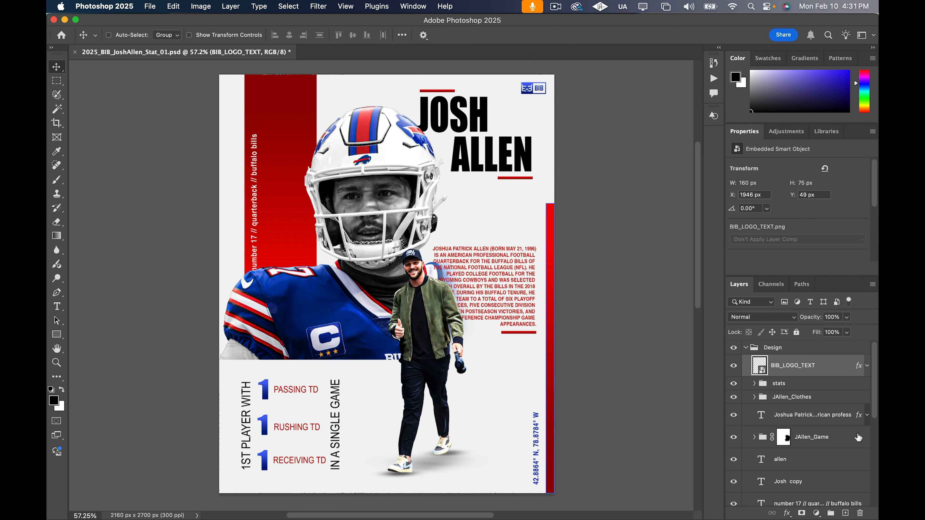
left_click(868, 418)
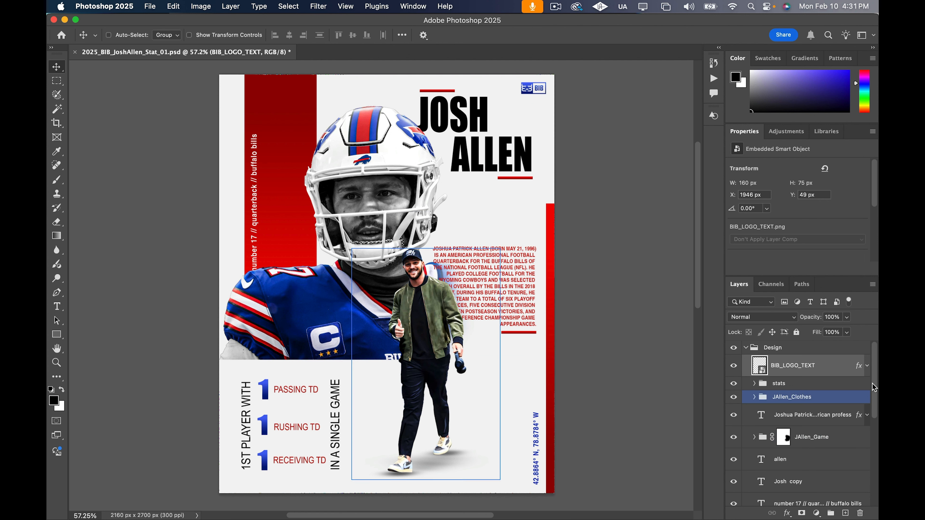
left_click(816, 437)
scroll(828, 472, "down", 3)
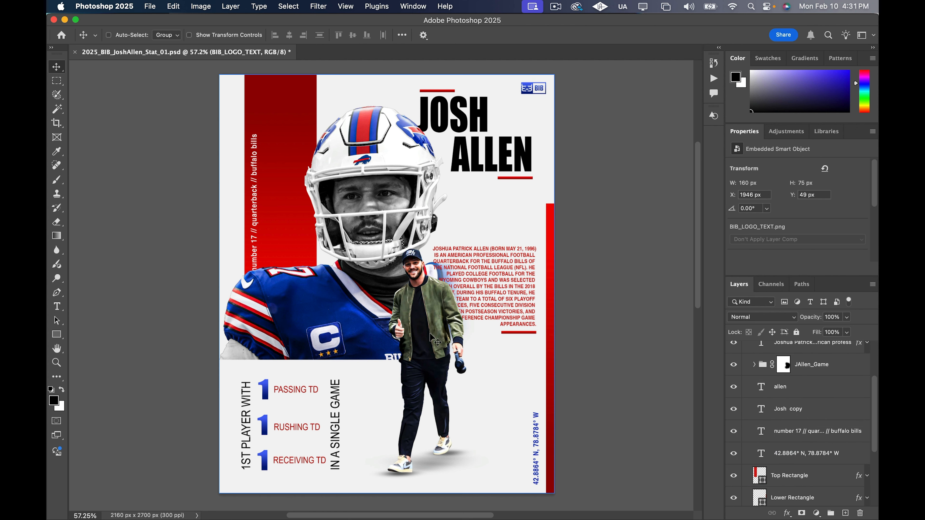
scroll(480, 365, "up", 1)
scroll(540, 360, "down", 1)
scroll(536, 365, "down", 1)
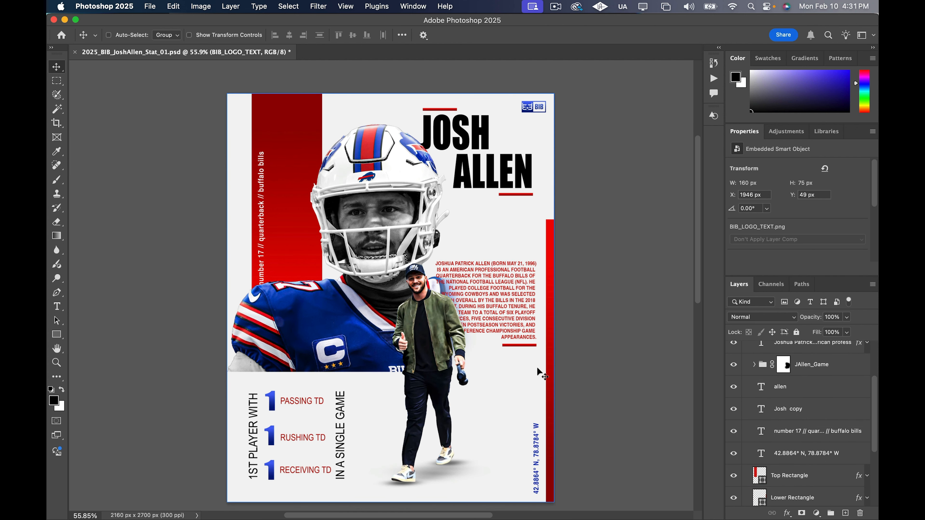
scroll(829, 390, "up", 1)
scroll(830, 392, "up", 2)
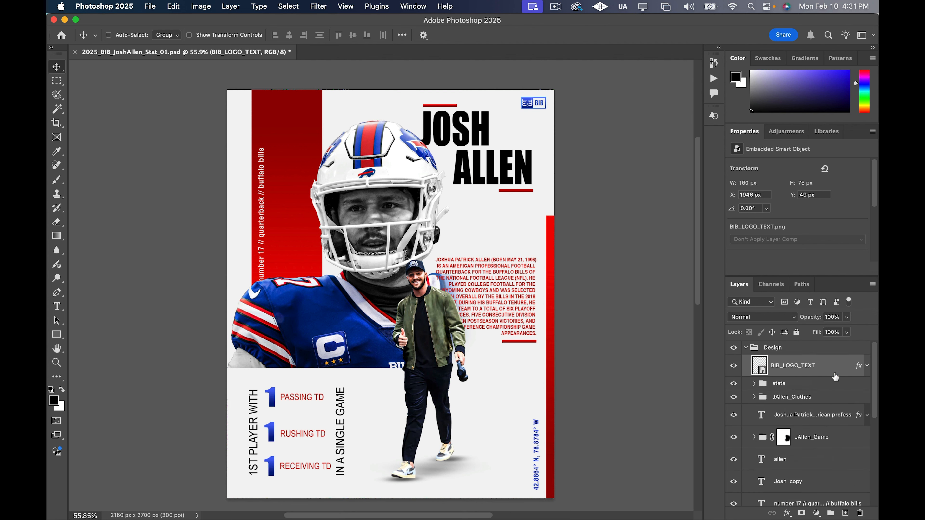
Add a black-to-white Gradient Map adjustment layer above BIB_LOGO_TEXT and set its blend mode to Overlay
left_click(817, 512)
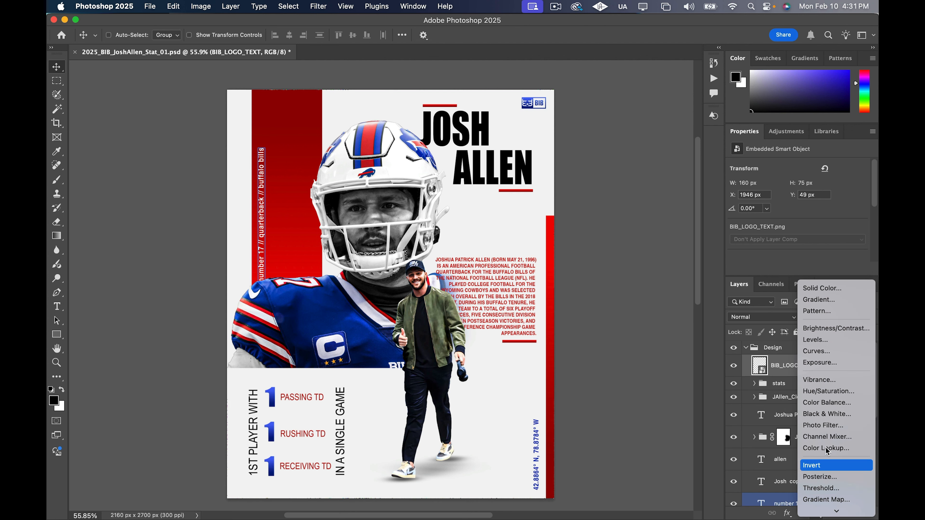
left_click(826, 498)
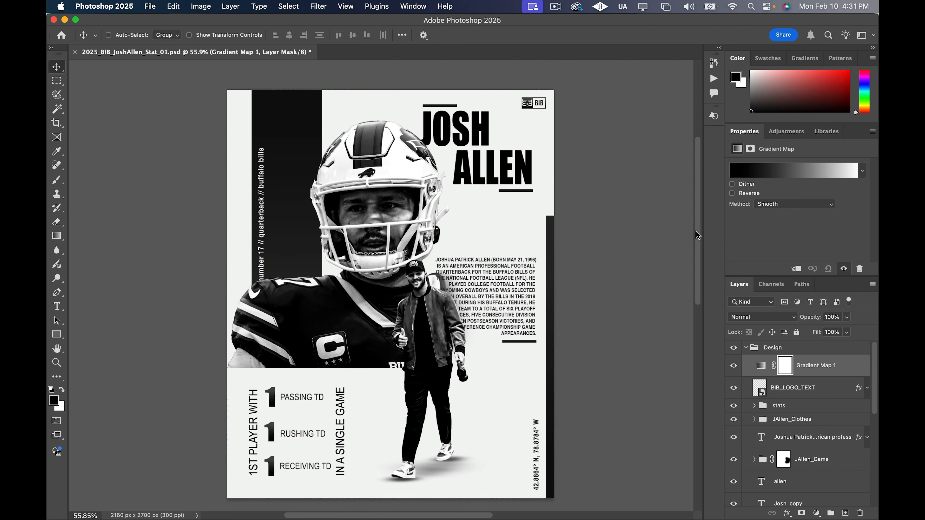
left_click(759, 319)
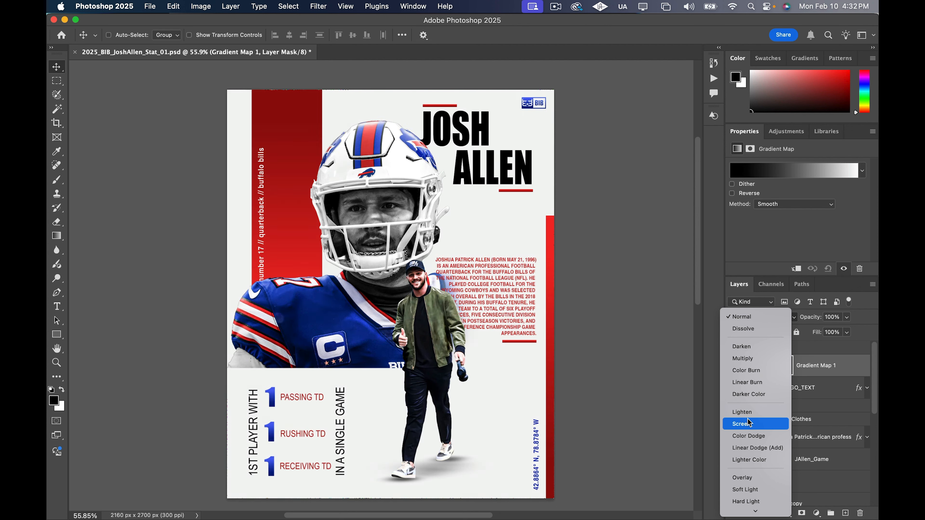
scroll(749, 426, "down", 5)
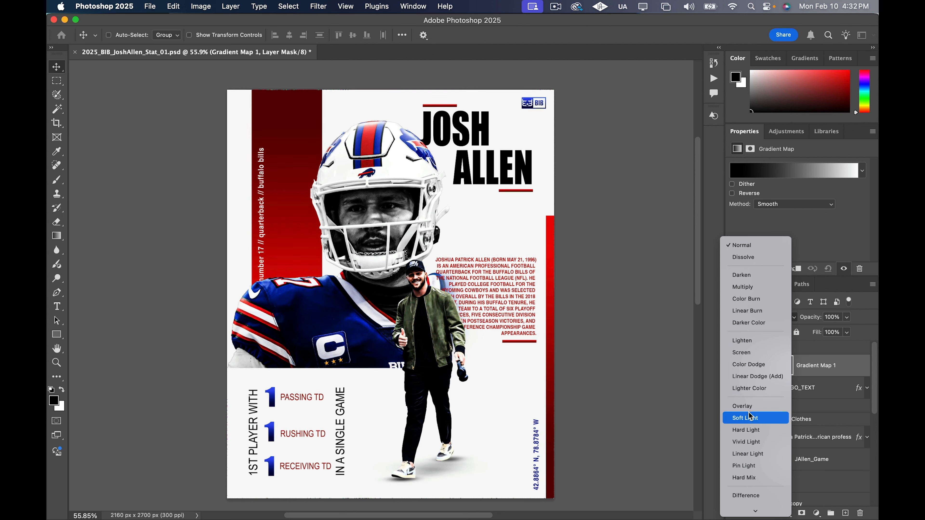
left_click(750, 409)
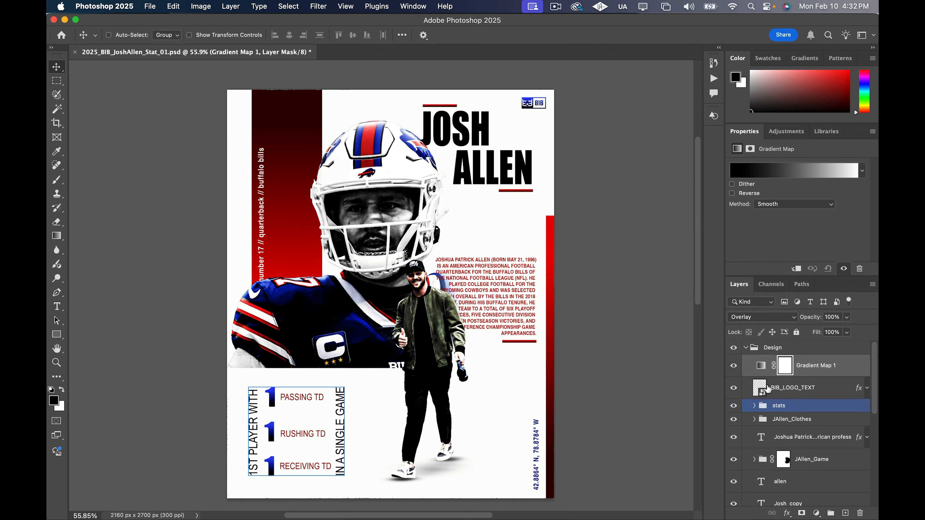
Lower the opacity of the Gradient Map 1 layer to 14%
left_click(848, 319)
left_click_drag(848, 332, 771, 338)
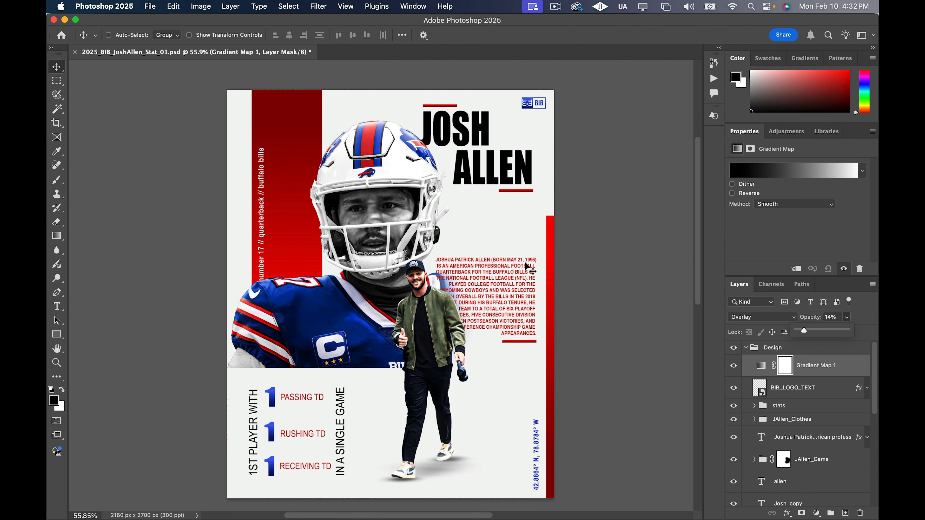
scroll(680, 279, "down", 2)
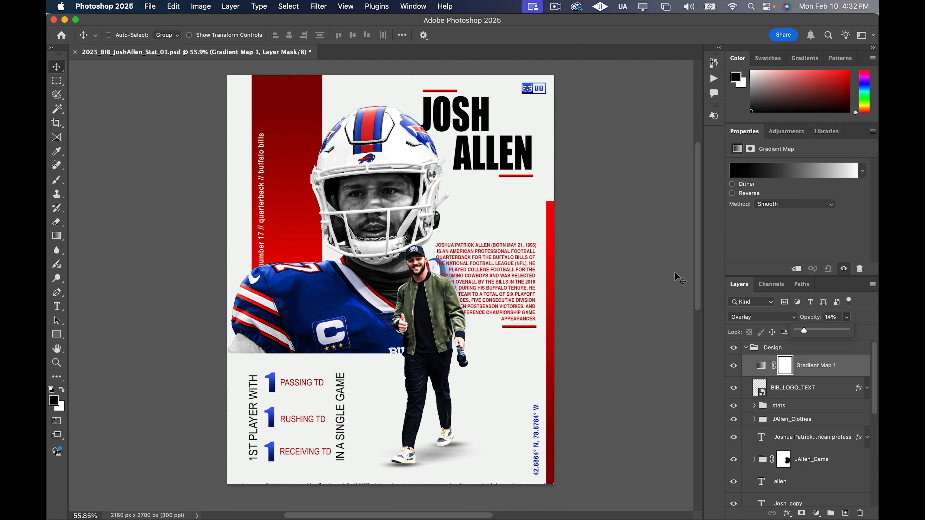
scroll(601, 284, "up", 3)
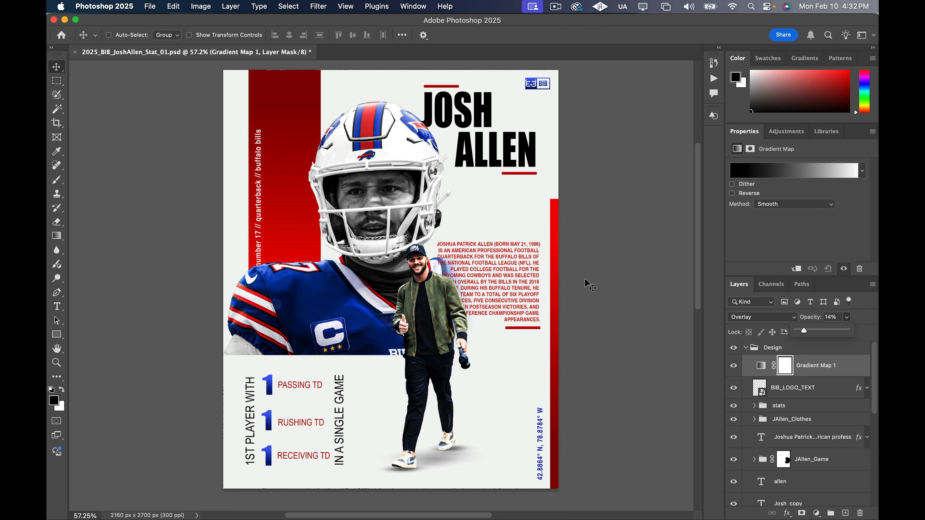
scroll(589, 284, "left", 3)
Add a second Gradient Map adjustment layer above Gradient Map 1
left_click(853, 369)
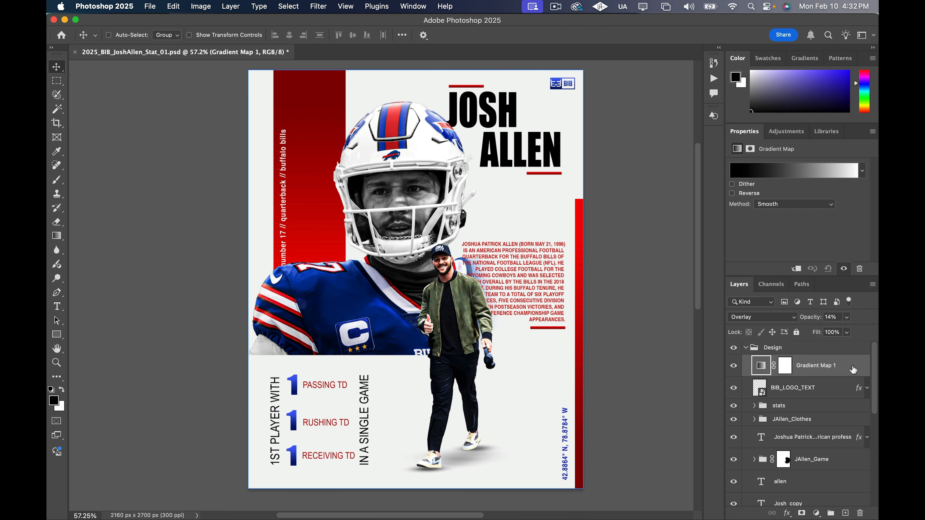
left_click(817, 513)
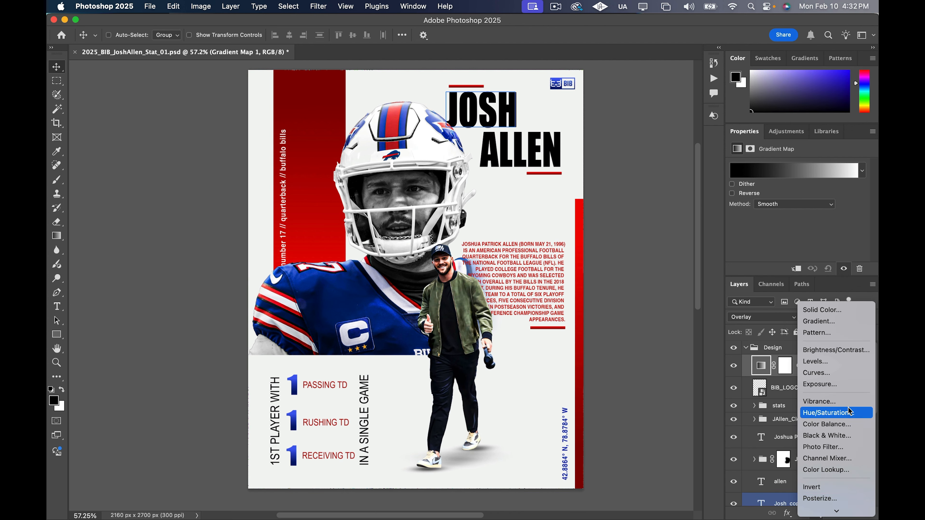
left_click(793, 357)
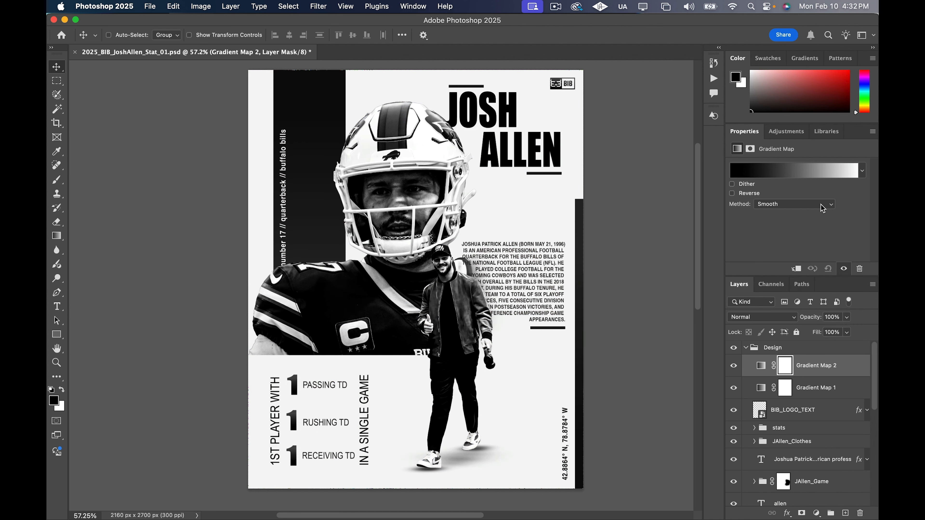
Try several teal-to-orange gradient presets on Gradient Map 2 and apply the one running from dark teal to orange
left_click(816, 170)
scroll(649, 226, "down", 5)
scroll(648, 233, "down", 3)
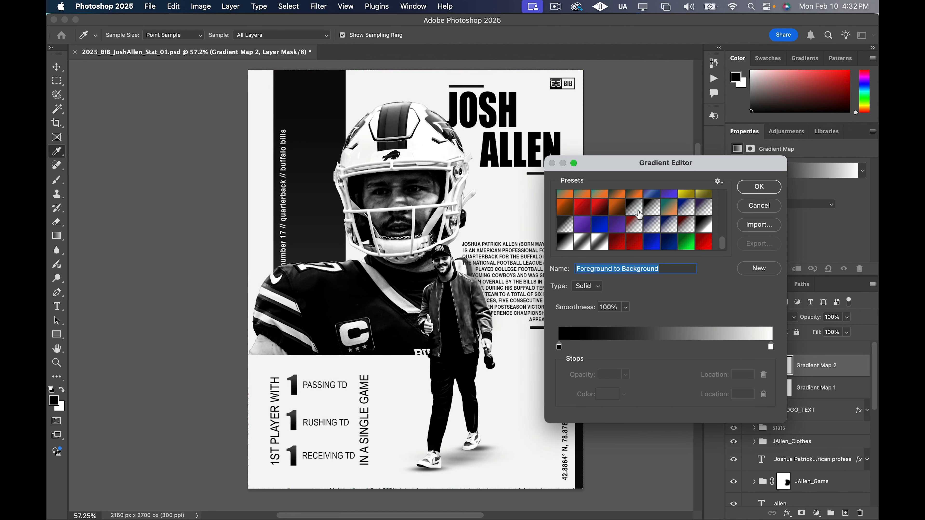
scroll(641, 226, "up", 3)
left_click(634, 243)
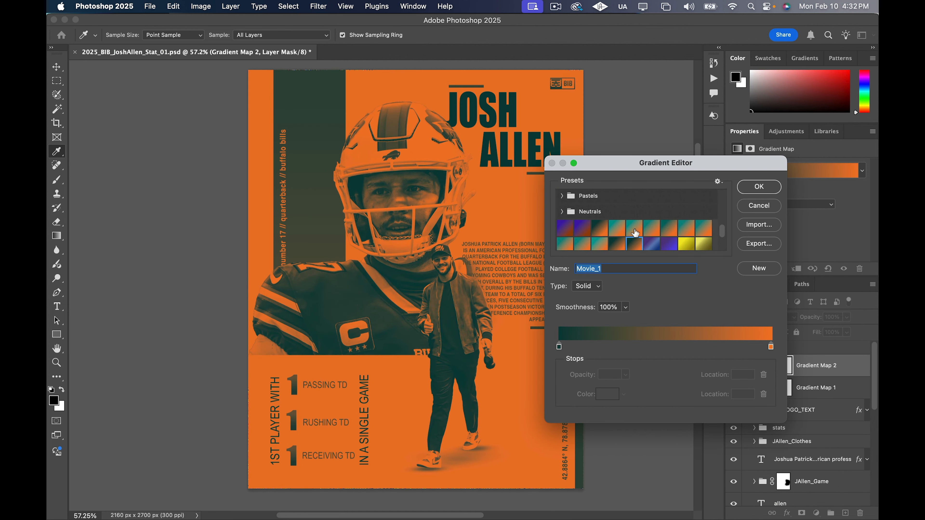
left_click(635, 230)
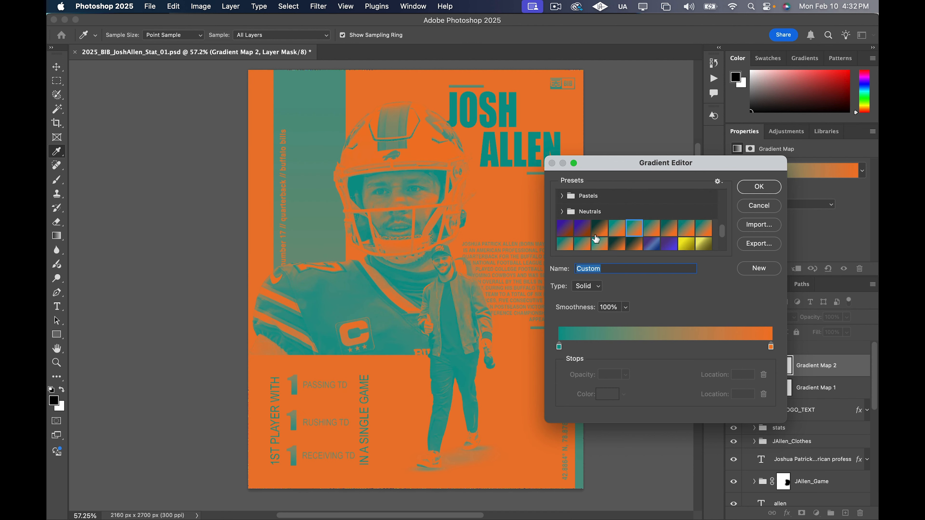
left_click(597, 243)
left_click(705, 230)
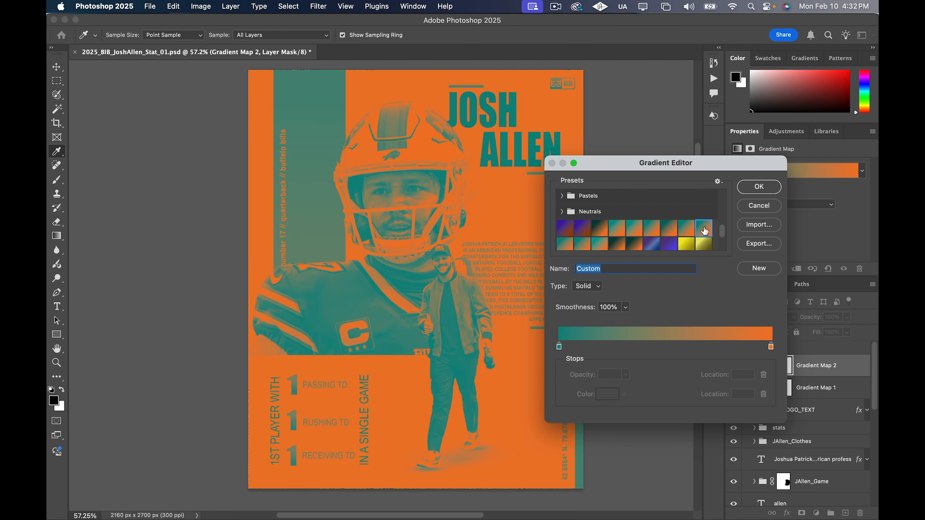
left_click(682, 229)
left_click(662, 229)
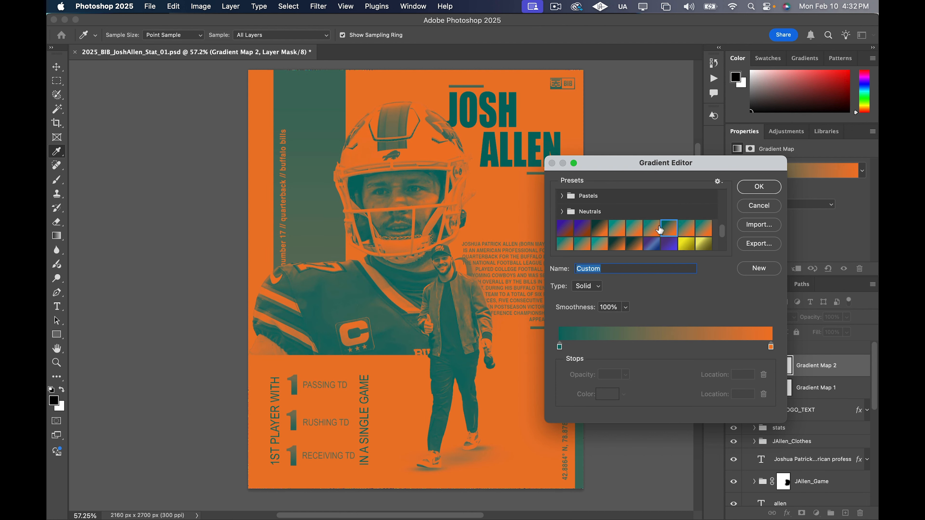
left_click(759, 187)
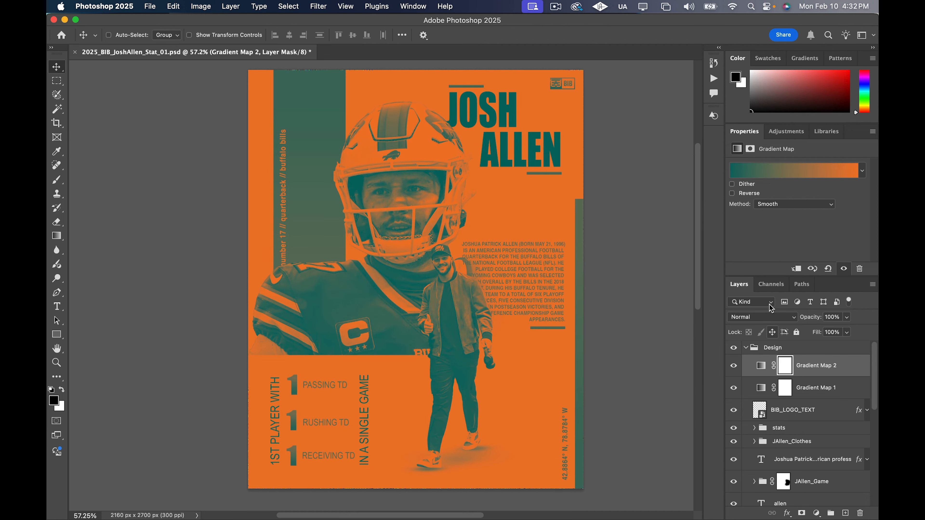
Set the Gradient Map 2 layer's blend mode to Screen and its opacity to 49%
left_click(770, 317)
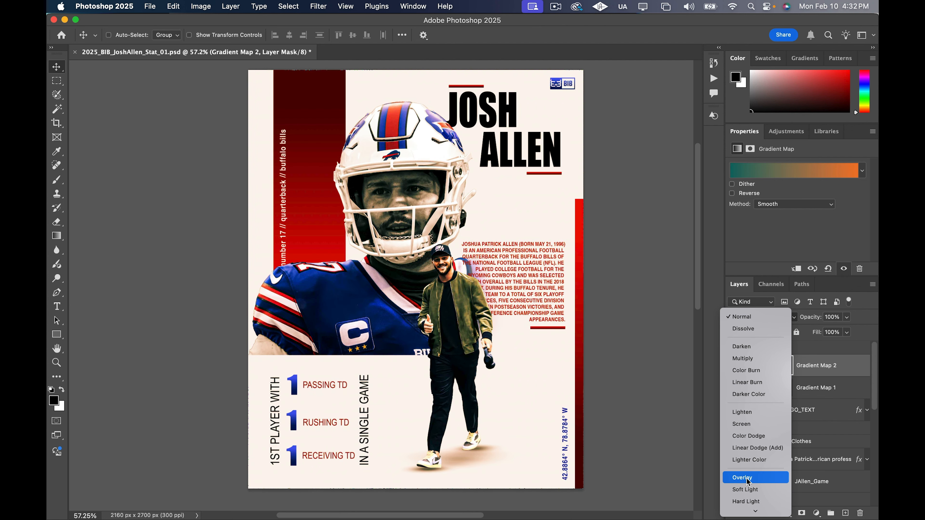
left_click(746, 427)
left_click(848, 318)
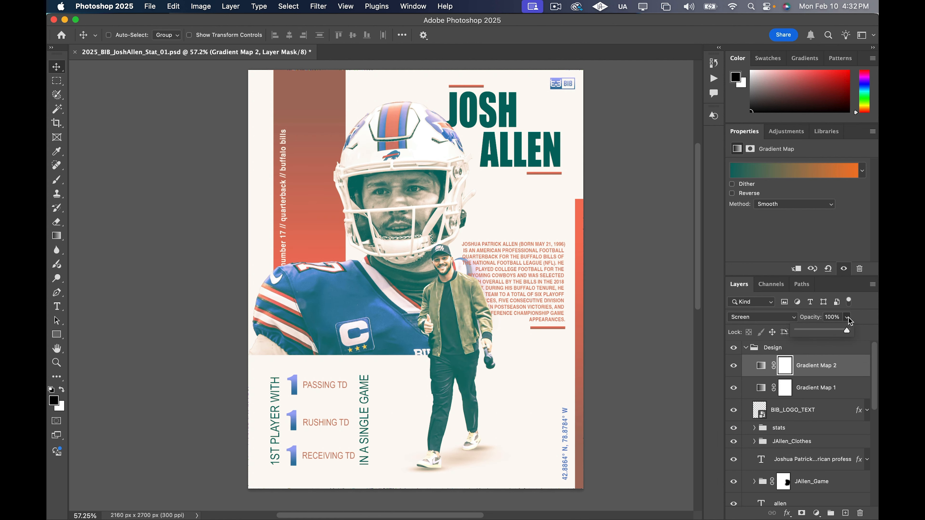
left_click_drag(847, 330, 798, 332)
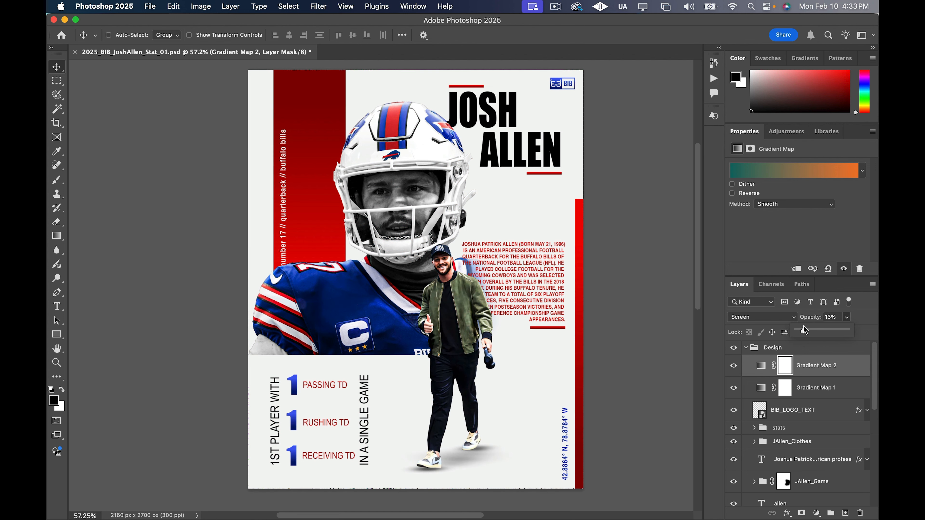
left_click_drag(805, 330, 808, 329)
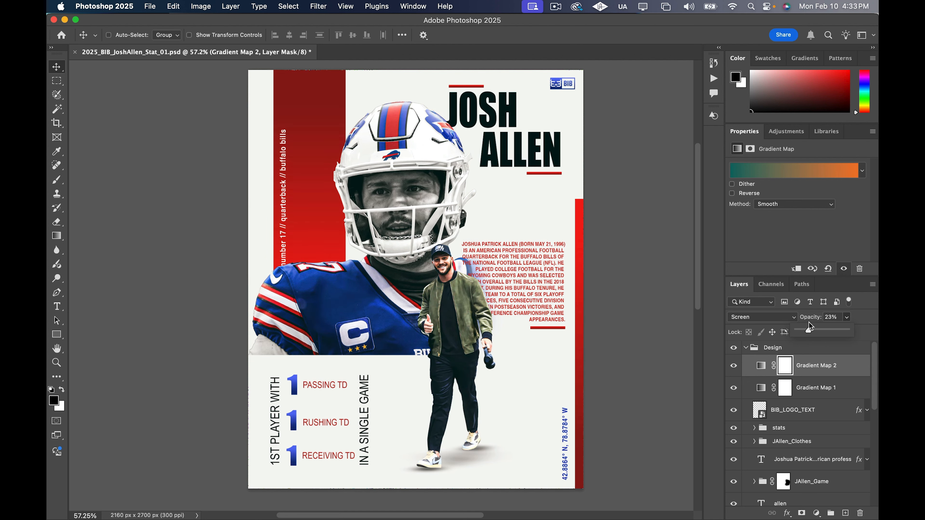
left_click_drag(811, 321, 820, 319)
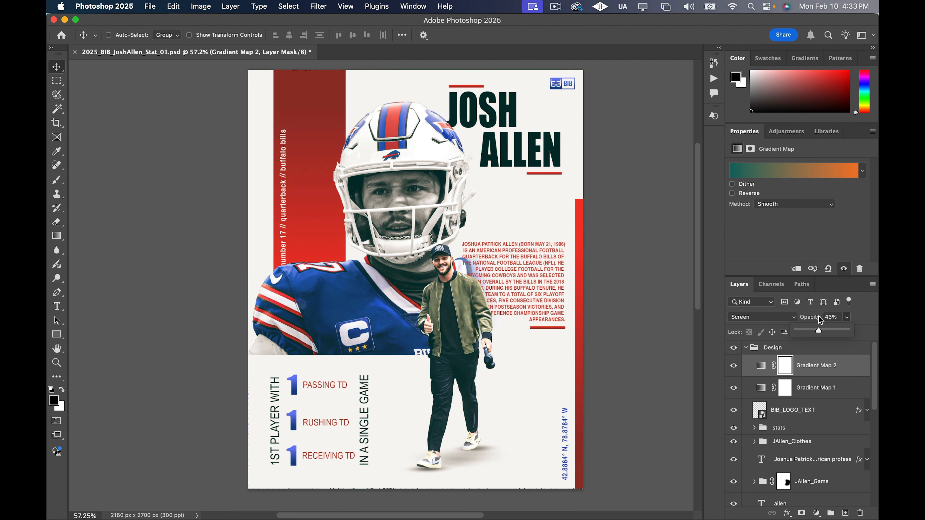
left_click_drag(819, 316, 822, 315)
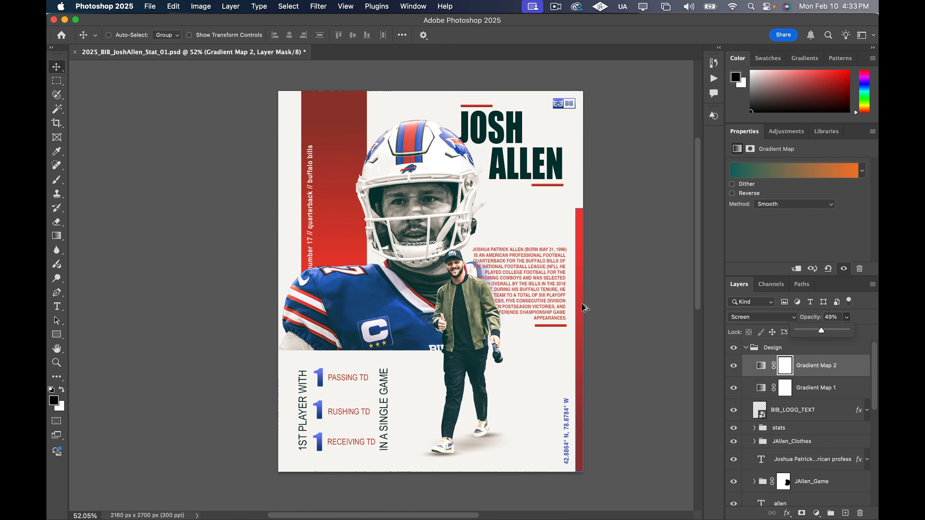
Add a Curves adjustment layer above Gradient Map 2
left_click(865, 372)
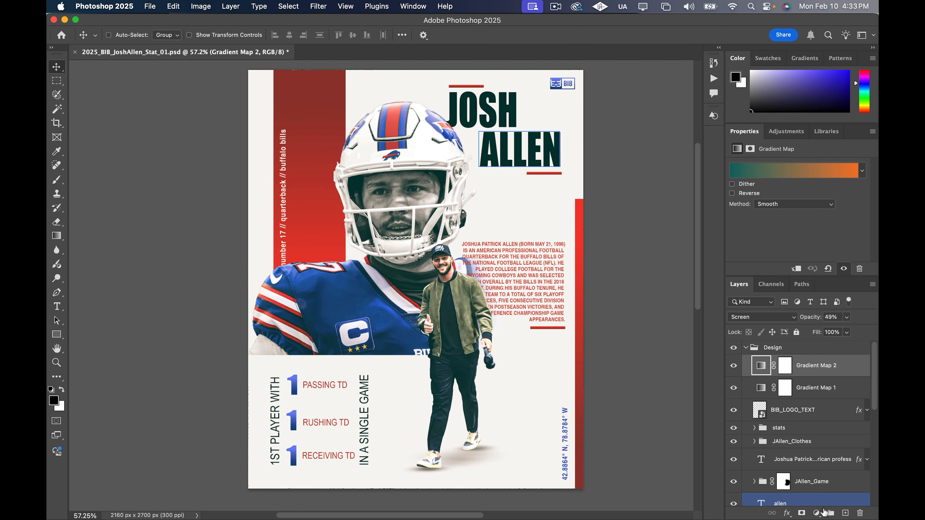
left_click(818, 514)
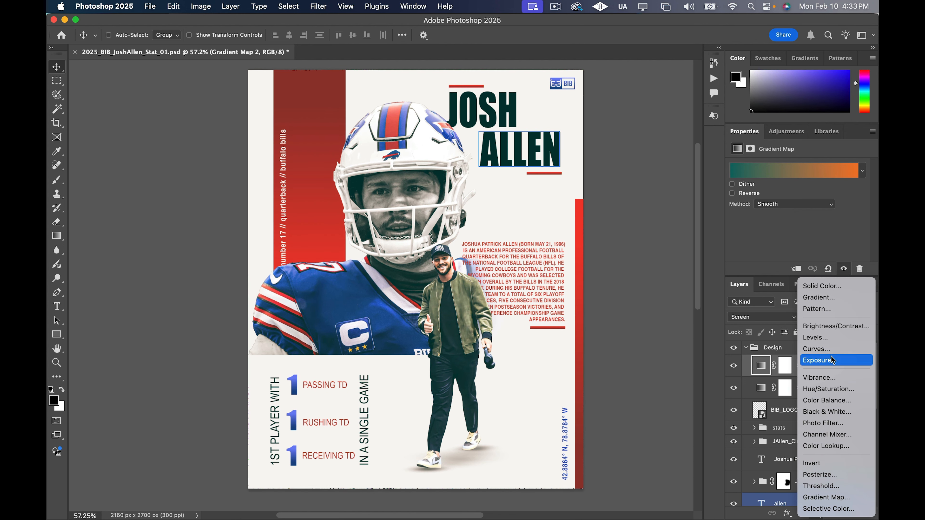
left_click(834, 349)
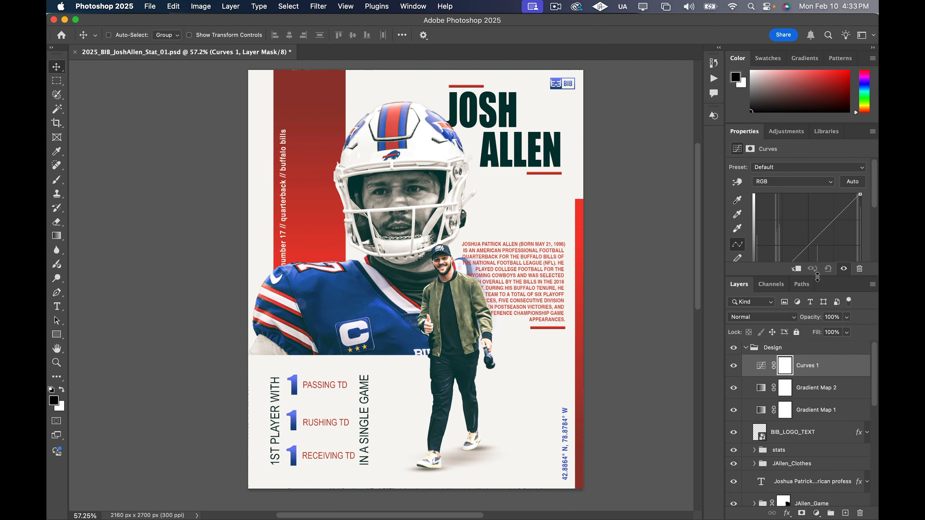
Shape the RGB curve into a mild S with a shadow point at input 75, output 55 and a highlight point at input 183, output 194
left_click_drag(817, 278, 815, 354)
left_click(782, 274)
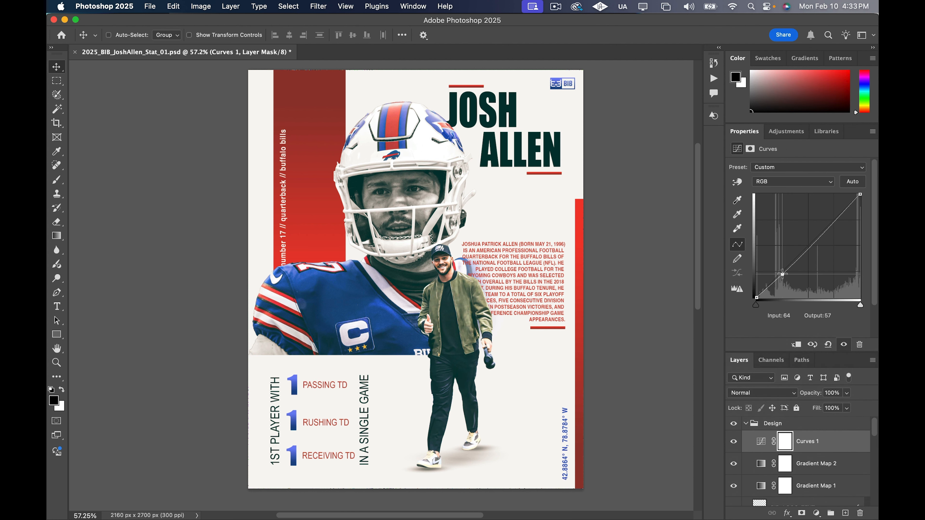
left_click_drag(782, 274, 787, 275)
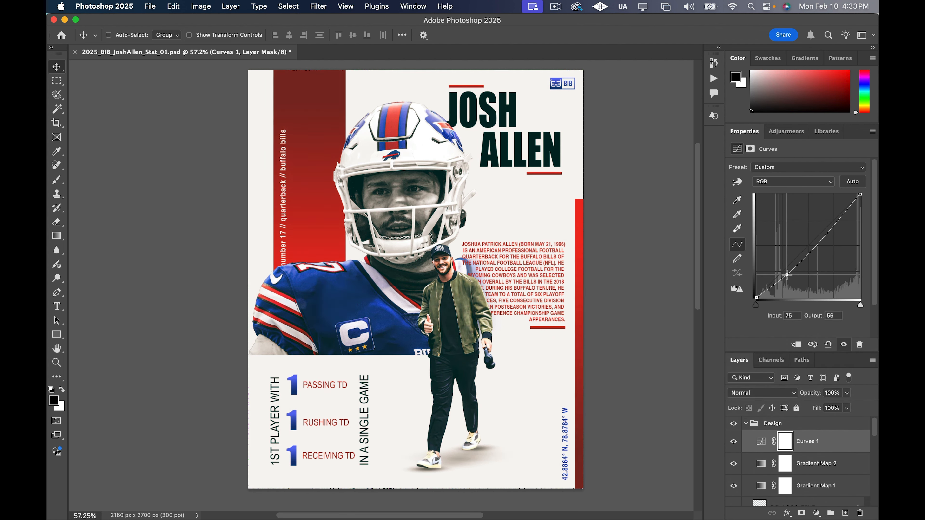
left_click(839, 222)
left_click_drag(839, 222, 830, 219)
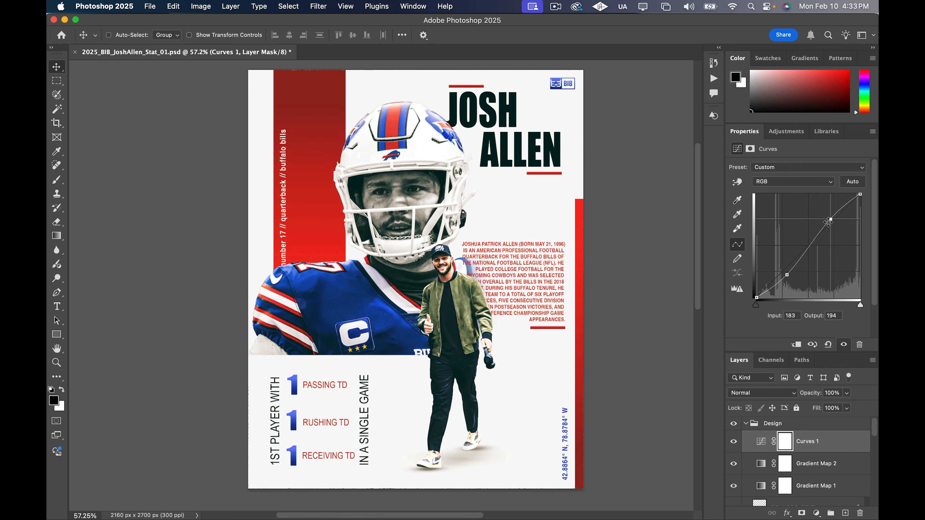
left_click(787, 275)
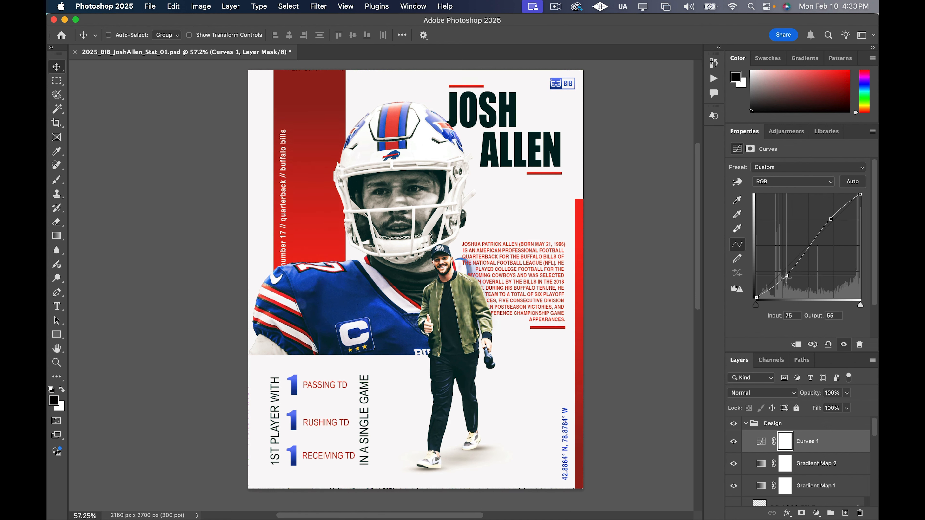
left_click_drag(786, 278, 788, 278)
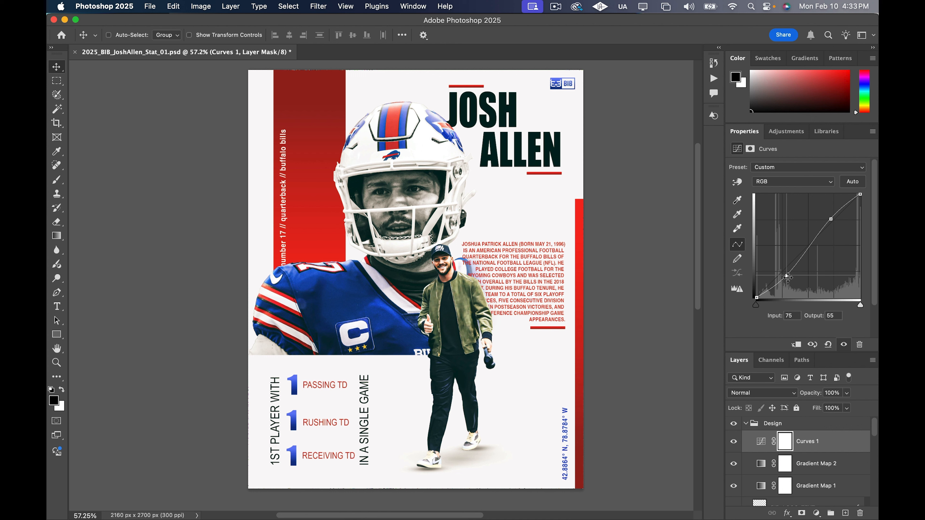